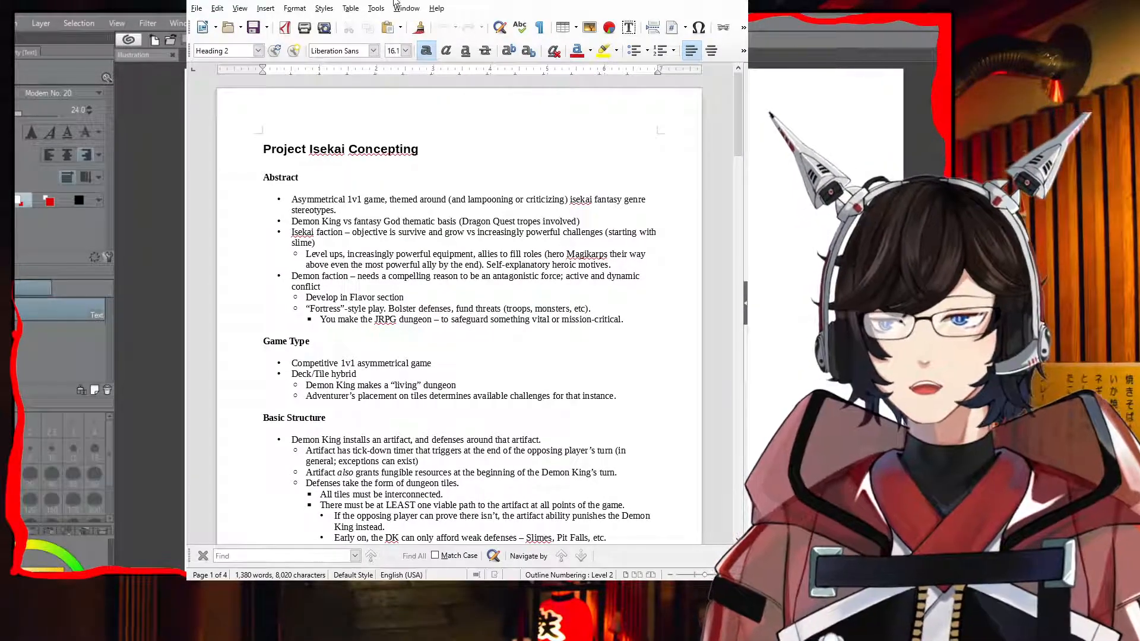
# Step: Read through the Project Isekai Concepting document from the Abstract to the Encounter Structure section
pyautogui.scroll(-3, 362, 324)
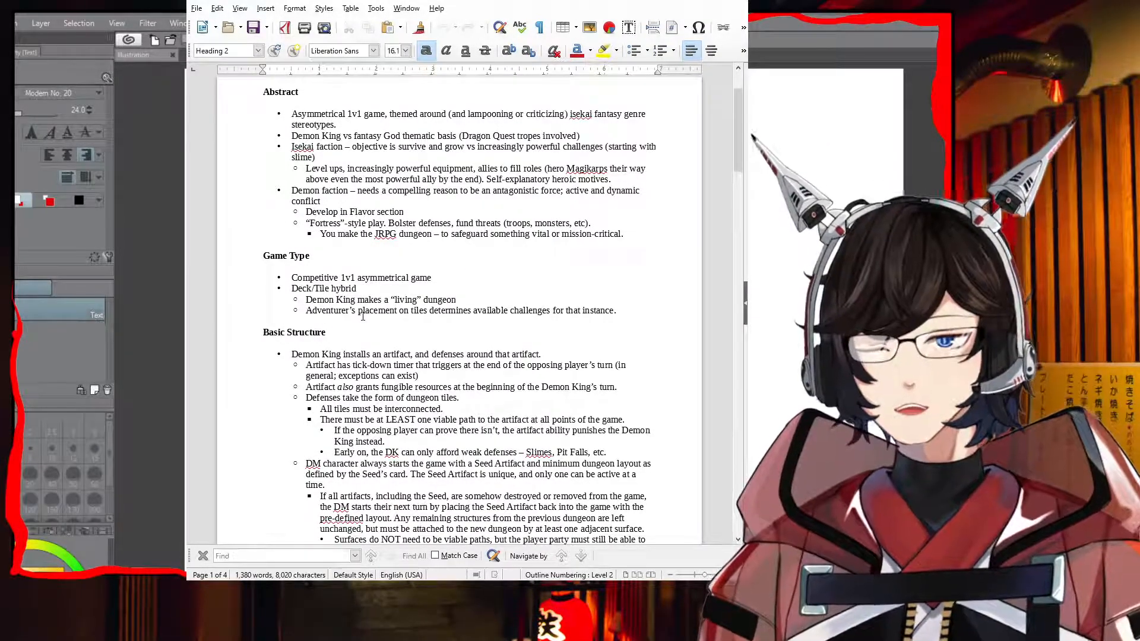
pyautogui.scroll(-2, 359, 319)
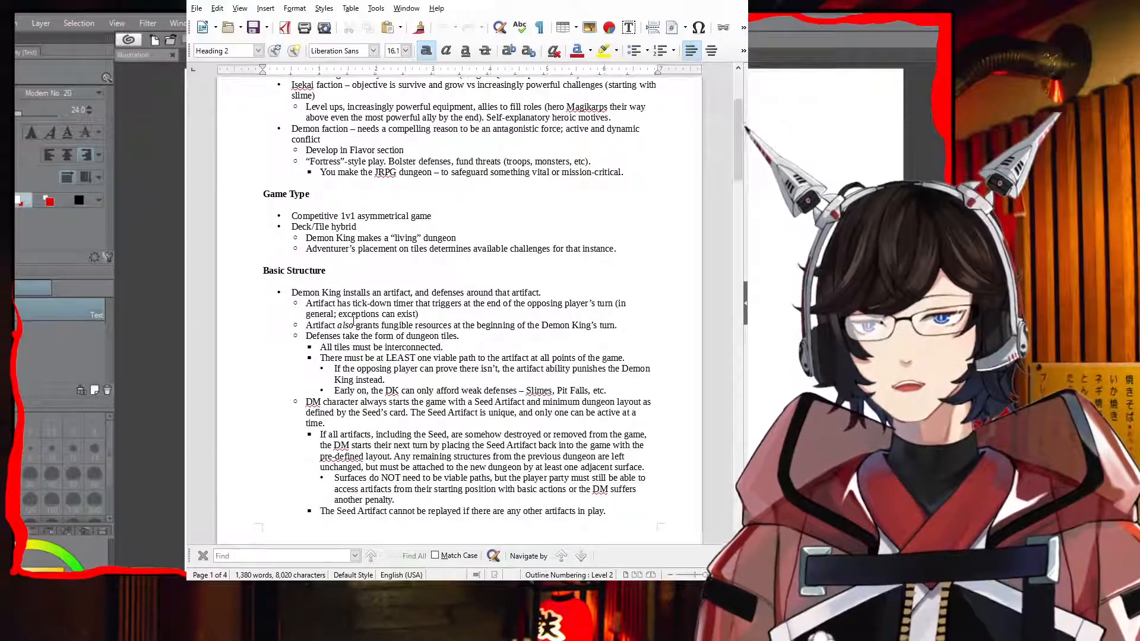
pyautogui.scroll(-9, 354, 321)
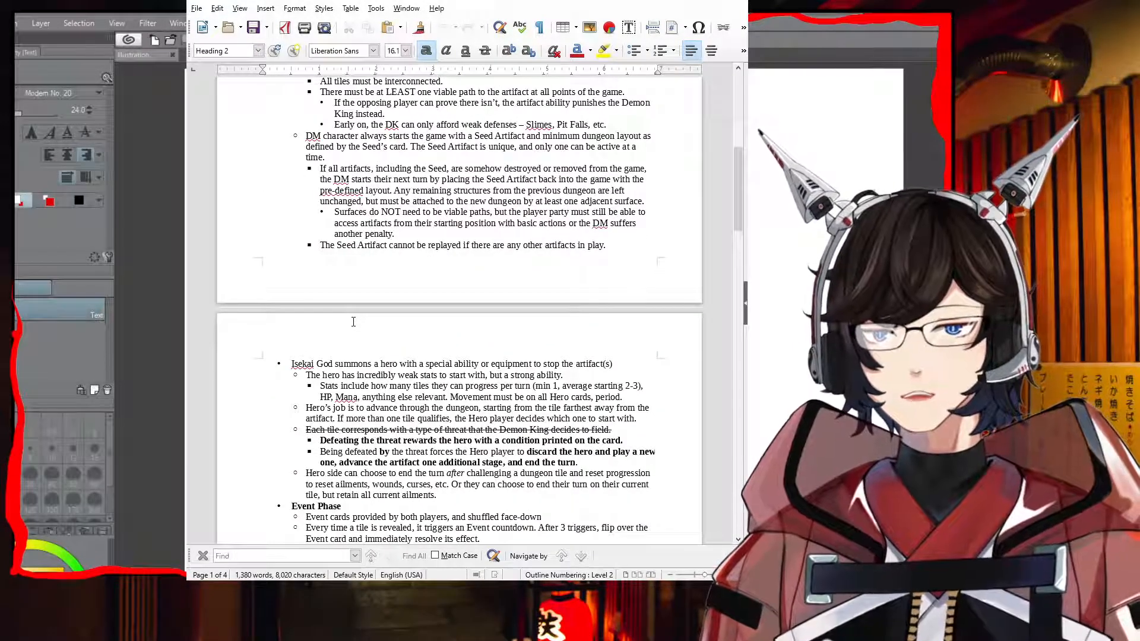
pyautogui.scroll(-9, 354, 322)
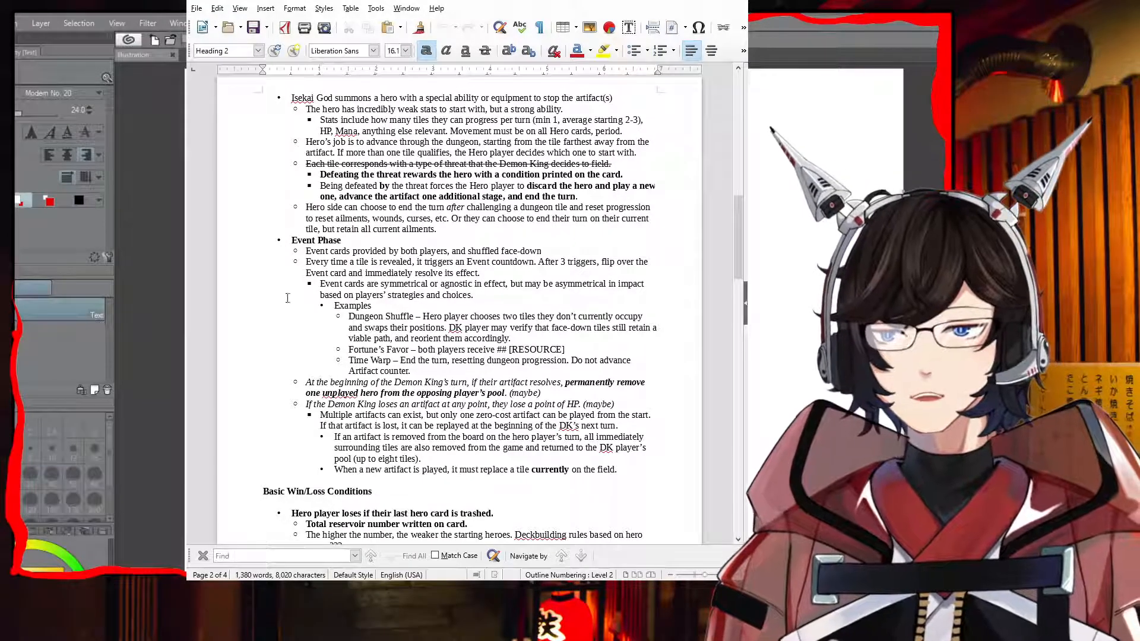
pyautogui.scroll(10, 288, 298)
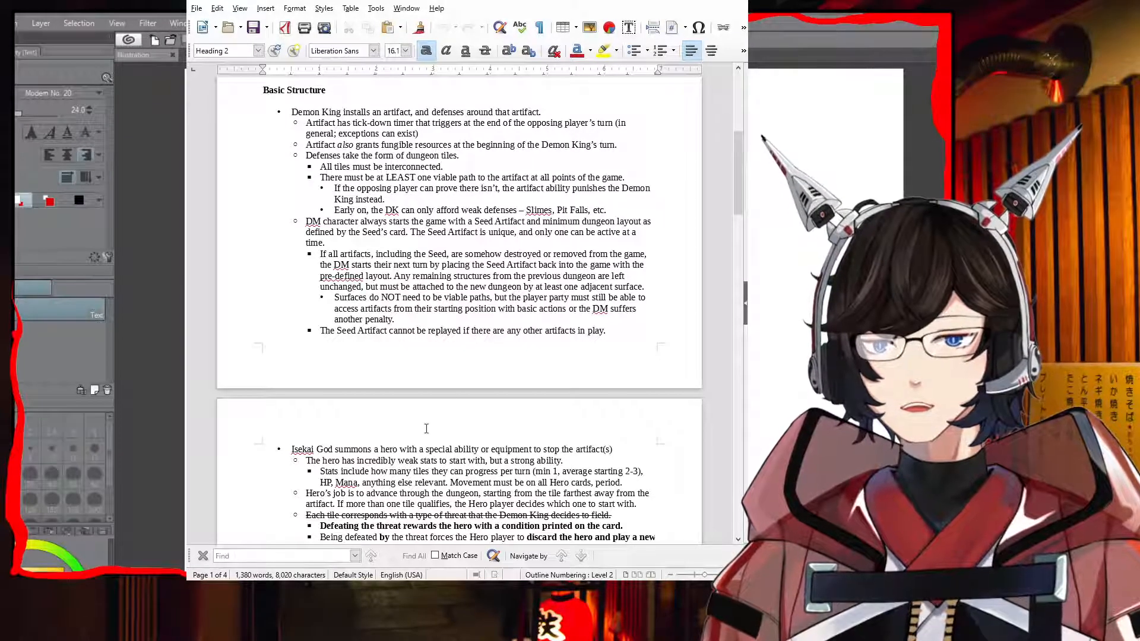
pyautogui.scroll(-5, 426, 408)
pyautogui.scroll(-18, 419, 455)
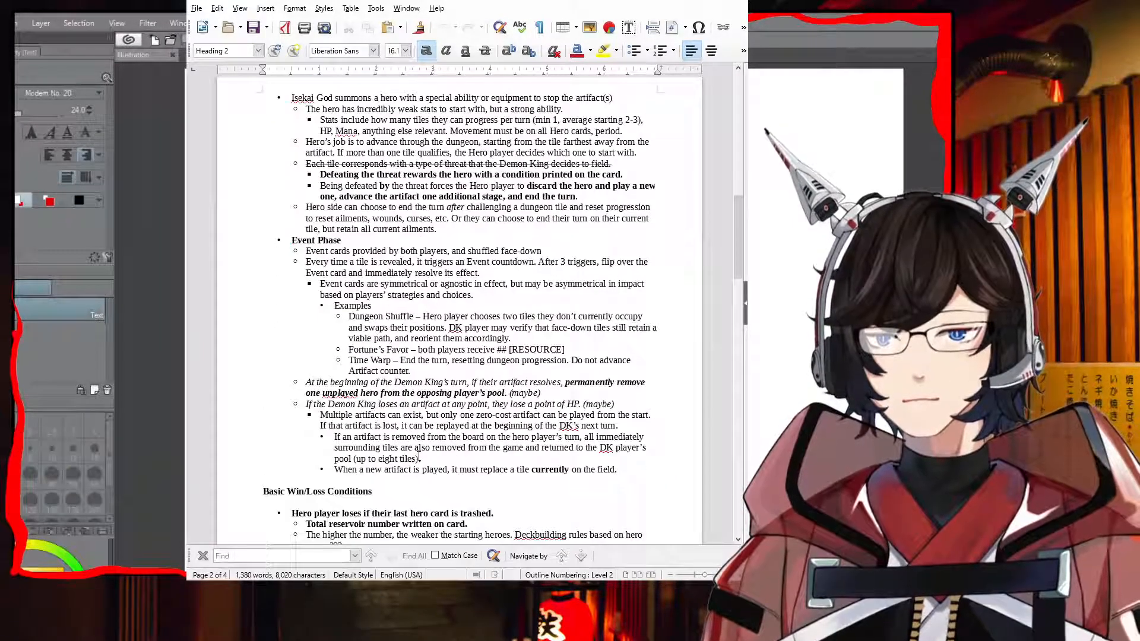
pyautogui.scroll(-5, 419, 455)
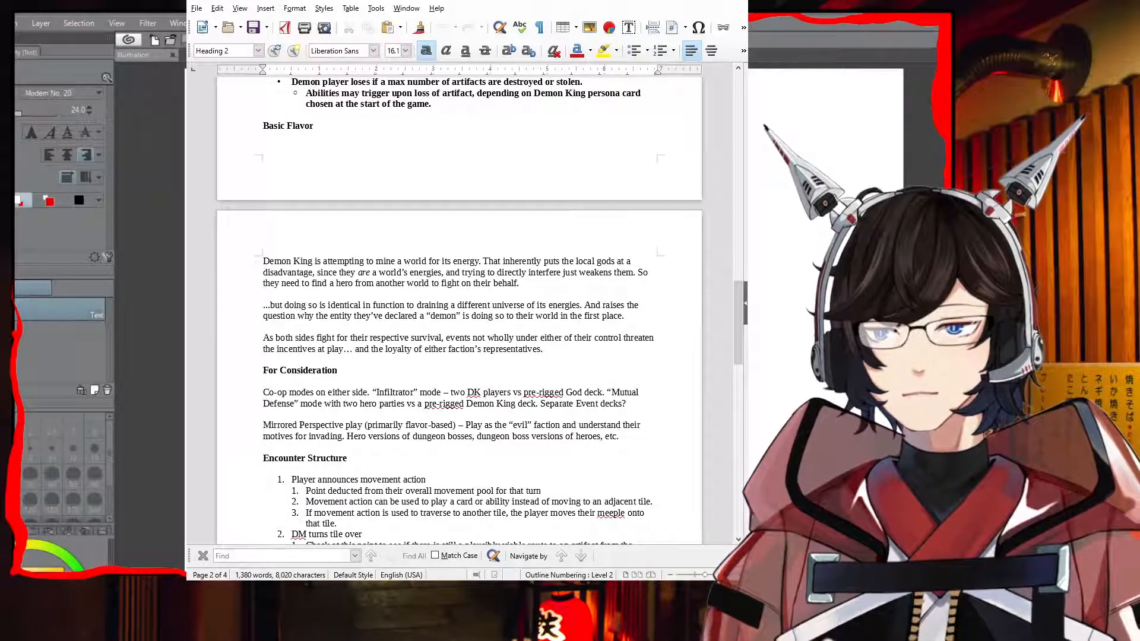
# Step: Move the concept document aside and, in Clip Studio Paint, start a left-aligned text near the canvas's upper right
pyautogui.moveTo(467, 237); pyautogui.dragTo(1139, 240)
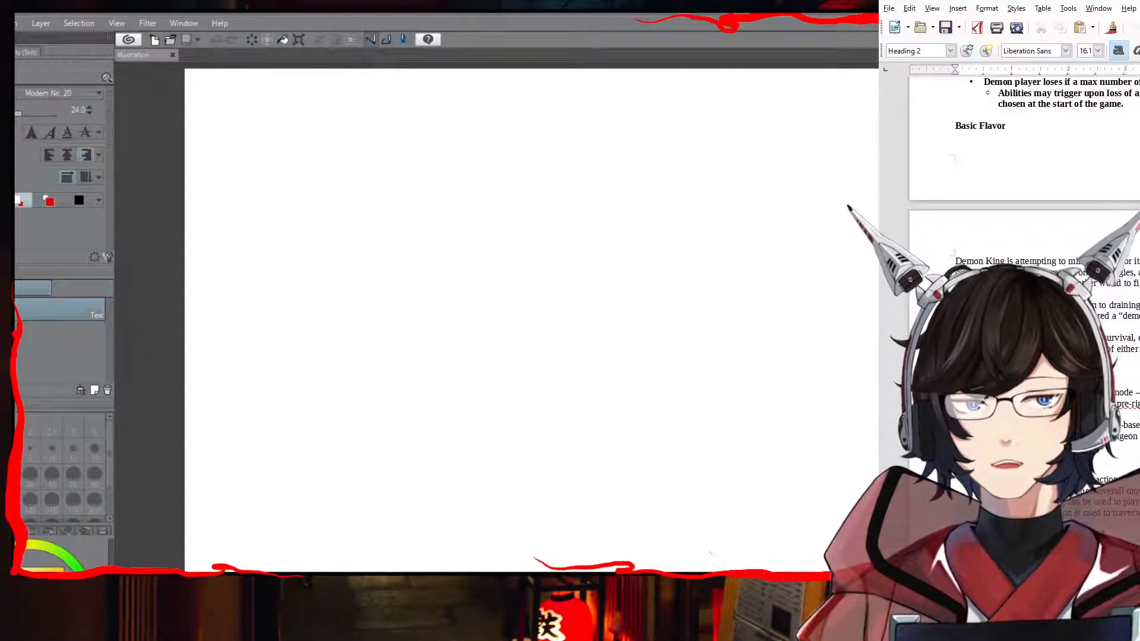
pyautogui.click(828, 202)
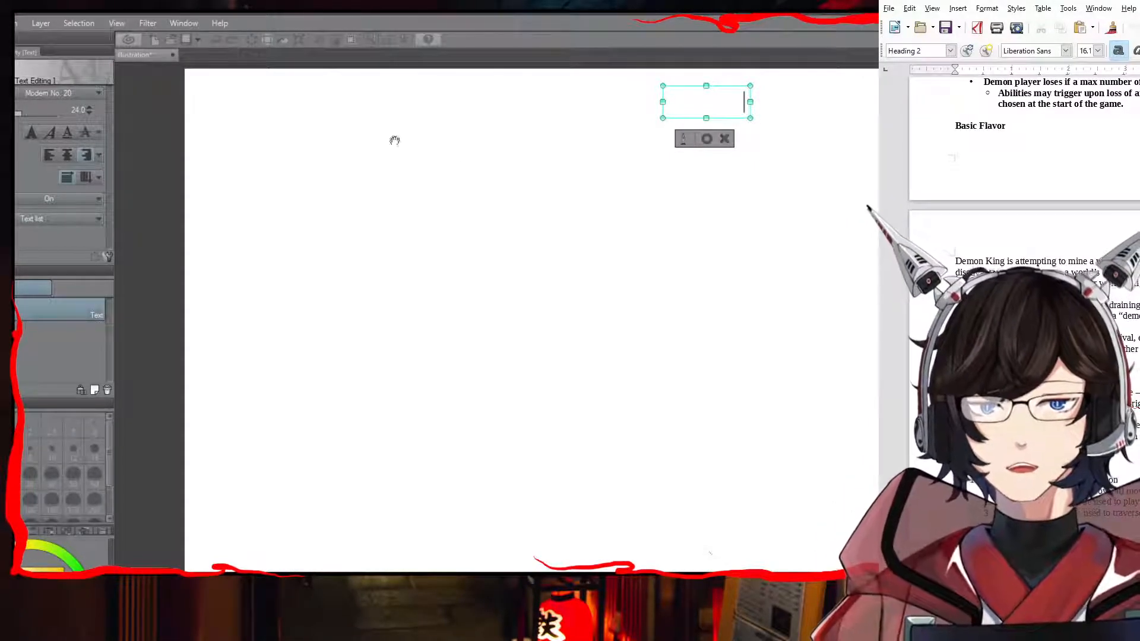
pyautogui.click(48, 154)
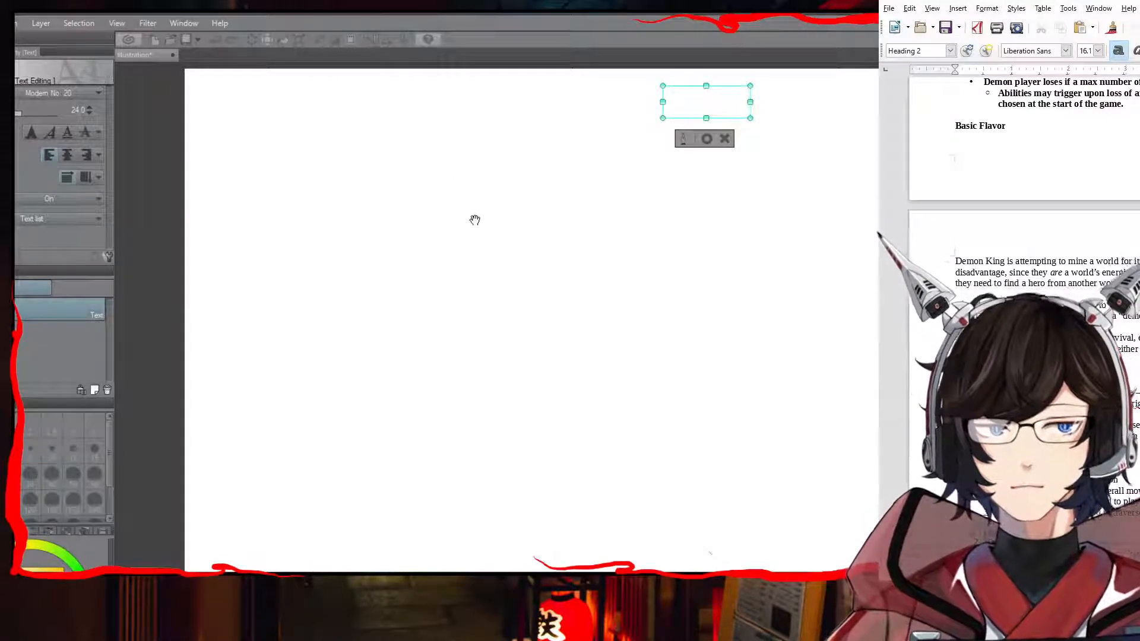
# Step: Clear all the blank spaces from the new text so it is empty
pyautogui.press('BackSpace')
pyautogui.press('BackSpace')
pyautogui.press('BackSpace')
pyautogui.press('BackSpace')
pyautogui.press('BackSpace')
pyautogui.press('BackSpace')
pyautogui.press('BackSpace')
pyautogui.press('BackSpace')
pyautogui.press('BackSpace')
pyautogui.press('BackSpace')
pyautogui.press('BackSpace')
pyautogui.press('BackSpace')
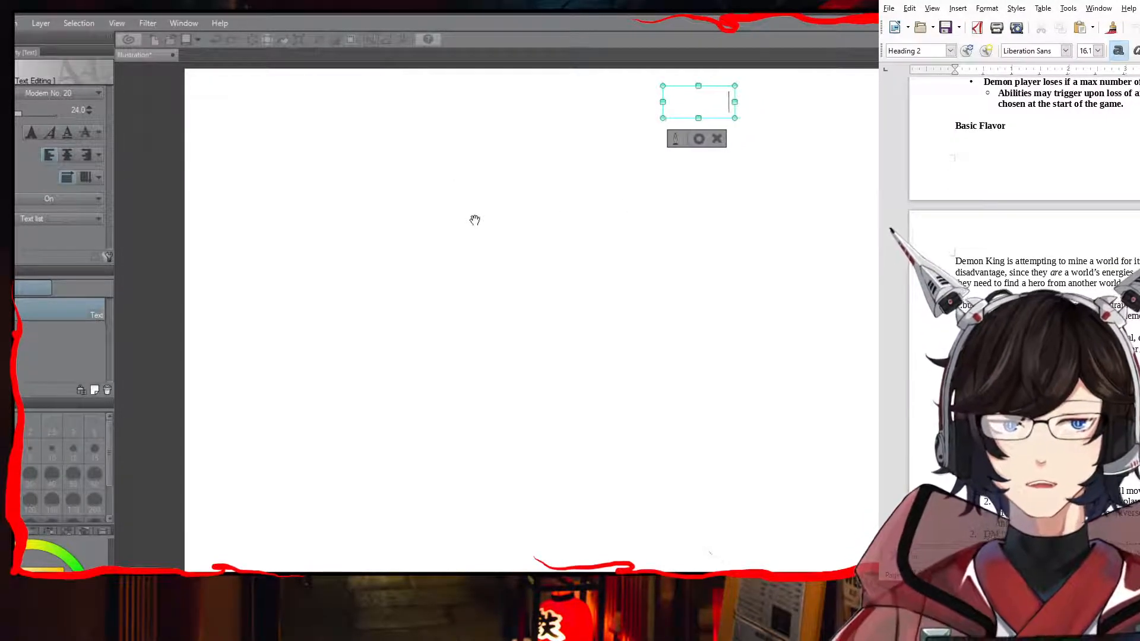
pyautogui.press('BackSpace')
pyautogui.press('BackSpace')
pyautogui.press('BackSpace')
pyautogui.press('BackSpace')
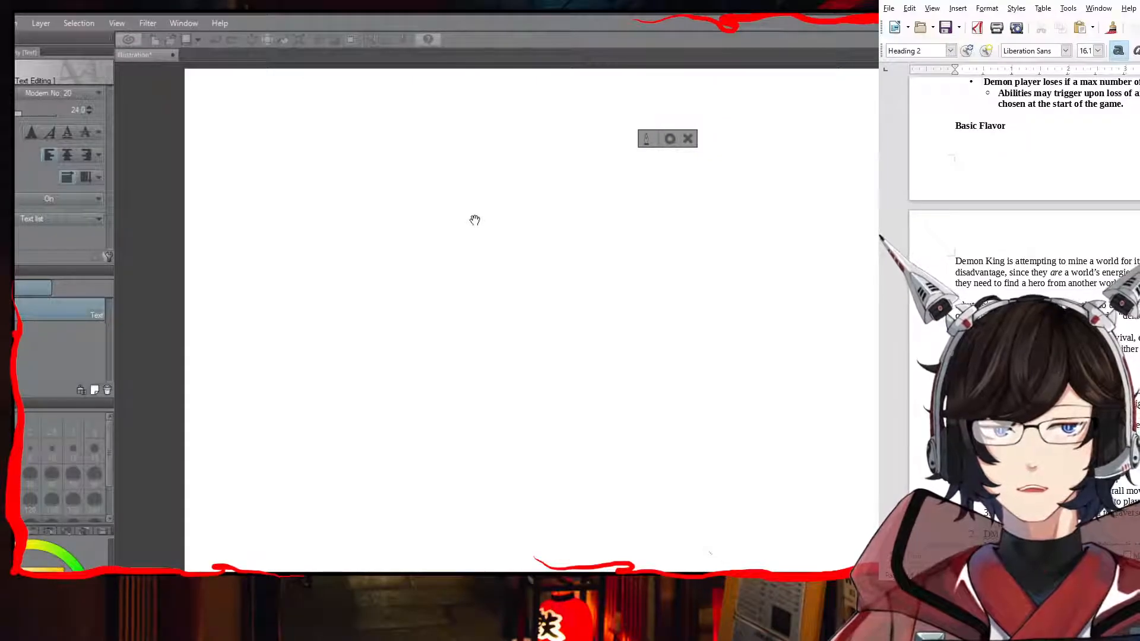
pyautogui.press('BackSpace')
pyautogui.press('BackSpace')
pyautogui.press('BackSpace')
pyautogui.press('BackSpace')
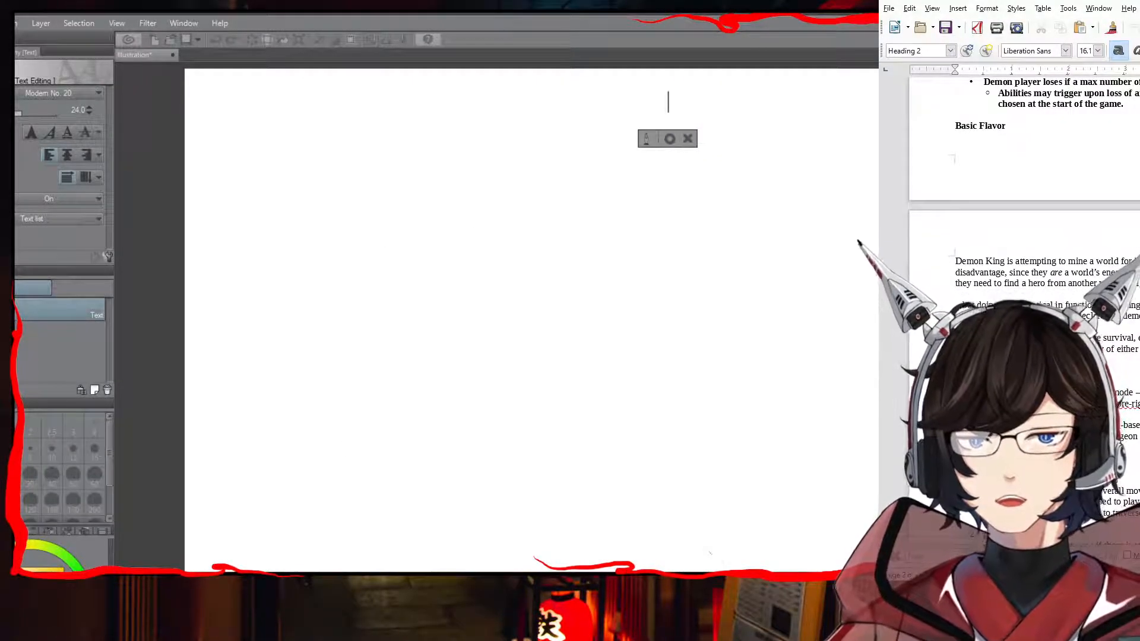
pyautogui.write('To Do')
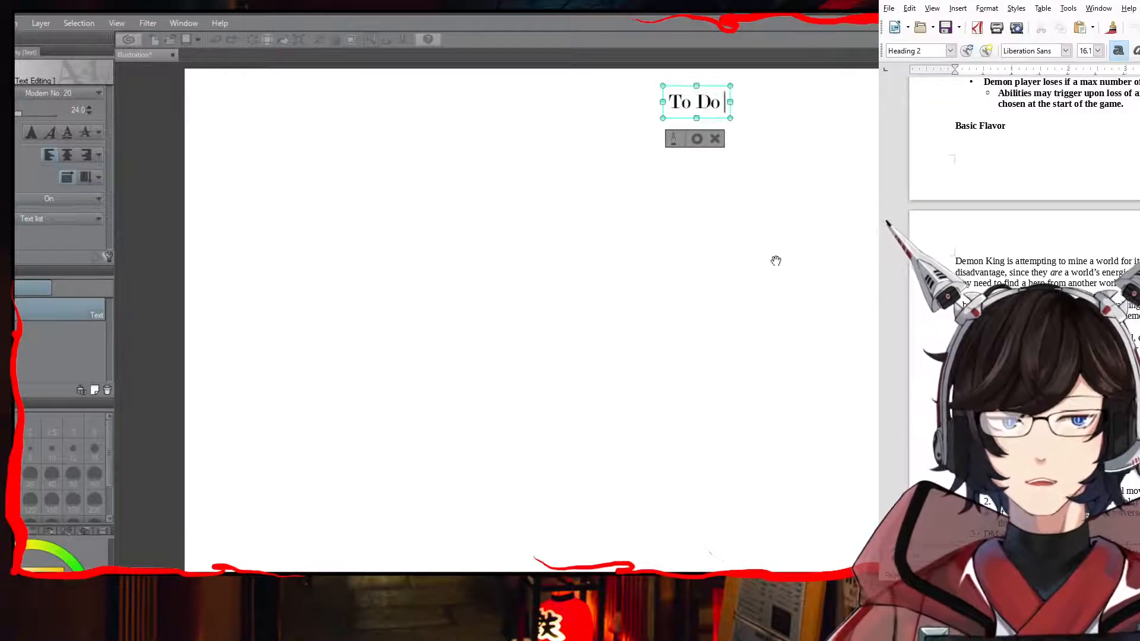
pyautogui.write(' List')
pyautogui.press('Return')
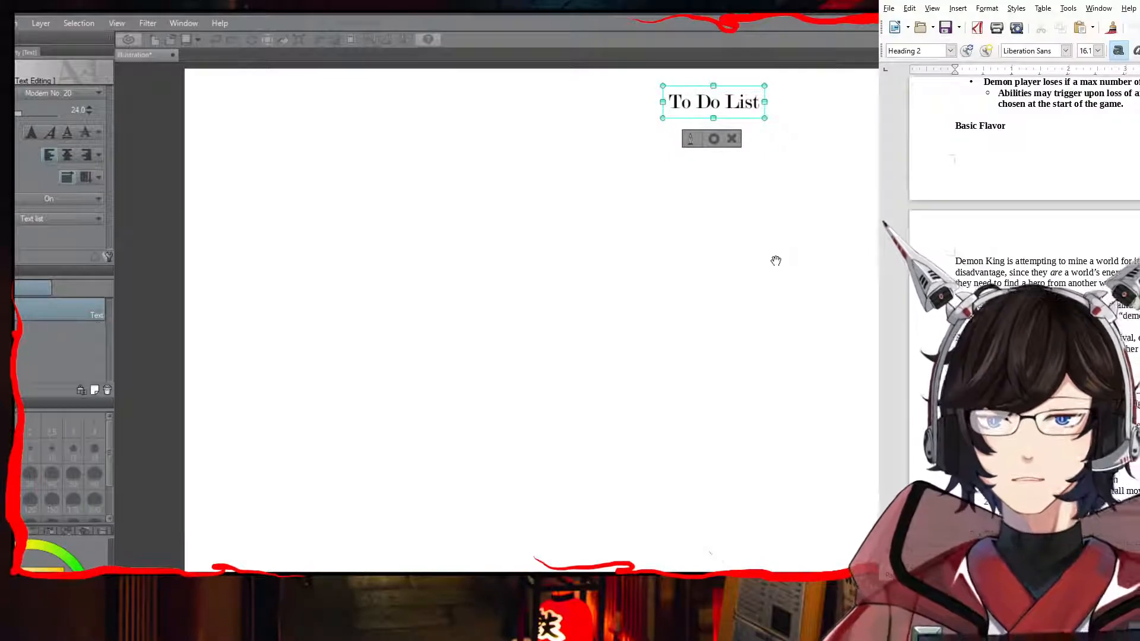
pyautogui.hotkey('ctrl', 'a')
pyautogui.press('BackSpace')
# Step: Enter the heading "Design To Do List" in the text and begin a new line below it
pyautogui.write('Desi')
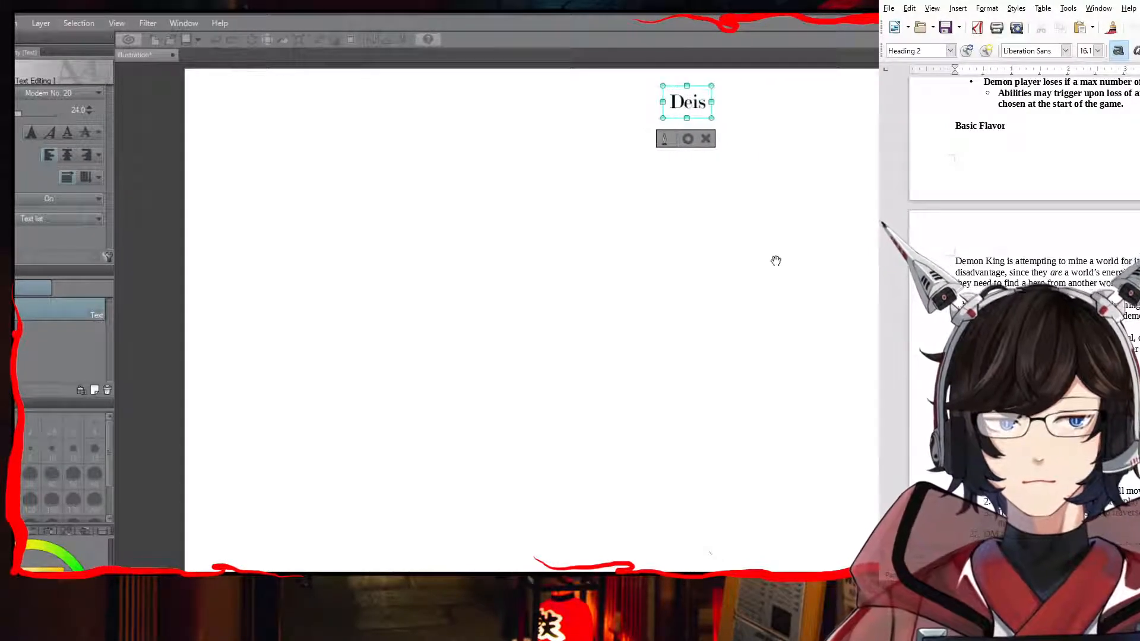
pyautogui.write('gn To')
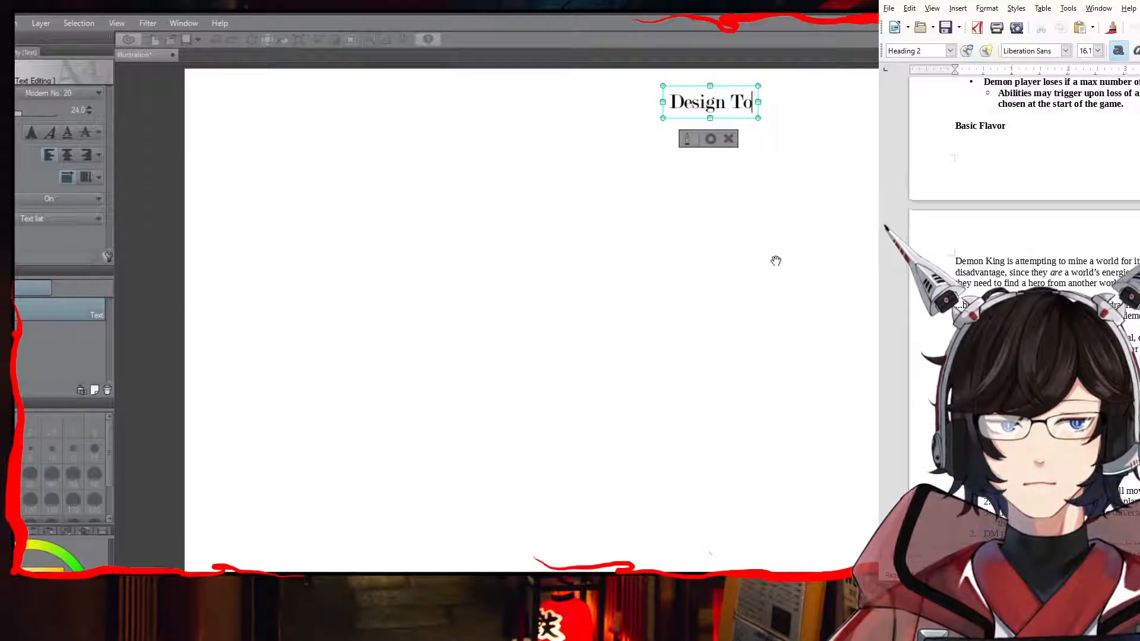
pyautogui.write(' Do List')
pyautogui.press('Return')
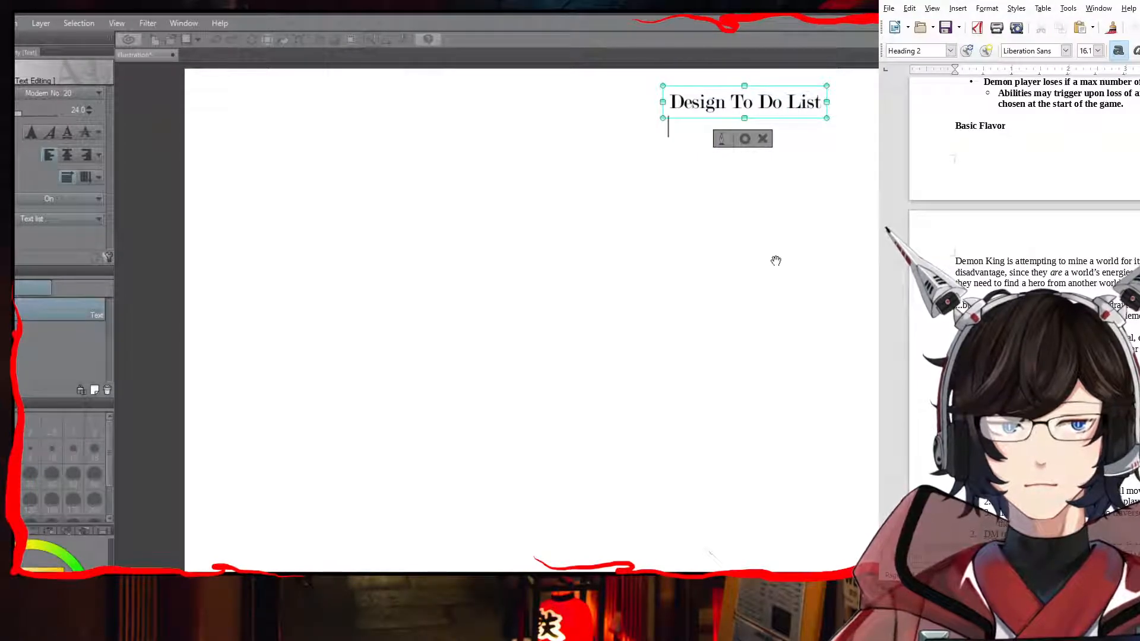
# Step: Add "- Dungeon Tiles" as the first list item under the heading
pyautogui.write('-')
pyautogui.press('BackSpace')
pyautogui.press('BackSpace')
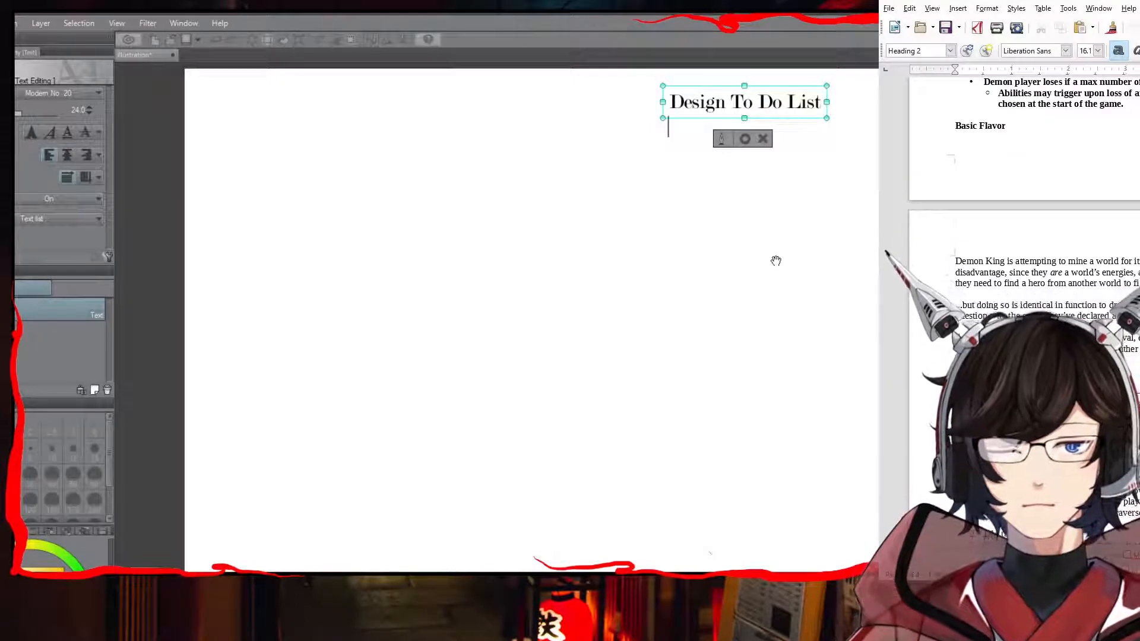
pyautogui.write('-')
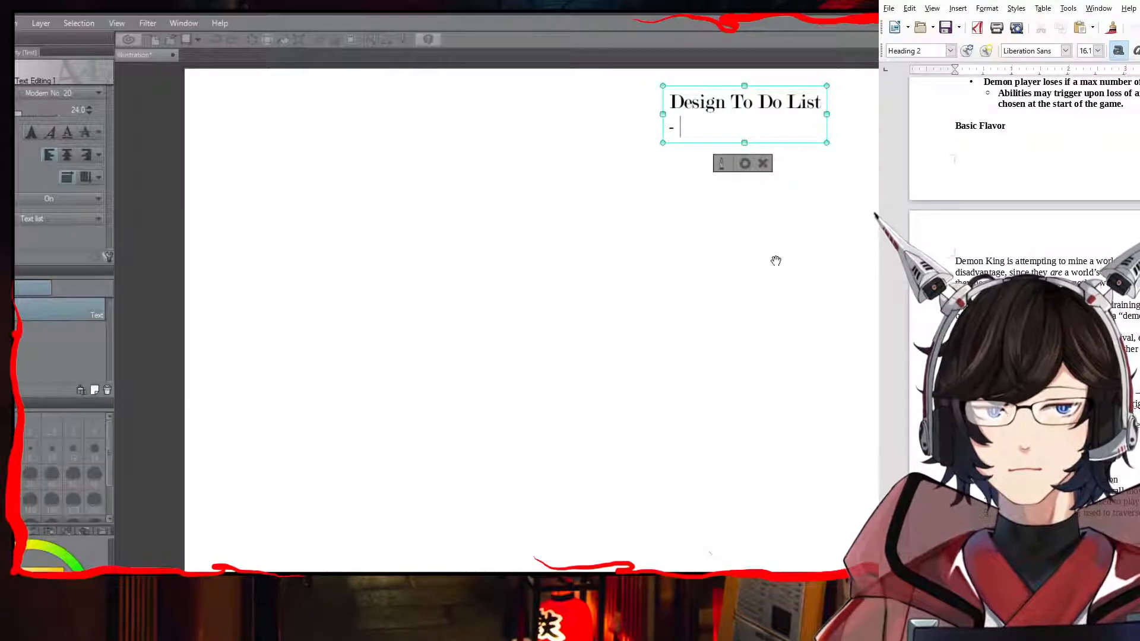
pyautogui.write('Dungeon ')
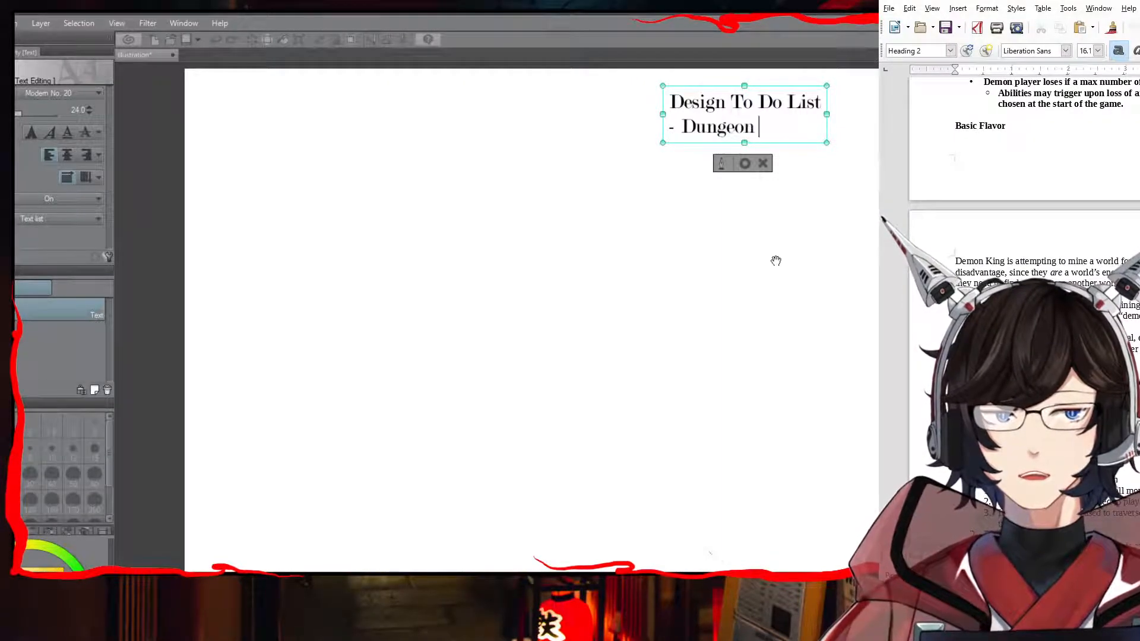
pyautogui.write('Tiles')
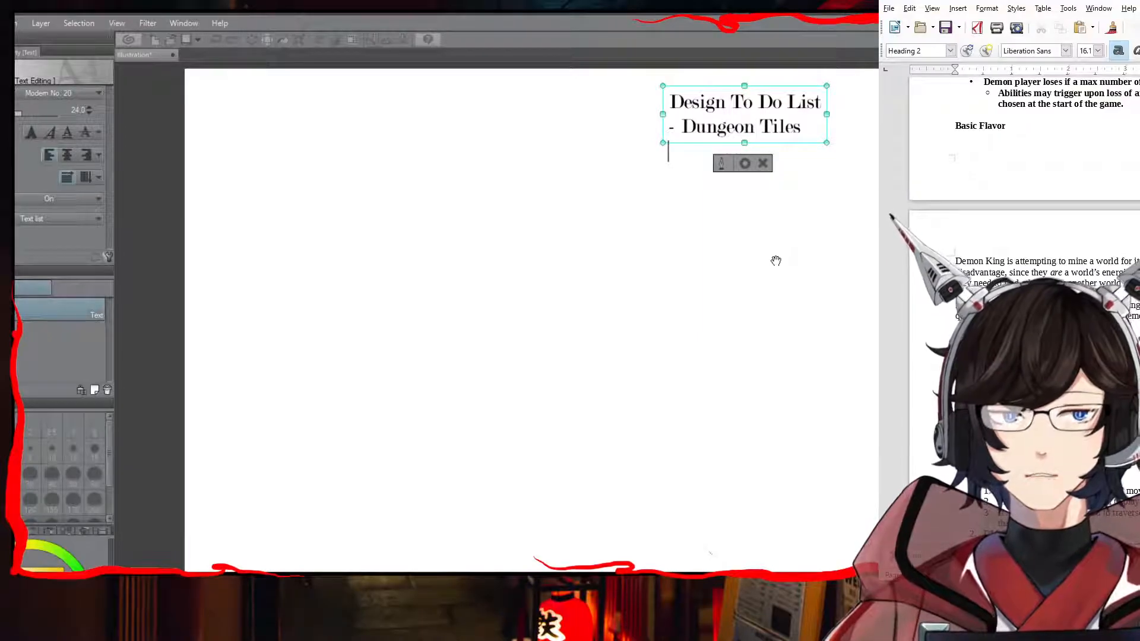
pyautogui.press('Return')
pyautogui.write('Resourc')
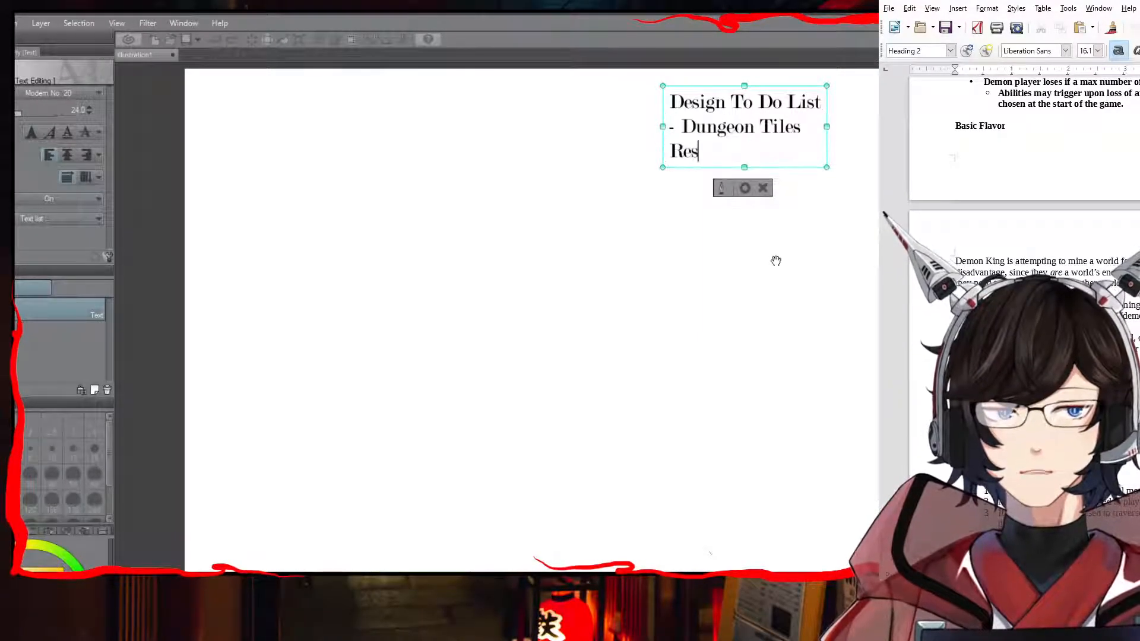
pyautogui.press('BackSpace')
pyautogui.press('BackSpace')
pyautogui.press('BackSpace')
pyautogui.press('BackSpace')
pyautogui.press('BackSpace')
pyautogui.press('BackSpace')
pyautogui.press('BackSpace')
pyautogui.press('BackSpace')
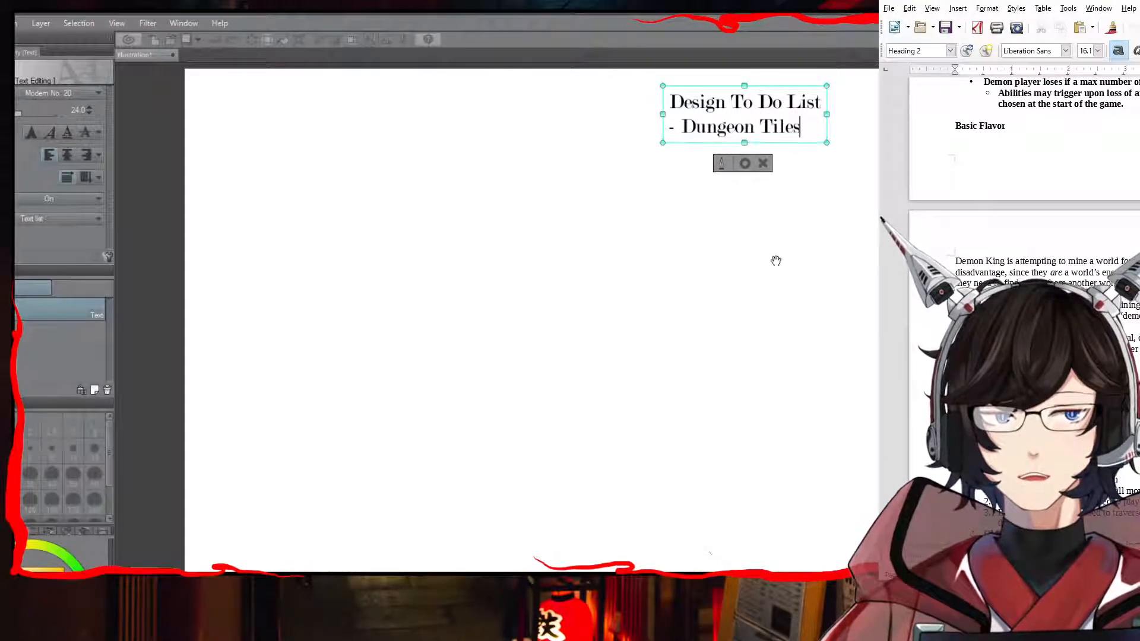
# Step: Add "- Resources" as the second list item and begin a third item with a dash
pyautogui.press('Return')
pyautogui.write('- Resources')
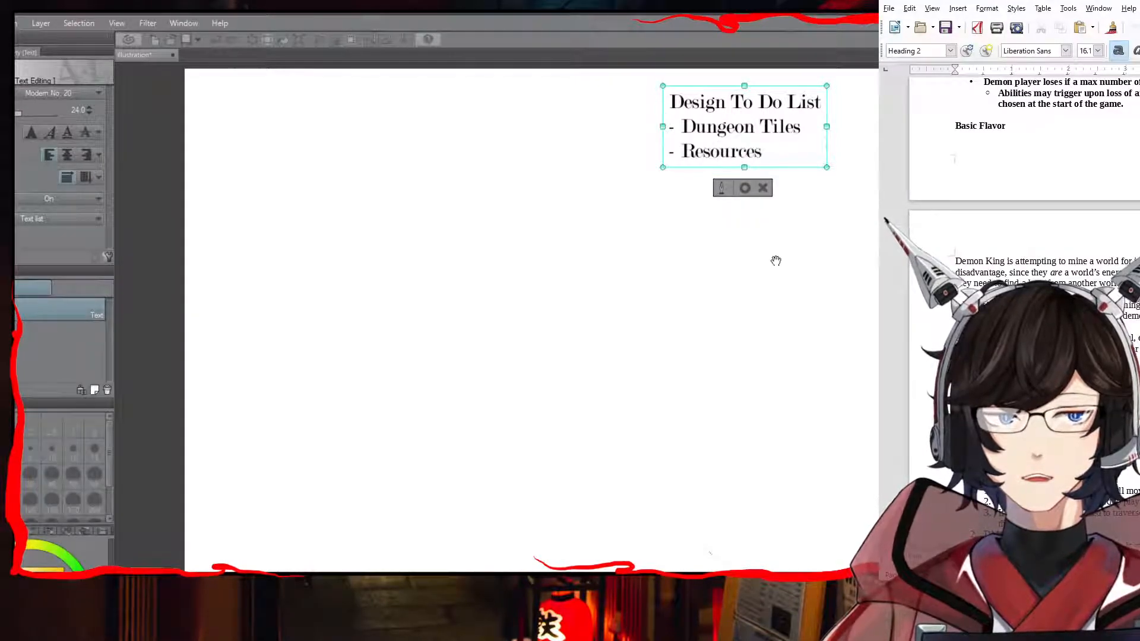
pyautogui.press('Return')
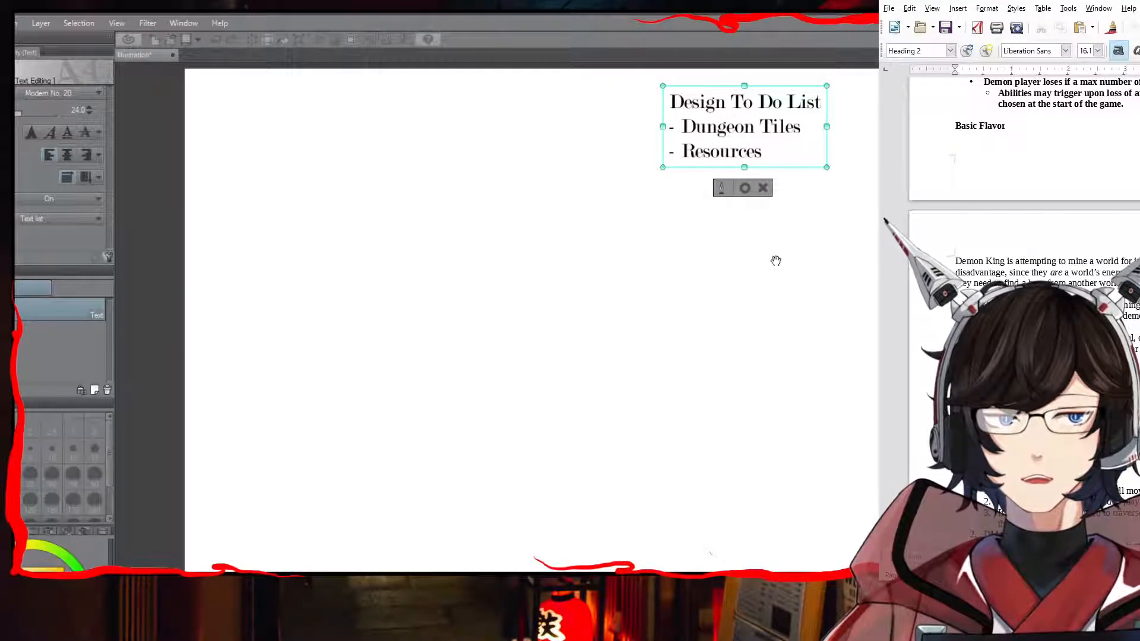
pyautogui.write('-')
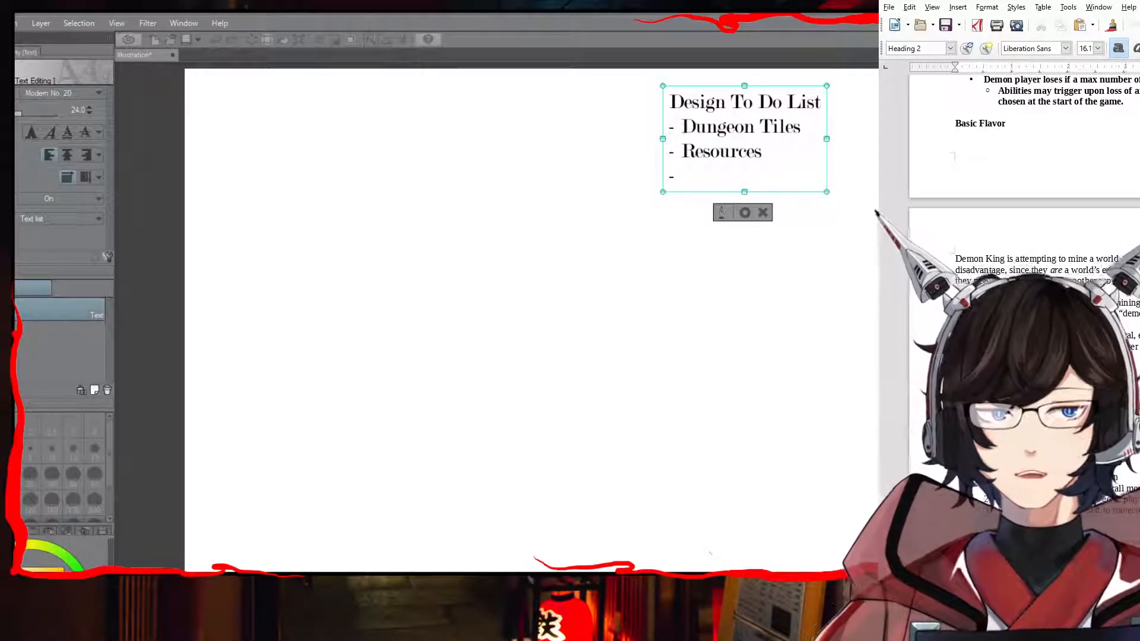
# Step: Replace the second list item's wording with "Currency (multiple?)"
pyautogui.click(686, 156)
pyautogui.write('Currency')
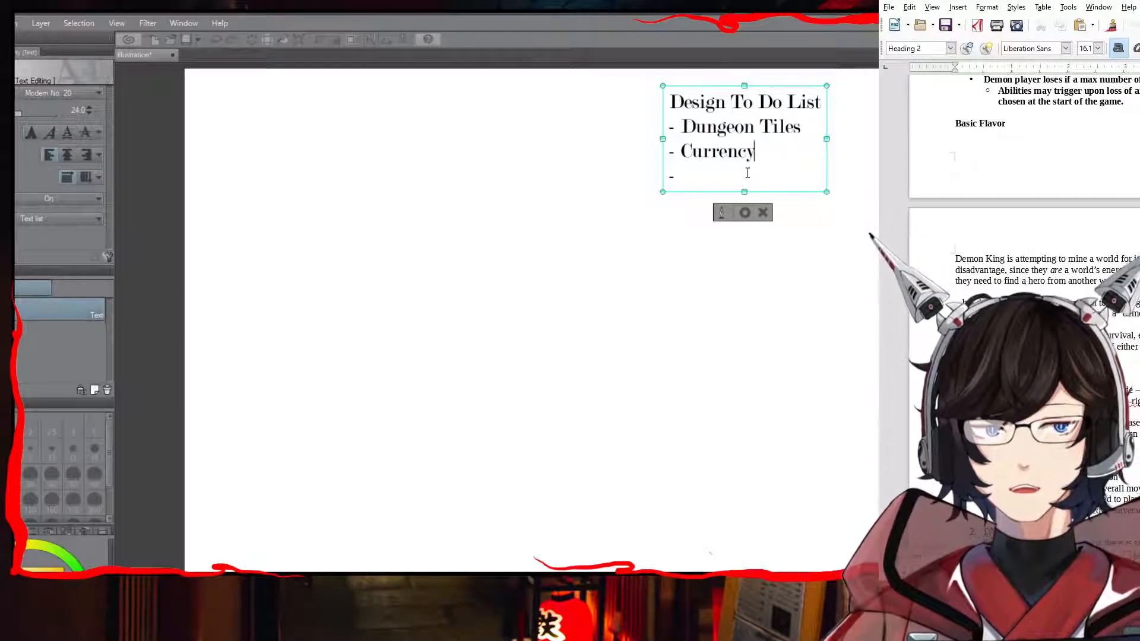
pyautogui.press('BackSpace')
pyautogui.write('y (')
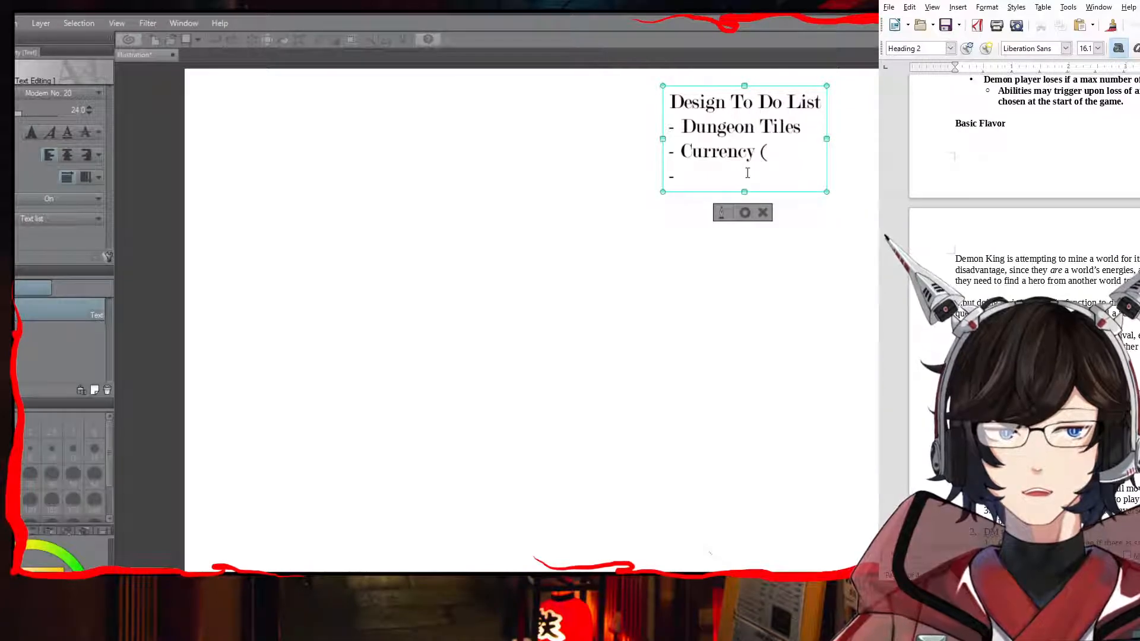
pyautogui.write('multiple?)')
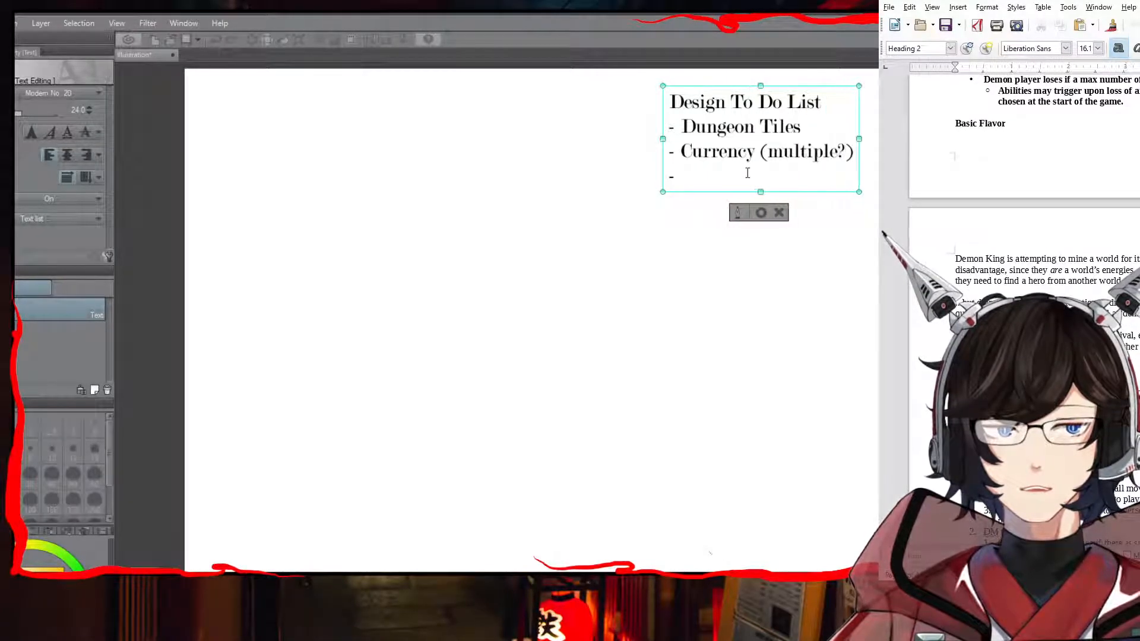
# Step: Fill the third item with "Artifact cards", add the indented sub-item "- Seed Artifact", and begin another item with a dash
pyautogui.click(748, 173)
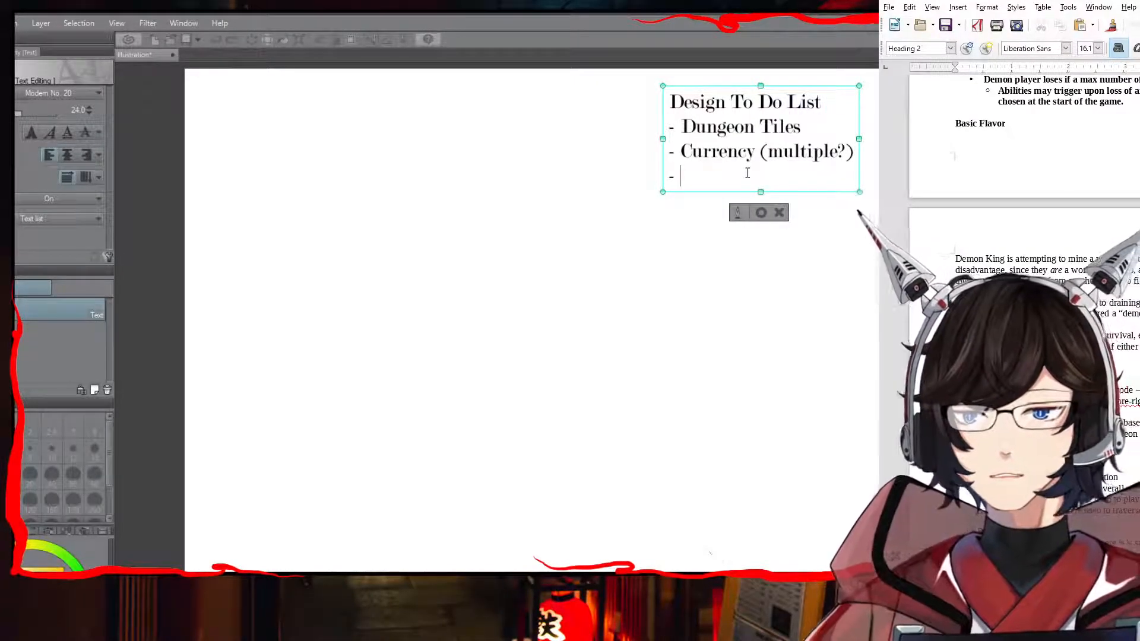
pyautogui.write('Artifact')
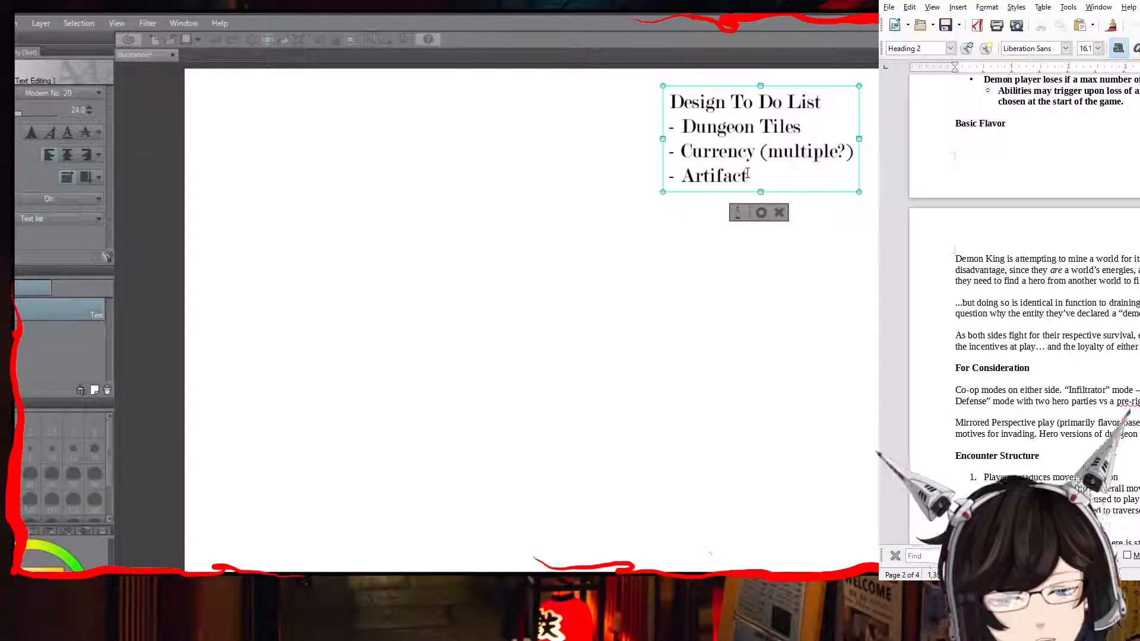
pyautogui.write(' cards ')
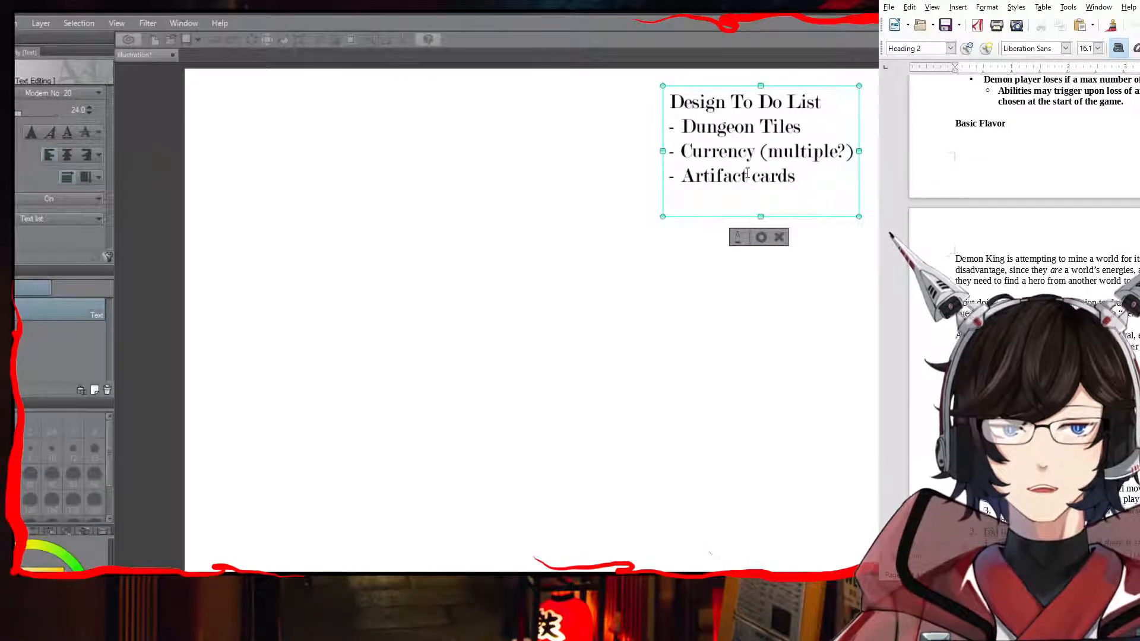
pyautogui.write('  - Seed Artifact')
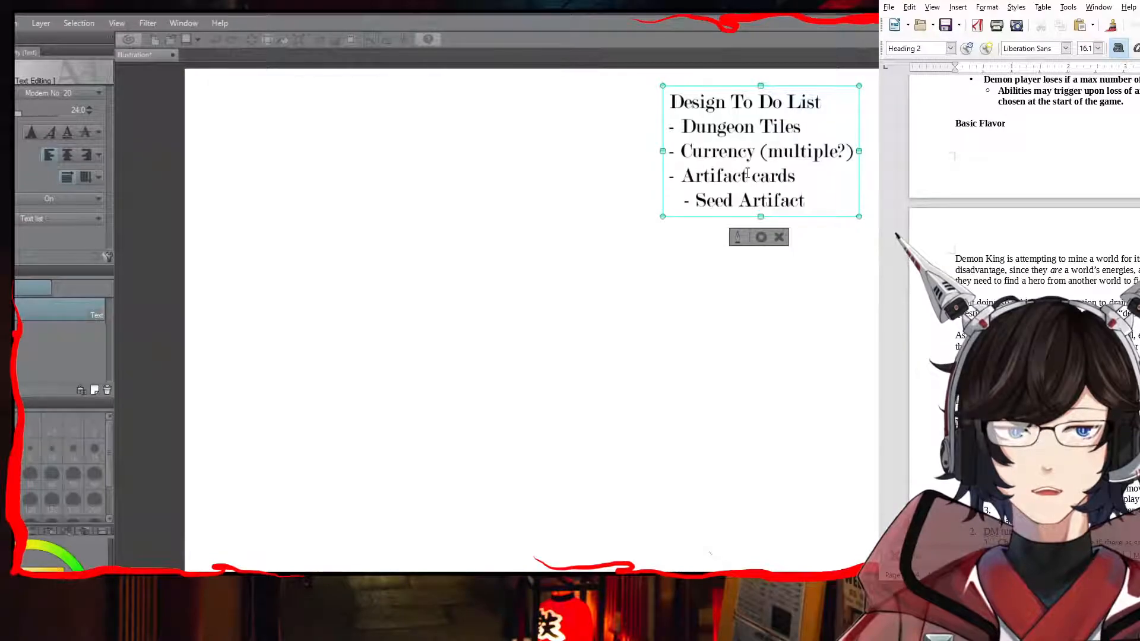
pyautogui.press('Return')
pyautogui.write('-')
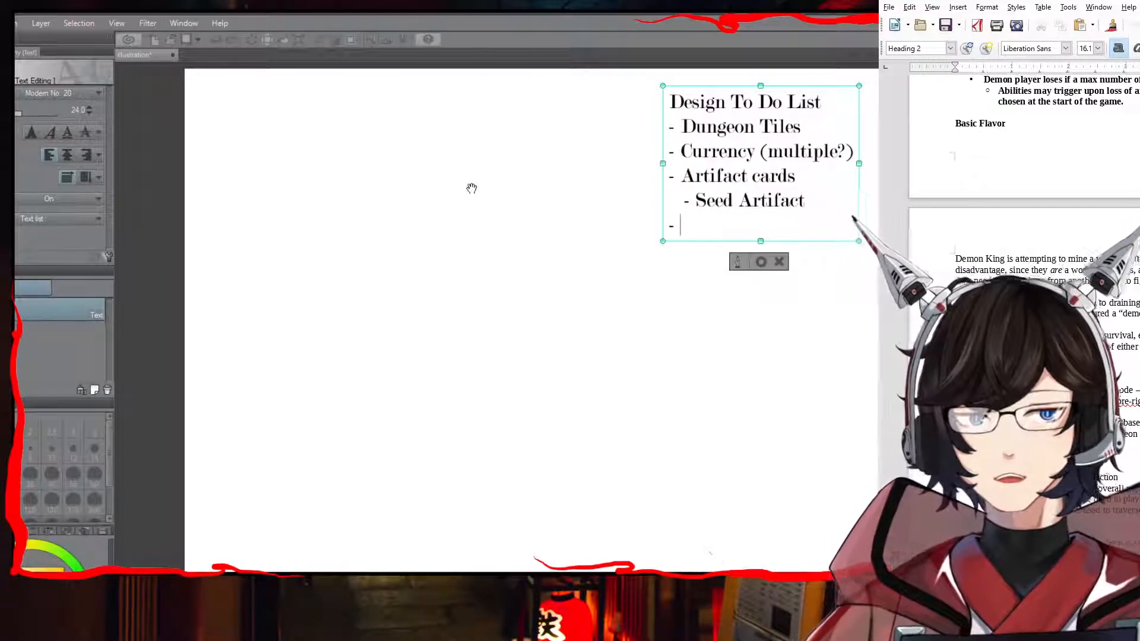
# Step: Fill the new item with "Encounter Cards", capitalize "Cards" in the "Artifact Cards" item, and add a line at the list's end
pyautogui.write('Encounter Card')
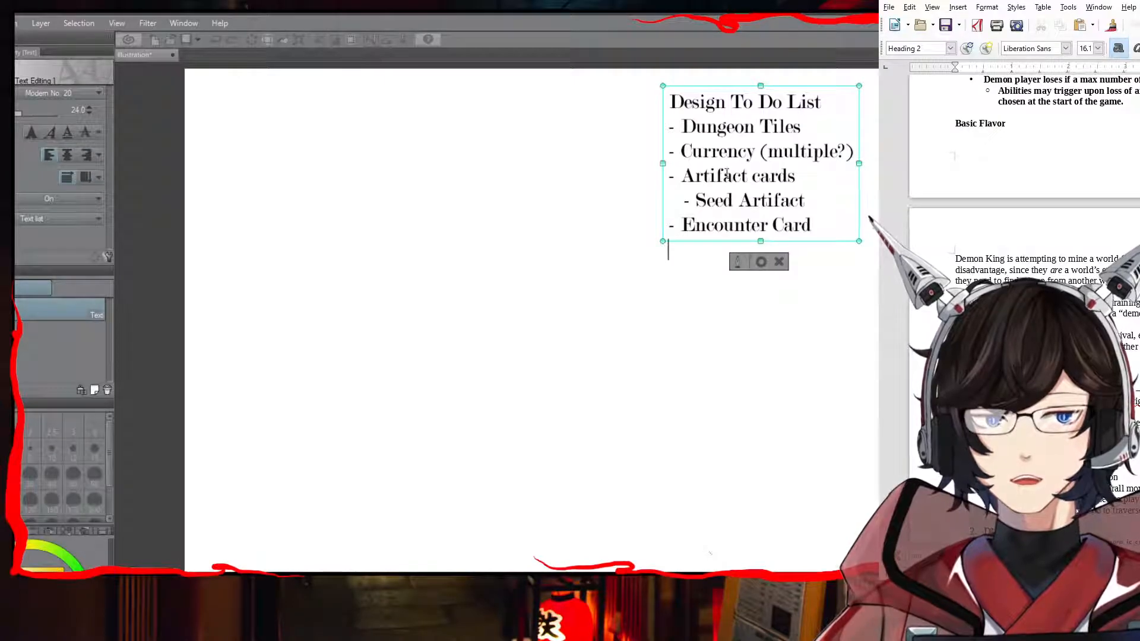
pyautogui.click(815, 224)
pyautogui.write('s')
pyautogui.moveTo(761, 178); pyautogui.dragTo(752, 176)
pyautogui.write('C')
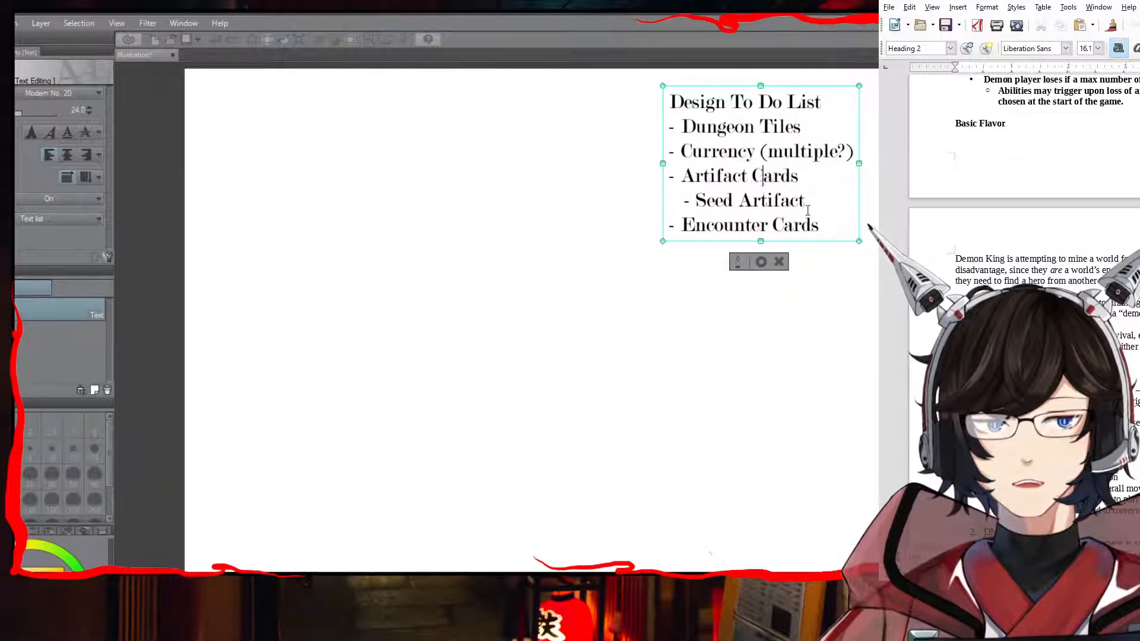
pyautogui.click(842, 234)
pyautogui.press('Return')
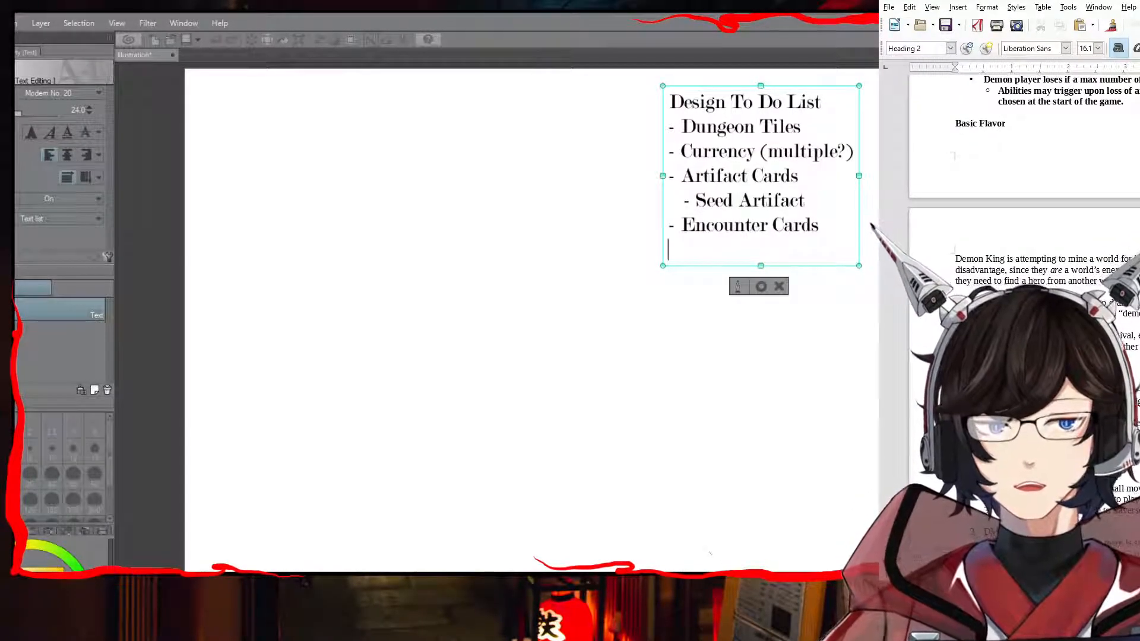
pyautogui.click(769, 226)
pyautogui.write('/Actio')
pyautogui.press('BackSpace')
pyautogui.press('BackSpace')
pyautogui.press('BackSpace')
pyautogui.press('BackSpace')
pyautogui.press('BackSpace')
pyautogui.press('BackSpace')
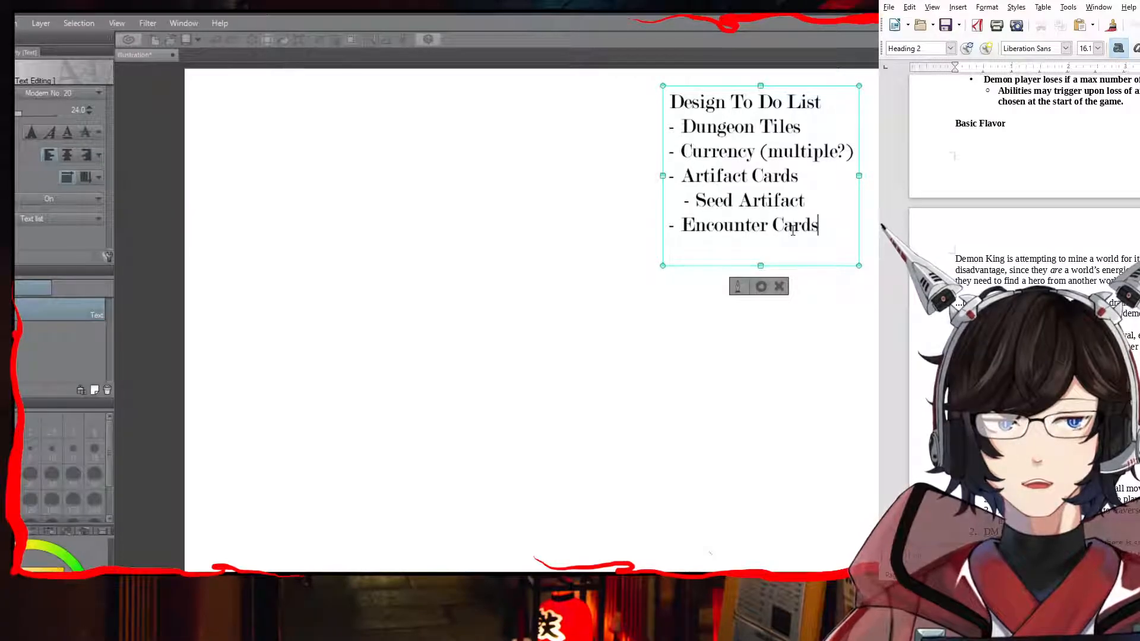
# Step: Add "- Action Cards" and "- Event Cards" as list items below "Encounter Cards"
pyautogui.press('Return')
pyautogui.write('- Action Cards')
pyautogui.press('Return')
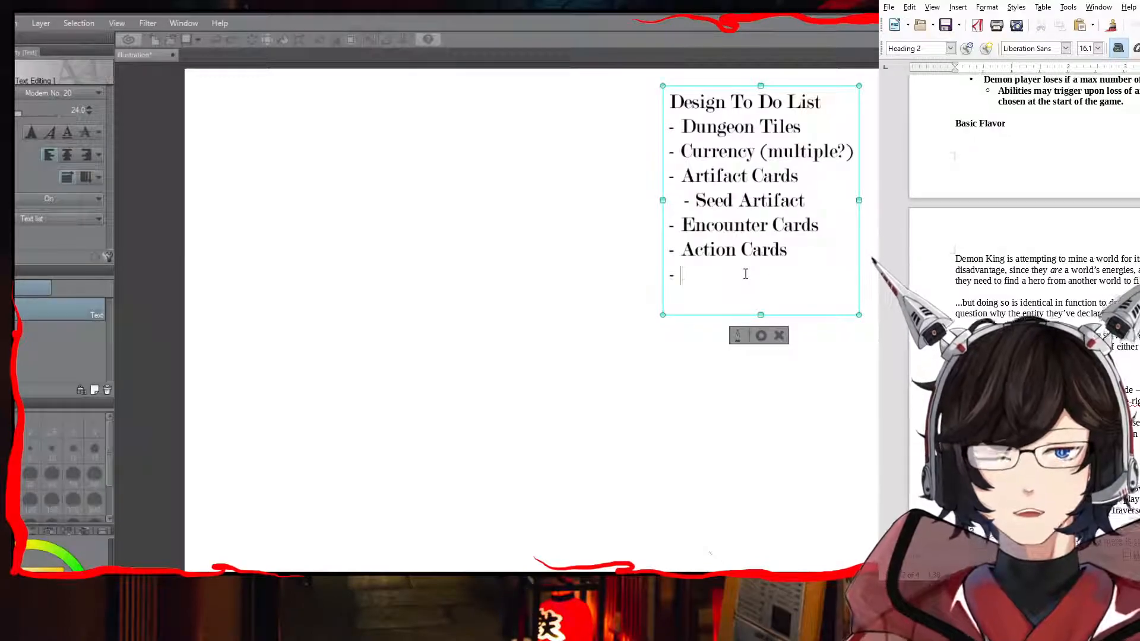
pyautogui.write('Event Cards')
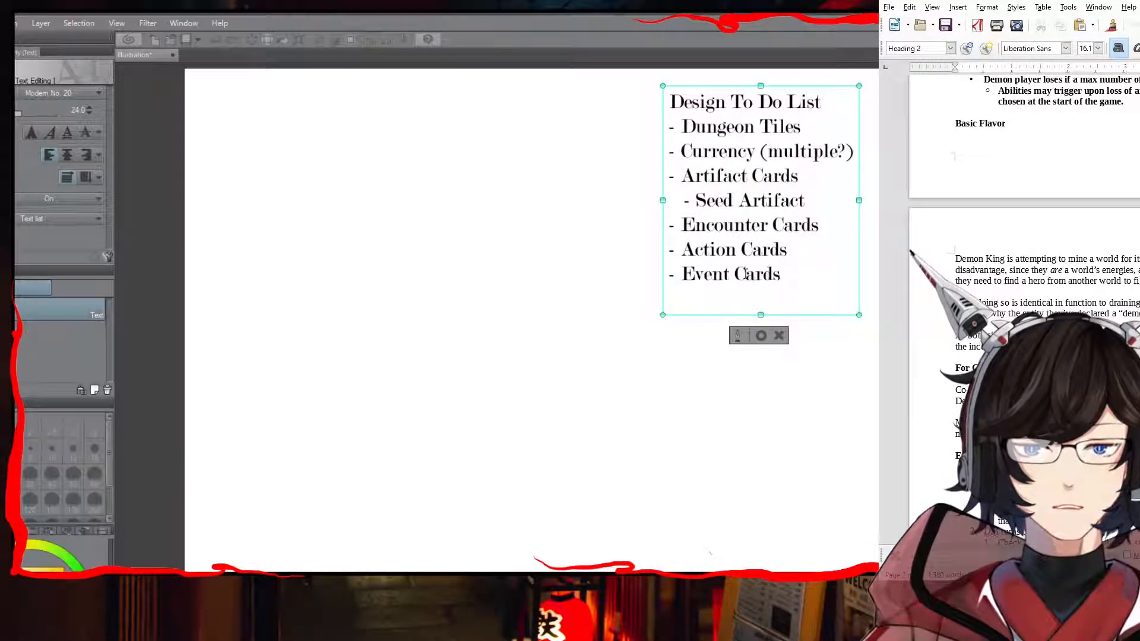
# Step: Append "(DM)" to the list heading, remove "(multiple?)" from the Currency item, and finish editing the text
pyautogui.click(846, 101)
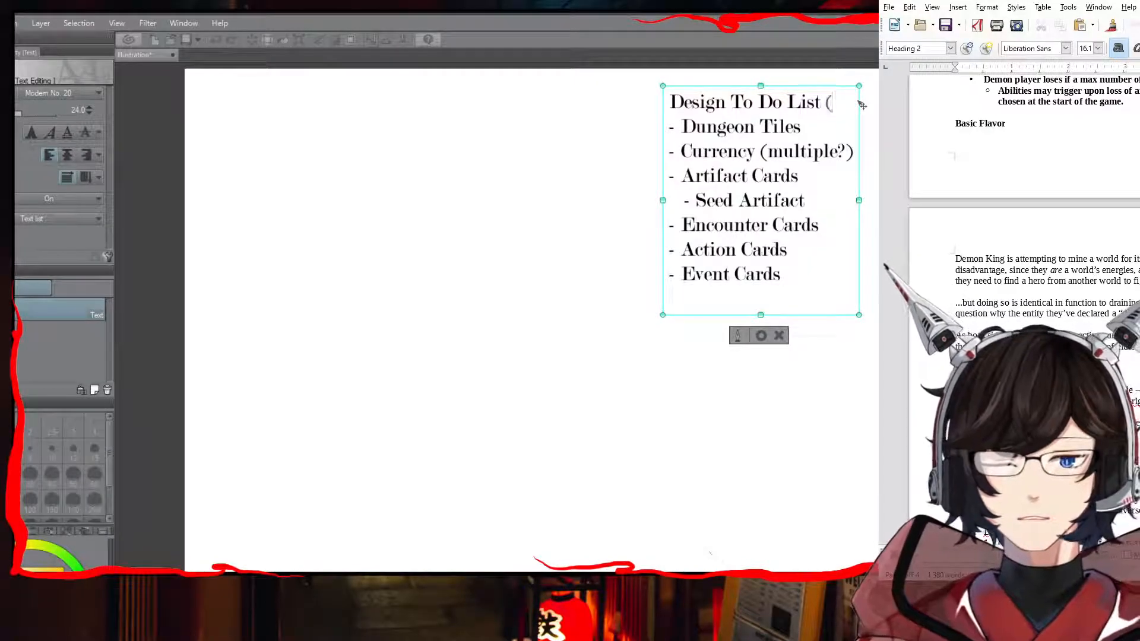
pyautogui.write('(DM)')
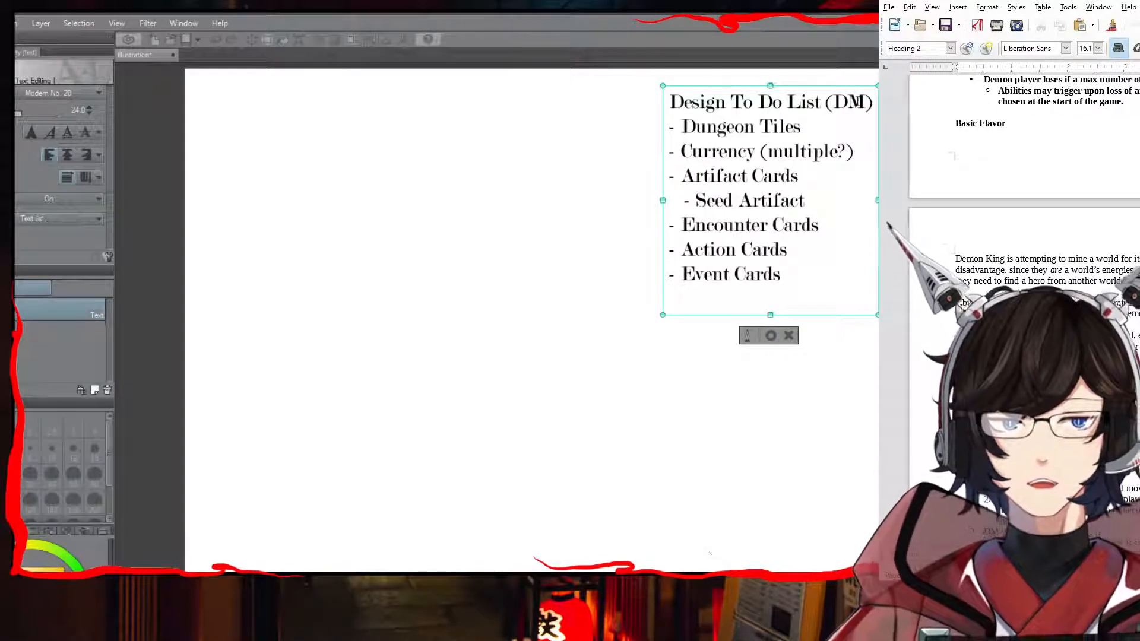
pyautogui.moveTo(853, 152); pyautogui.dragTo(755, 153)
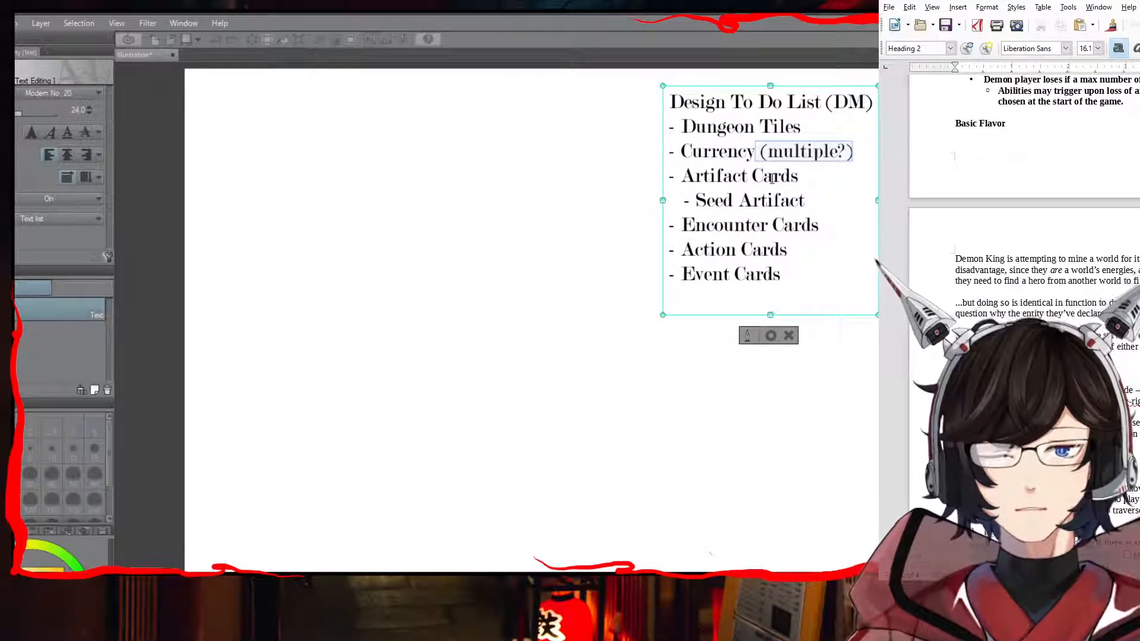
pyautogui.press('BackSpace')
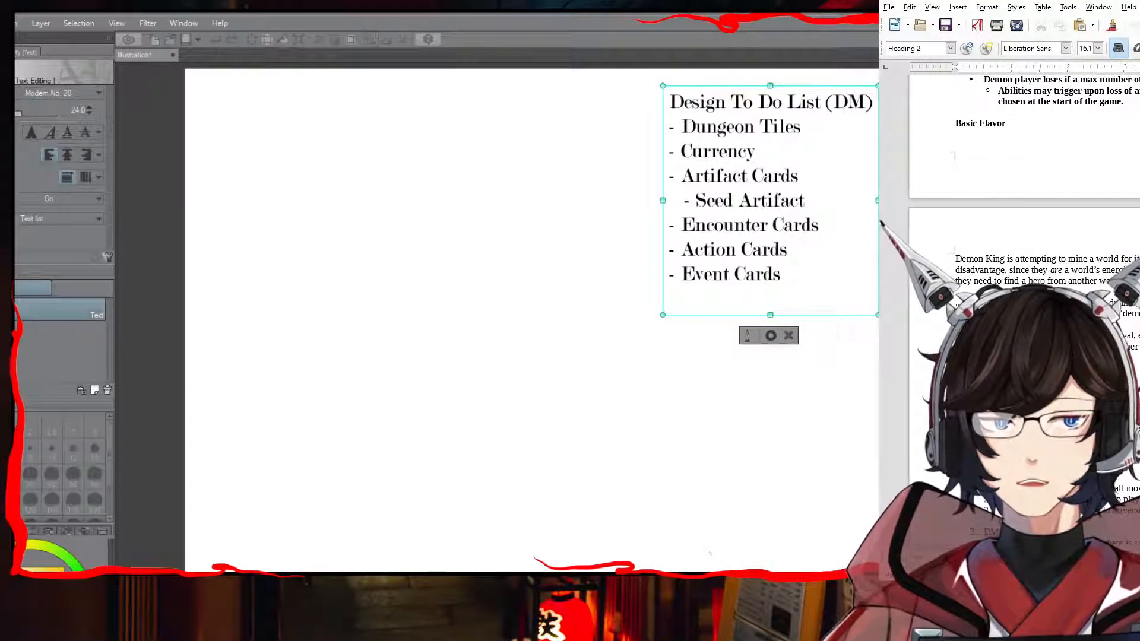
pyautogui.click(469, 173)
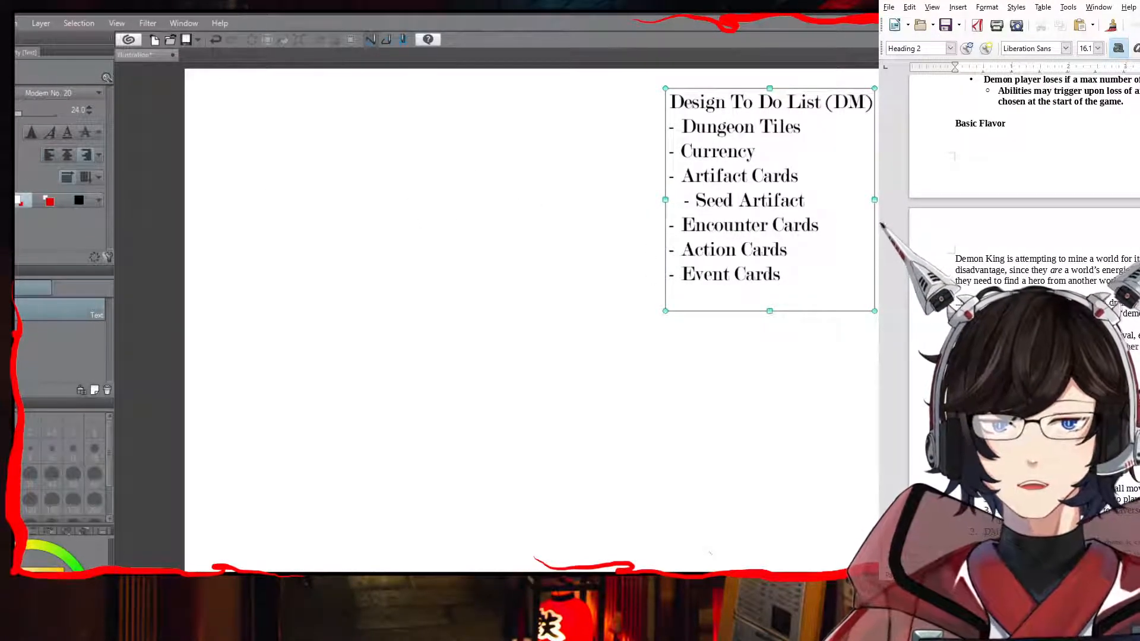
# Step: Try freehand strokes with the Nibble Dribble brush, setting its size to 8, and undo them
pyautogui.press('p')
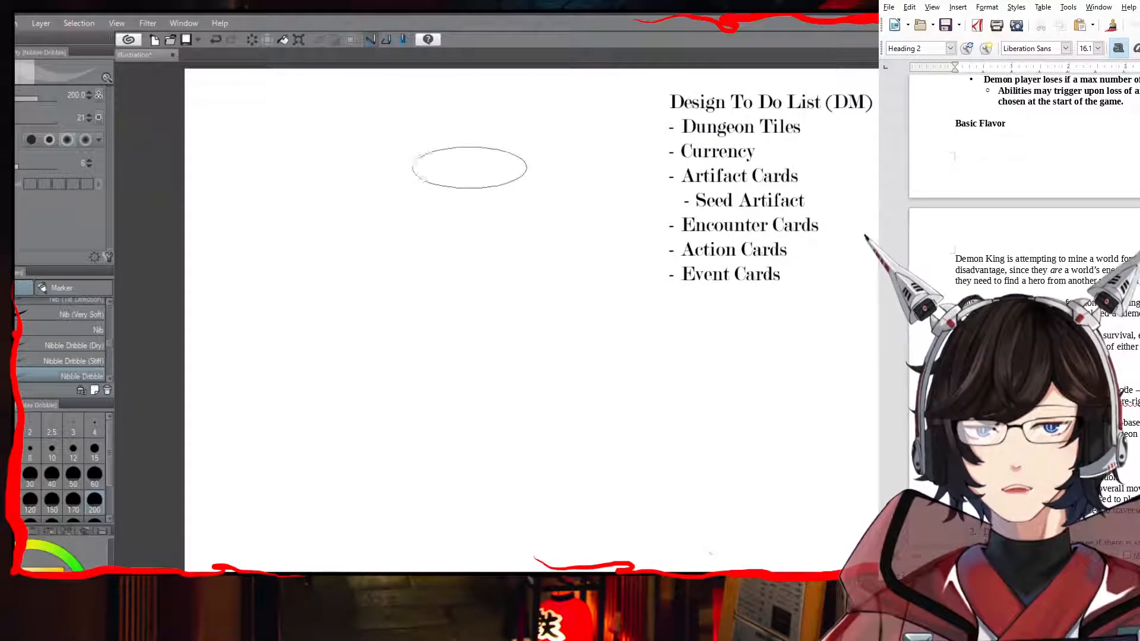
pyautogui.moveTo(787, 250); pyautogui.dragTo(682, 250)
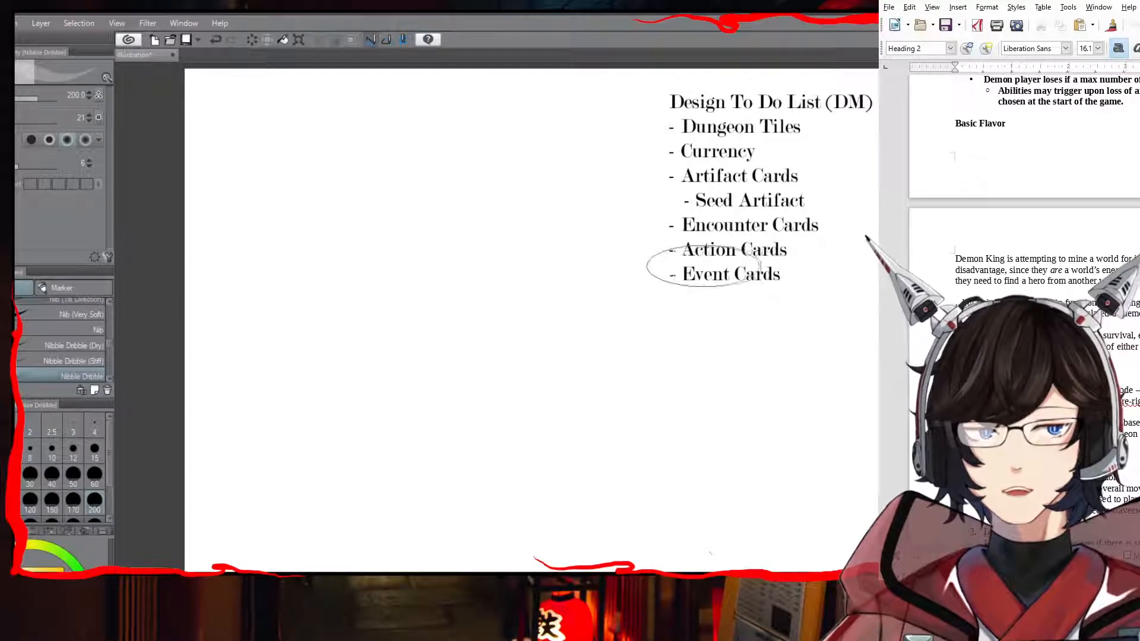
pyautogui.hotkey('ctrl', 'z')
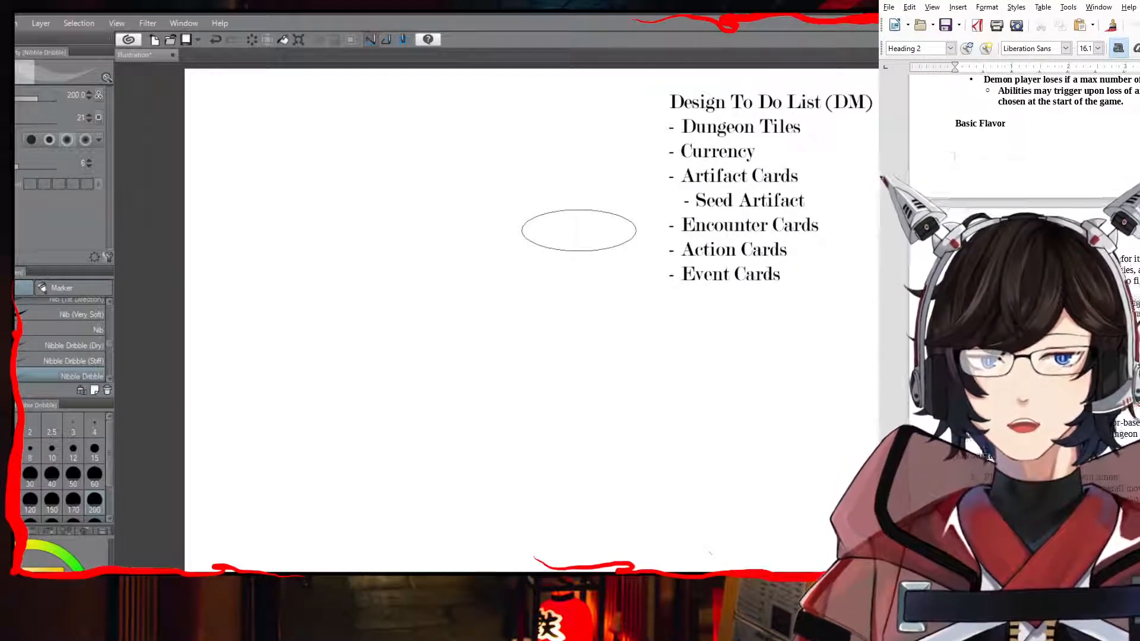
pyautogui.hotkey('ctrl', 'z')
pyautogui.click(30, 451)
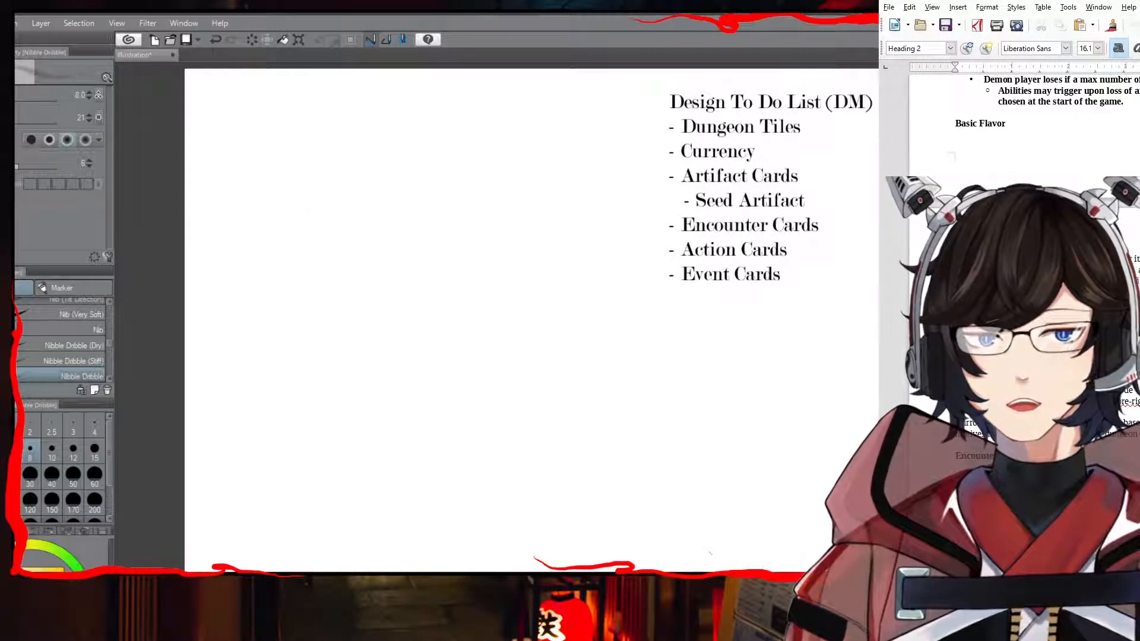
pyautogui.moveTo(350, 231)
pyautogui.mouseDown()
pyautogui.moveTo(366, 318)
pyautogui.moveTo(302, 255)
pyautogui.mouseUp()
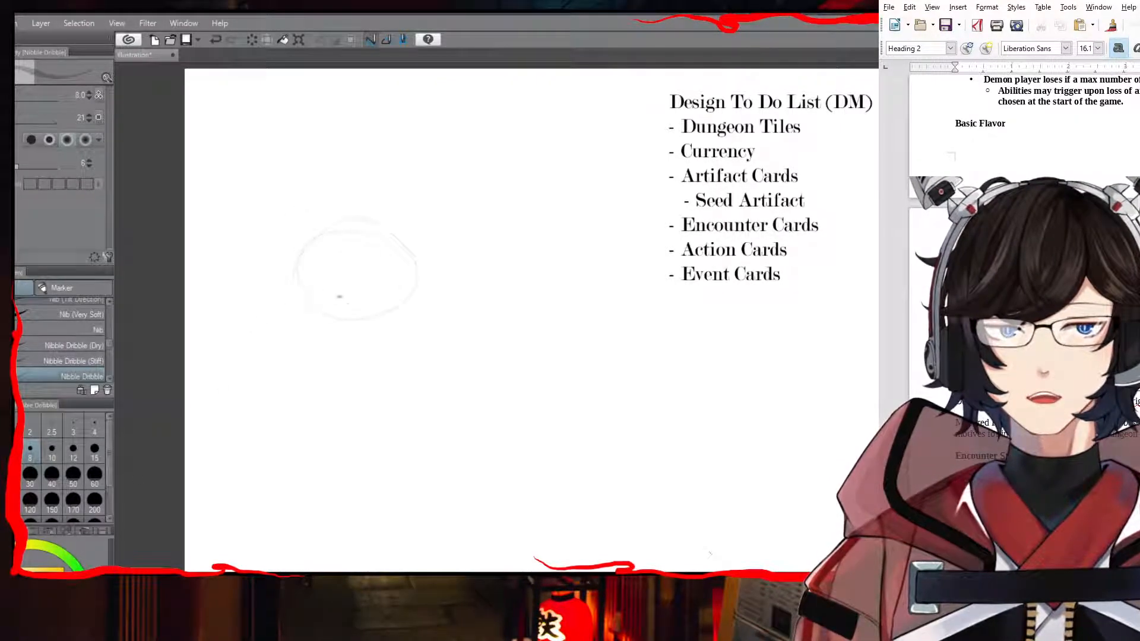
pyautogui.hotkey('ctrl', 'z')
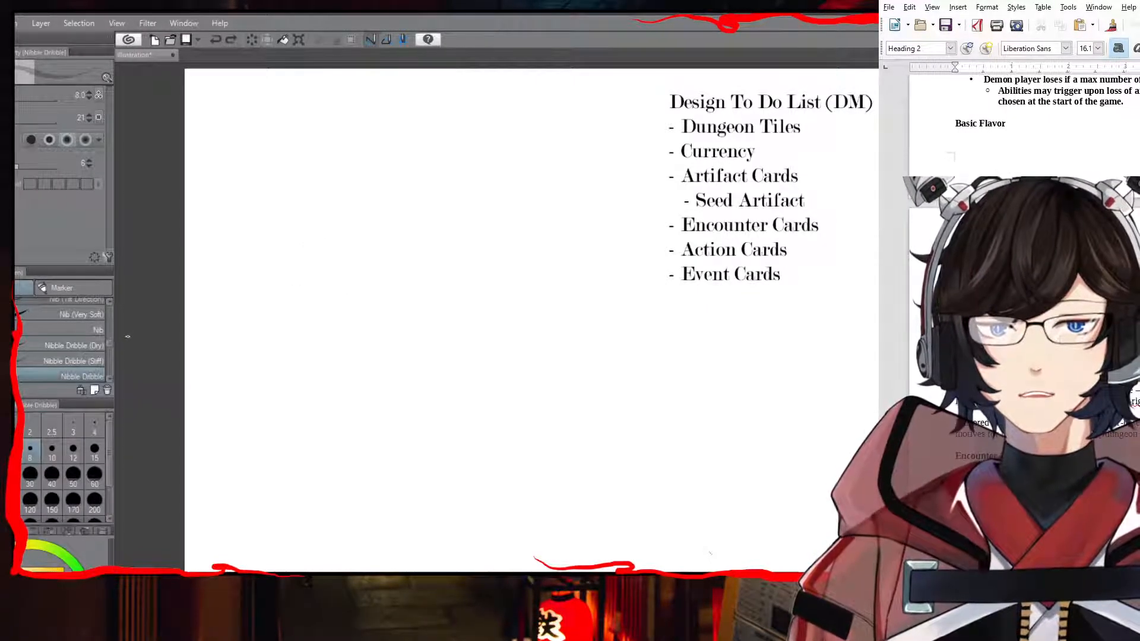
# Step: Try sketching a square outline freehand with the Nib brush at sizes 30, 8 and 20, undoing each attempt
pyautogui.click(70, 329)
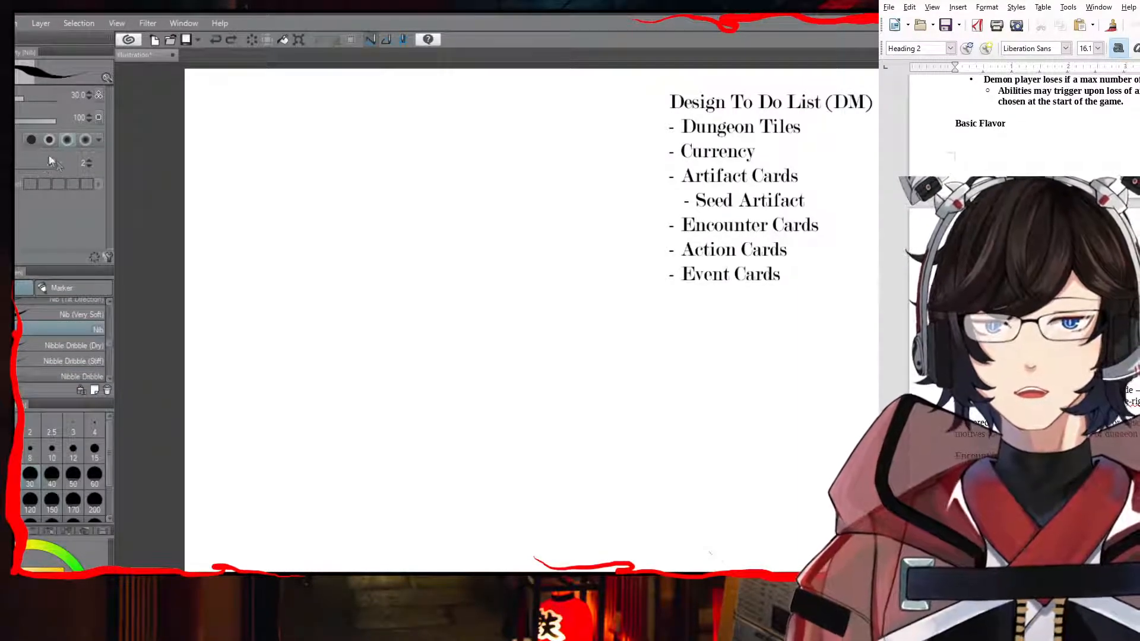
pyautogui.moveTo(313, 189)
pyautogui.mouseDown()
pyautogui.moveTo(255, 262)
pyautogui.moveTo(261, 270)
pyautogui.mouseUp()
pyautogui.hotkey('ctrl', 'z')
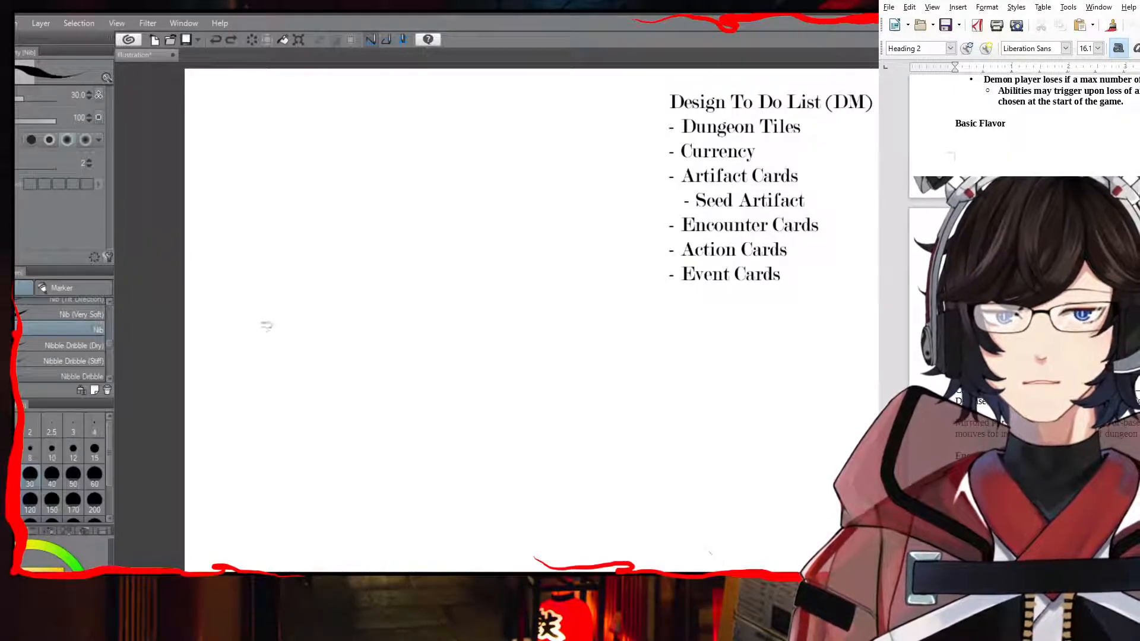
pyautogui.click(30, 451)
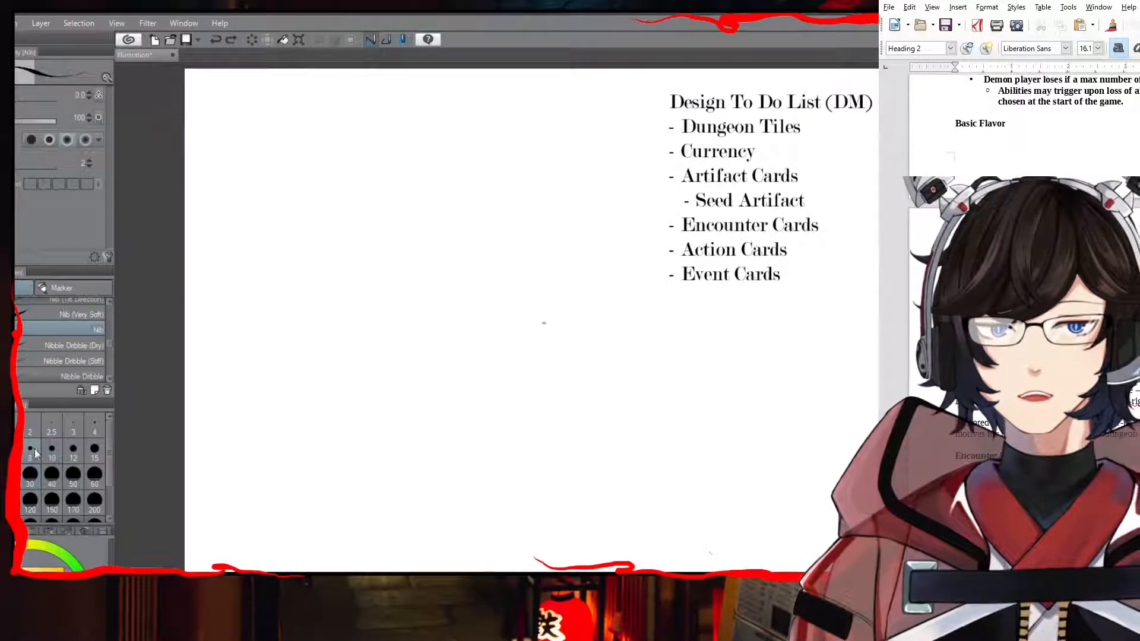
pyautogui.moveTo(288, 300)
pyautogui.mouseDown()
pyautogui.moveTo(275, 219)
pyautogui.moveTo(365, 231)
pyautogui.mouseUp()
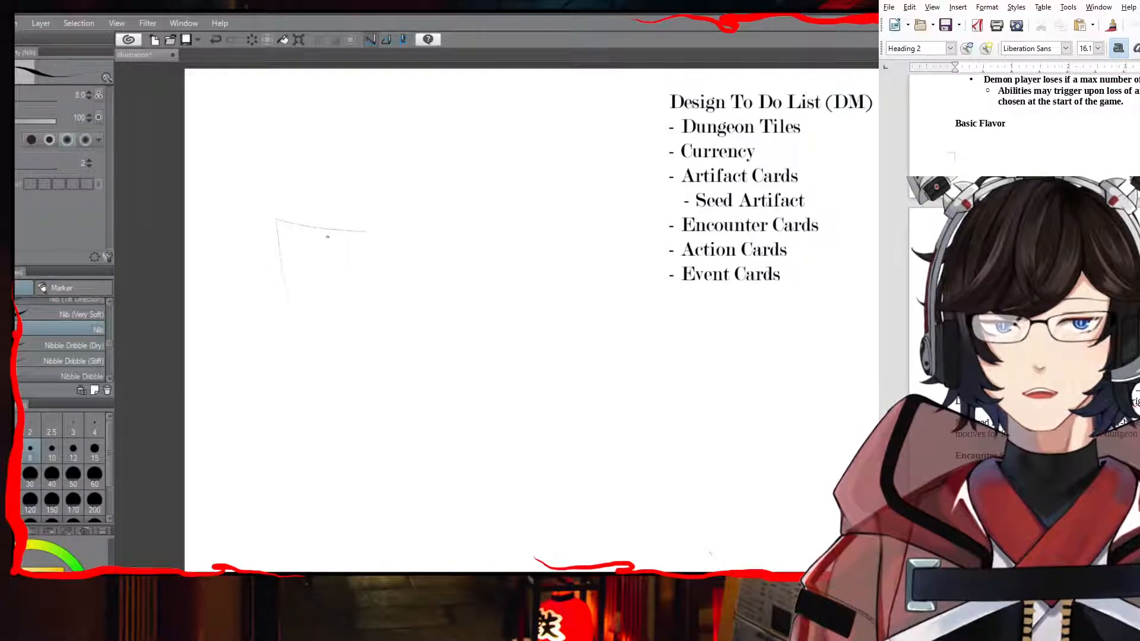
pyautogui.hotkey('ctrl', 'z')
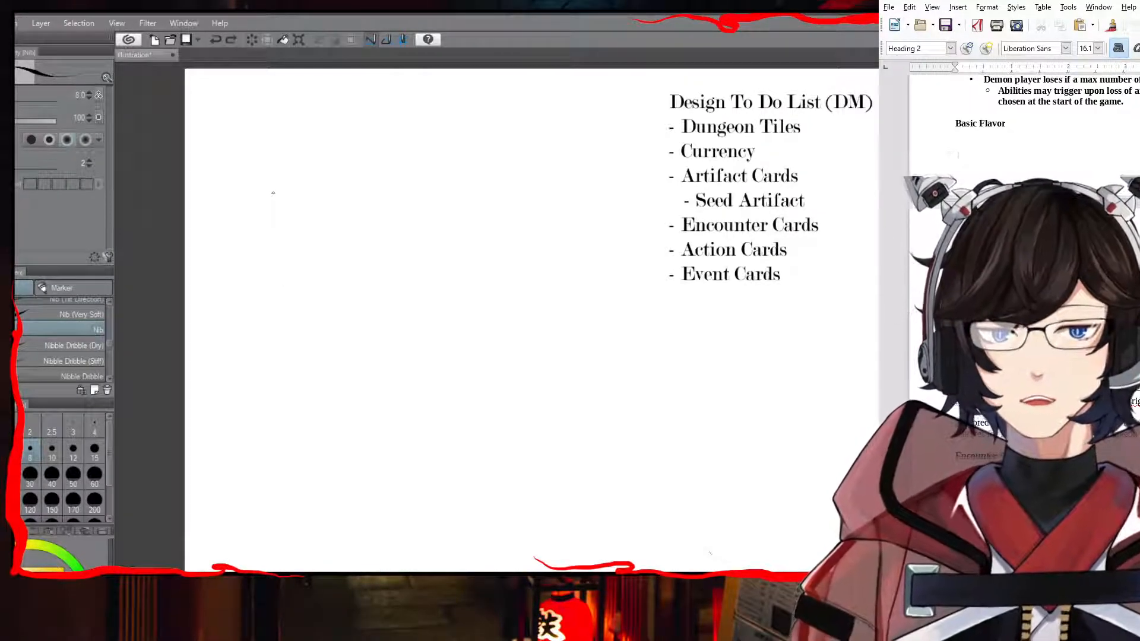
pyautogui.press(']')
pyautogui.press(']')
pyautogui.press(']')
pyautogui.press(']')
pyautogui.moveTo(228, 292)
pyautogui.mouseDown()
pyautogui.moveTo(222, 240)
pyautogui.moveTo(324, 227)
pyautogui.mouseUp()
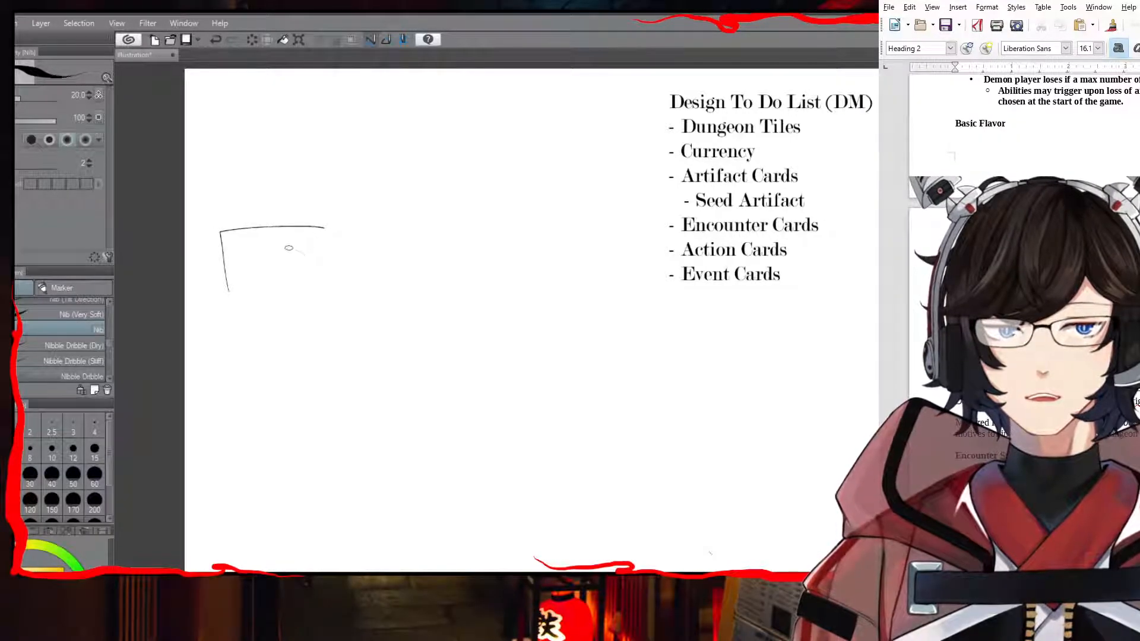
pyautogui.hotkey('ctrl', 'z')
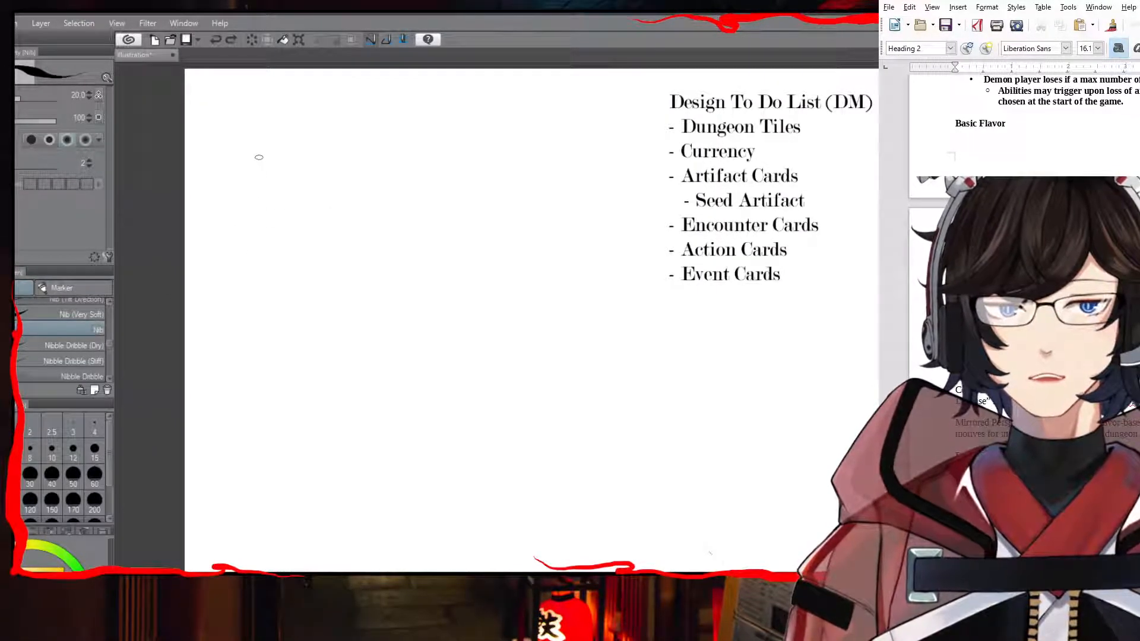
# Step: Try drawing a square with the Rectangle frame tool and undo it
pyautogui.press('u')
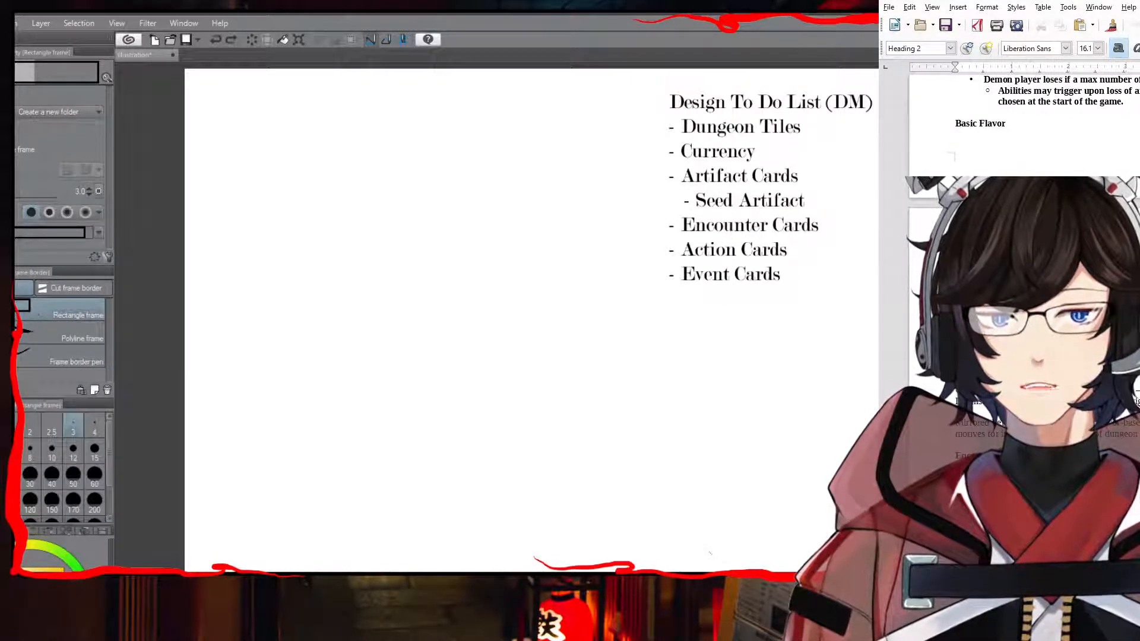
pyautogui.moveTo(268, 158); pyautogui.dragTo(388, 277)
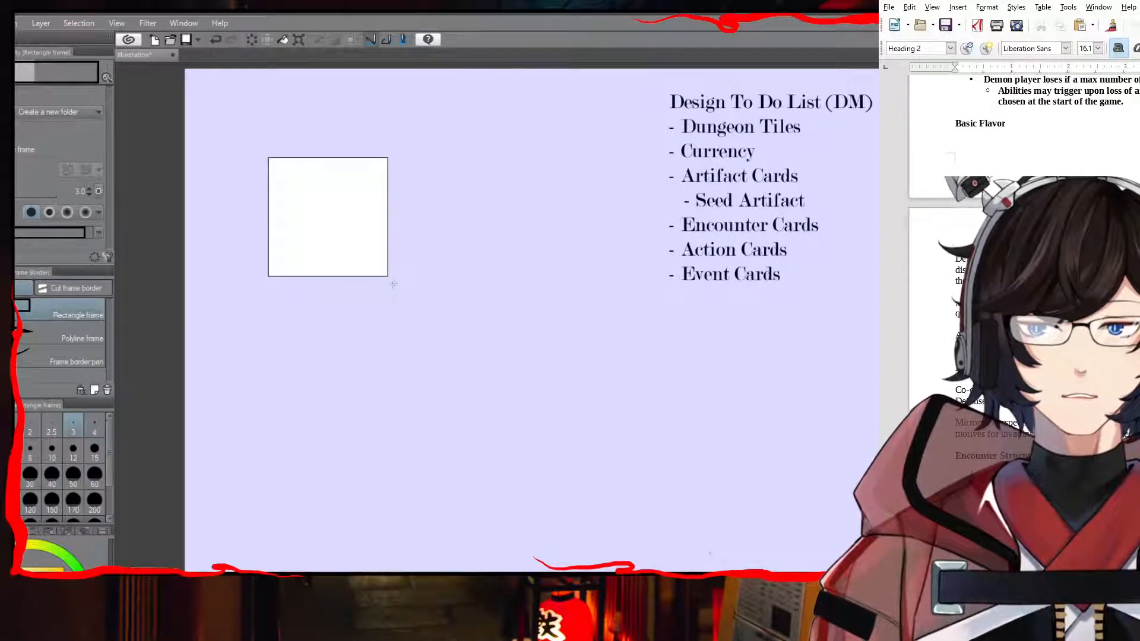
pyautogui.hotkey('ctrl', 'z')
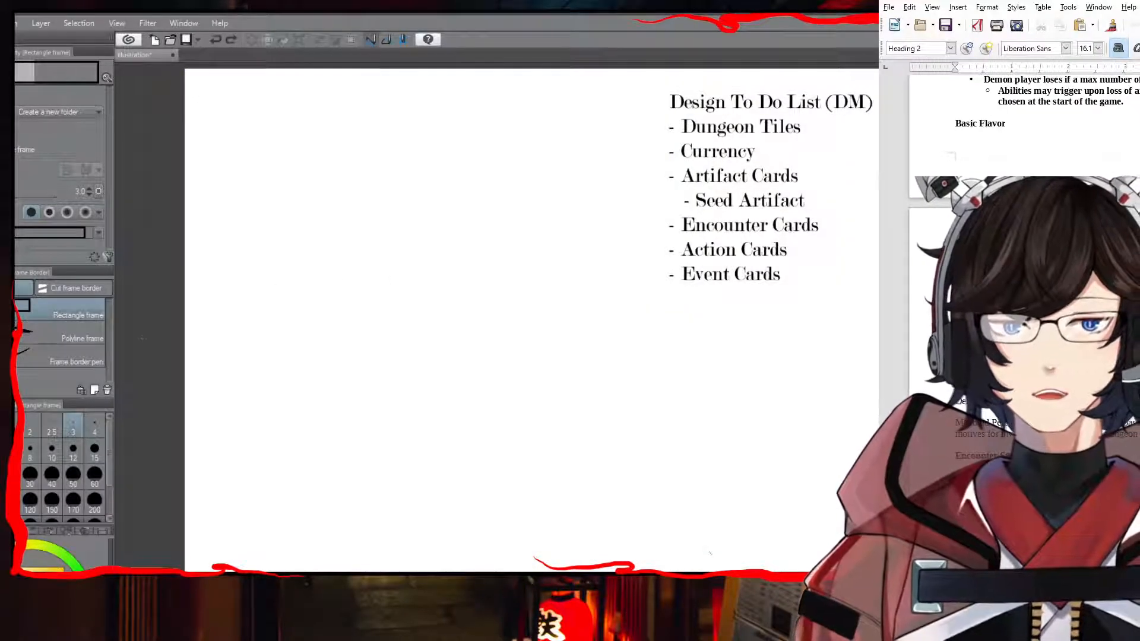
# Step: Try drawing a hexagon with the Polygon figure tool on the blank area beside the list, and undo it
pyautogui.press('u')
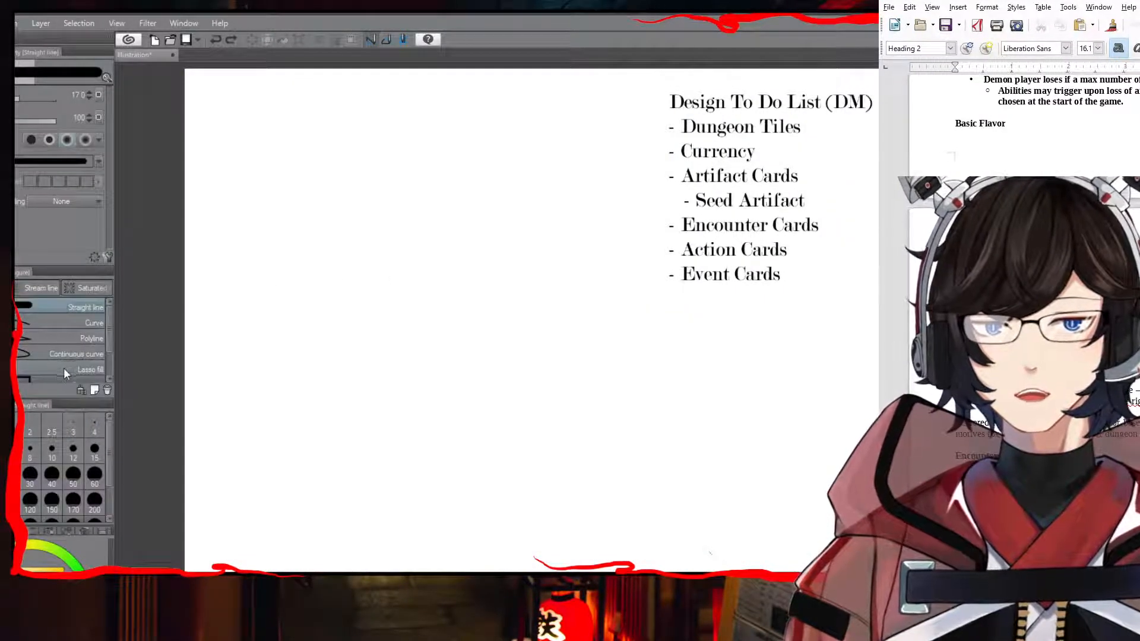
pyautogui.click(66, 371)
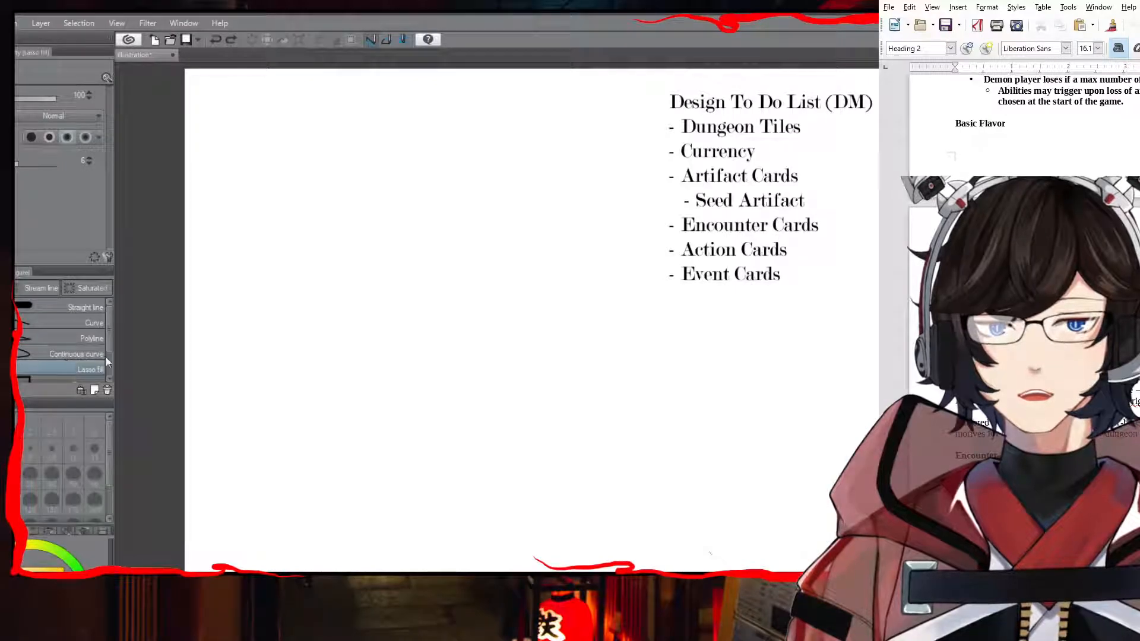
pyautogui.moveTo(112, 338); pyautogui.dragTo(109, 362)
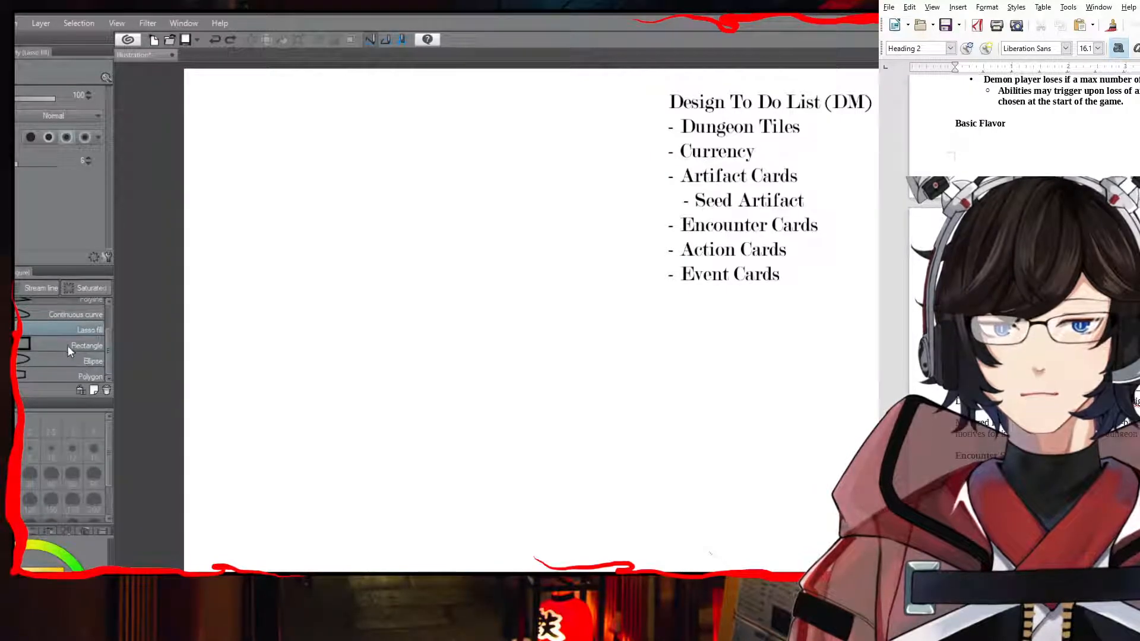
pyautogui.click(44, 375)
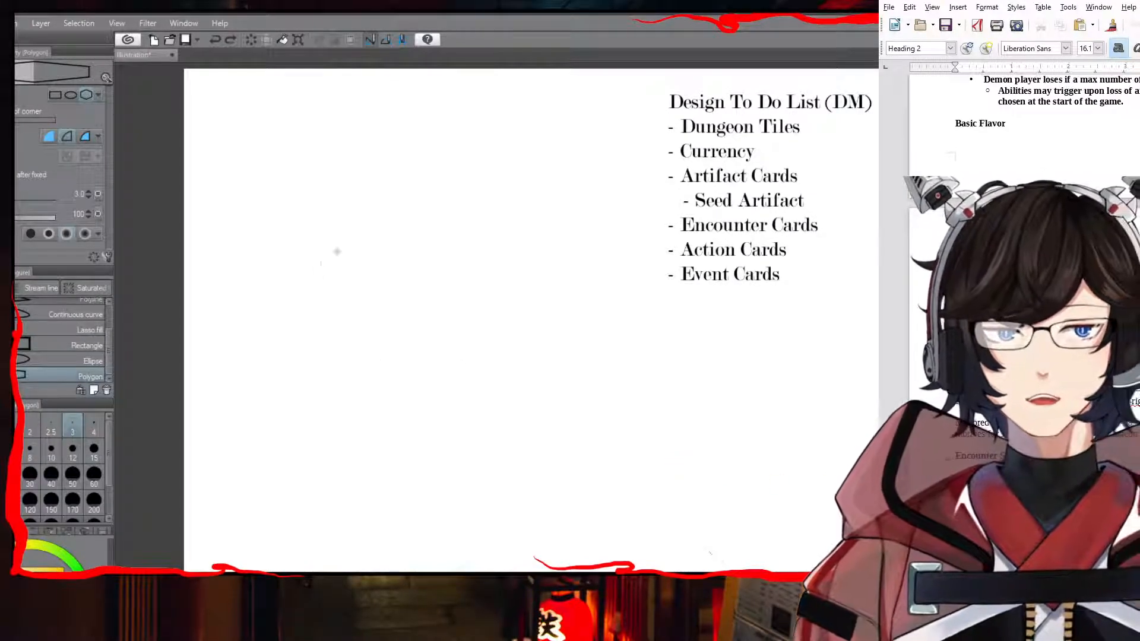
pyautogui.moveTo(293, 229)
pyautogui.mouseDown()
pyautogui.moveTo(423, 355)
pyautogui.moveTo(410, 346)
pyautogui.mouseUp()
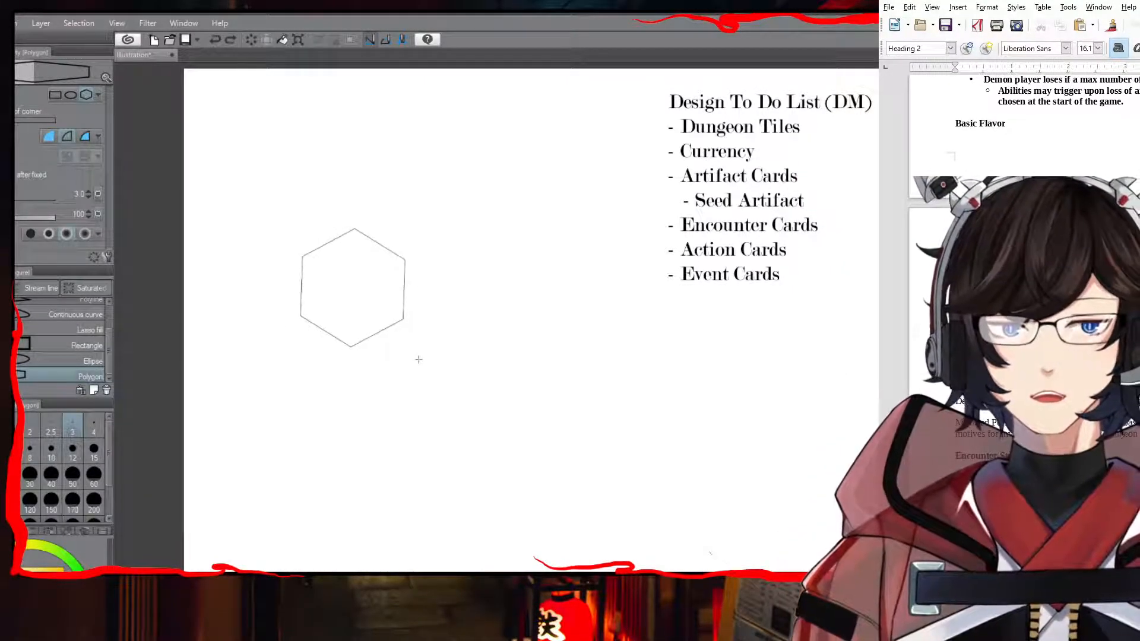
pyautogui.hotkey('ctrl', 'z')
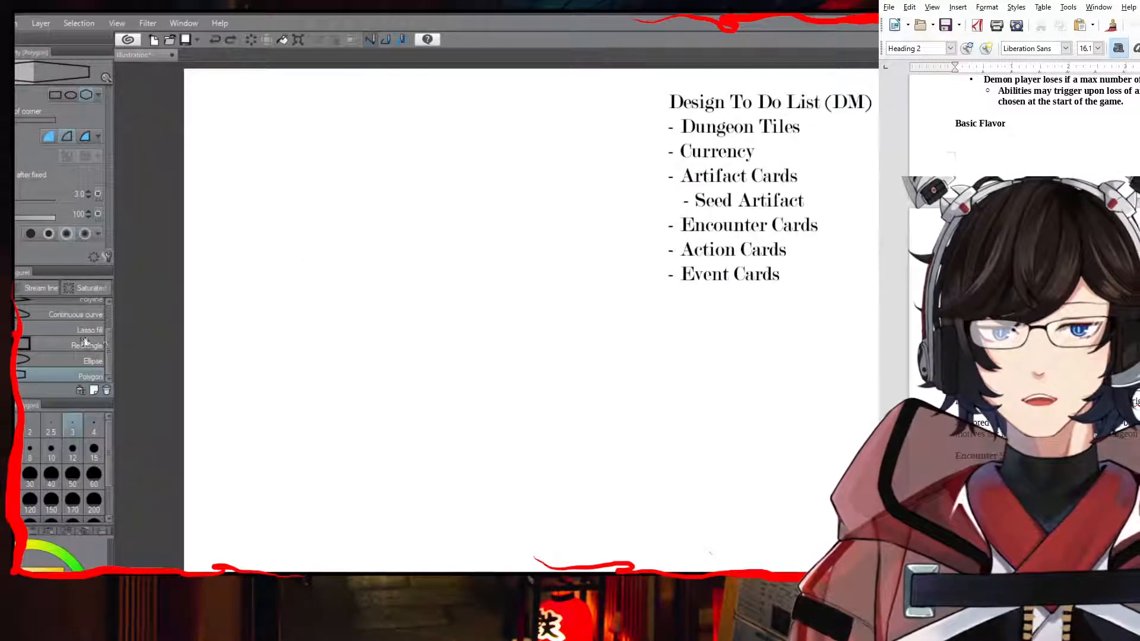
# Step: Draw a large square outline with the Rectangle figure tool on the blank canvas area beside the to-do list
pyautogui.click(87, 346)
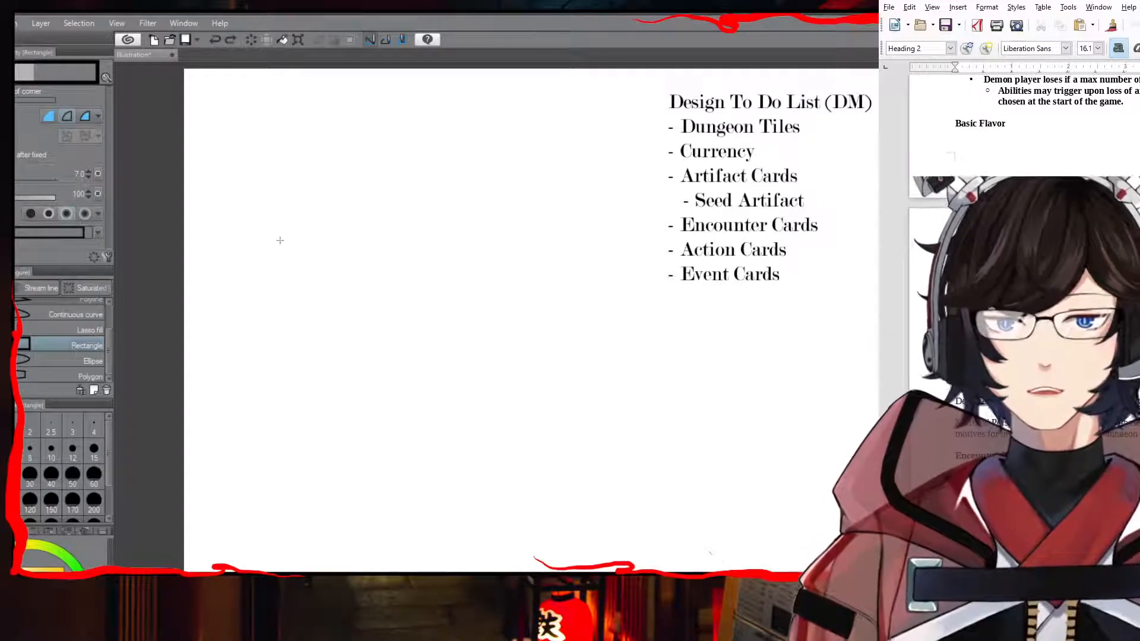
pyautogui.moveTo(304, 199); pyautogui.dragTo(526, 454)
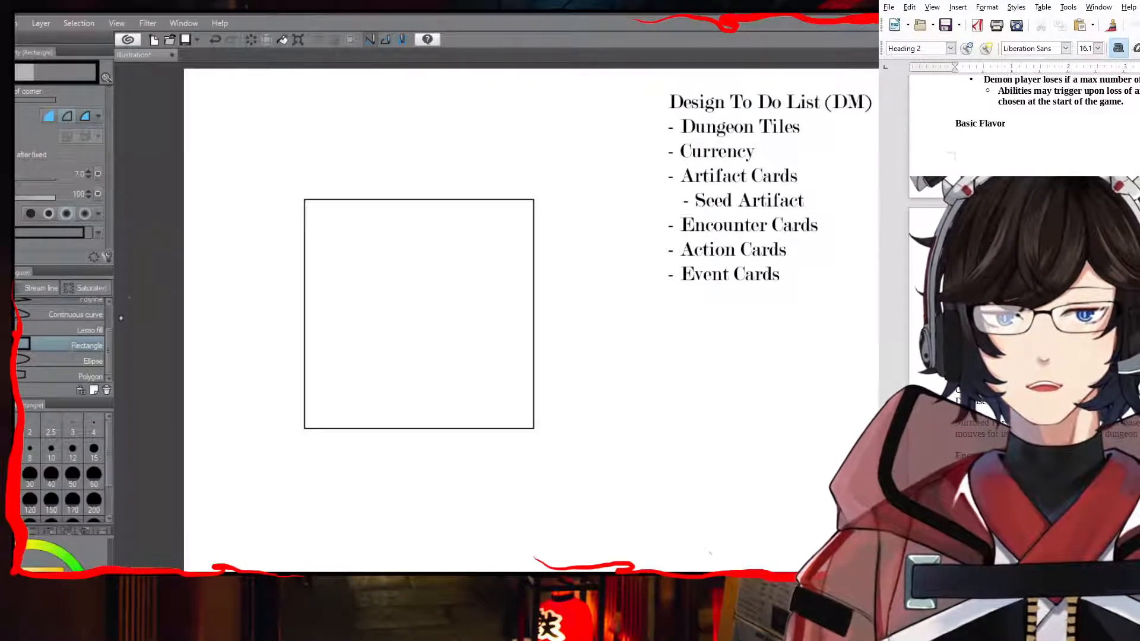
# Step: Draw a closed angular wall shape in the square's upper-left corner with the Polyline figure tool
pyautogui.scroll(3, 109, 355)
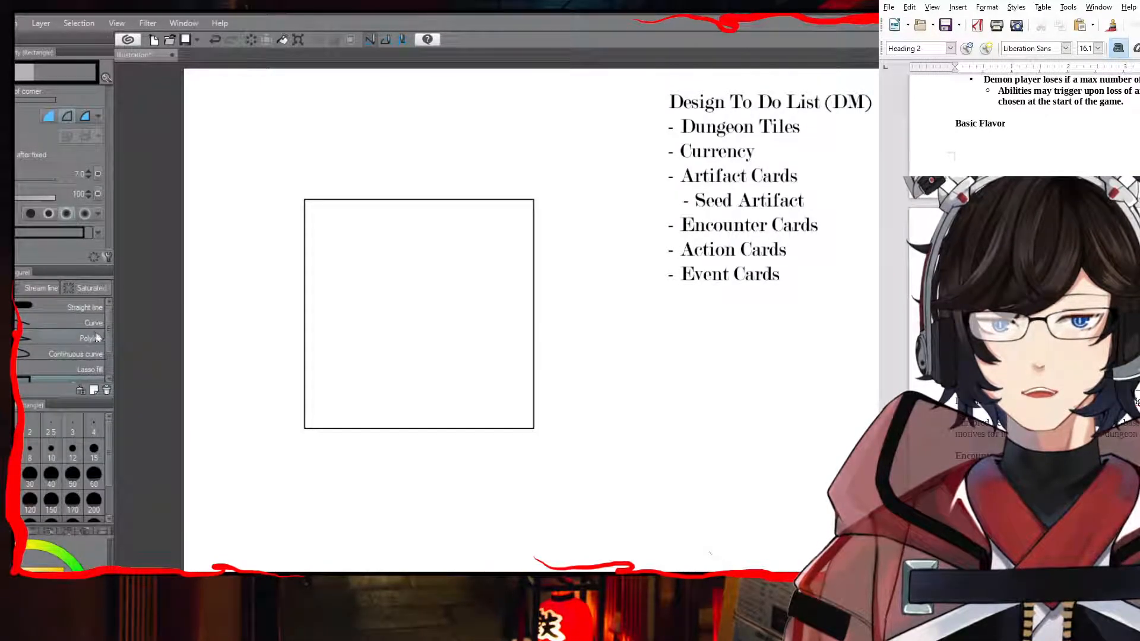
pyautogui.scroll(-3, 106, 334)
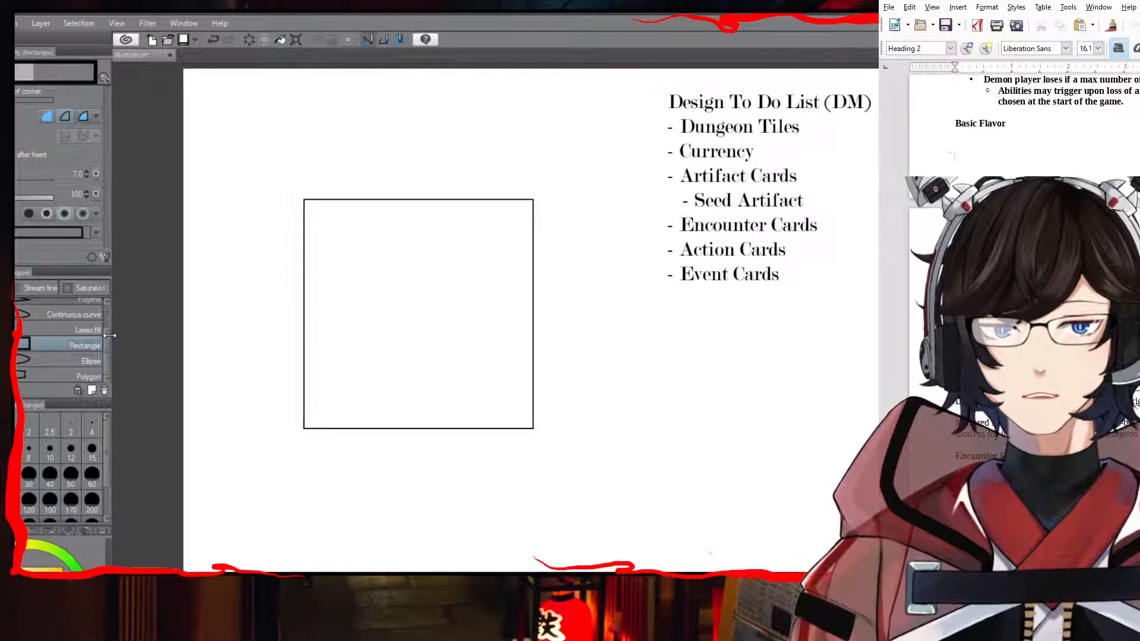
pyautogui.moveTo(112, 350); pyautogui.dragTo(106, 325)
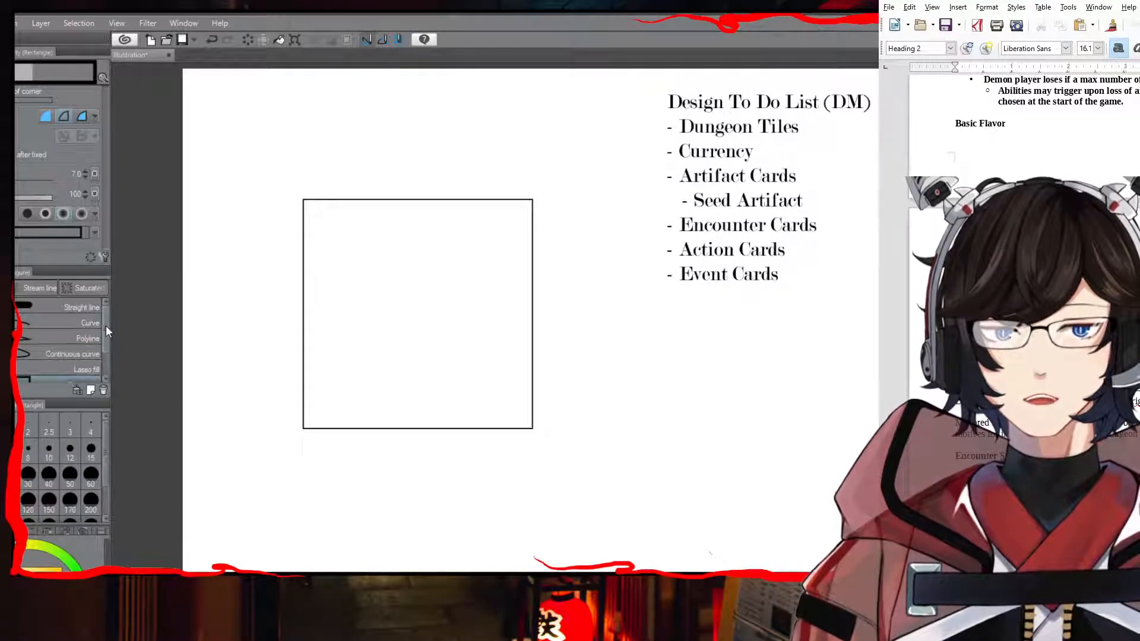
pyautogui.click(76, 339)
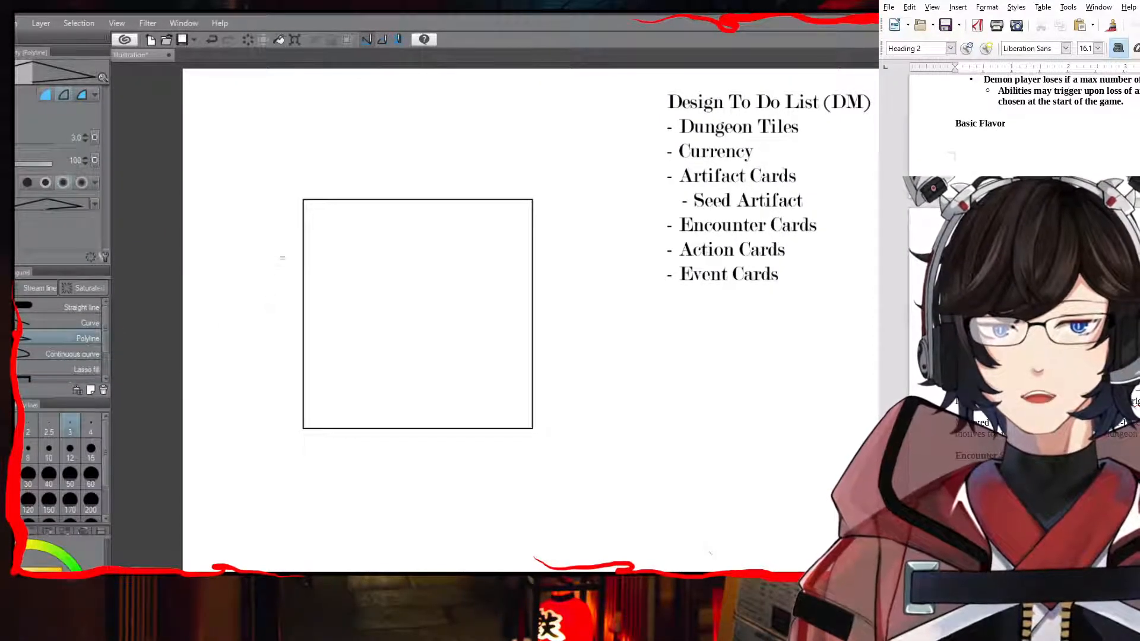
pyautogui.click(315, 265)
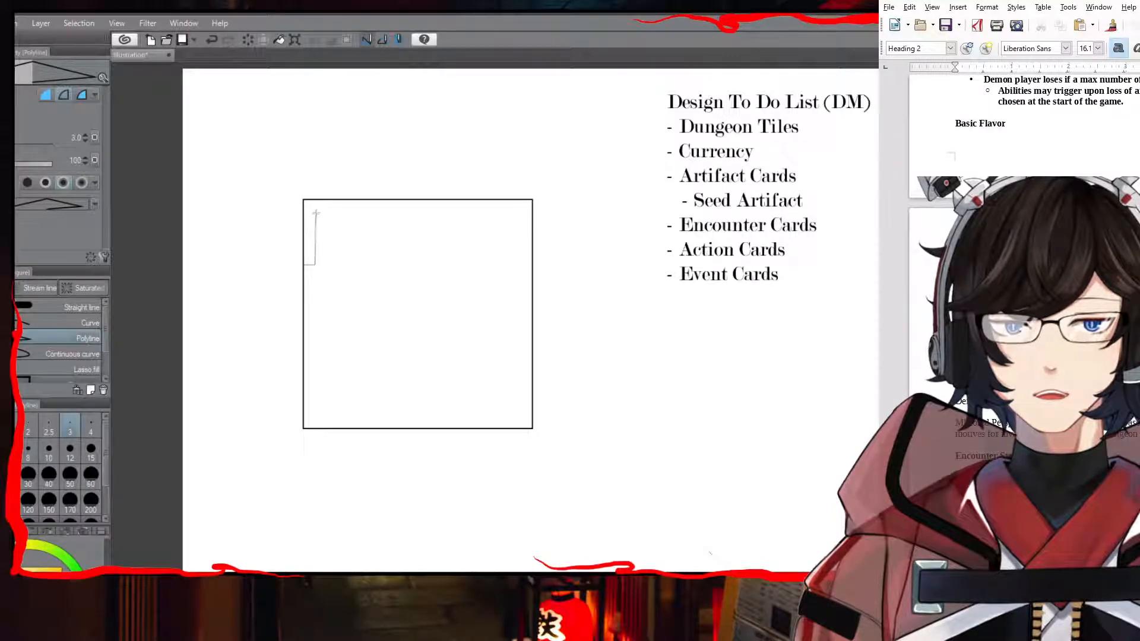
pyautogui.click(317, 219)
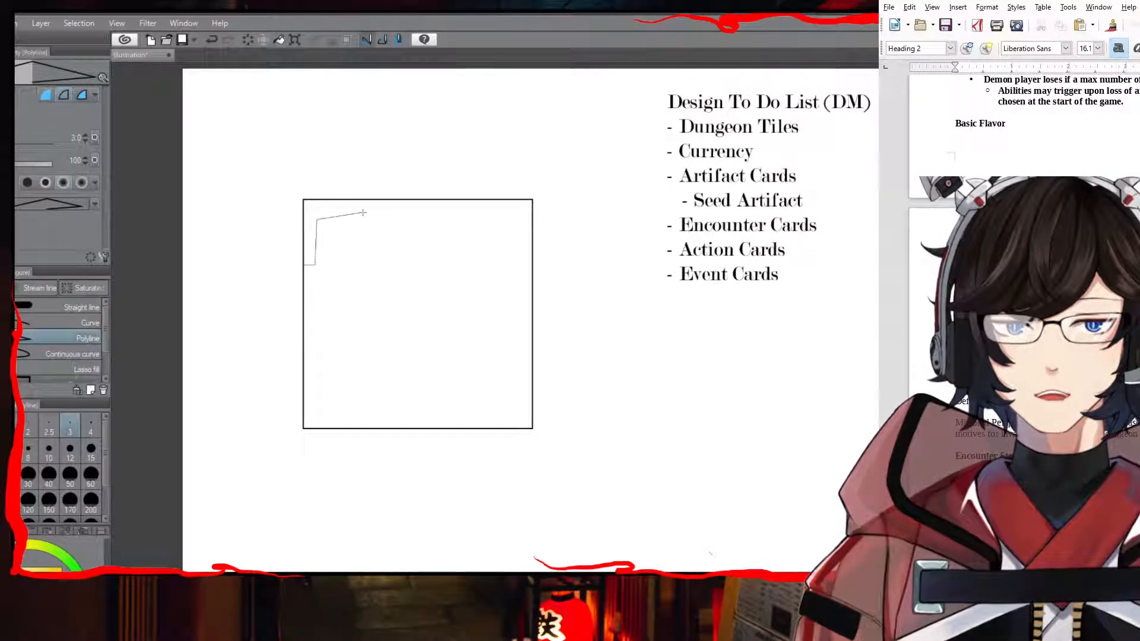
pyautogui.click(362, 211)
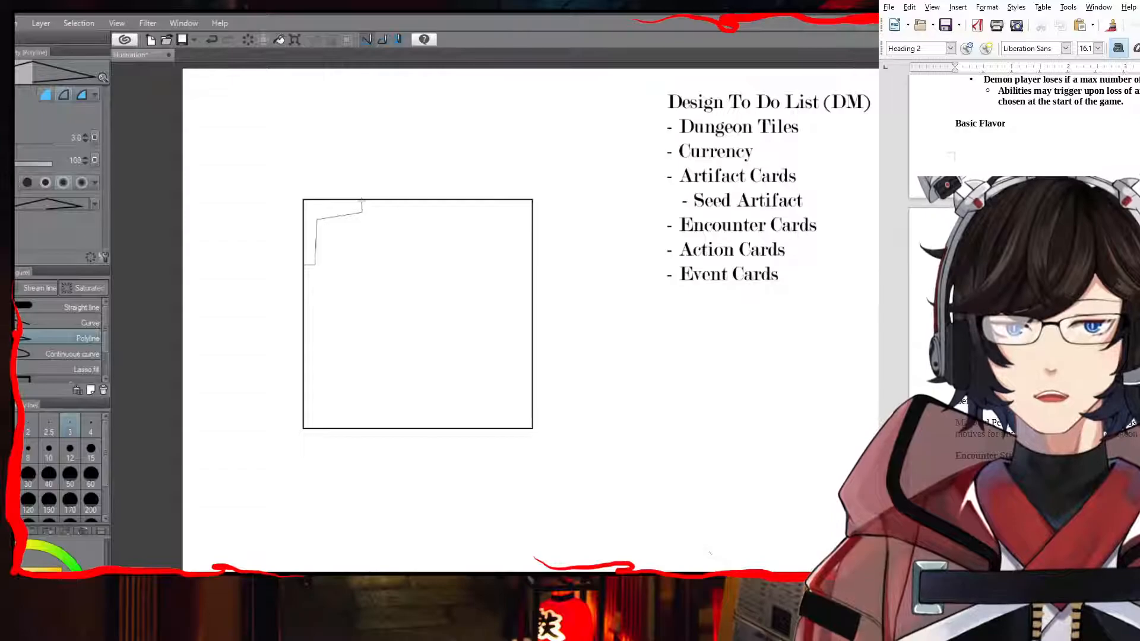
pyautogui.click(362, 199)
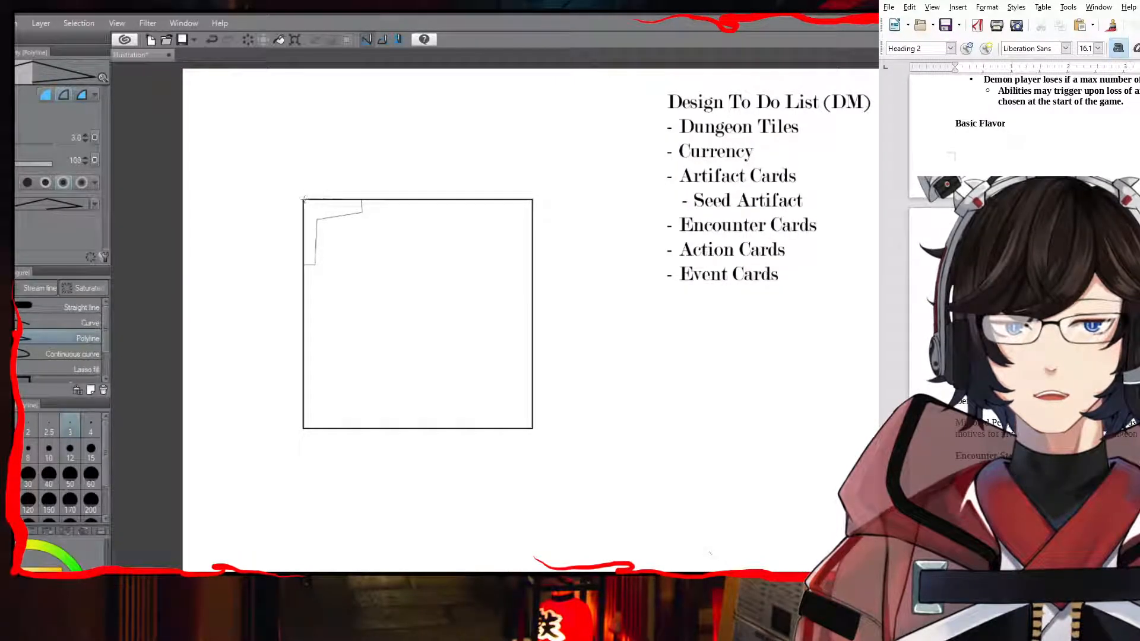
pyautogui.click(305, 265)
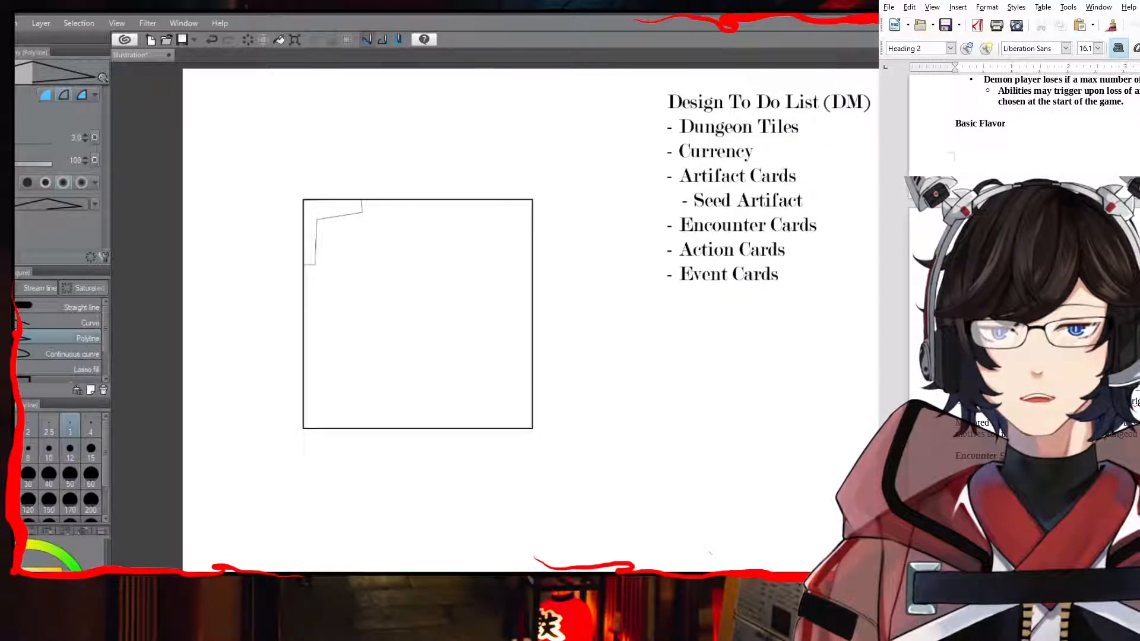
# Step: Nudge the tile drawing slightly up and left, and draw a matching closed polyline wall in its upper-right corner
pyautogui.press('k')
pyautogui.moveTo(315, 220)
pyautogui.mouseDown()
pyautogui.moveTo(334, 228)
pyautogui.moveTo(324, 219)
pyautogui.mouseUp()
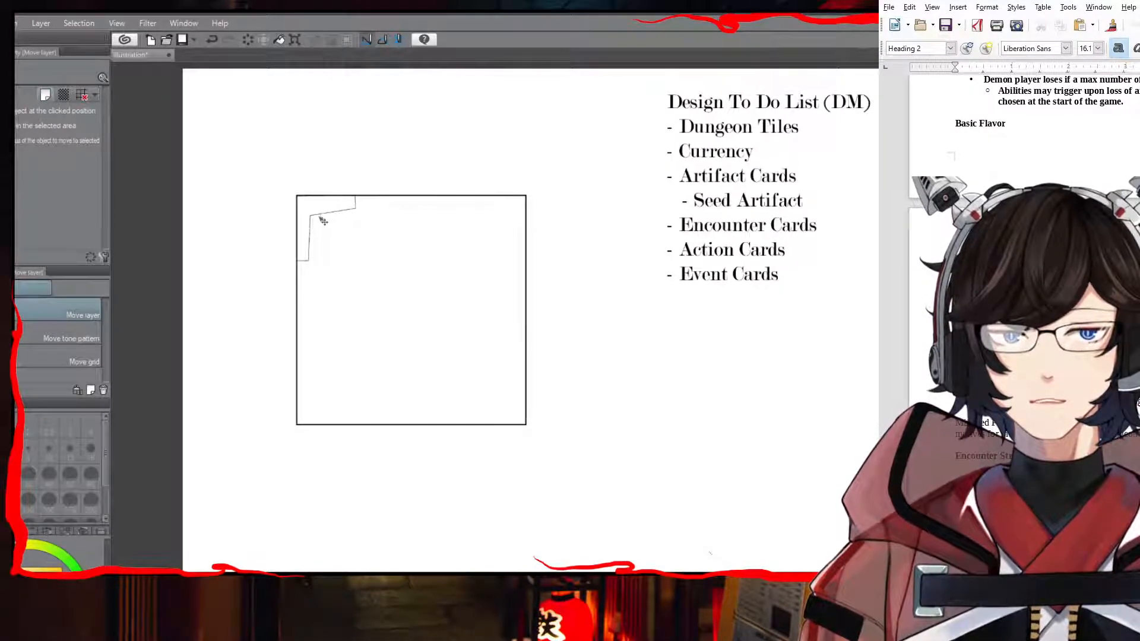
pyautogui.press('u')
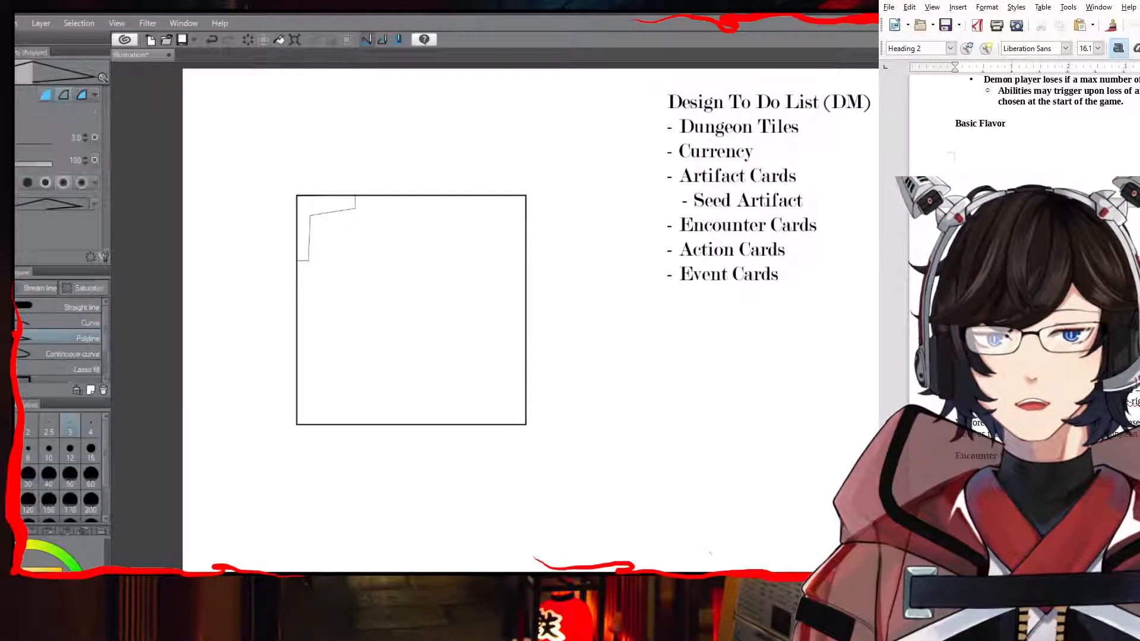
pyautogui.click(457, 208)
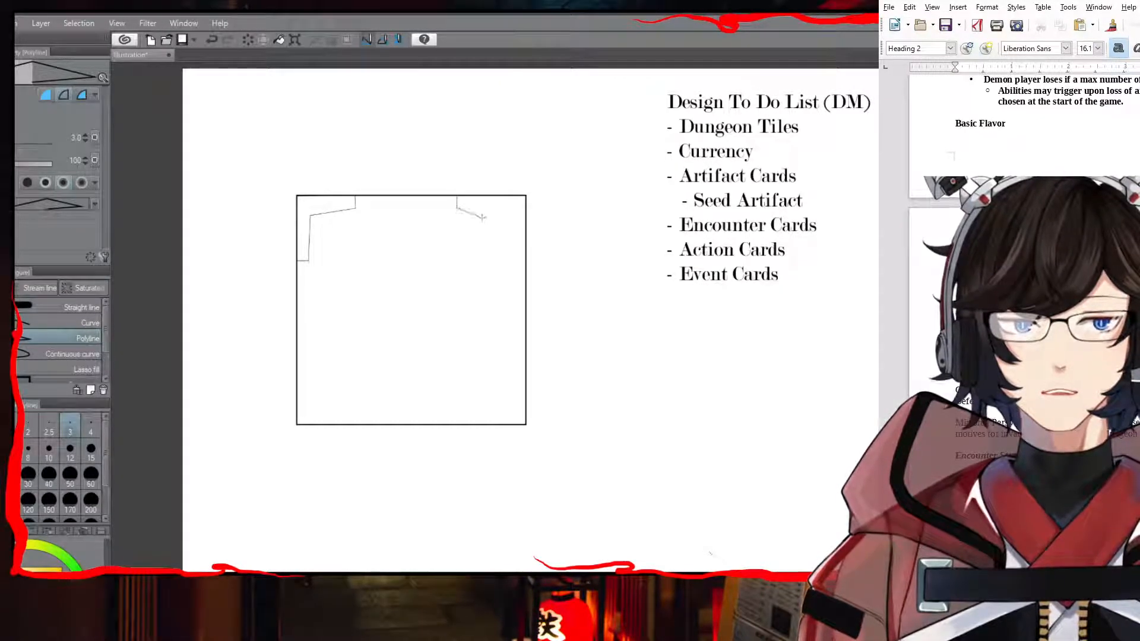
pyautogui.click(508, 214)
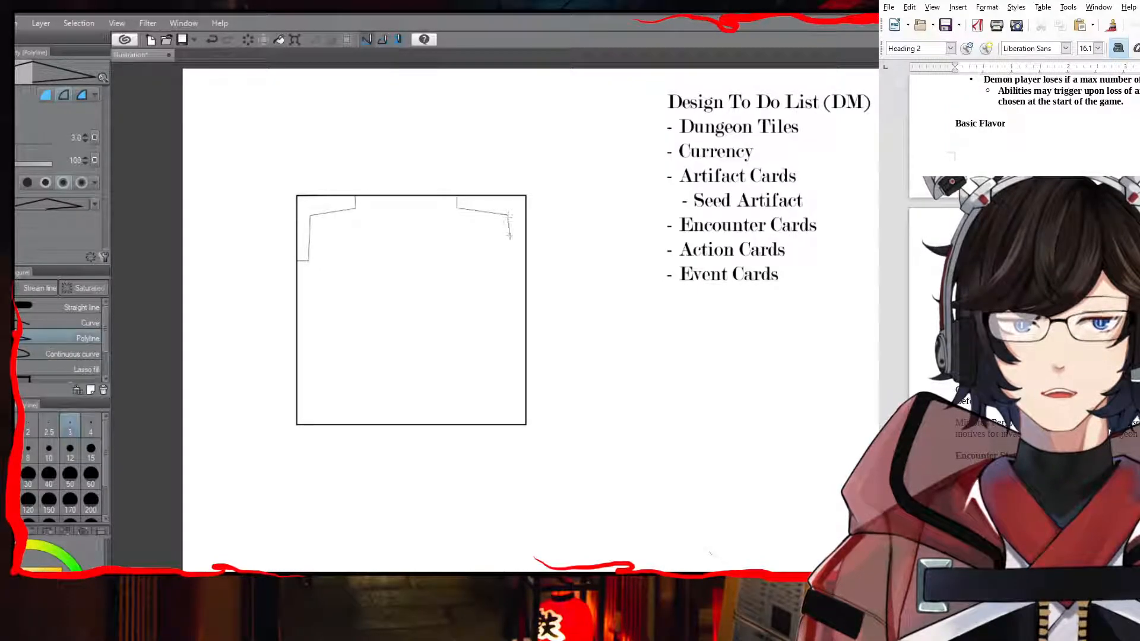
pyautogui.click(517, 259)
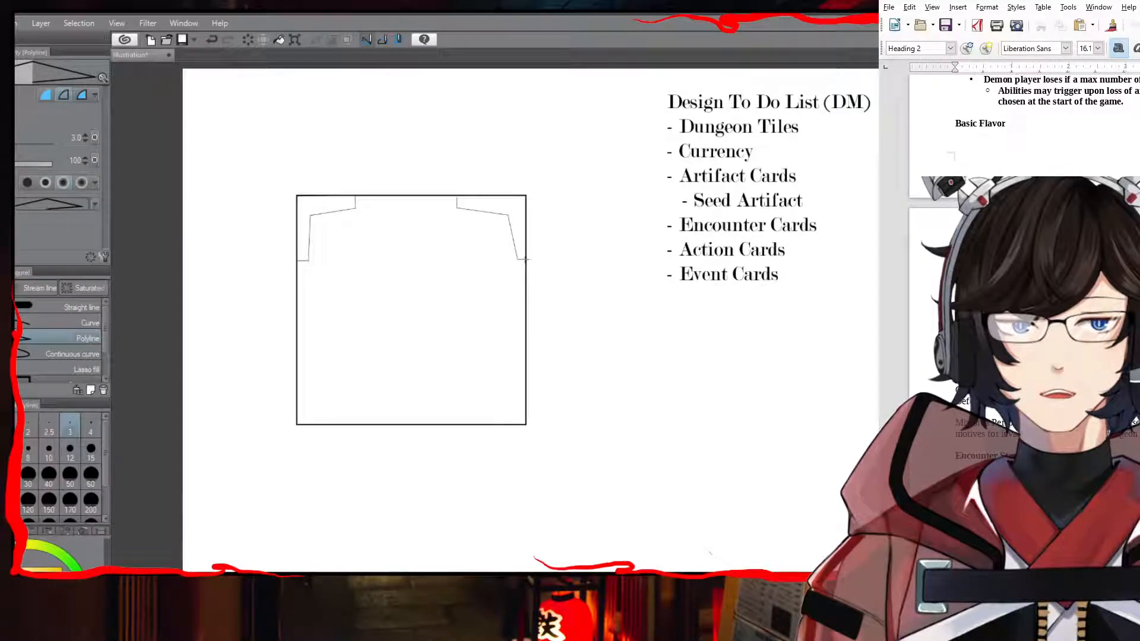
pyautogui.click(526, 194)
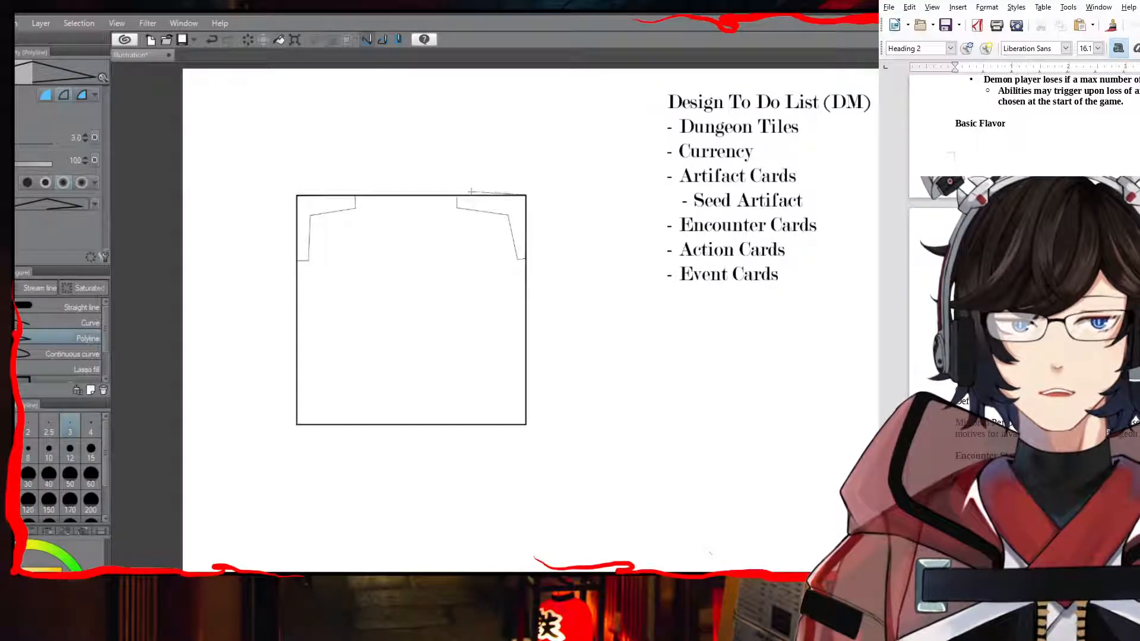
pyautogui.click(457, 197)
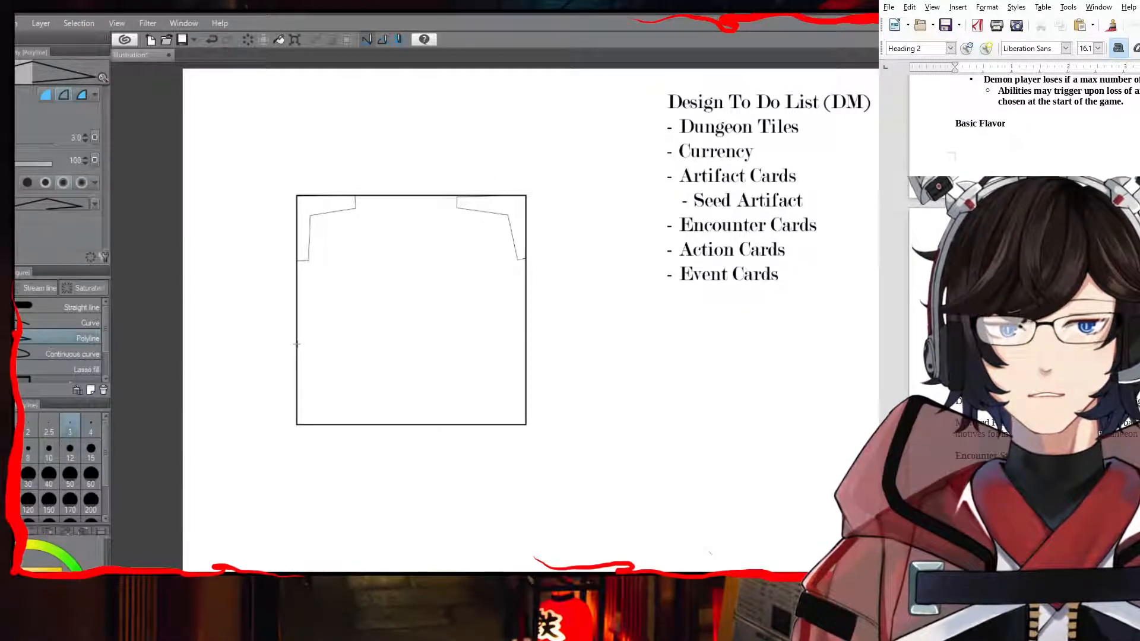
# Step: Draw a closed polyline wall spanning the tile's bottom edge and both lower corners, leaving openings midway along the left and right sides
pyautogui.click(298, 347)
pyautogui.click(308, 353)
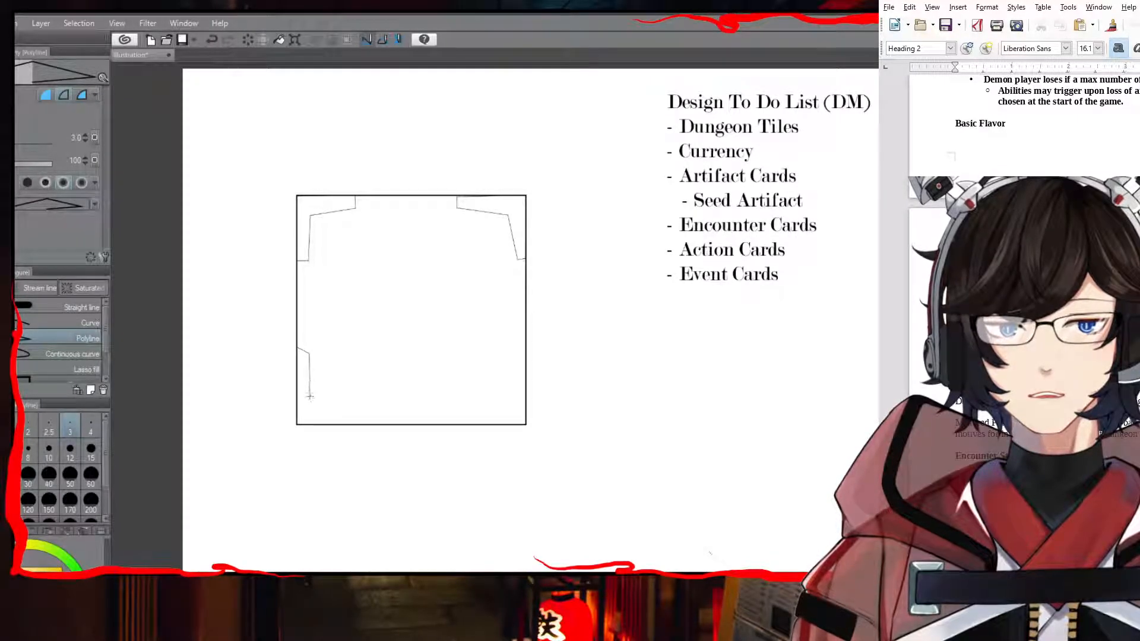
pyautogui.click(318, 406)
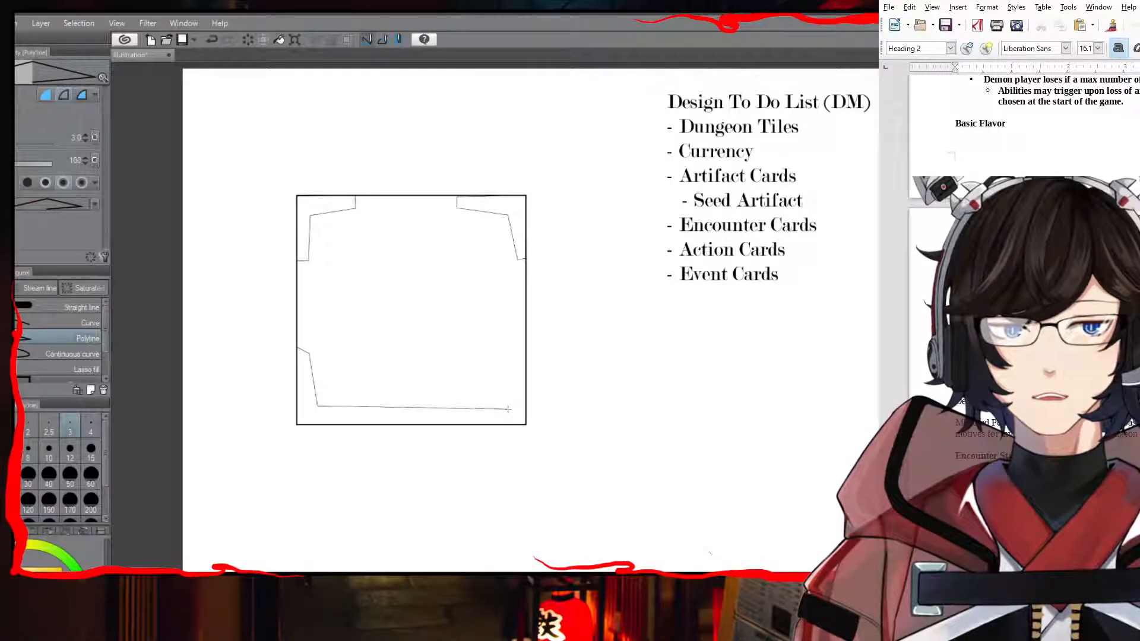
pyautogui.click(509, 409)
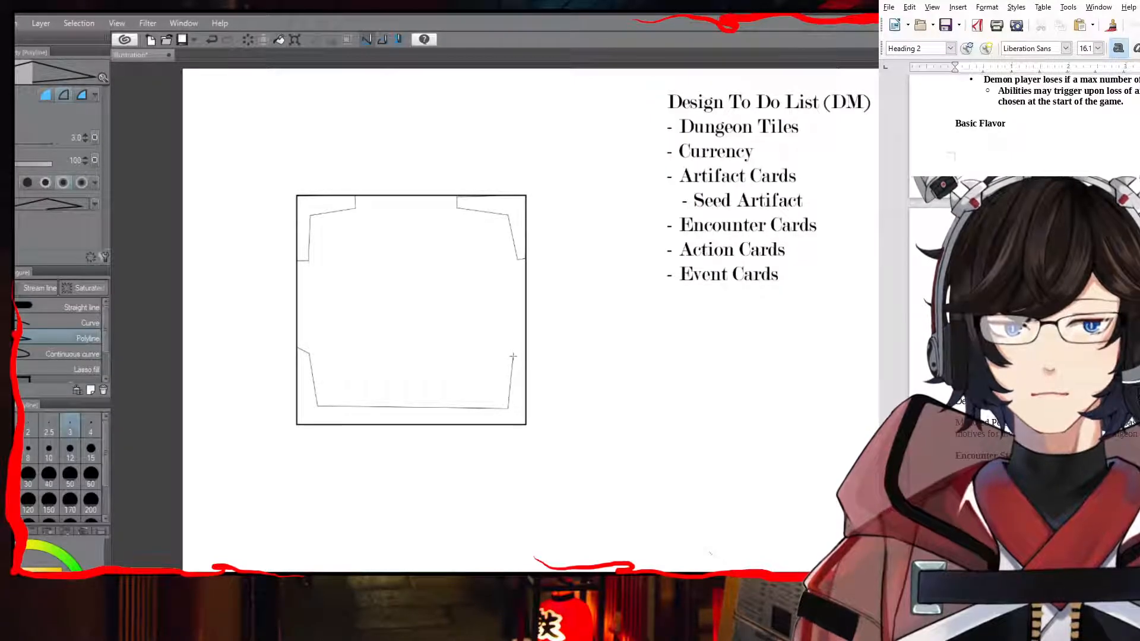
pyautogui.click(514, 358)
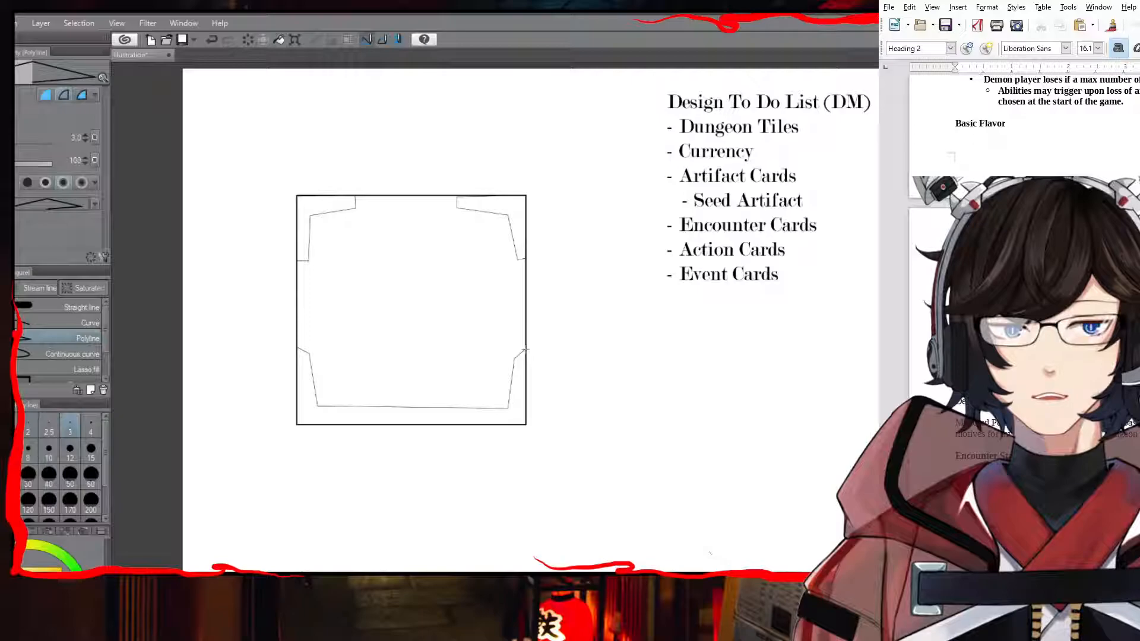
pyautogui.doubleClick(525, 351)
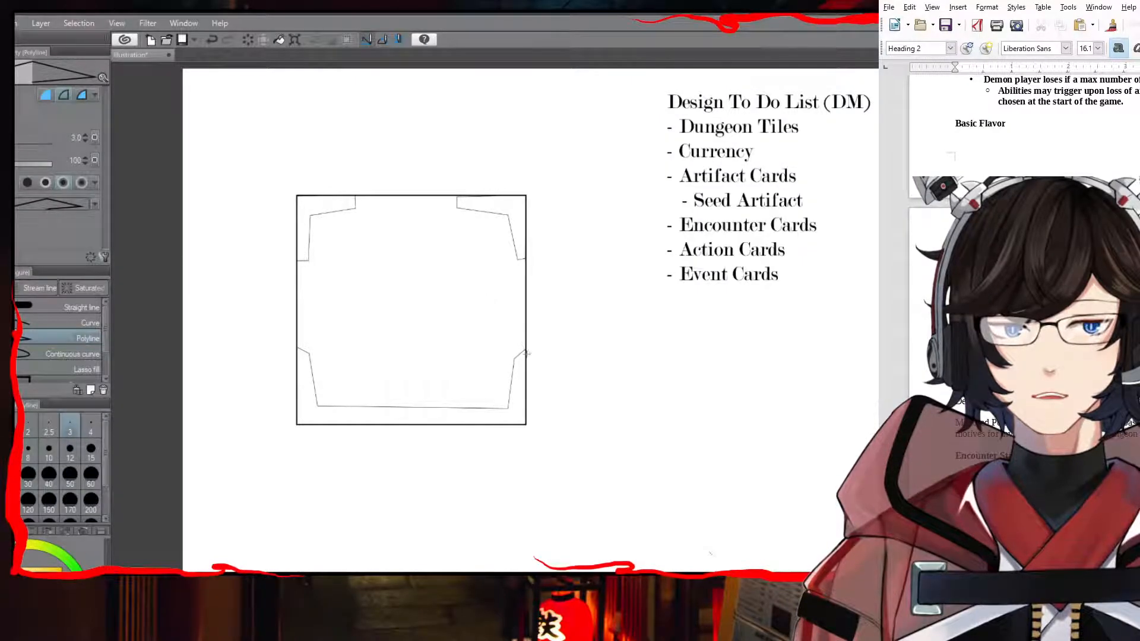
pyautogui.click(525, 425)
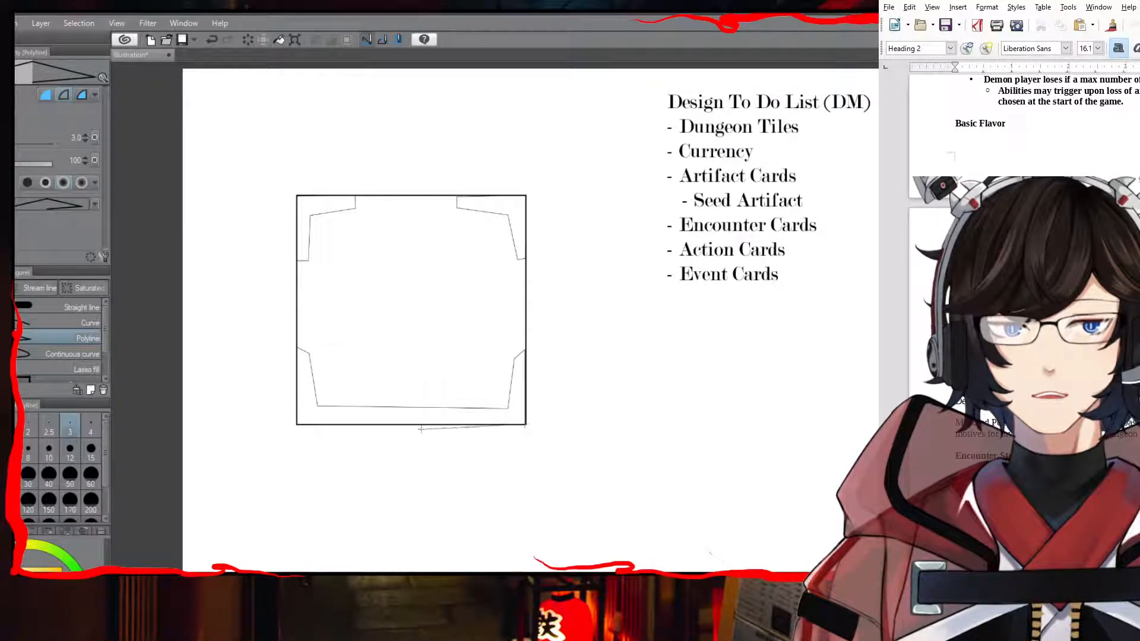
pyautogui.click(297, 425)
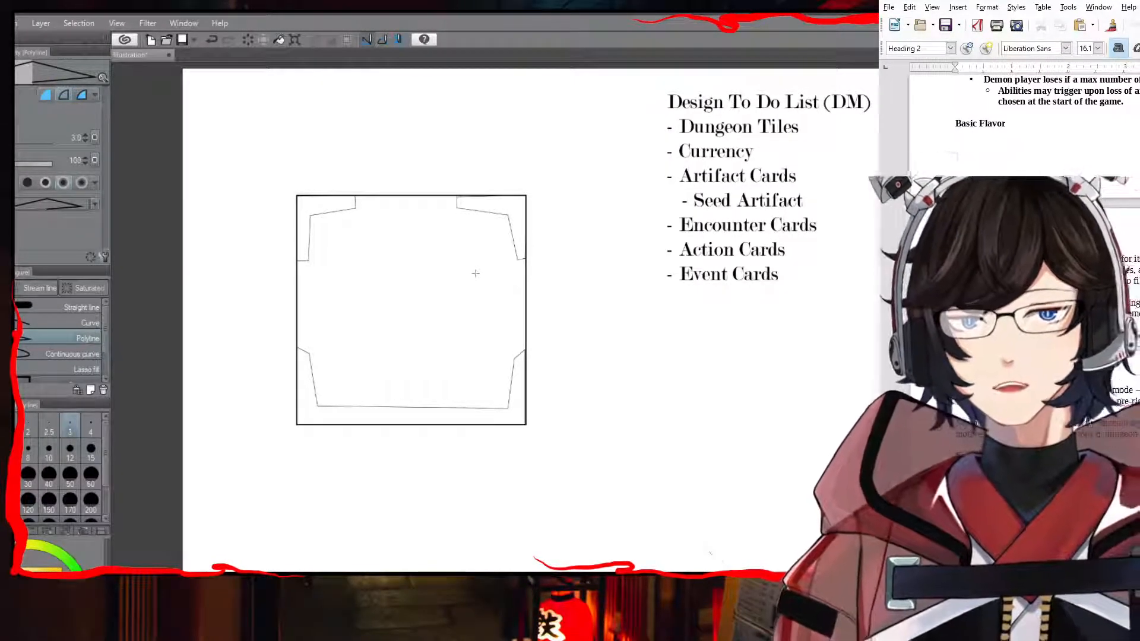
# Step: Number the tile's left, top and right openings 1, 2 and 3 by hand with the Nib brush at size 20
pyautogui.press('p')
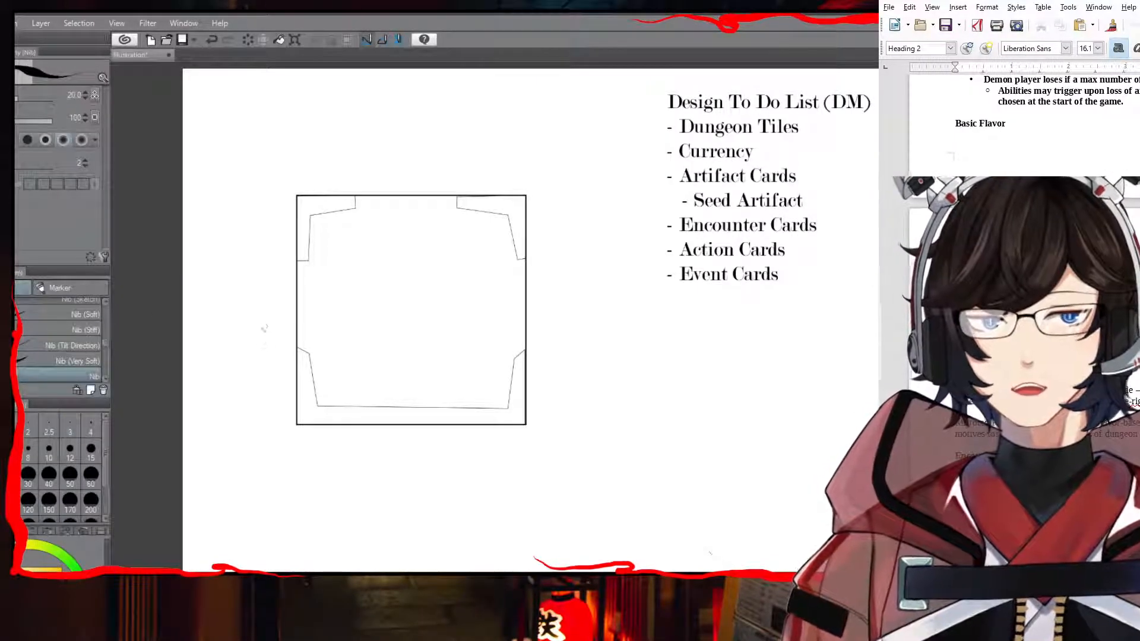
pyautogui.moveTo(265, 284); pyautogui.dragTo(262, 326)
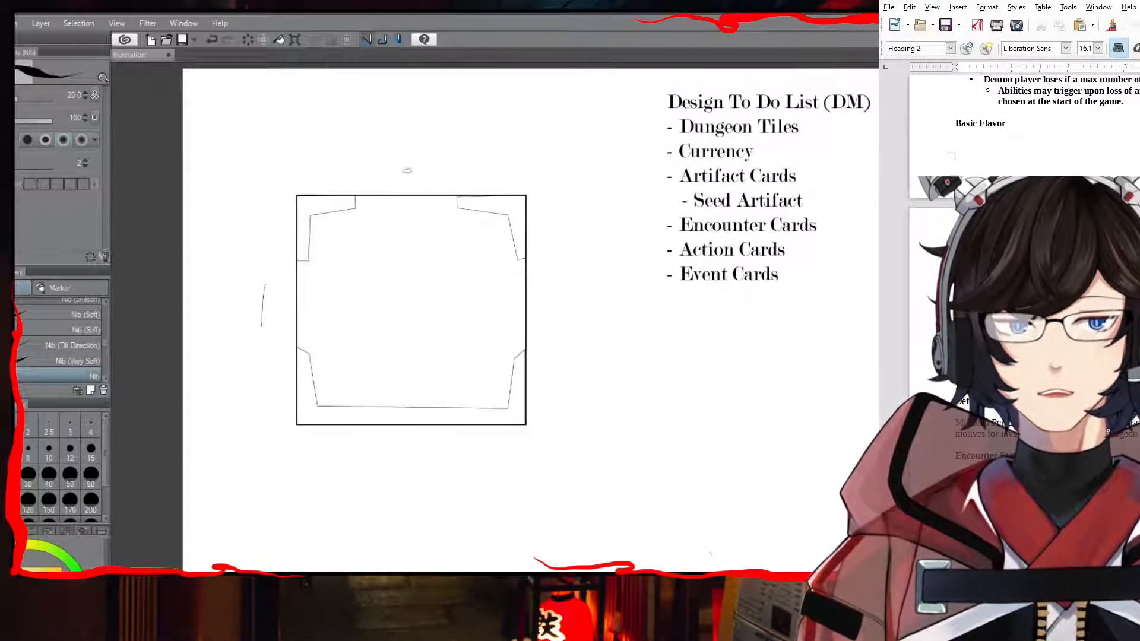
pyautogui.moveTo(393, 164); pyautogui.dragTo(414, 179)
pyautogui.moveTo(531, 270)
pyautogui.mouseDown()
pyautogui.moveTo(549, 279)
pyautogui.moveTo(539, 317)
pyautogui.mouseUp()
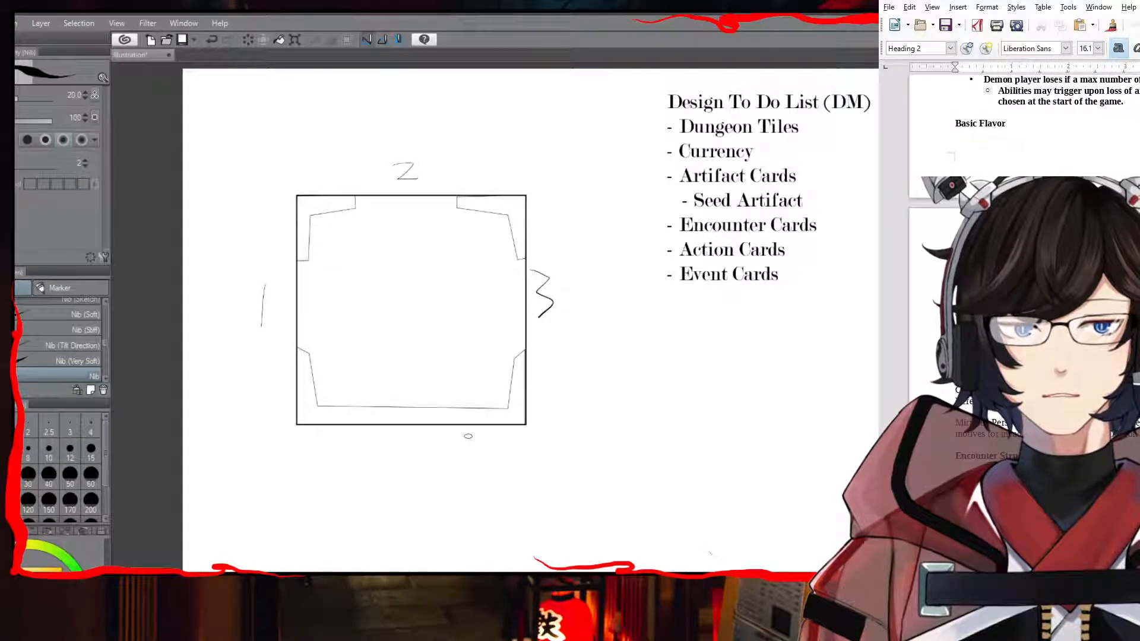
# Step: Handwrite the note "3 entry = 3 creds" below the tile, undoing the stray last stroke
pyautogui.moveTo(330, 446)
pyautogui.mouseDown()
pyautogui.moveTo(342, 456)
pyautogui.moveTo(334, 472)
pyautogui.mouseUp()
pyautogui.moveTo(360, 464)
pyautogui.mouseDown()
pyautogui.moveTo(406, 465)
pyautogui.moveTo(399, 457)
pyautogui.moveTo(432, 478)
pyautogui.mouseUp()
pyautogui.moveTo(353, 462); pyautogui.dragTo(360, 470)
pyautogui.moveTo(455, 463); pyautogui.dragTo(457, 473)
pyautogui.moveTo(336, 496)
pyautogui.mouseDown()
pyautogui.moveTo(339, 518)
pyautogui.moveTo(401, 502)
pyautogui.moveTo(427, 512)
pyautogui.mouseUp()
pyautogui.moveTo(442, 498)
pyautogui.mouseDown()
pyautogui.moveTo(438, 521)
pyautogui.moveTo(407, 516)
pyautogui.mouseUp()
pyautogui.hotkey('ctrl', 'z')
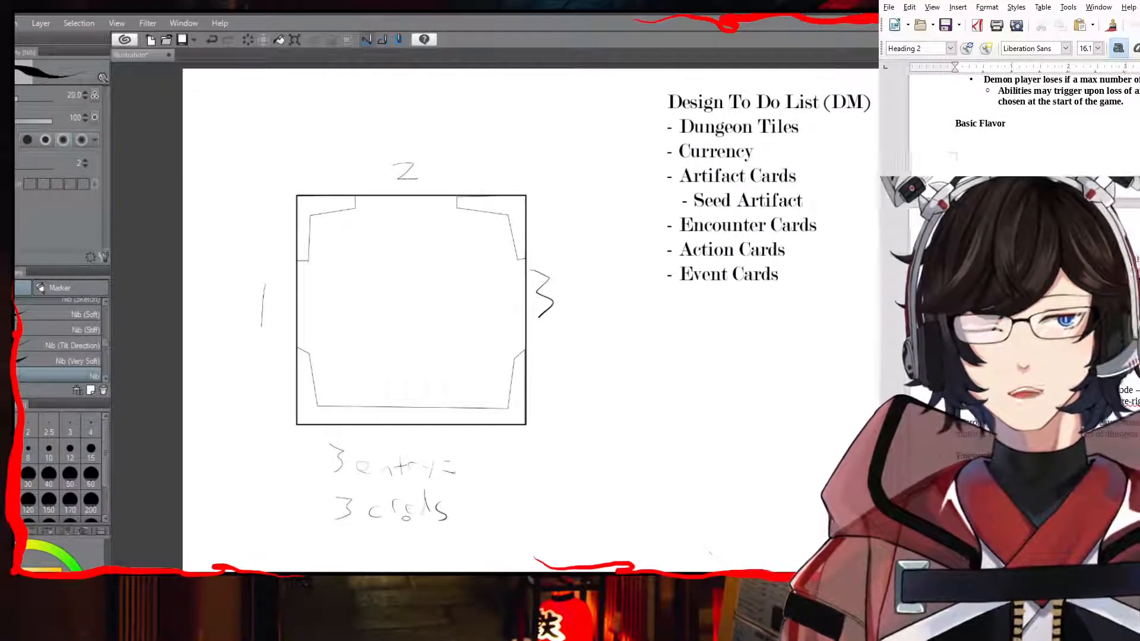
# Step: Handwrite the note "arts need to generate min 2 creds?" beneath the to-do list
pyautogui.moveTo(719, 353)
pyautogui.mouseDown()
pyautogui.moveTo(717, 368)
pyautogui.moveTo(737, 355)
pyautogui.moveTo(748, 367)
pyautogui.mouseUp()
pyautogui.moveTo(739, 355)
pyautogui.mouseDown()
pyautogui.moveTo(778, 366)
pyautogui.moveTo(767, 349)
pyautogui.moveTo(801, 358)
pyautogui.moveTo(836, 344)
pyautogui.moveTo(835, 367)
pyautogui.mouseUp()
pyautogui.moveTo(846, 352); pyautogui.dragTo(861, 351)
pyautogui.moveTo(847, 358)
pyautogui.mouseDown()
pyautogui.moveTo(862, 357)
pyautogui.moveTo(854, 369)
pyautogui.mouseUp()
pyautogui.moveTo(862, 360); pyautogui.dragTo(862, 363)
pyautogui.moveTo(715, 383); pyautogui.dragTo(701, 402)
pyautogui.moveTo(719, 392)
pyautogui.mouseDown()
pyautogui.moveTo(772, 398)
pyautogui.moveTo(796, 386)
pyautogui.moveTo(824, 399)
pyautogui.mouseUp()
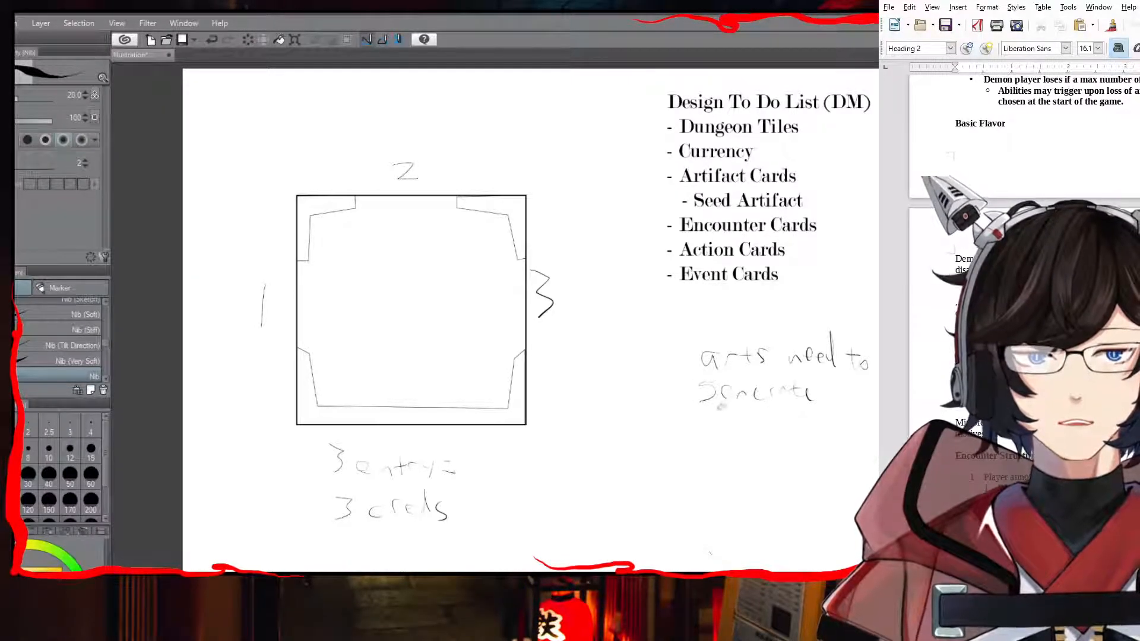
pyautogui.moveTo(700, 429); pyautogui.dragTo(819, 424)
pyautogui.moveTo(822, 429)
pyautogui.mouseDown()
pyautogui.moveTo(843, 404)
pyautogui.moveTo(844, 434)
pyautogui.mouseUp()
pyautogui.moveTo(860, 418); pyautogui.dragTo(852, 435)
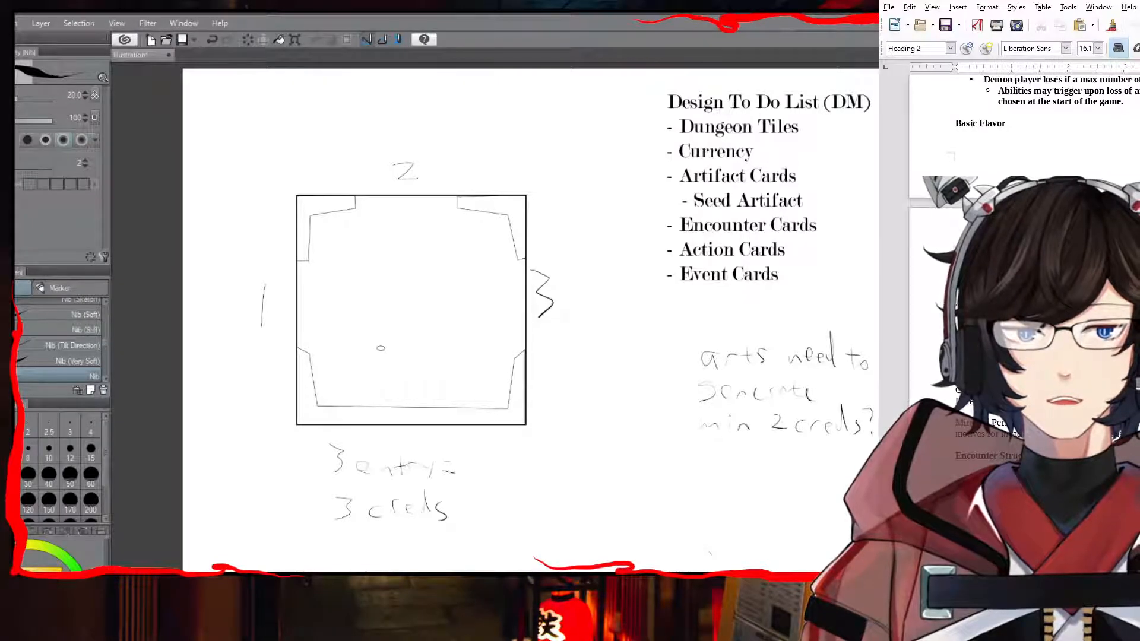
# Step: Sketch a small slanted box inside the tile's lower-right area, undoing the extra curved stroke across it
pyautogui.moveTo(392, 352)
pyautogui.mouseDown()
pyautogui.moveTo(429, 368)
pyautogui.moveTo(392, 354)
pyautogui.moveTo(407, 335)
pyautogui.moveTo(438, 357)
pyautogui.moveTo(433, 373)
pyautogui.moveTo(399, 357)
pyautogui.moveTo(414, 344)
pyautogui.moveTo(395, 353)
pyautogui.moveTo(409, 363)
pyautogui.moveTo(410, 341)
pyautogui.moveTo(448, 310)
pyautogui.mouseUp()
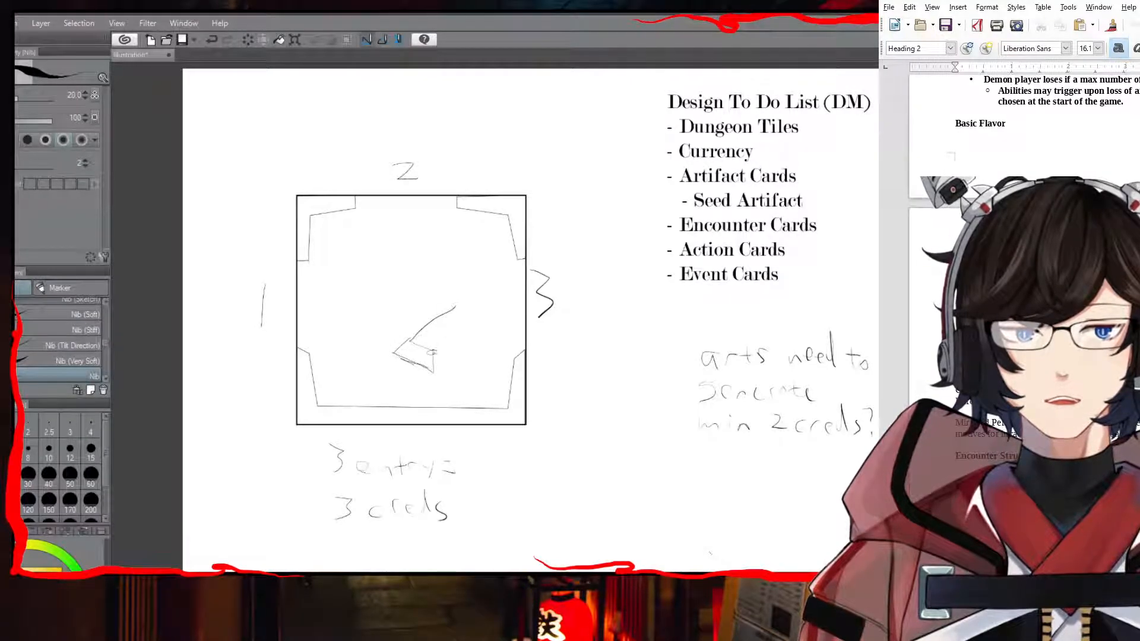
pyautogui.moveTo(432, 354); pyautogui.dragTo(471, 323)
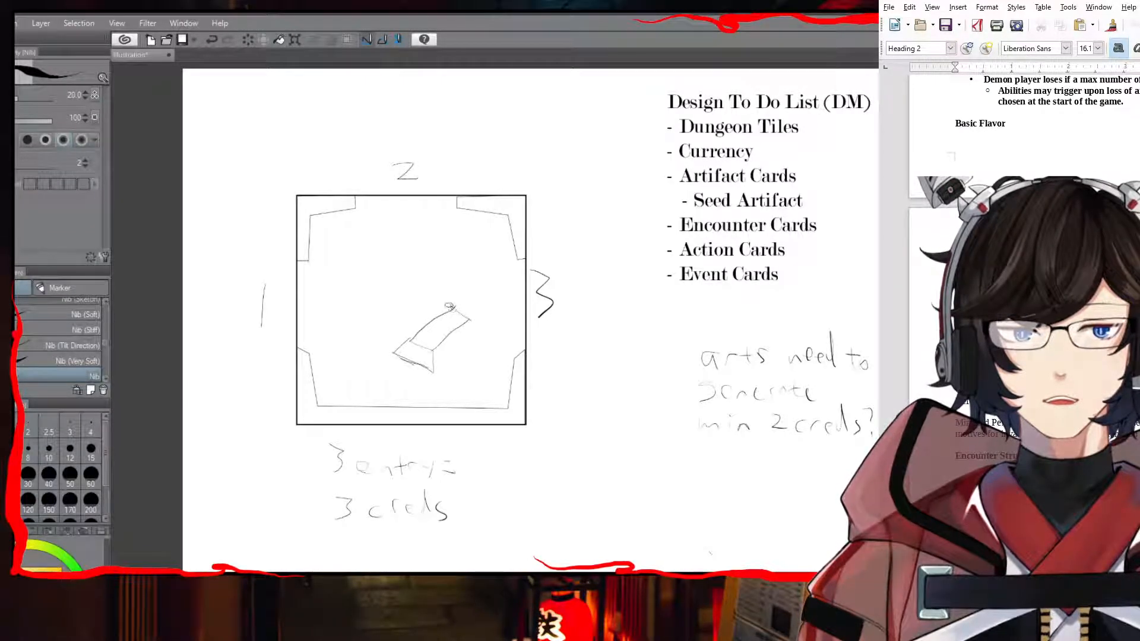
pyautogui.moveTo(393, 349); pyautogui.dragTo(447, 303)
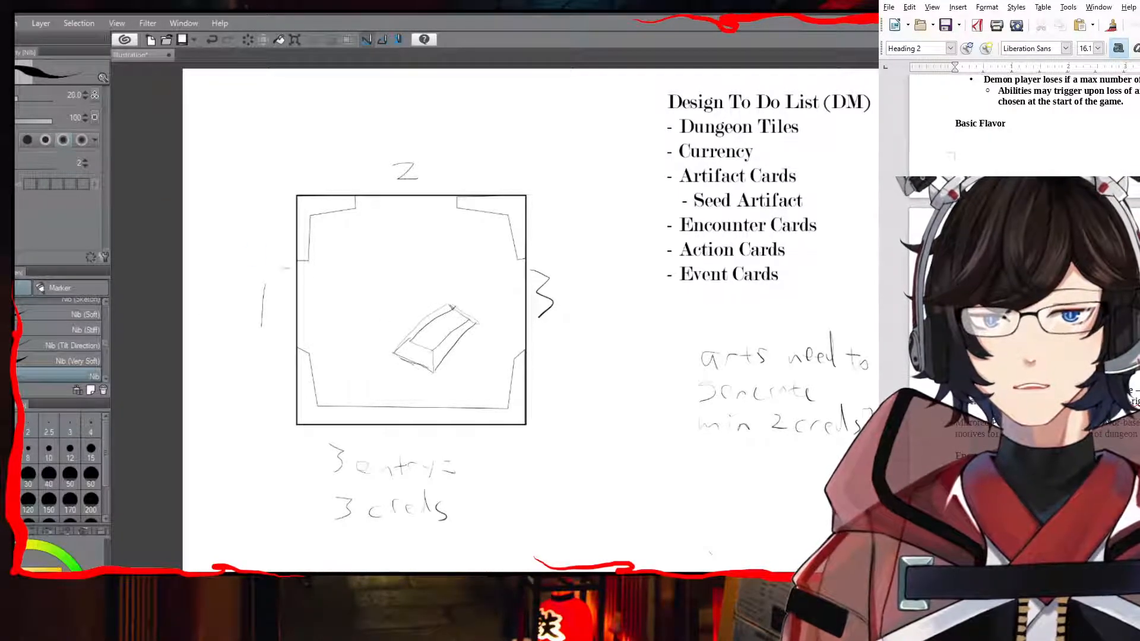
pyautogui.moveTo(487, 286); pyautogui.dragTo(411, 346)
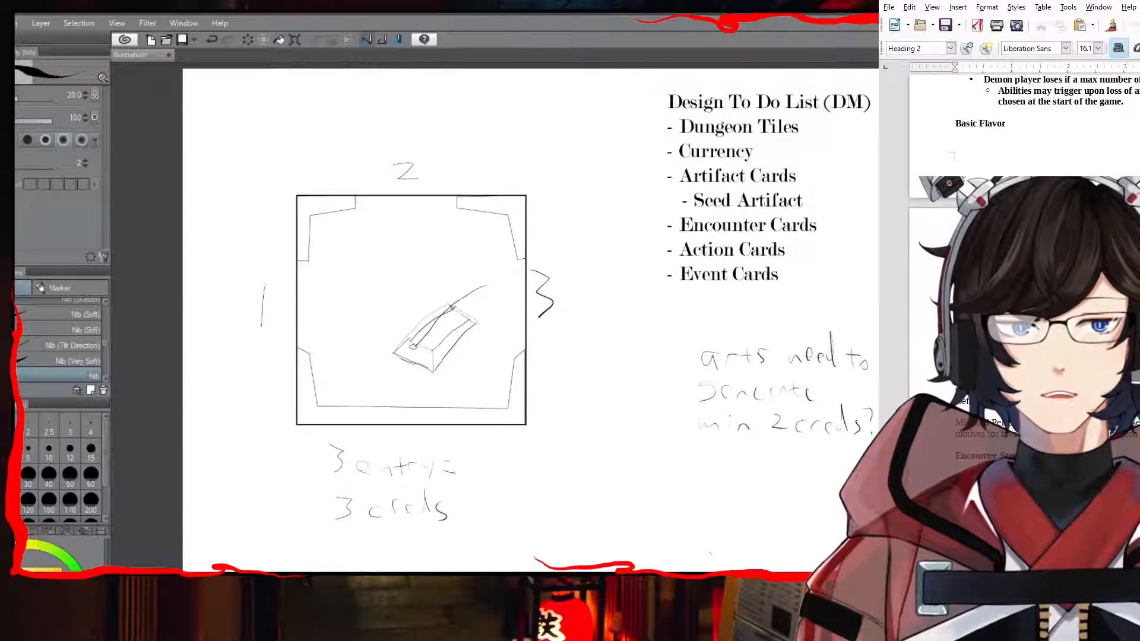
pyautogui.hotkey('ctrl', 'z')
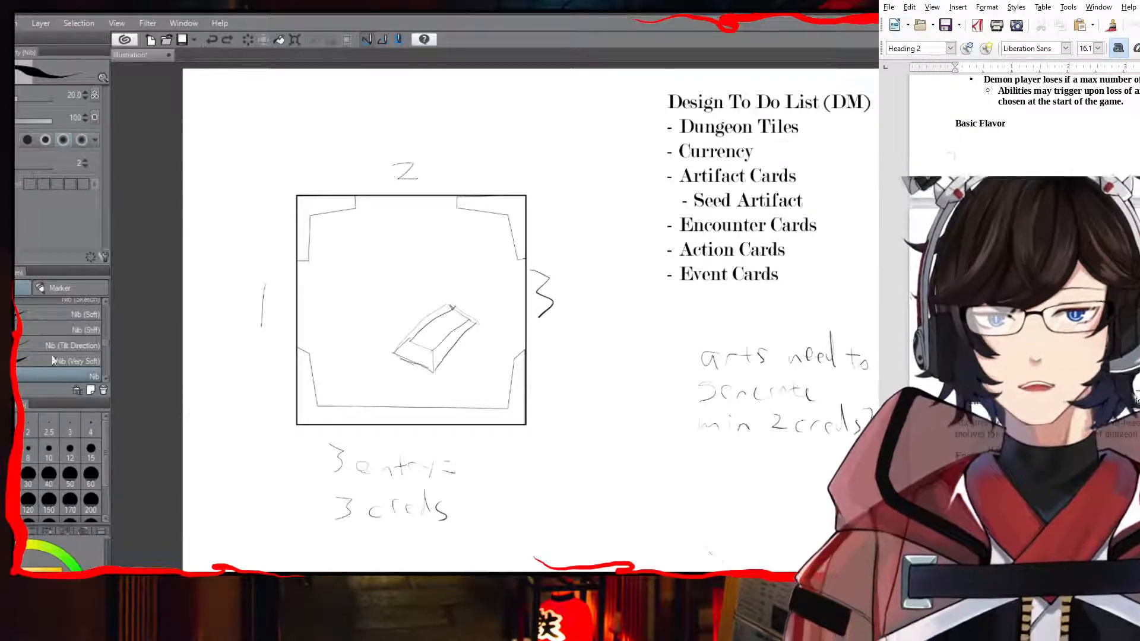
# Step: Duplicate the slanted box inside the tile, place the copy up and to the left of the original, and clear the selection
pyautogui.press('m')
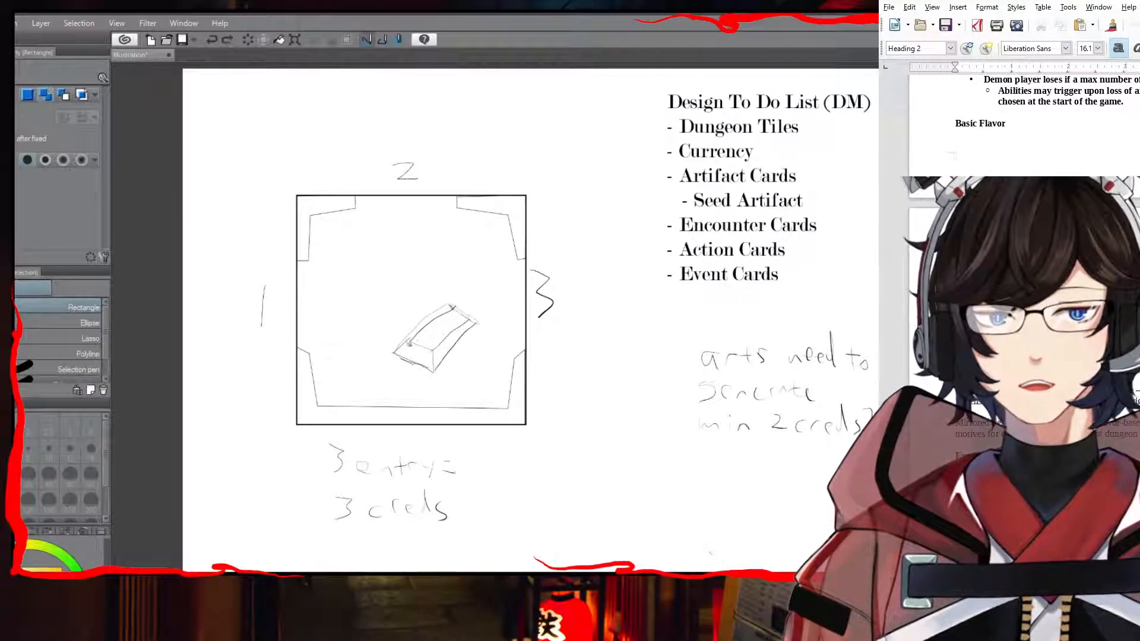
pyautogui.moveTo(490, 282)
pyautogui.mouseDown()
pyautogui.moveTo(428, 326)
pyautogui.moveTo(384, 383)
pyautogui.mouseUp()
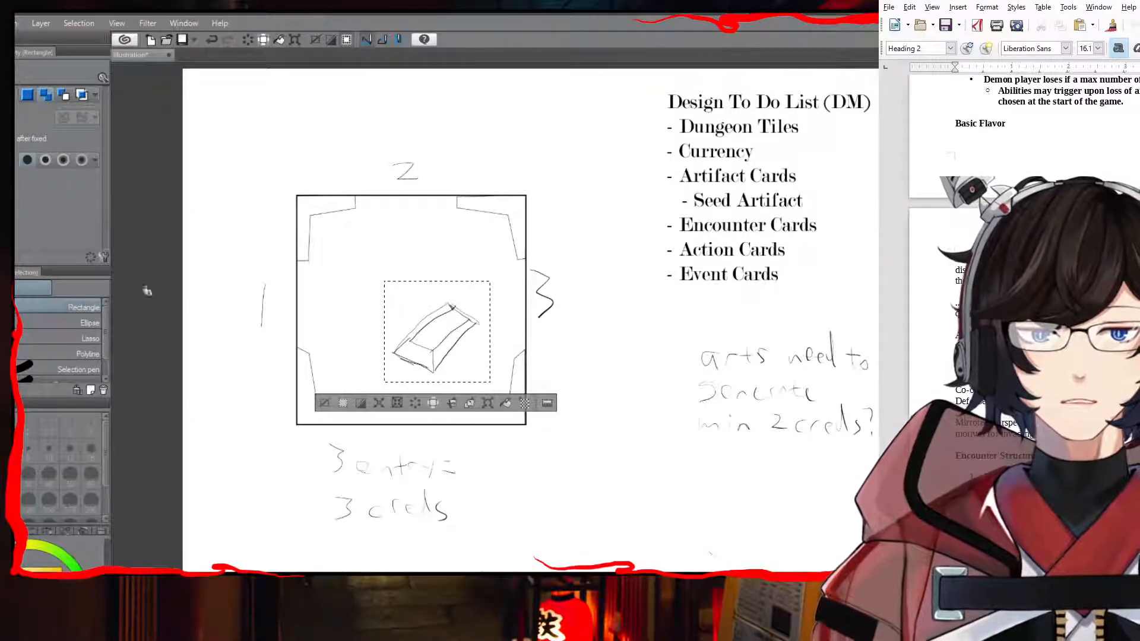
pyautogui.press('k')
pyautogui.moveTo(424, 334)
pyautogui.mouseDown()
pyautogui.moveTo(385, 313)
pyautogui.moveTo(371, 287)
pyautogui.moveTo(390, 286)
pyautogui.mouseUp()
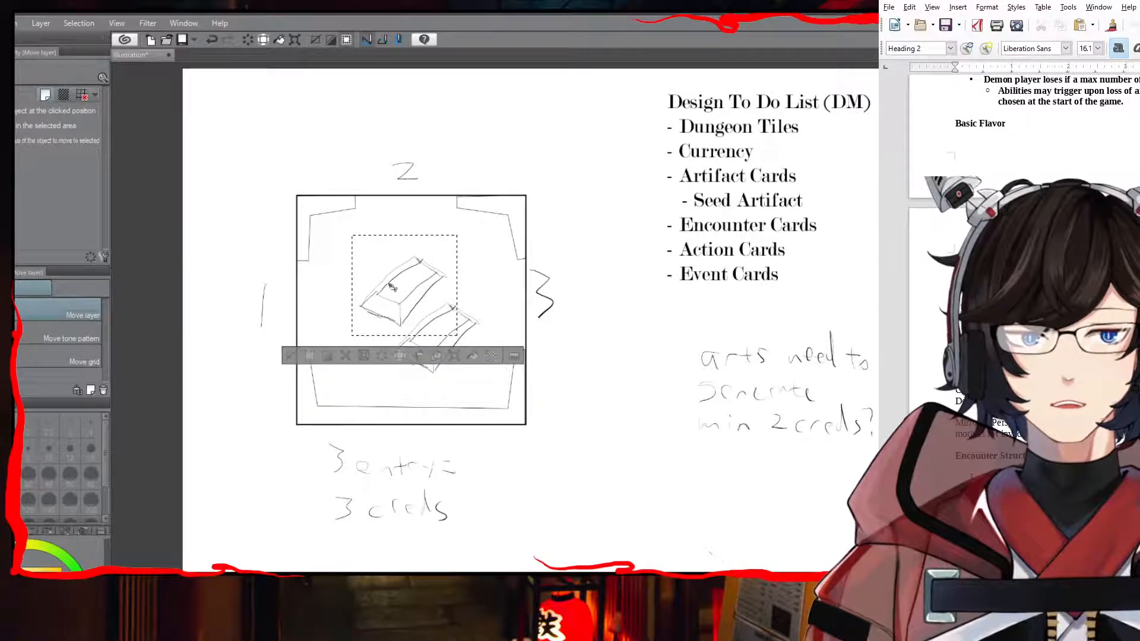
pyautogui.click(292, 358)
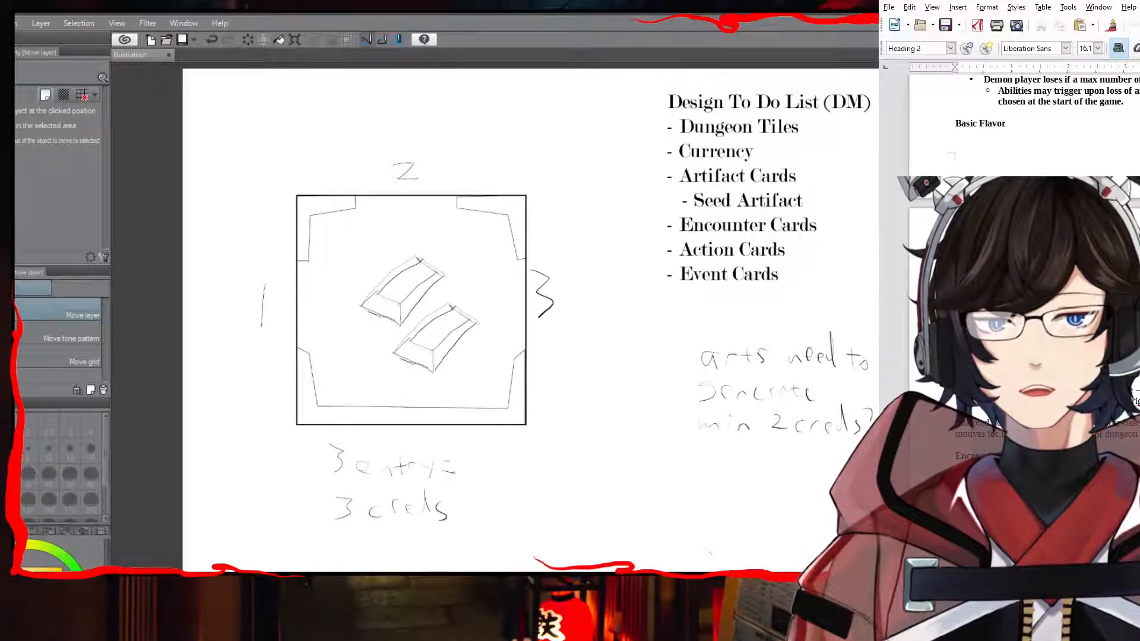
pyautogui.press('t')
pyautogui.press('t')
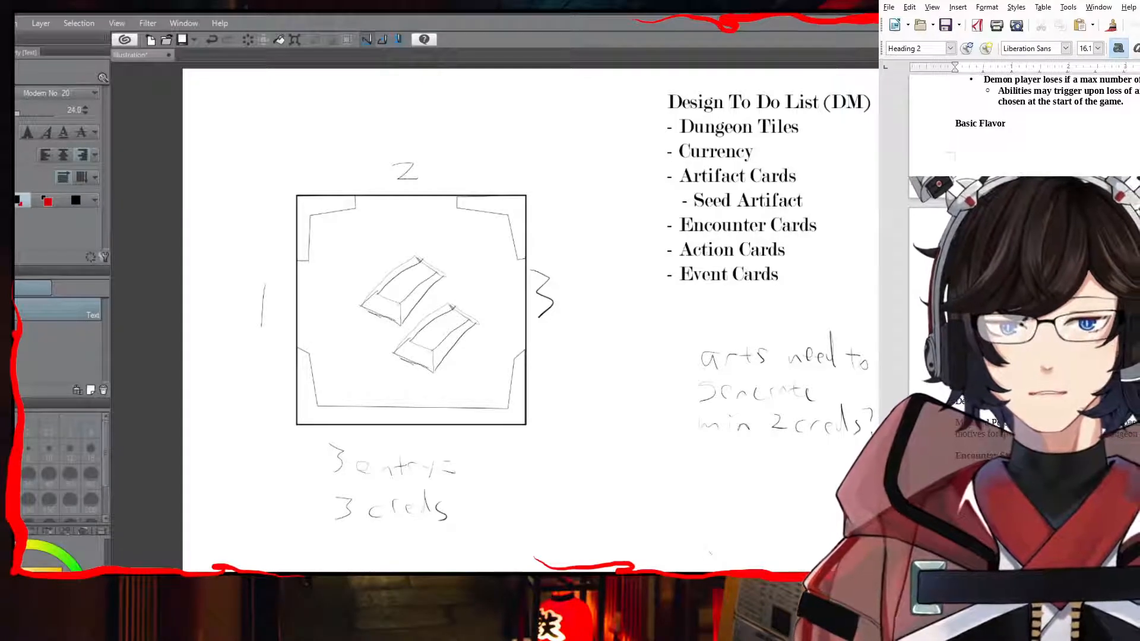
pyautogui.press('p')
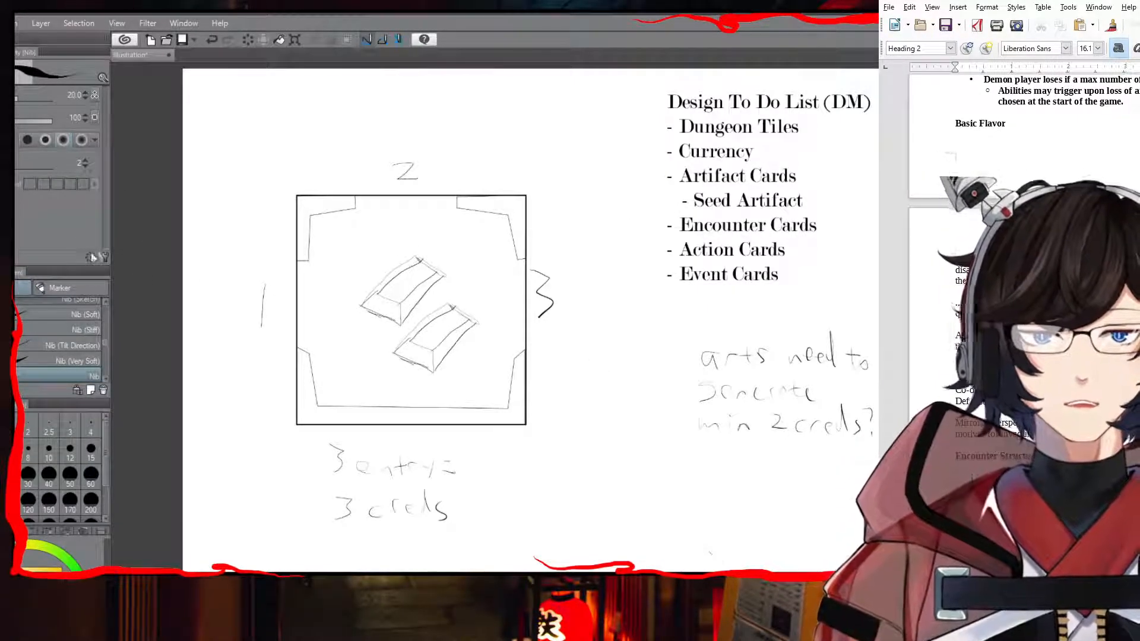
# Step: Try to scale the tile drawing with its boxes and notes down to 63%, and undo the scaling
pyautogui.press('m')
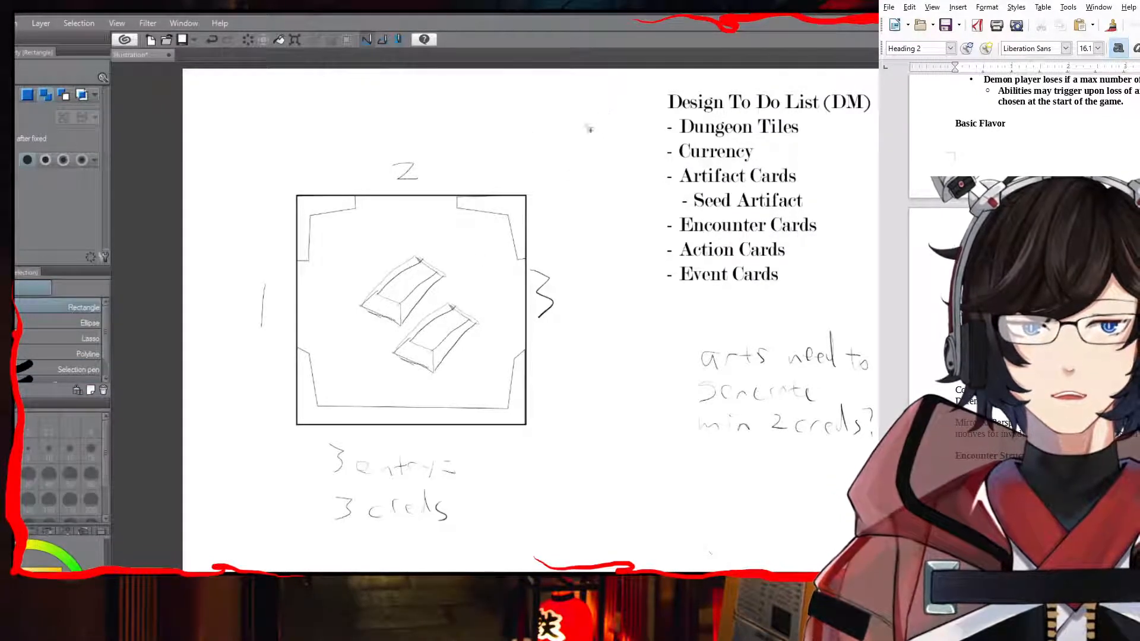
pyautogui.moveTo(600, 111); pyautogui.dragTo(224, 551)
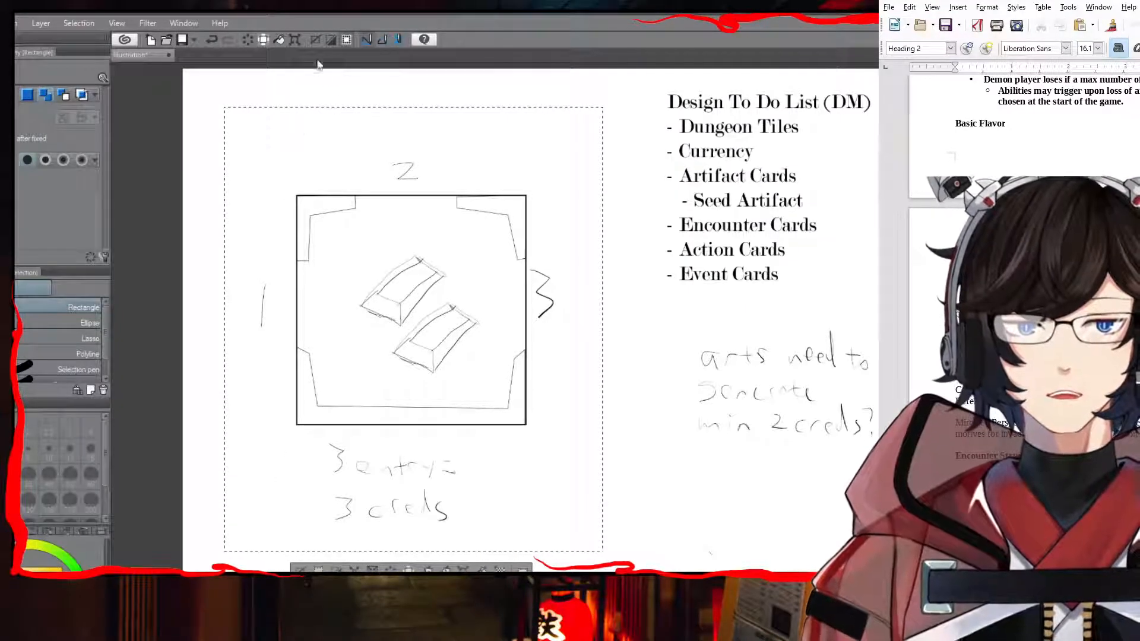
pyautogui.click(295, 40)
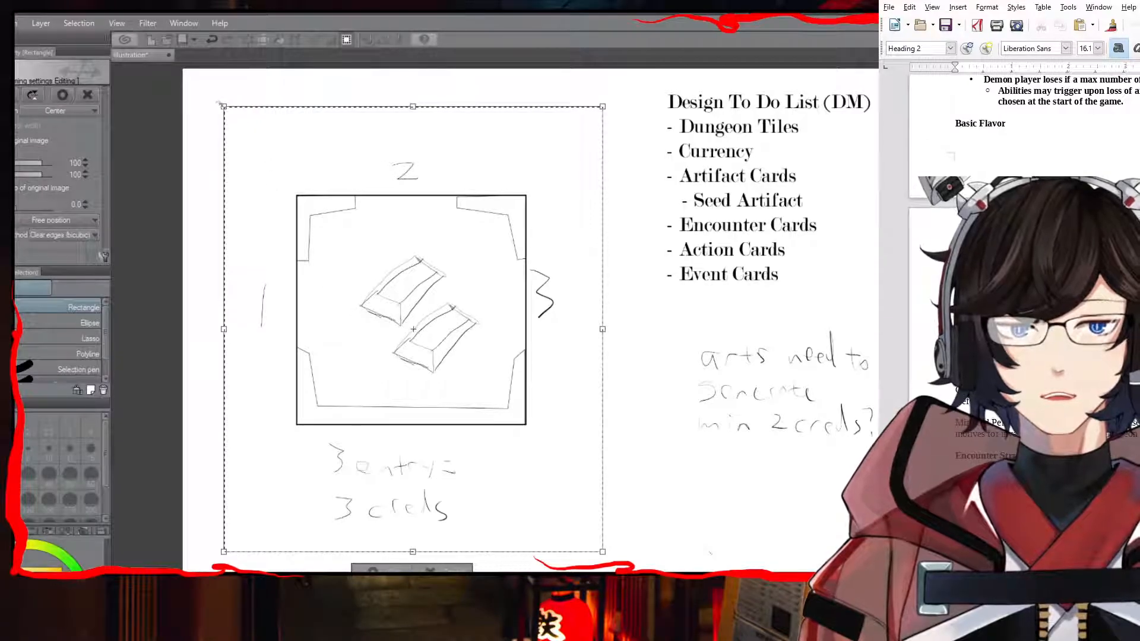
pyautogui.moveTo(224, 107); pyautogui.dragTo(366, 273)
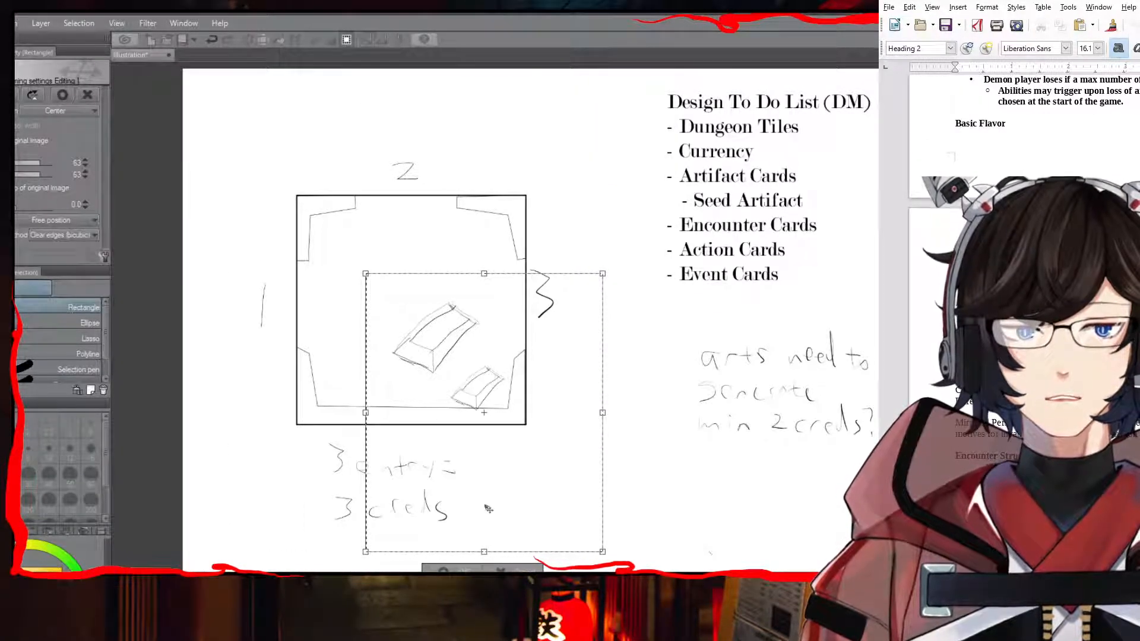
pyautogui.press('Return')
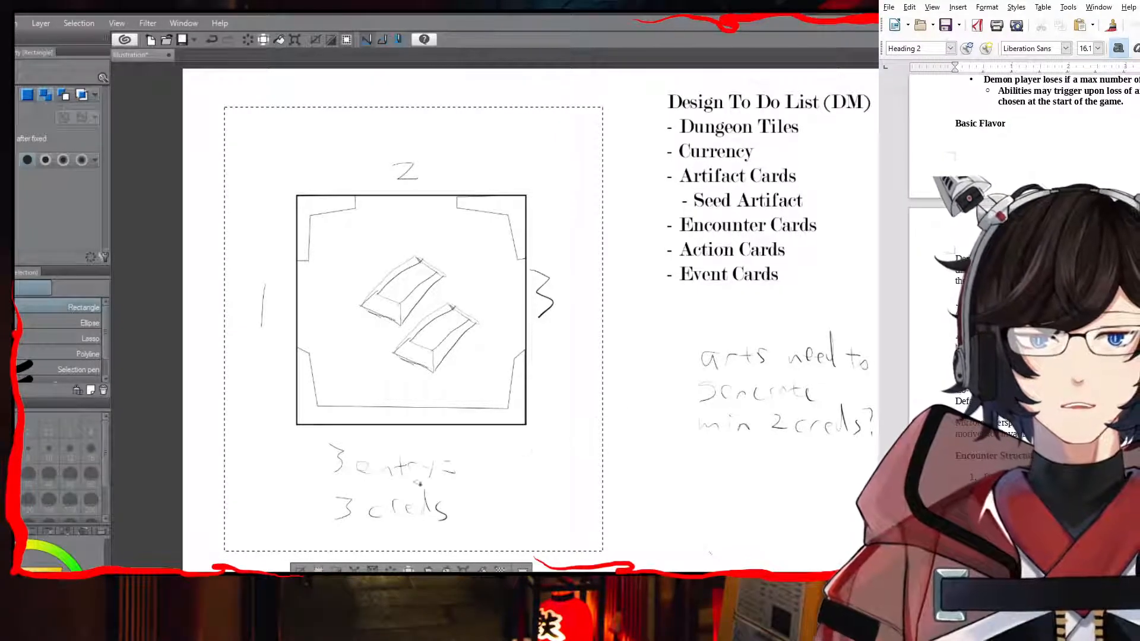
pyautogui.hotkey('ctrl', 'd')
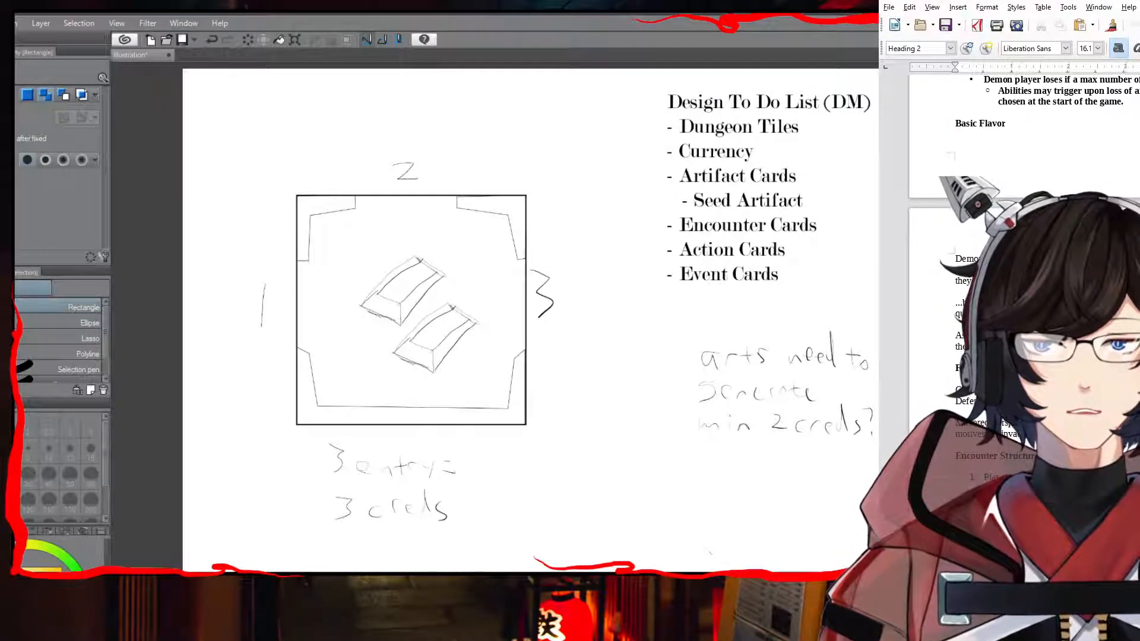
pyautogui.hotkey('ctrl', 'd')
pyautogui.hotkey('ctrl', 'z')
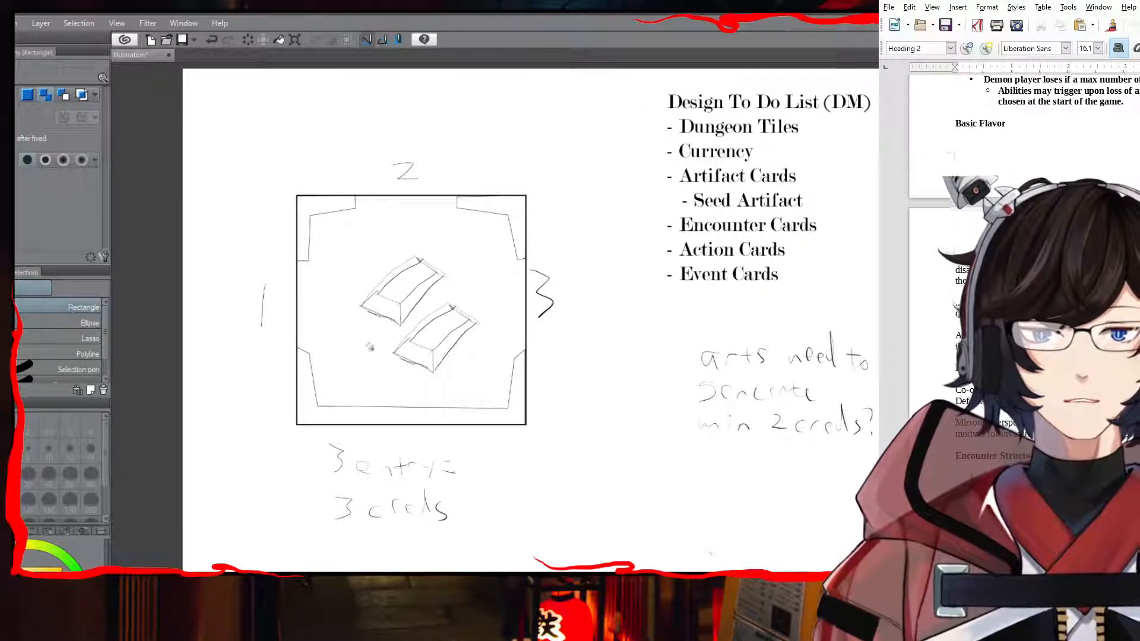
# Step: Shift the tile layer with its handwritten notes slightly to the right, undoing the deletion tried on it
pyautogui.press('k')
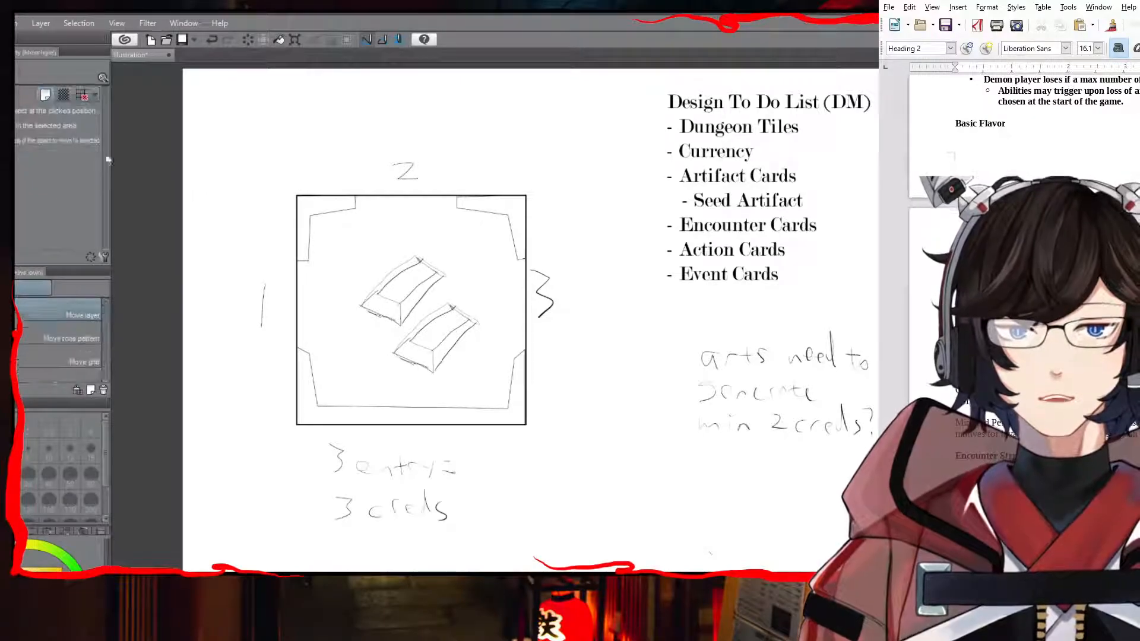
pyautogui.moveTo(348, 194)
pyautogui.mouseDown()
pyautogui.moveTo(316, 176)
pyautogui.moveTo(365, 202)
pyautogui.mouseUp()
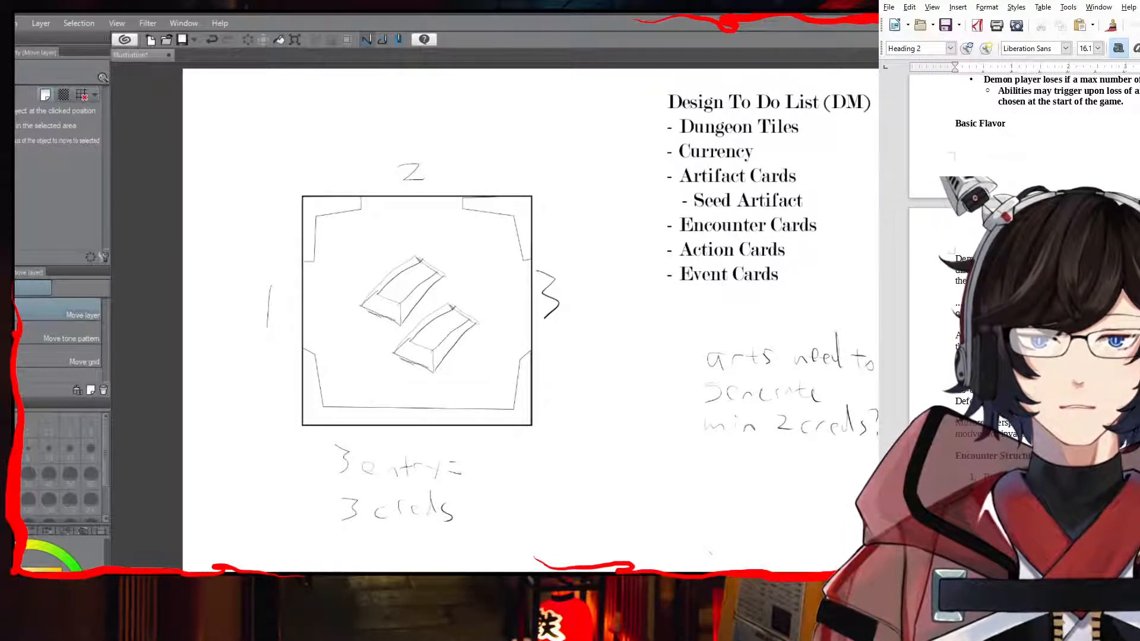
pyautogui.press('Delete')
pyautogui.hotkey('ctrl', 'z')
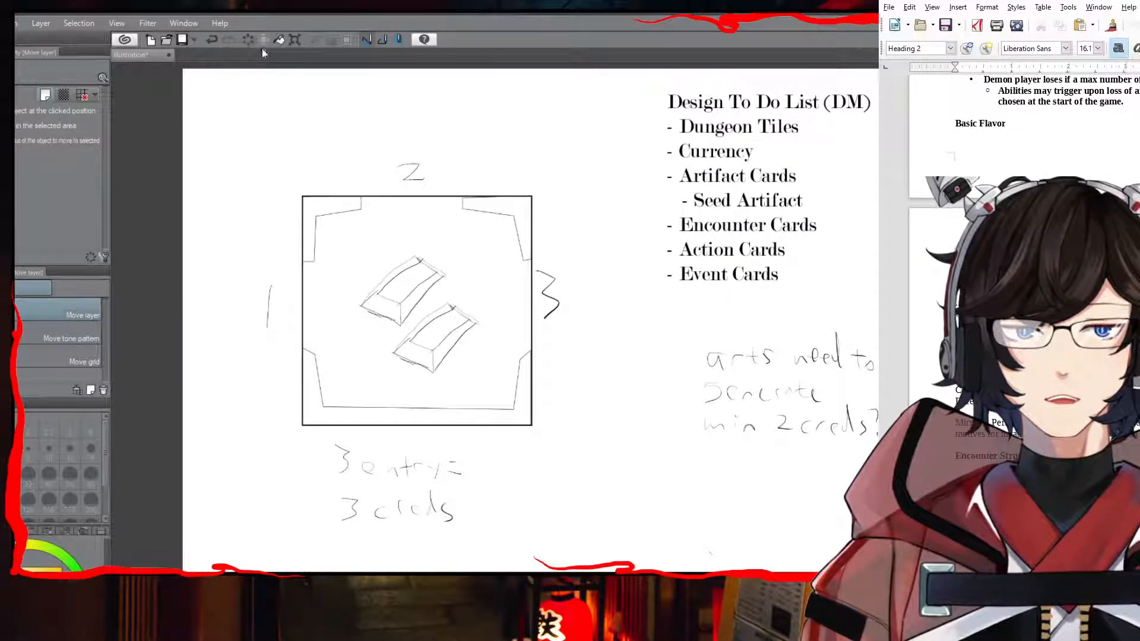
# Step: Select the tile with its boxes, entry numbers and credit note, and scale everything down to 42%
pyautogui.press('m')
pyautogui.moveTo(602, 143)
pyautogui.mouseDown()
pyautogui.moveTo(297, 343)
pyautogui.moveTo(232, 557)
pyautogui.moveTo(227, 541)
pyautogui.mouseUp()
pyautogui.click(295, 39)
pyautogui.moveTo(226, 143); pyautogui.dragTo(442, 371)
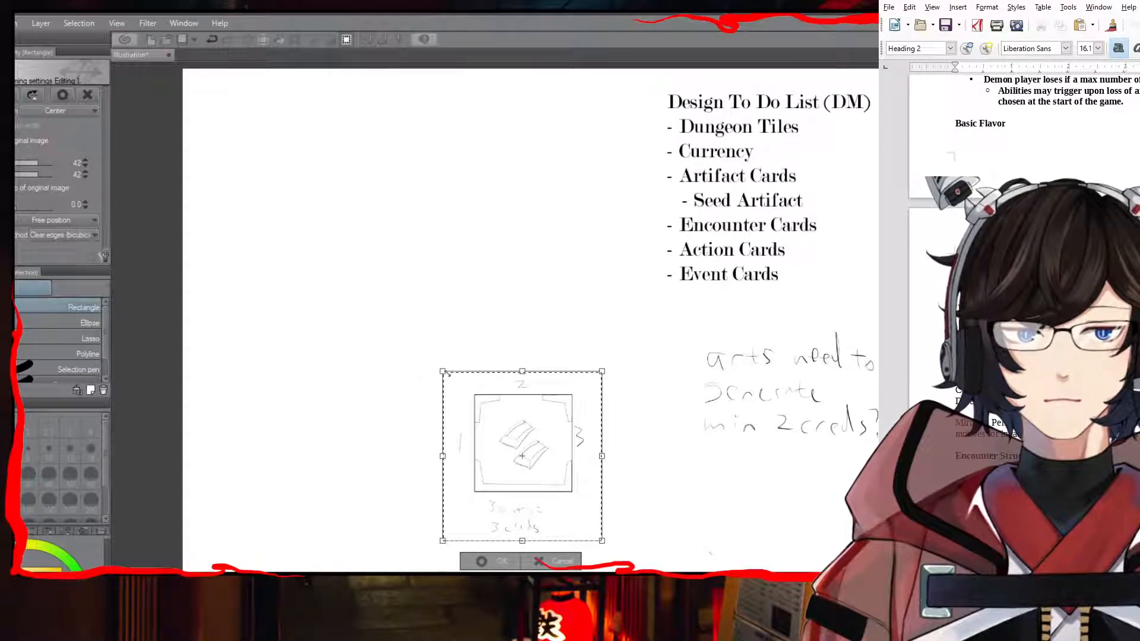
pyautogui.press('Return')
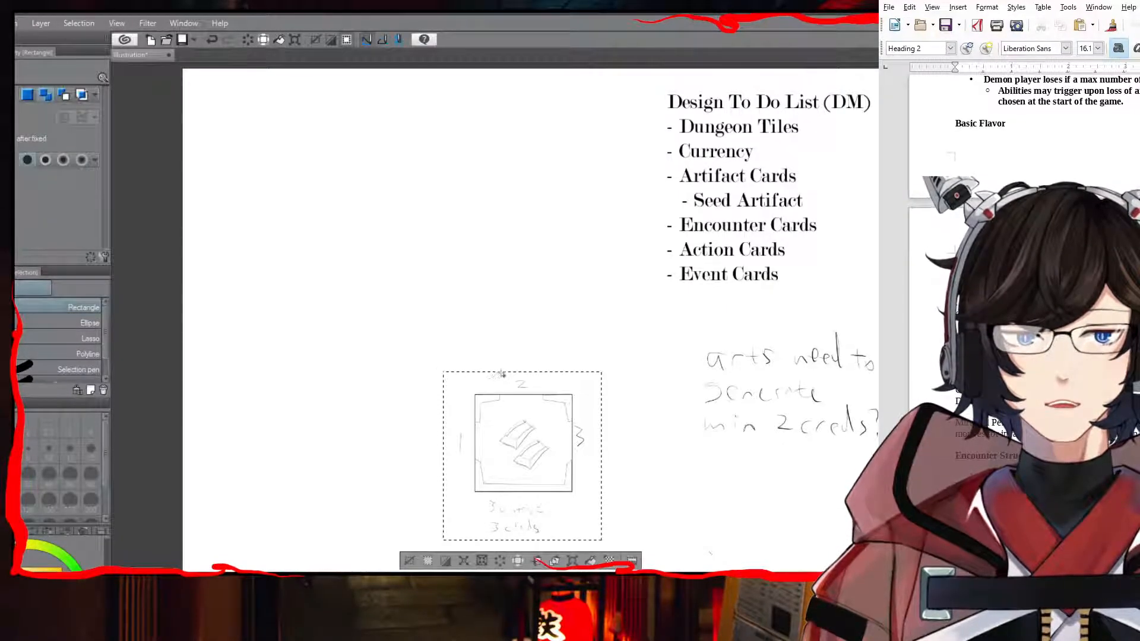
# Step: Move the shrunken tile drawing to the upper-left corner of the canvas and clear the selection
pyautogui.press('k')
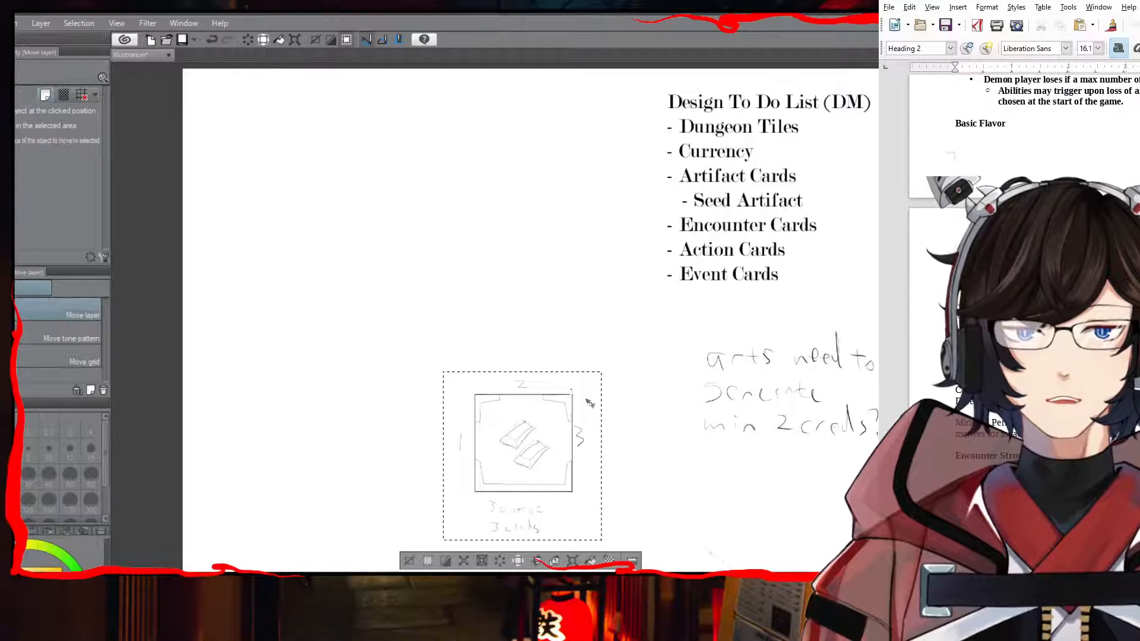
pyautogui.moveTo(547, 395); pyautogui.dragTo(361, 184)
pyautogui.moveTo(324, 109); pyautogui.dragTo(306, 107)
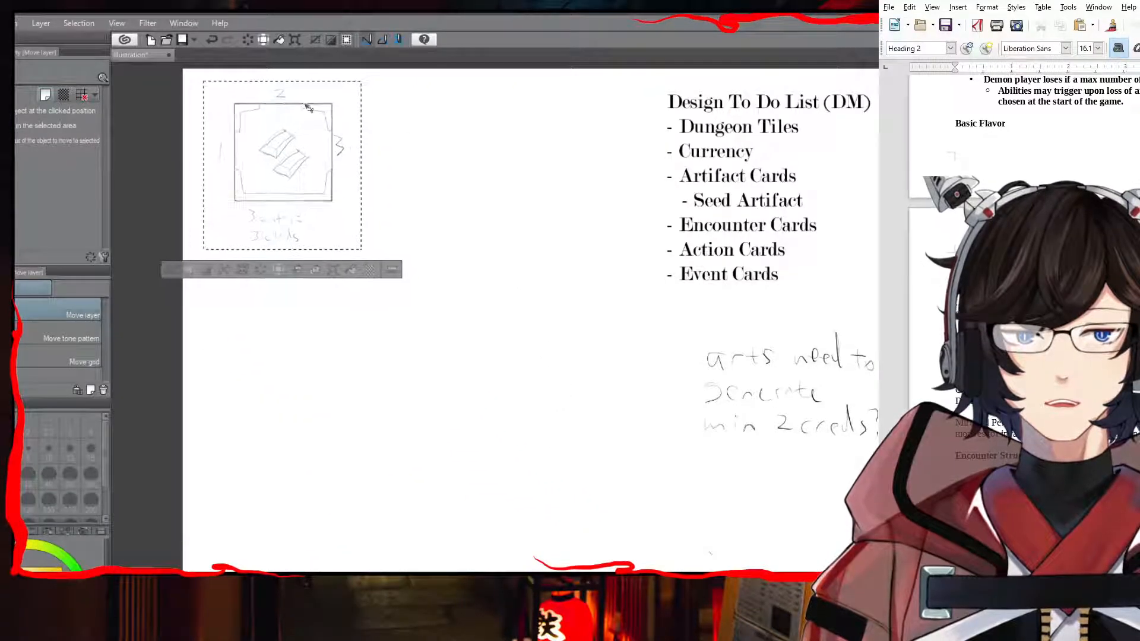
pyautogui.click(169, 275)
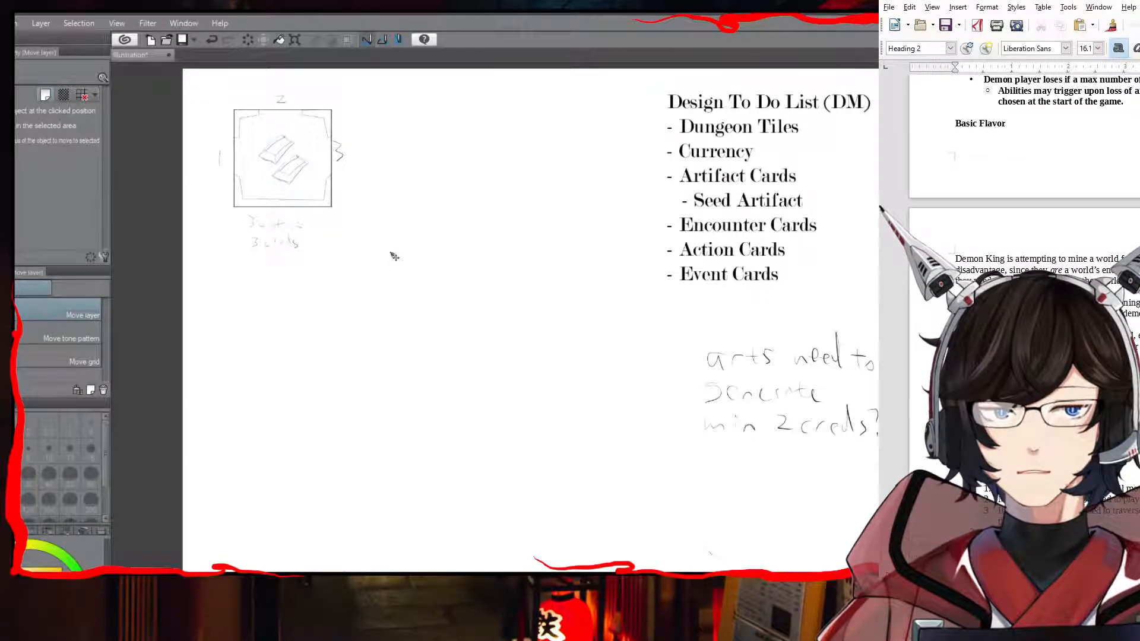
# Step: Try to reposition the two slanted boxes inside the small tile, and drop the selection
pyautogui.press('m')
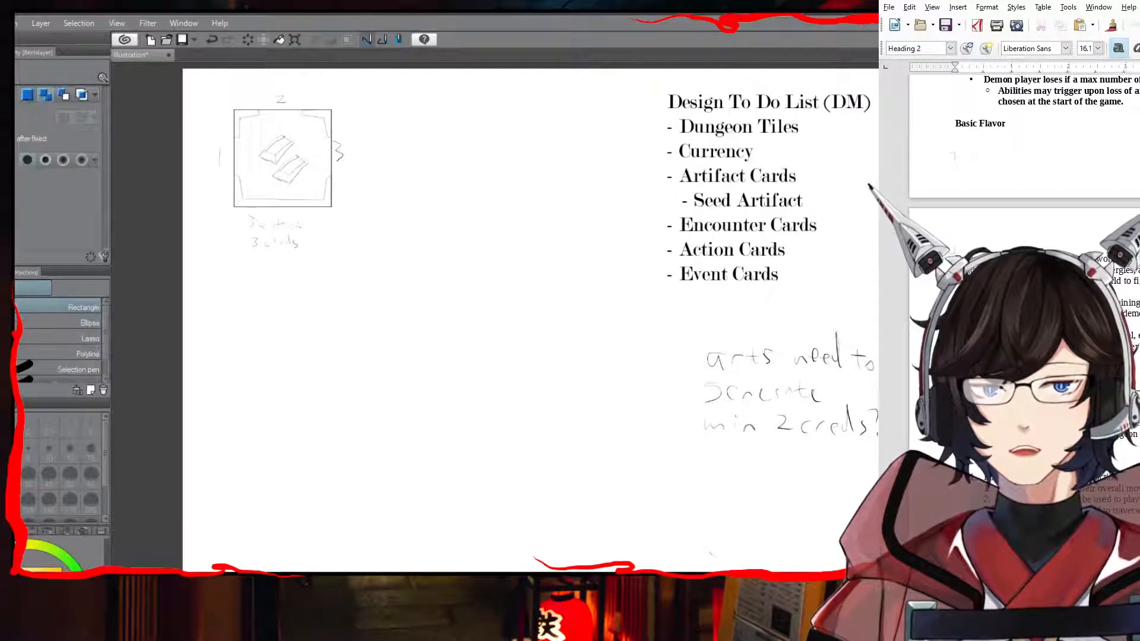
pyautogui.moveTo(247, 124); pyautogui.dragTo(319, 194)
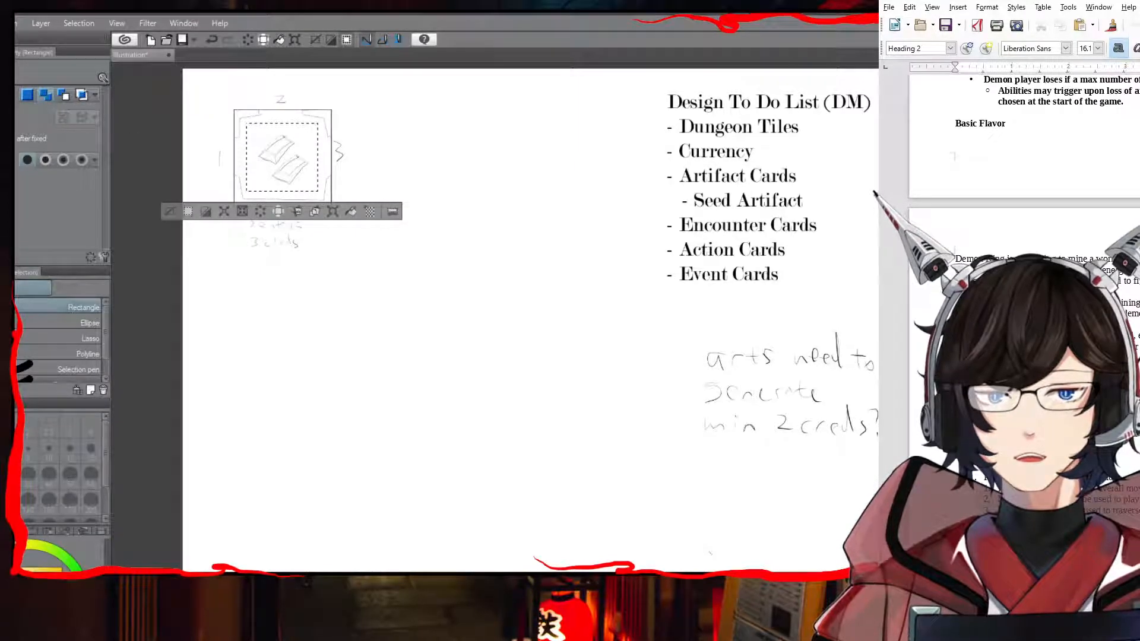
pyautogui.press('k')
pyautogui.moveTo(281, 159)
pyautogui.mouseDown()
pyautogui.moveTo(433, 167)
pyautogui.moveTo(284, 161)
pyautogui.mouseUp()
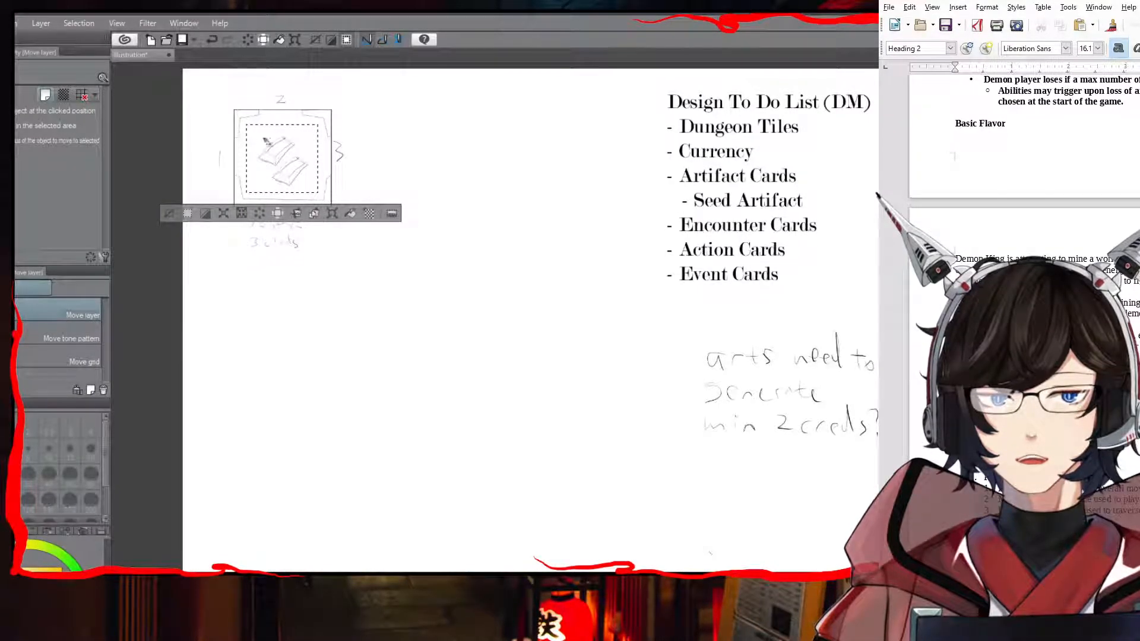
pyautogui.moveTo(278, 151)
pyautogui.mouseDown()
pyautogui.moveTo(442, 162)
pyautogui.moveTo(278, 149)
pyautogui.mouseUp()
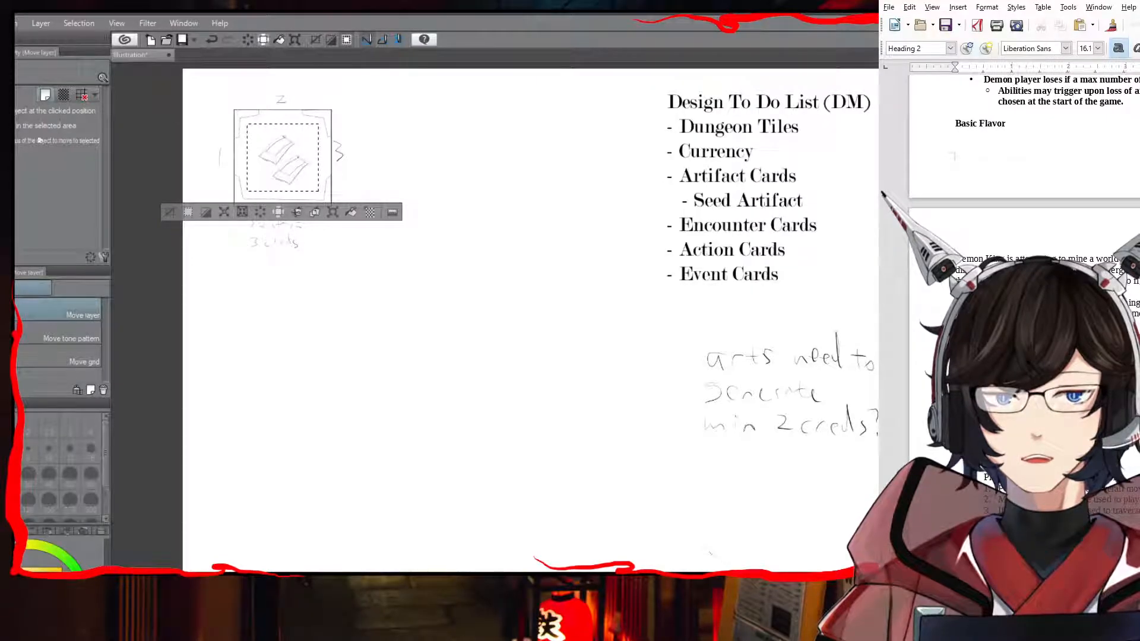
pyautogui.press('space')
pyautogui.moveTo(285, 138)
pyautogui.mouseDown()
pyautogui.moveTo(428, 169)
pyautogui.moveTo(255, 159)
pyautogui.moveTo(297, 156)
pyautogui.moveTo(282, 149)
pyautogui.mouseUp()
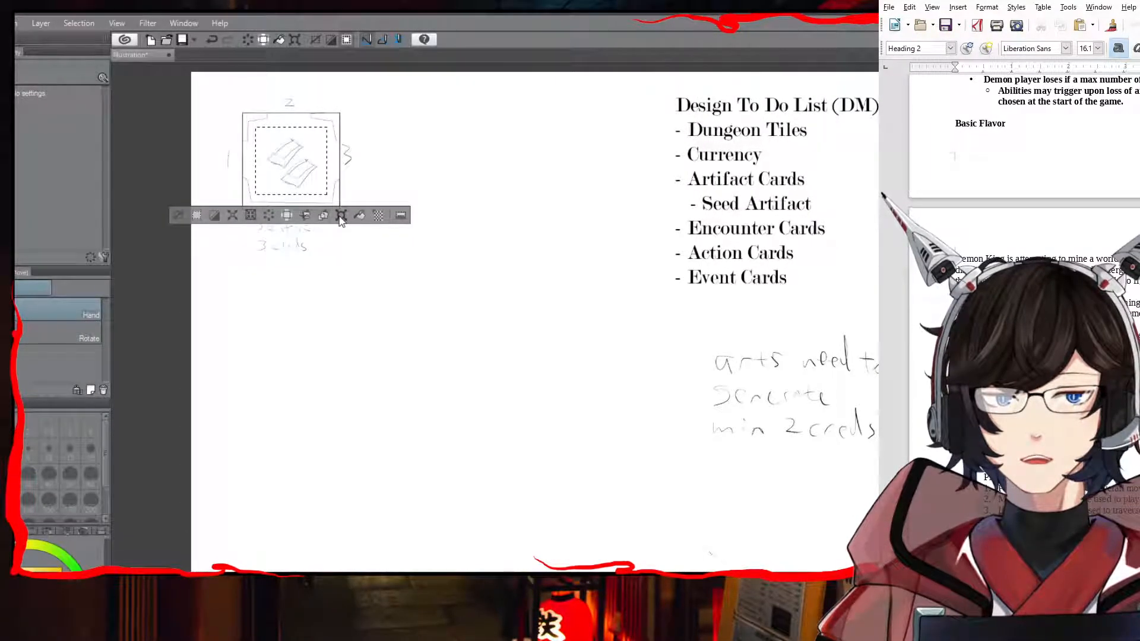
pyautogui.hotkey('ctrl', 'd')
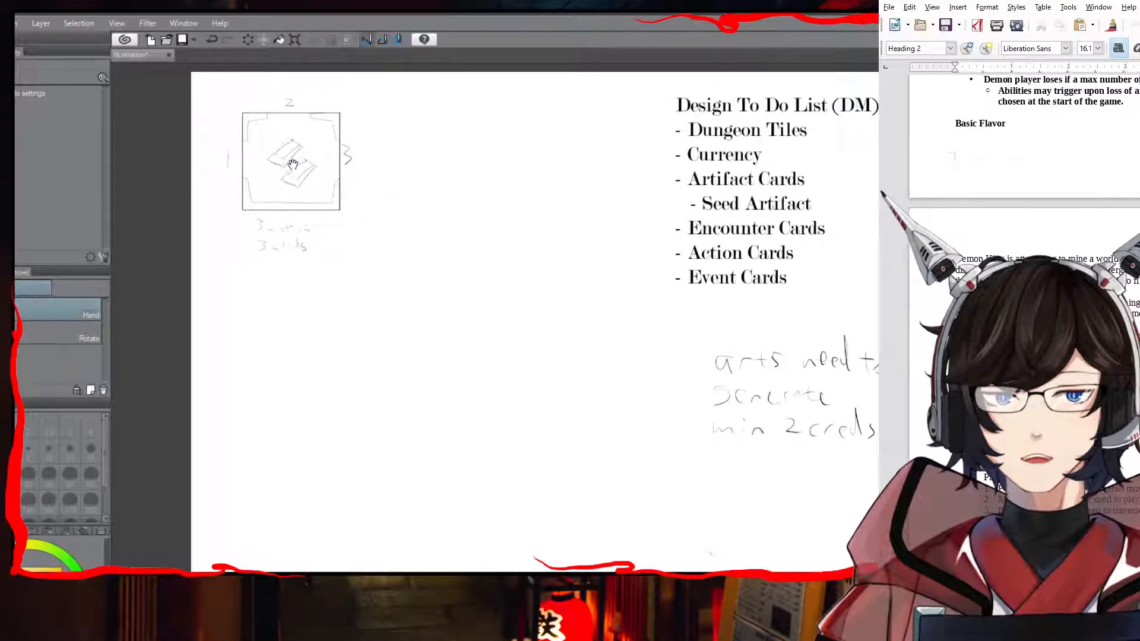
# Step: Paste another copy of the slanted box and place it to the right of the small tile
pyautogui.press('m')
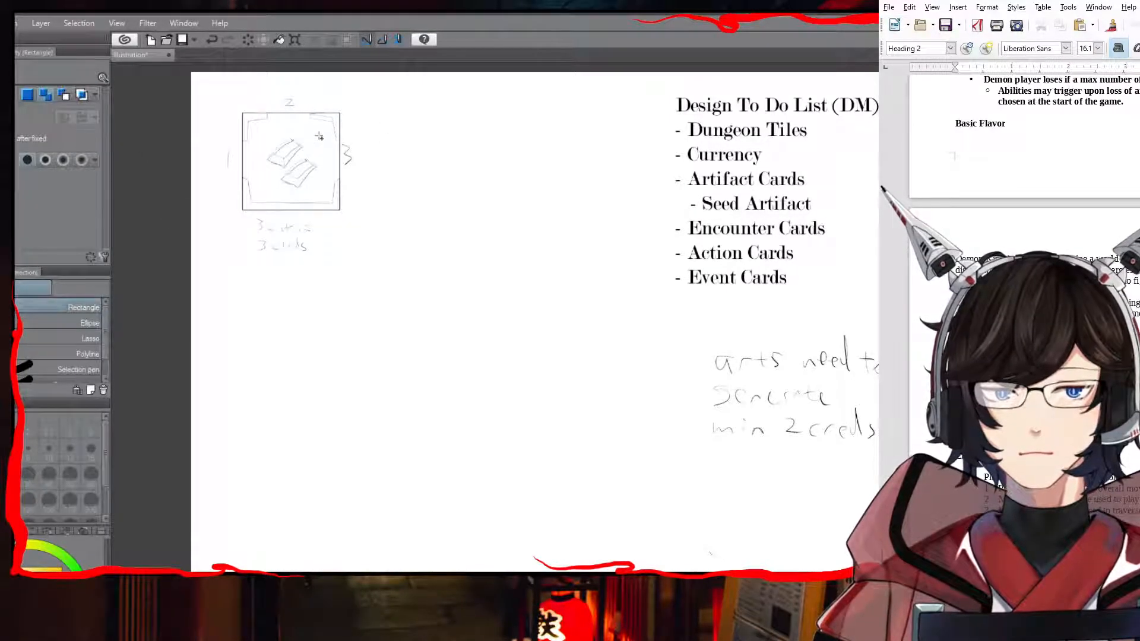
pyautogui.moveTo(264, 192); pyautogui.dragTo(262, 190)
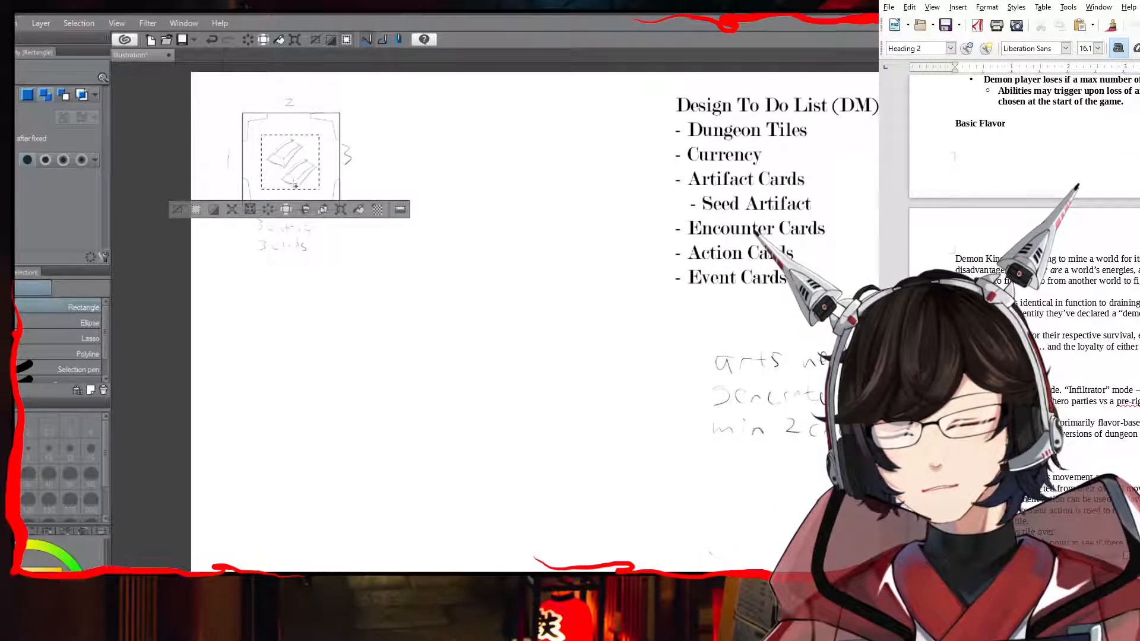
pyautogui.hotkey('ctrl', 'v')
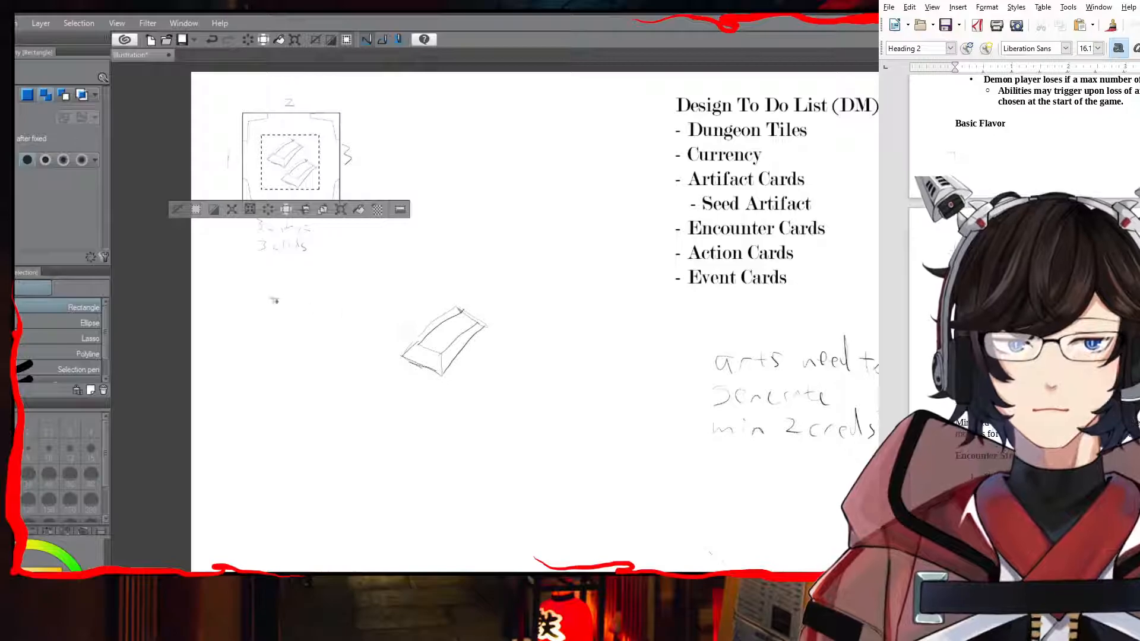
pyautogui.click(180, 209)
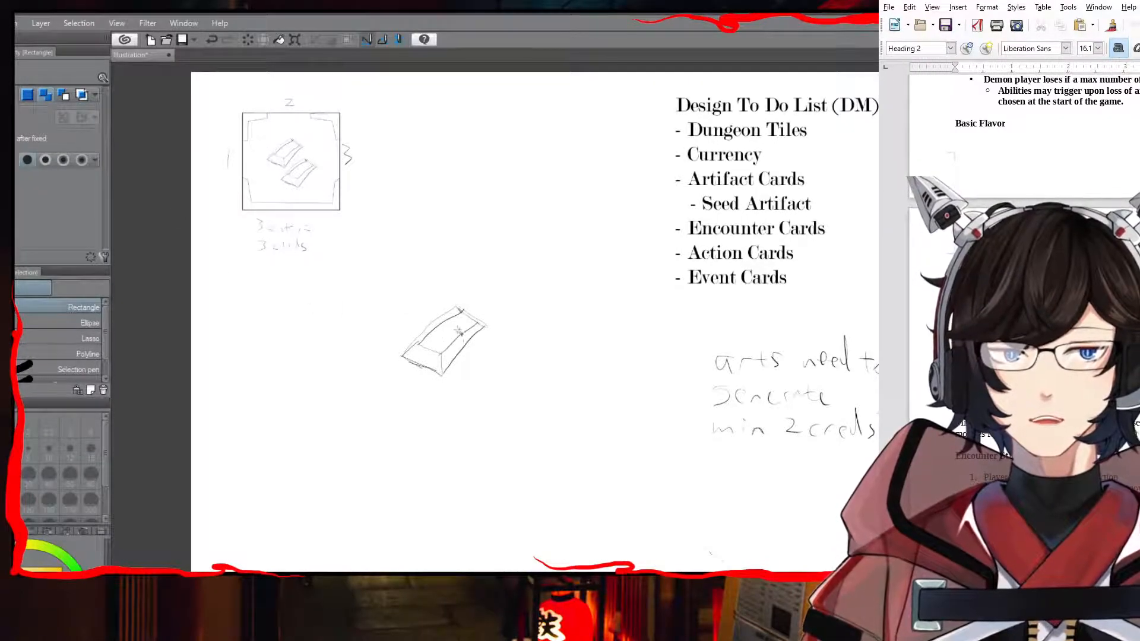
pyautogui.press('k')
pyautogui.moveTo(447, 331)
pyautogui.mouseDown()
pyautogui.moveTo(468, 169)
pyautogui.moveTo(458, 138)
pyautogui.mouseUp()
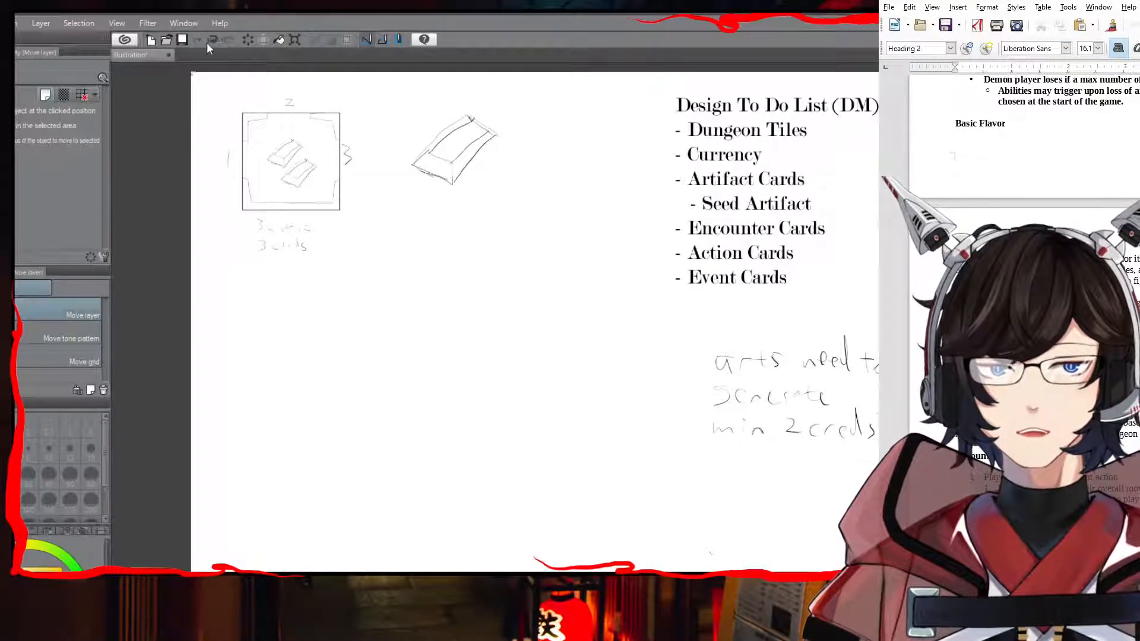
# Step: Scale the pasted box down to under half its size and place a duplicate up and to the left of it
pyautogui.click(294, 39)
pyautogui.moveTo(406, 112)
pyautogui.mouseDown()
pyautogui.moveTo(470, 161)
pyautogui.moveTo(410, 124)
pyautogui.moveTo(423, 145)
pyautogui.moveTo(424, 122)
pyautogui.mouseUp()
pyautogui.click(446, 206)
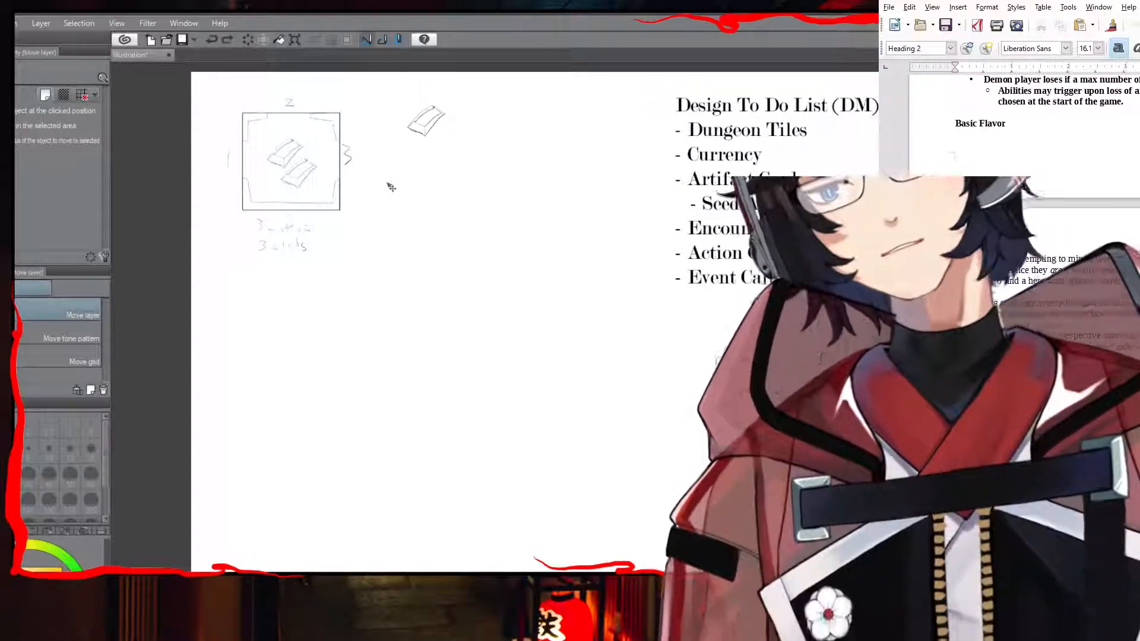
pyautogui.hotkey('ctrl', 'z')
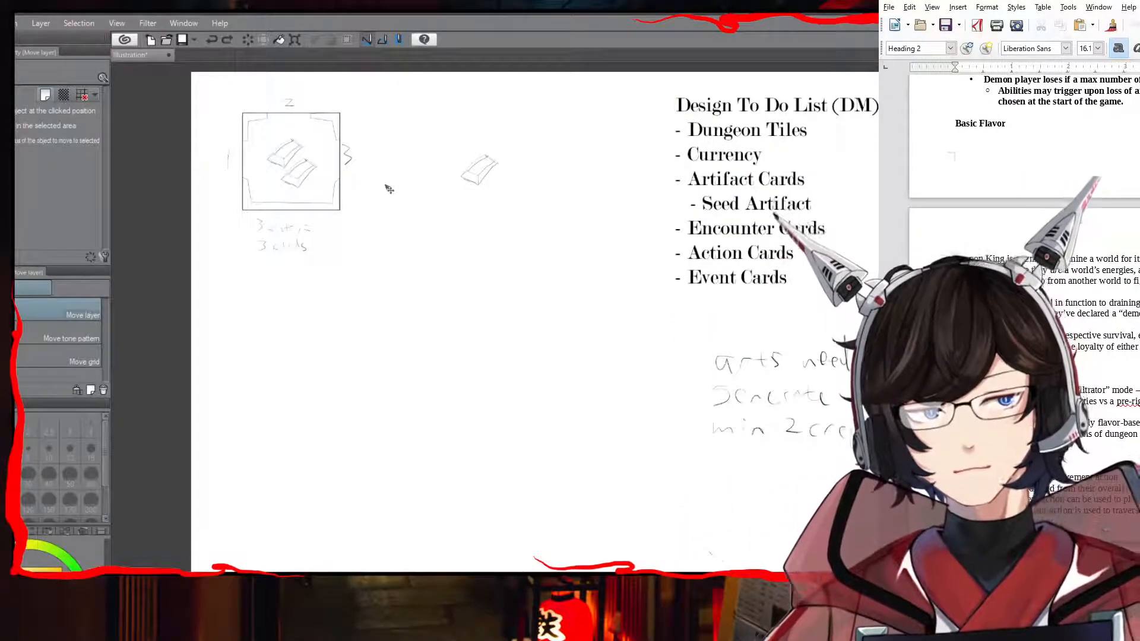
pyautogui.hotkey('ctrl', 'y')
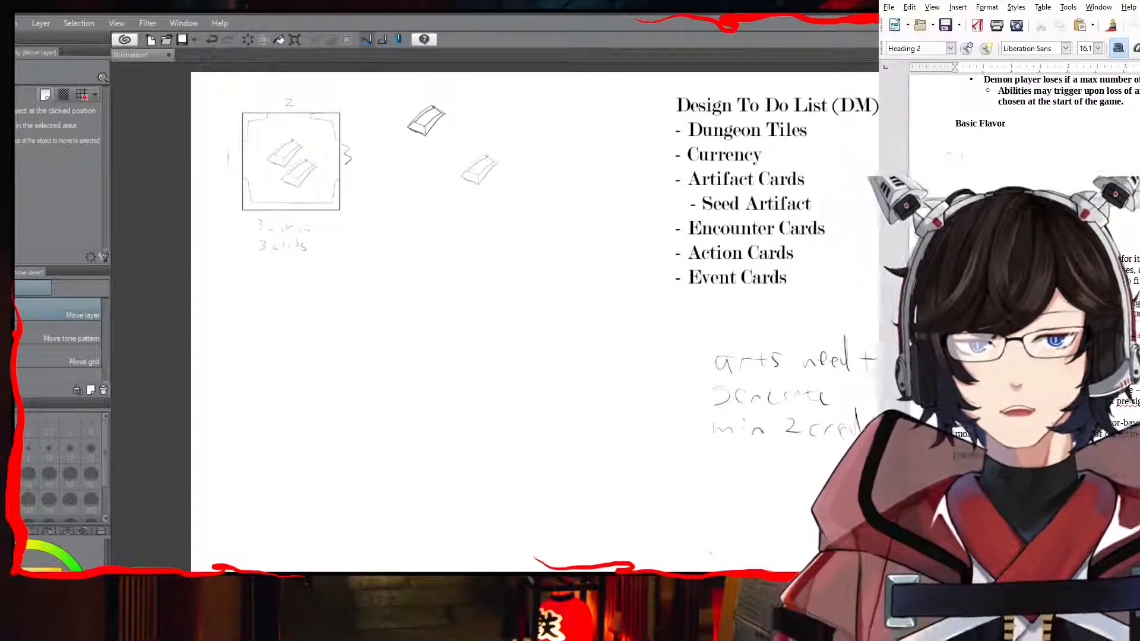
# Step: Spread the stacked copies of the slanted box apart into six separate boxes beside the small tile
pyautogui.moveTo(427, 126)
pyautogui.mouseDown()
pyautogui.moveTo(415, 235)
pyautogui.moveTo(463, 254)
pyautogui.moveTo(514, 143)
pyautogui.mouseUp()
pyautogui.moveTo(435, 128)
pyautogui.mouseDown()
pyautogui.moveTo(406, 137)
pyautogui.moveTo(406, 197)
pyautogui.moveTo(531, 223)
pyautogui.mouseUp()
pyautogui.moveTo(422, 123)
pyautogui.mouseDown()
pyautogui.moveTo(417, 151)
pyautogui.moveTo(404, 133)
pyautogui.mouseUp()
pyautogui.moveTo(478, 168); pyautogui.dragTo(463, 103)
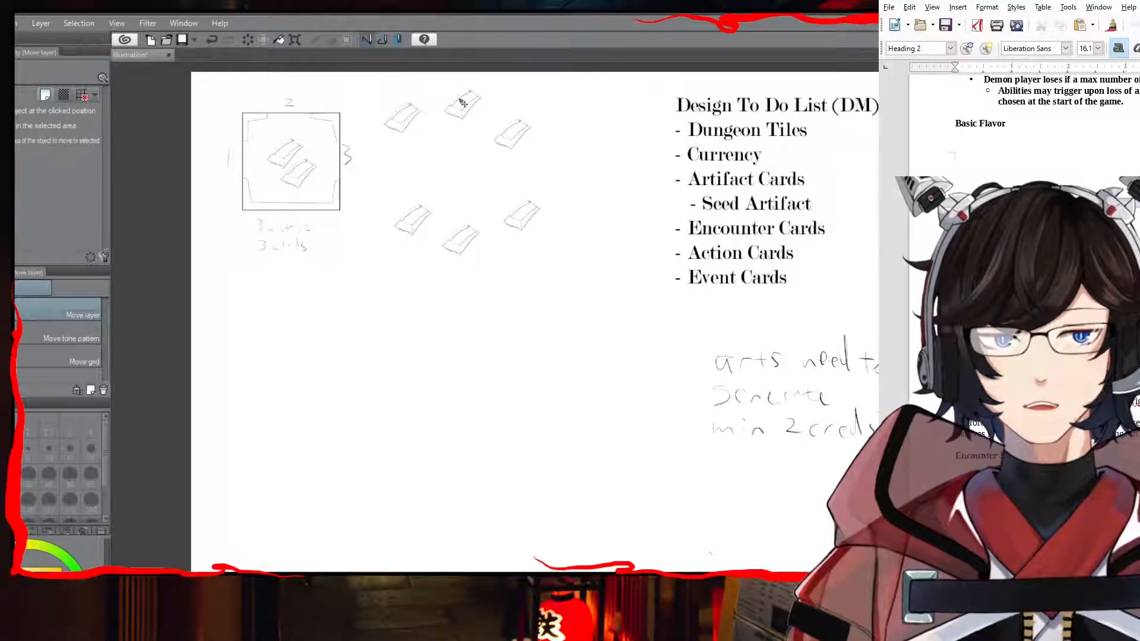
# Step: Arrange the six boxes in a row as a single box, a pair and an overlapping cluster of three
pyautogui.moveTo(502, 139); pyautogui.dragTo(462, 131)
pyautogui.moveTo(410, 219)
pyautogui.mouseDown()
pyautogui.moveTo(511, 172)
pyautogui.moveTo(526, 140)
pyautogui.mouseUp()
pyautogui.moveTo(521, 215); pyautogui.dragTo(542, 146)
pyautogui.moveTo(461, 237)
pyautogui.mouseDown()
pyautogui.moveTo(547, 126)
pyautogui.moveTo(506, 155)
pyautogui.moveTo(496, 183)
pyautogui.mouseUp()
# Step: Select the three-box cluster and shift it slightly up and away from the pair, and nudge the single box away on the other side
pyautogui.press('m')
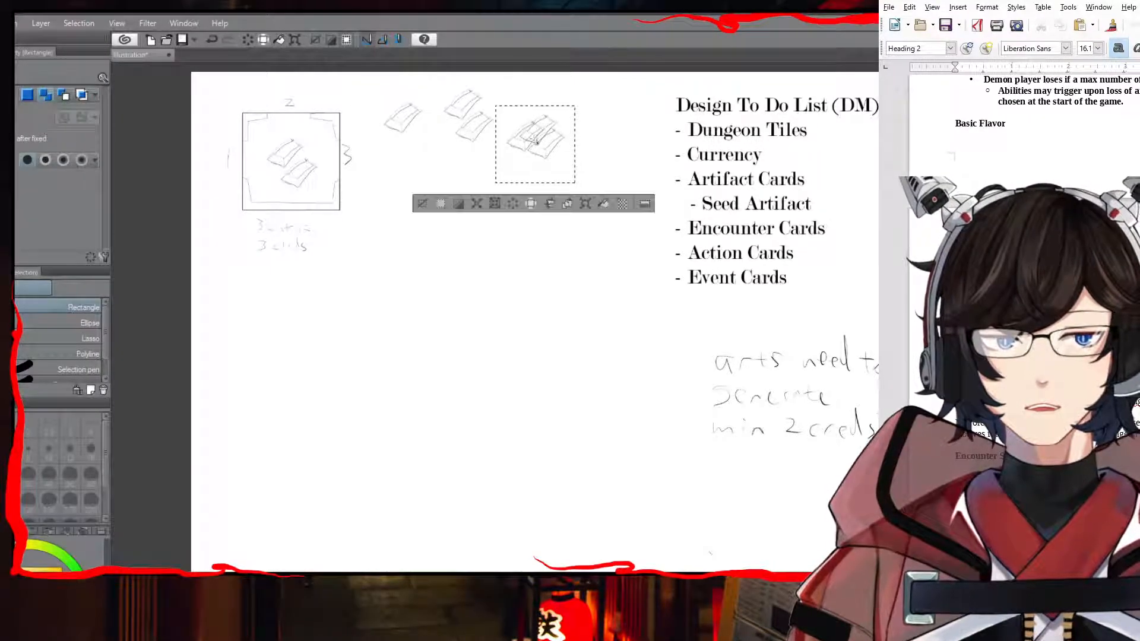
pyautogui.press('k')
pyautogui.moveTo(535, 142)
pyautogui.mouseDown()
pyautogui.moveTo(540, 117)
pyautogui.moveTo(559, 113)
pyautogui.moveTo(539, 110)
pyautogui.moveTo(538, 127)
pyautogui.moveTo(583, 136)
pyautogui.moveTo(556, 135)
pyautogui.mouseUp()
pyautogui.click(459, 201)
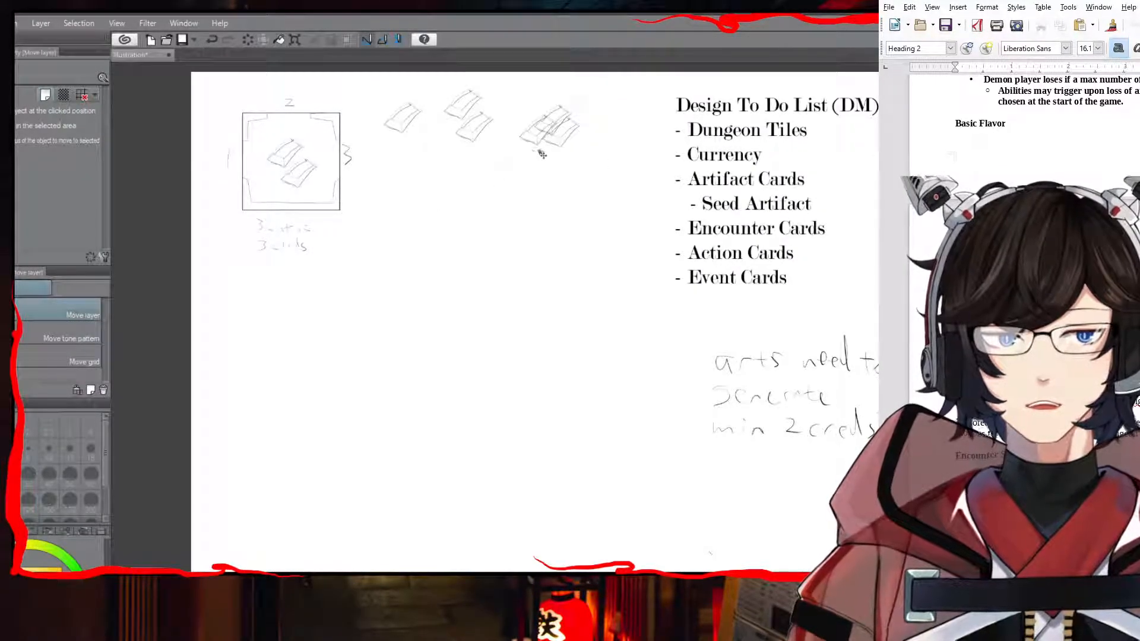
pyautogui.moveTo(412, 127); pyautogui.dragTo(403, 132)
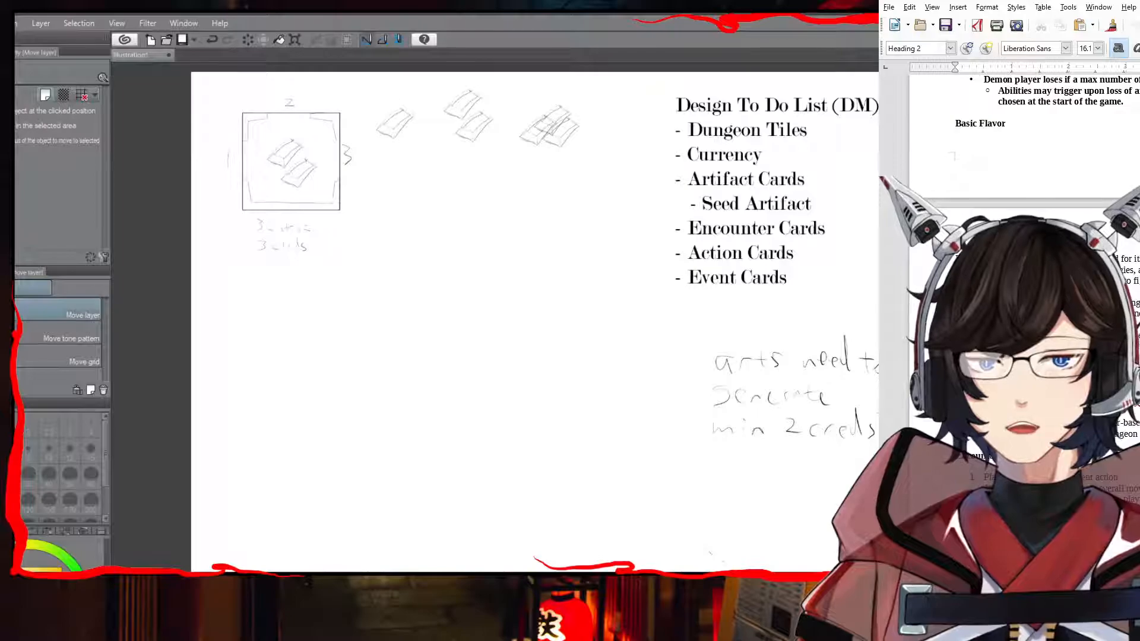
# Step: Start a new text object just below the single slanted box
pyautogui.press('t')
pyautogui.click(387, 155)
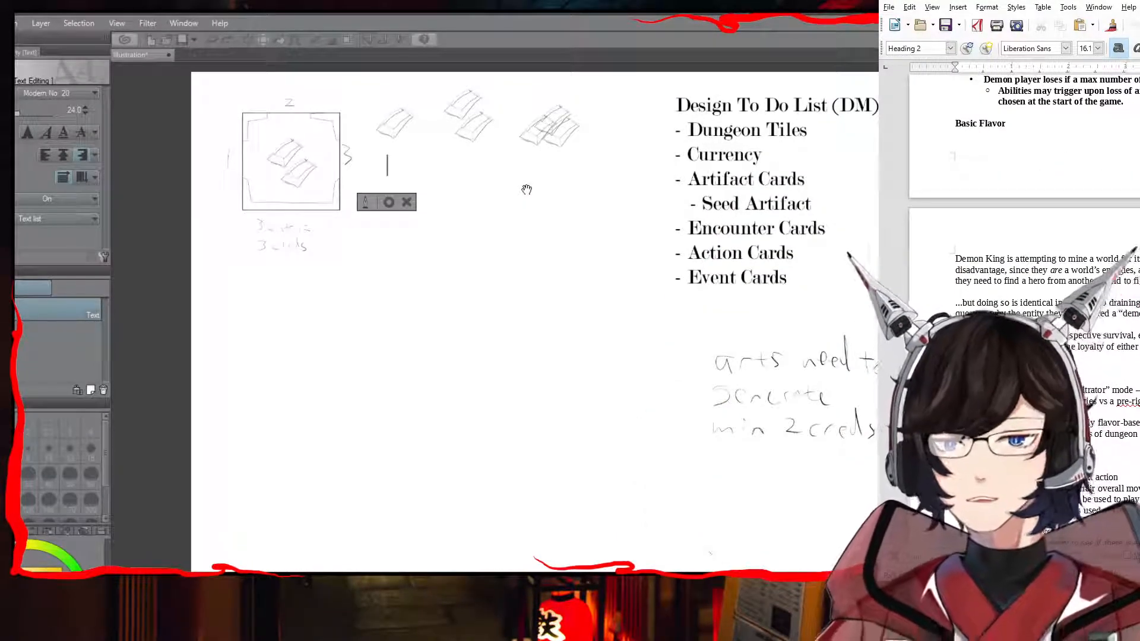
pyautogui.press('Escape')
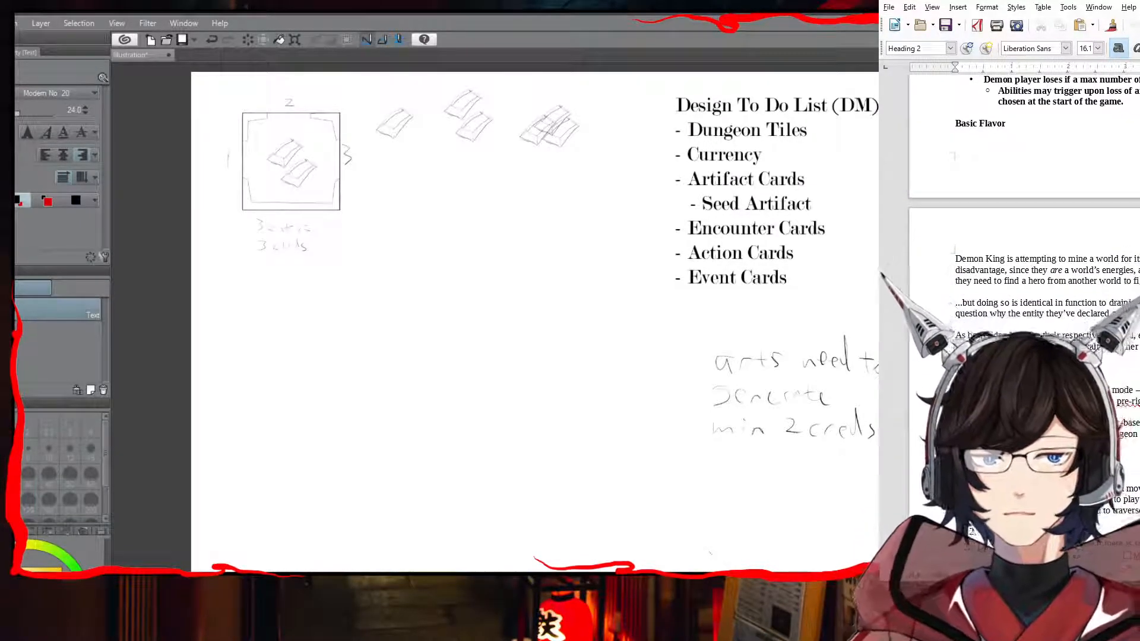
pyautogui.click(384, 161)
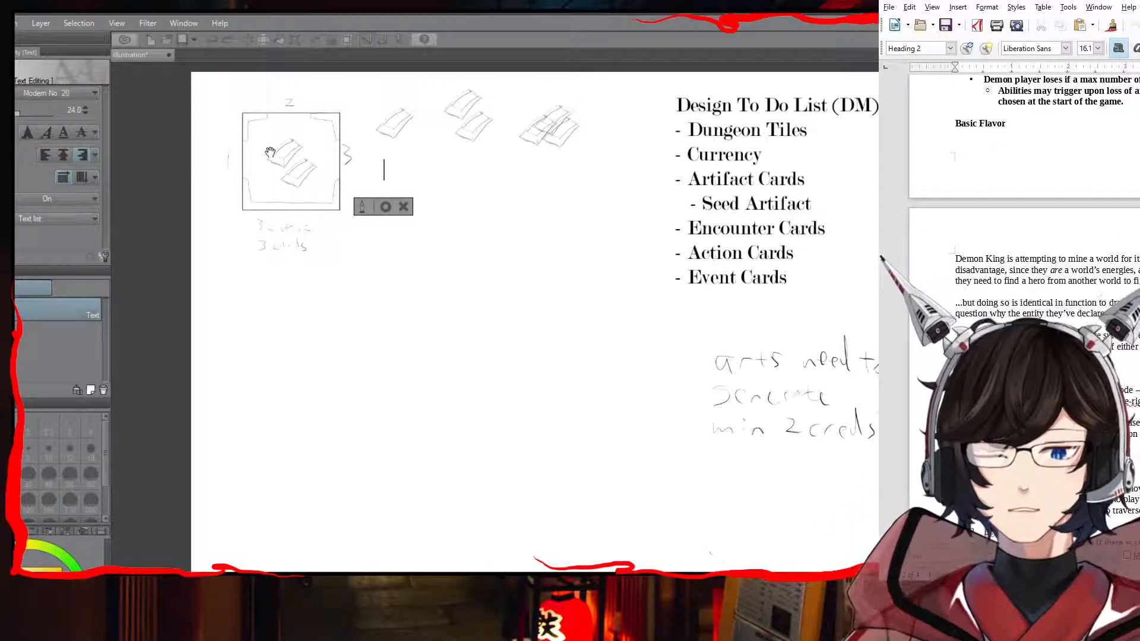
pyautogui.write('Ore')
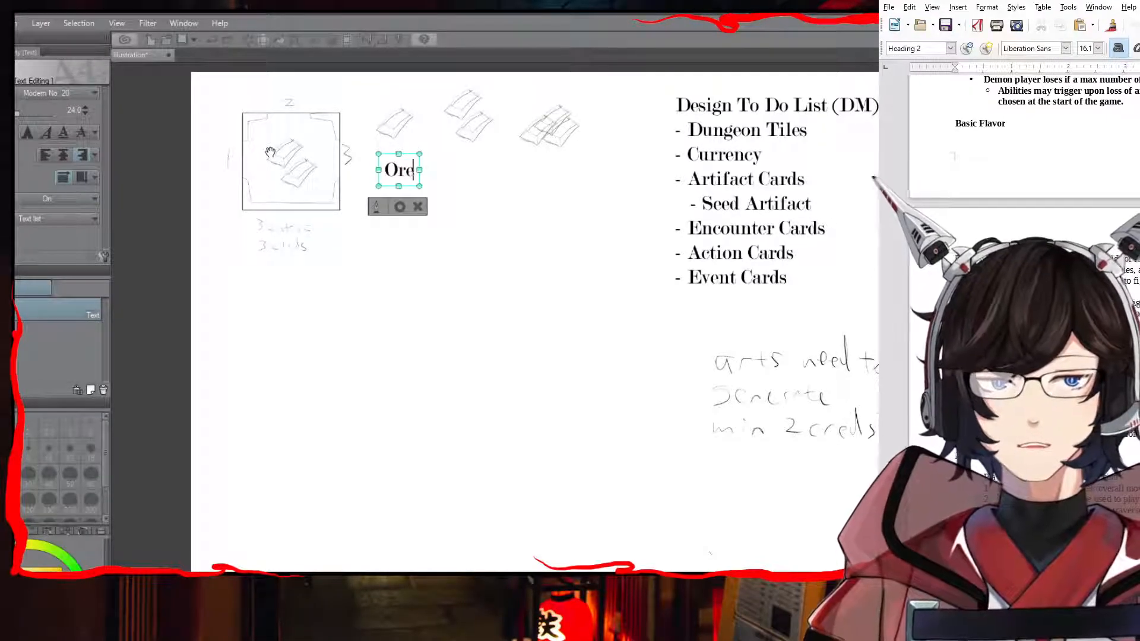
pyautogui.write(': tota')
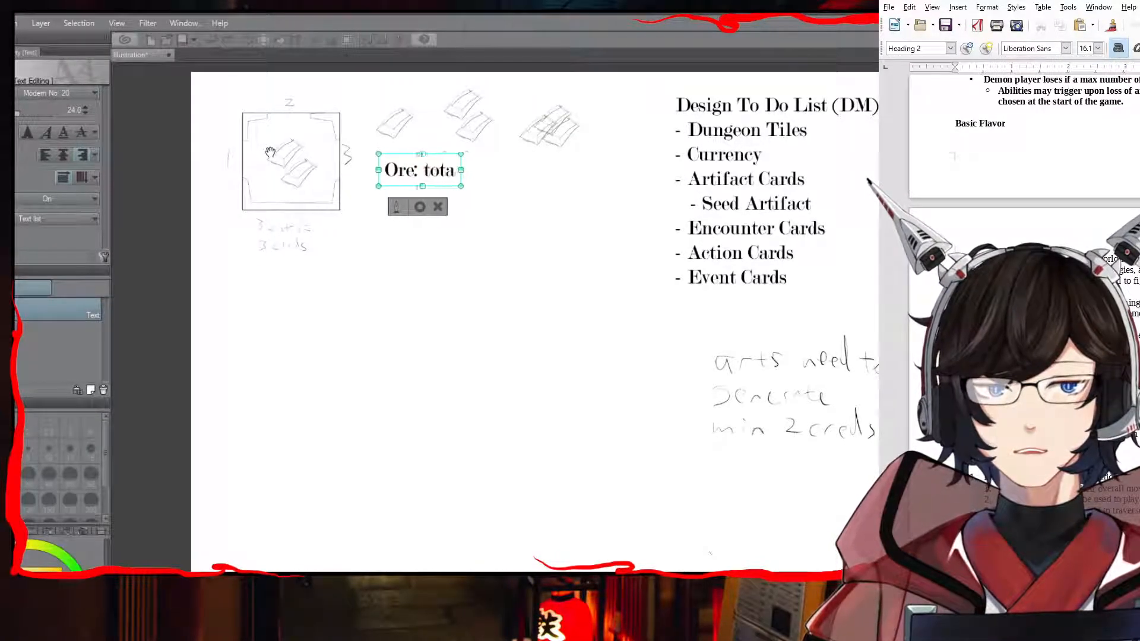
pyautogui.write('l # of bars')
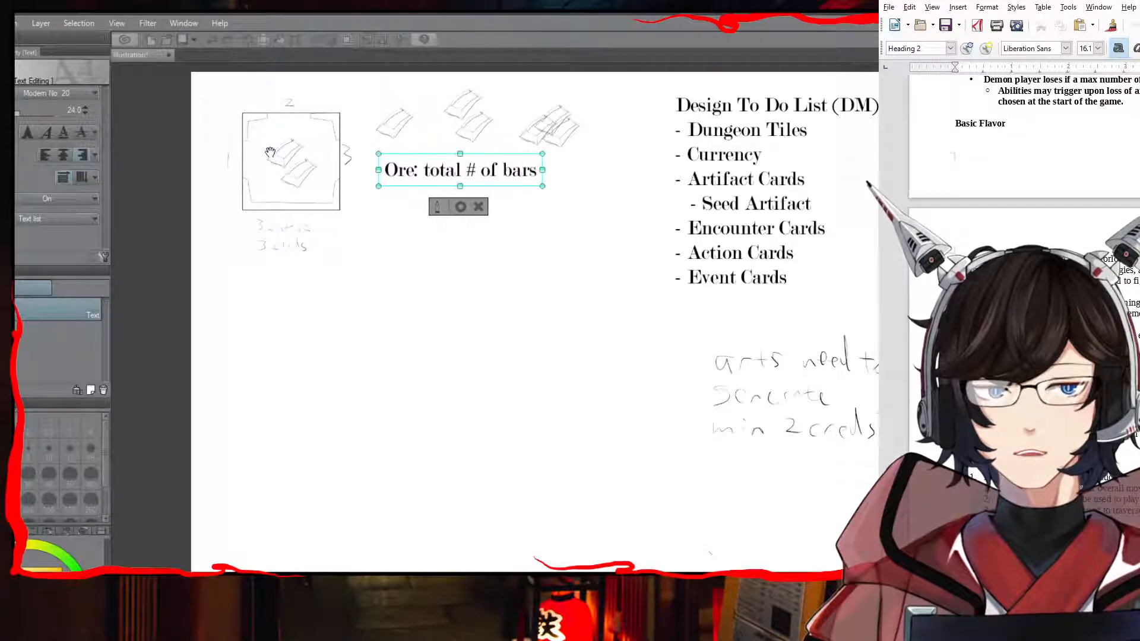
pyautogui.write(' shown is total or')
pyautogui.press('BackSpace')
pyautogui.press('BackSpace')
pyautogui.press('BackSpace')
pyautogui.press('BackSpace')
pyautogui.press('BackSpace')
pyautogui.press('BackSpace')
pyautogui.press('BackSpace')
pyautogui.press('BackSpace')
pyautogui.press('BackSpace')
pyautogui.press('BackSpace')
pyautogui.press('BackSpace')
pyautogui.press('BackSpace')
pyautogui.press('BackSpace')
pyautogui.press('BackSpace')
pyautogui.press('BackSpace')
pyautogui.press('BackSpace')
pyautogui.press('BackSpace')
pyautogui.press('BackSpace')
pyautogui.press('BackSpace')
pyautogui.press('BackSpace')
pyautogui.press('BackSpace')
pyautogui.press('BackSpace')
pyautogui.press('BackSpace')
pyautogui.press('BackSpace')
pyautogui.press('BackSpace')
pyautogui.press('BackSpace')
pyautogui.press('BackSpace')
pyautogui.press('BackSpace')
pyautogui.press('BackSpace')
pyautogui.press('BackSpace')
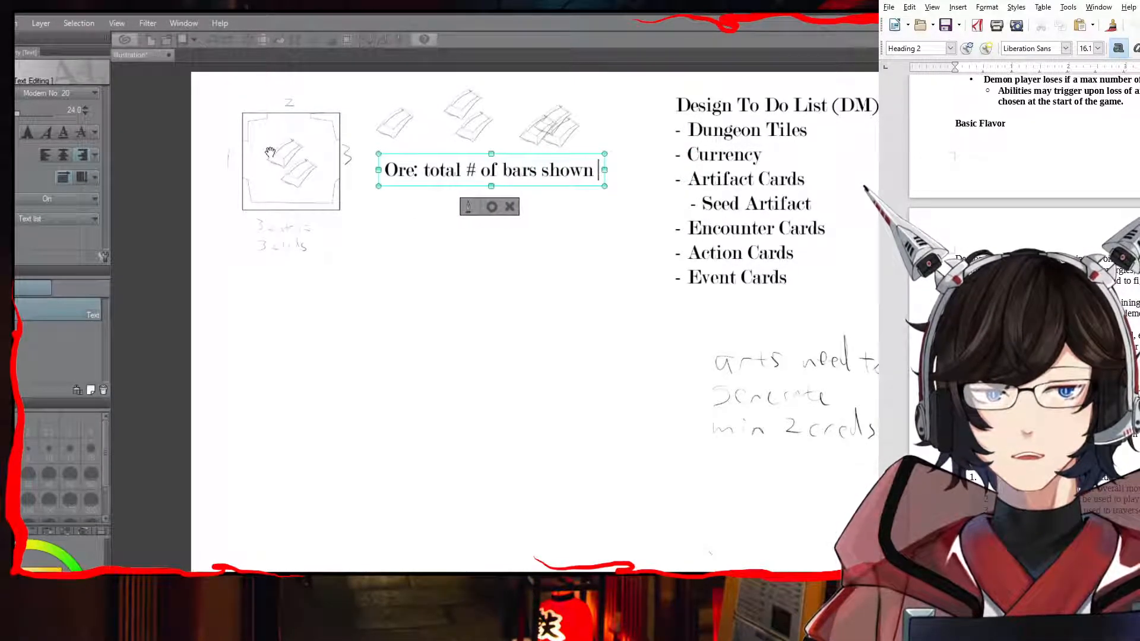
pyautogui.press('BackSpace')
pyautogui.press('BackSpace')
pyautogui.press('BackSpace')
pyautogui.press('BackSpace')
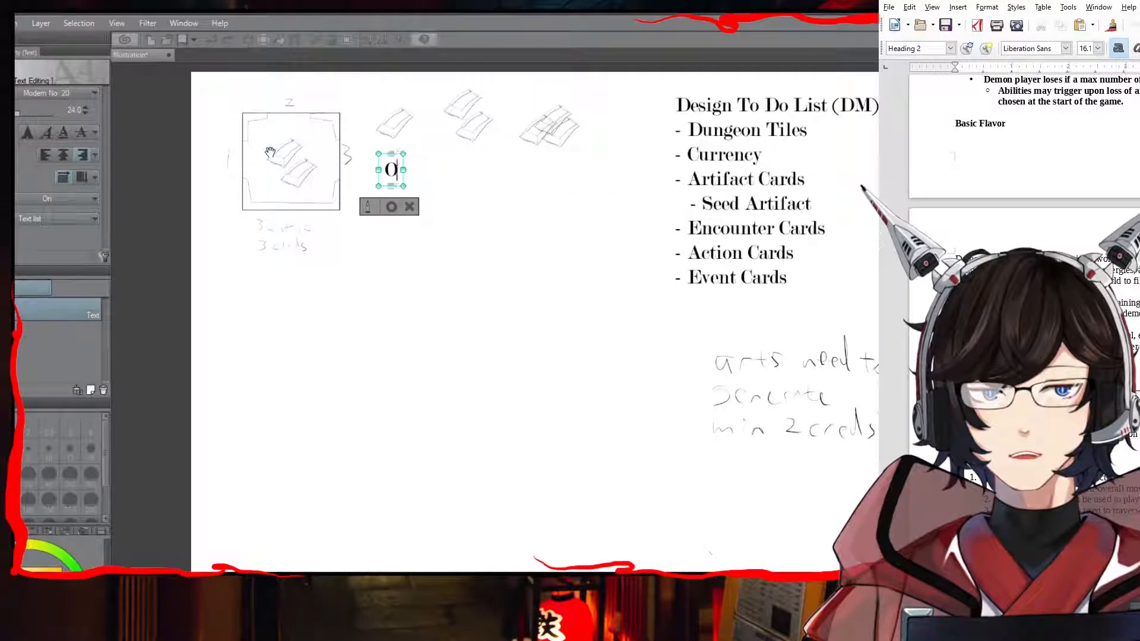
# Step: Write "Ore: total # of bars shown is" with "the total amount supported by" on a second line below the boxes
pyautogui.write('Ore: to')
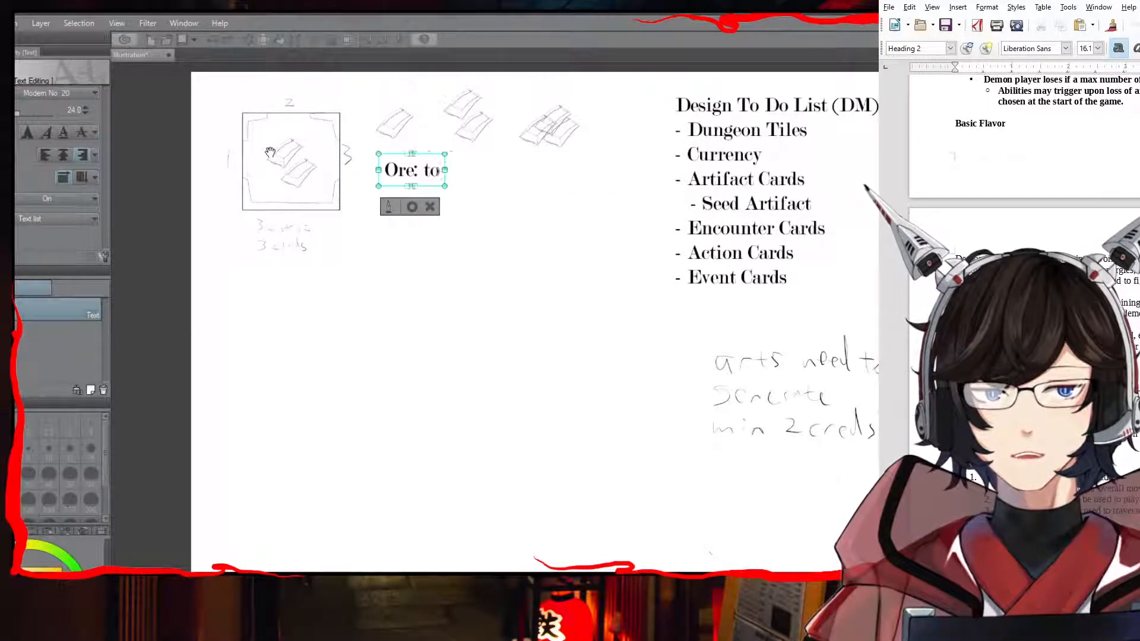
pyautogui.write('tal # of bars shown')
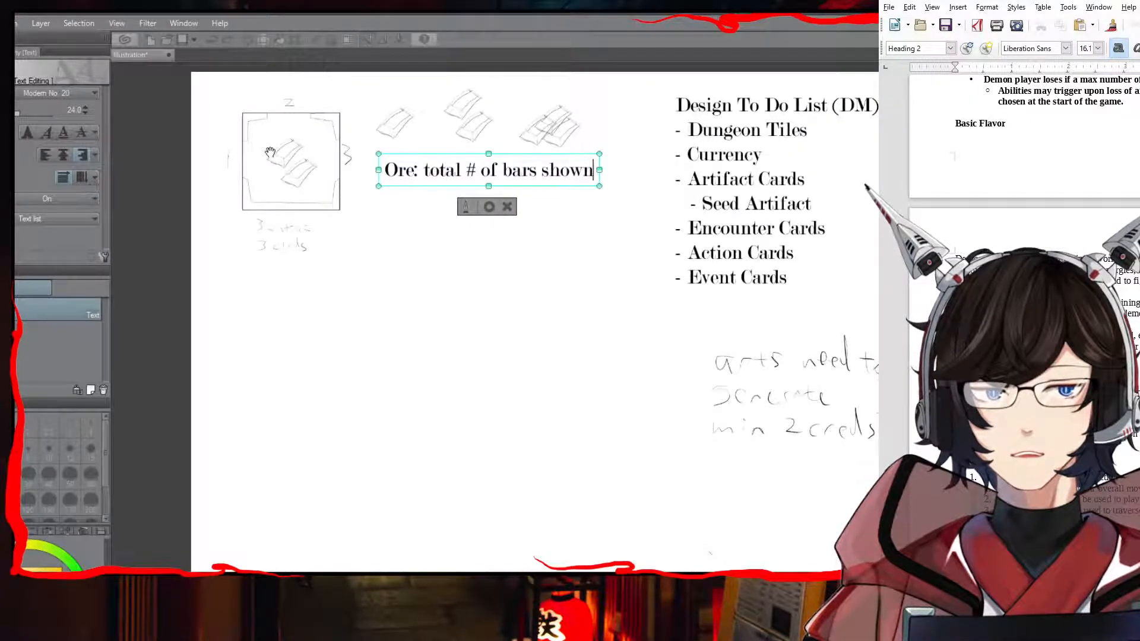
pyautogui.write(' is ')
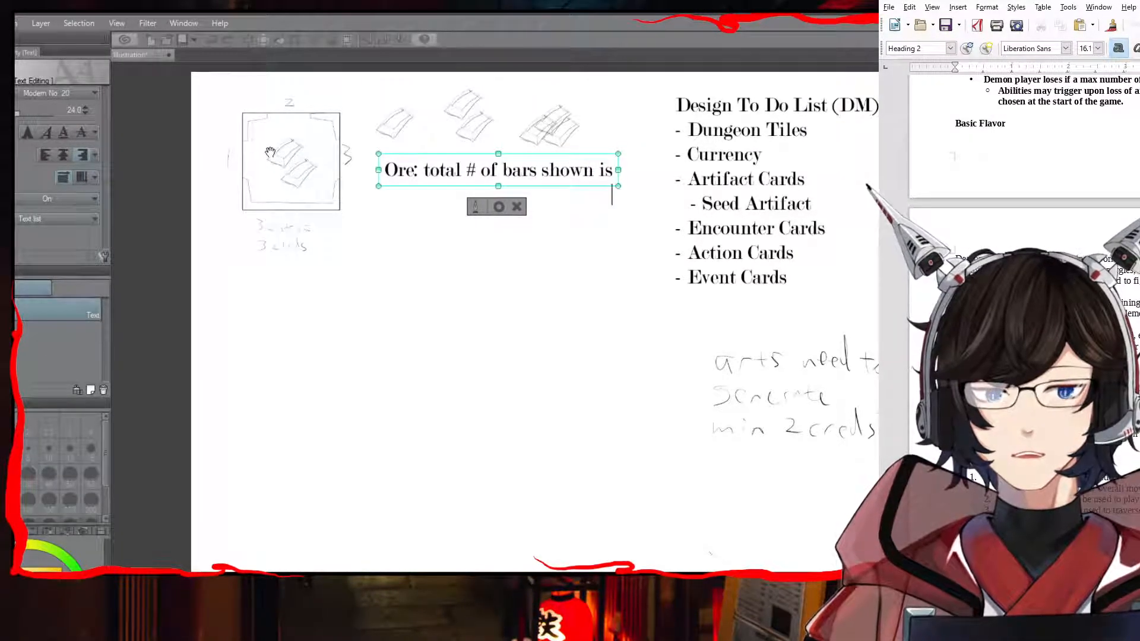
pyautogui.write('the total amount')
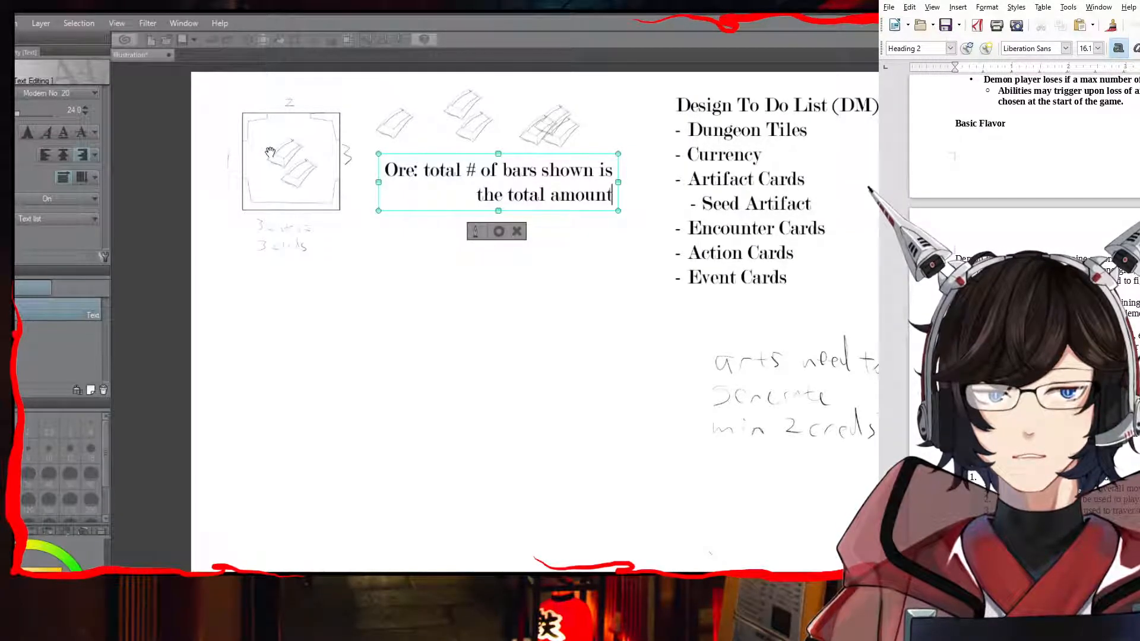
pyautogui.write('supp')
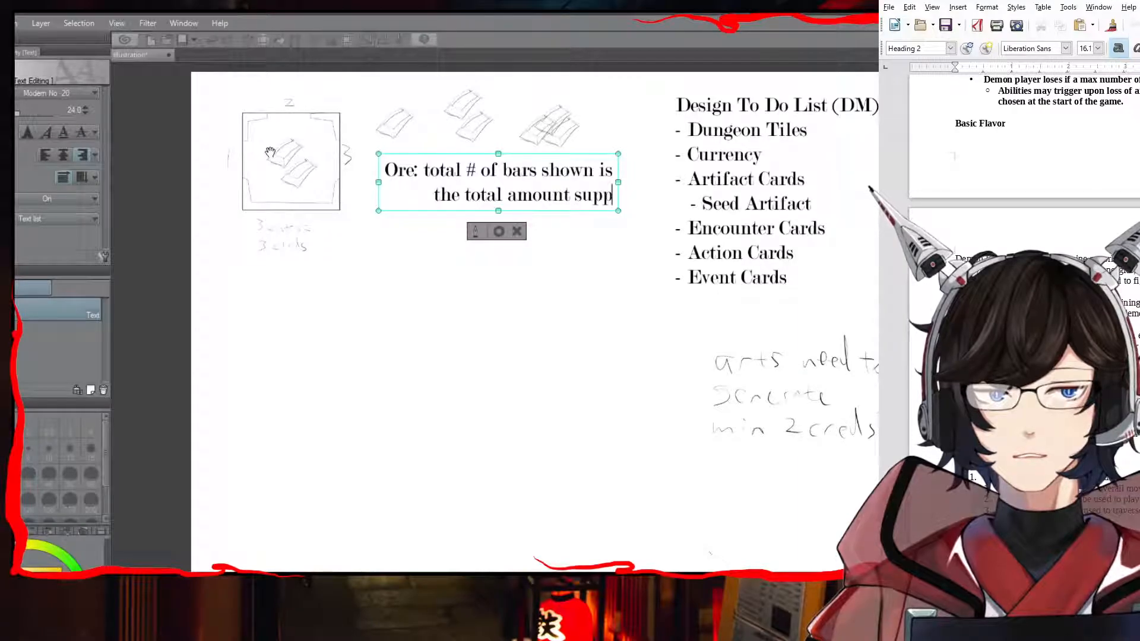
pyautogui.write('orted by')
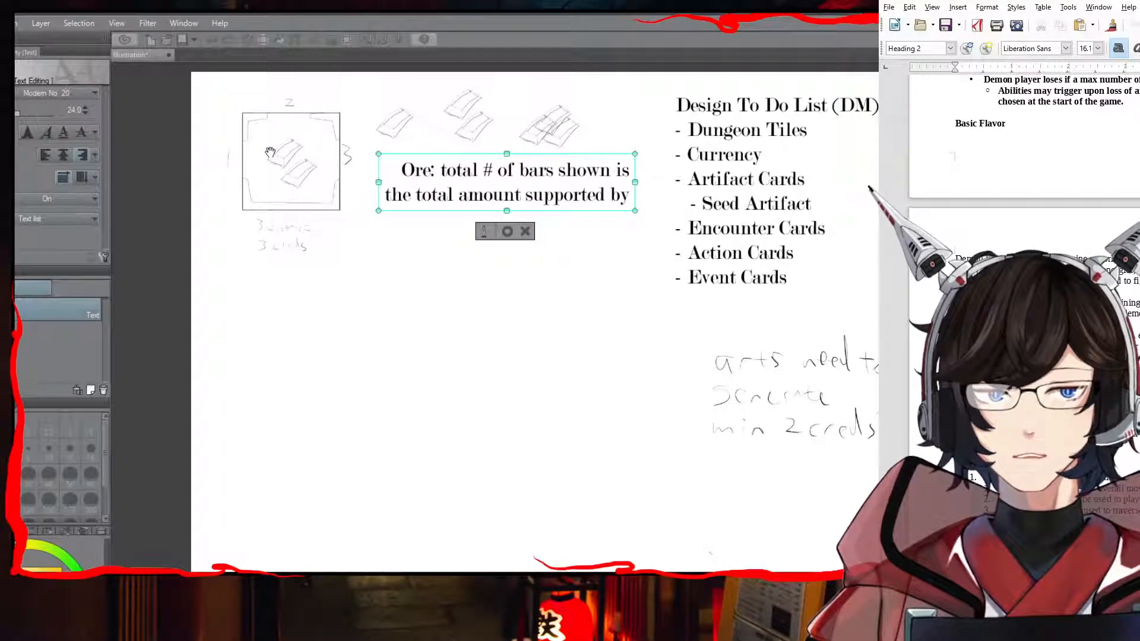
# Step: Left-align the whole ore note and return to the end of its text for further writing
pyautogui.hotkey('ctrl', 'a')
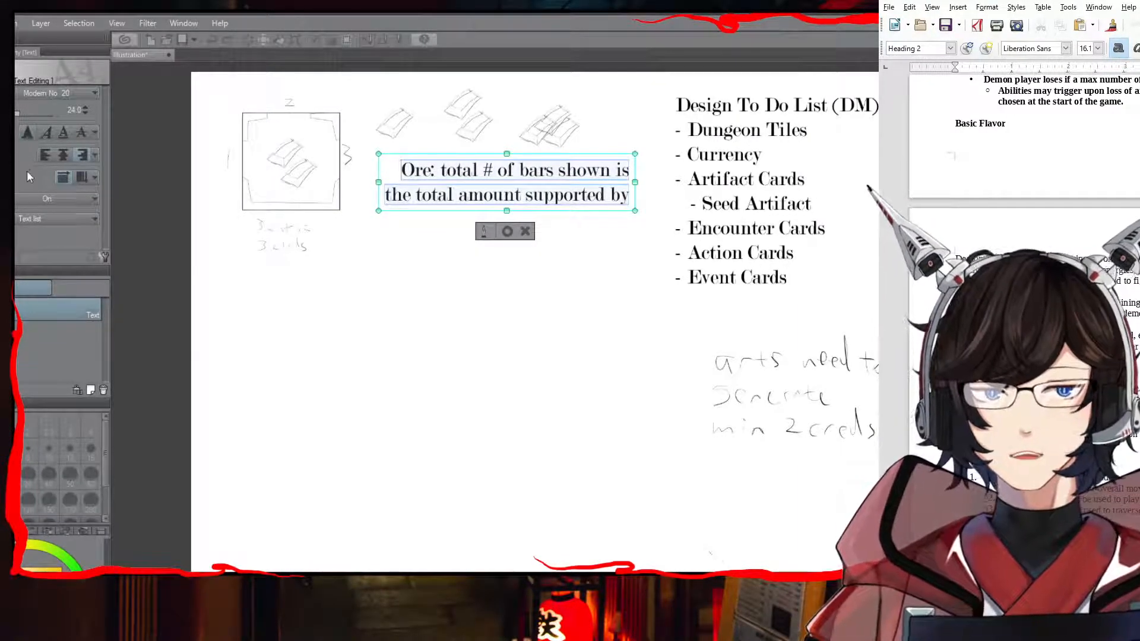
pyautogui.click(42, 158)
pyautogui.click(624, 193)
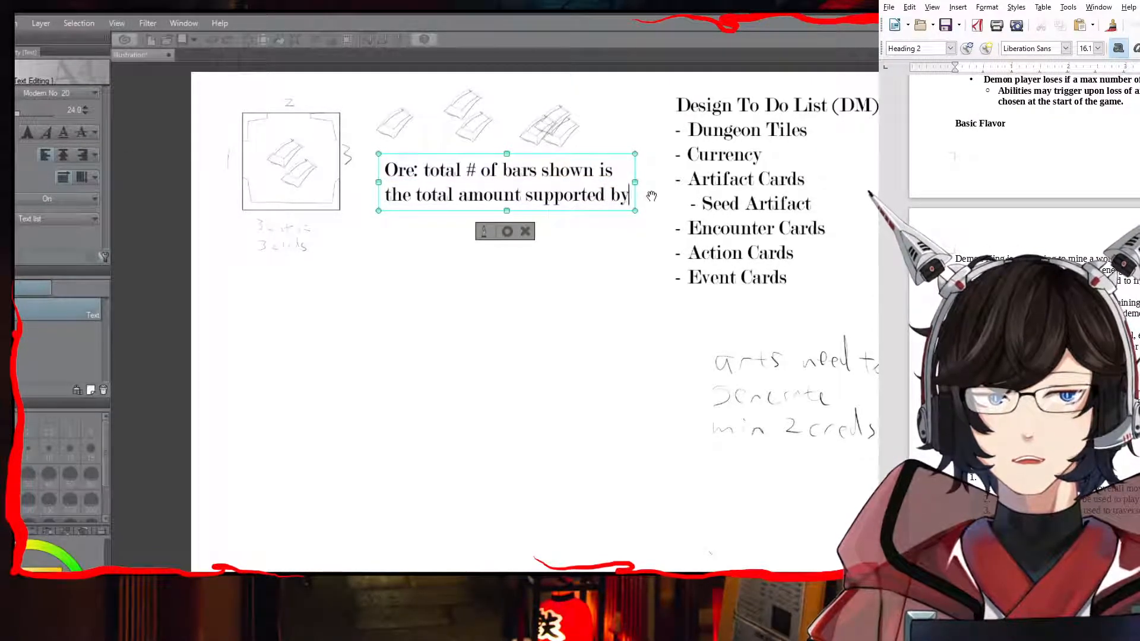
# Step: Try continuing the ore note with "the dungeon", and remove that wording together with the preceding "by"
pyautogui.write('the dungeon')
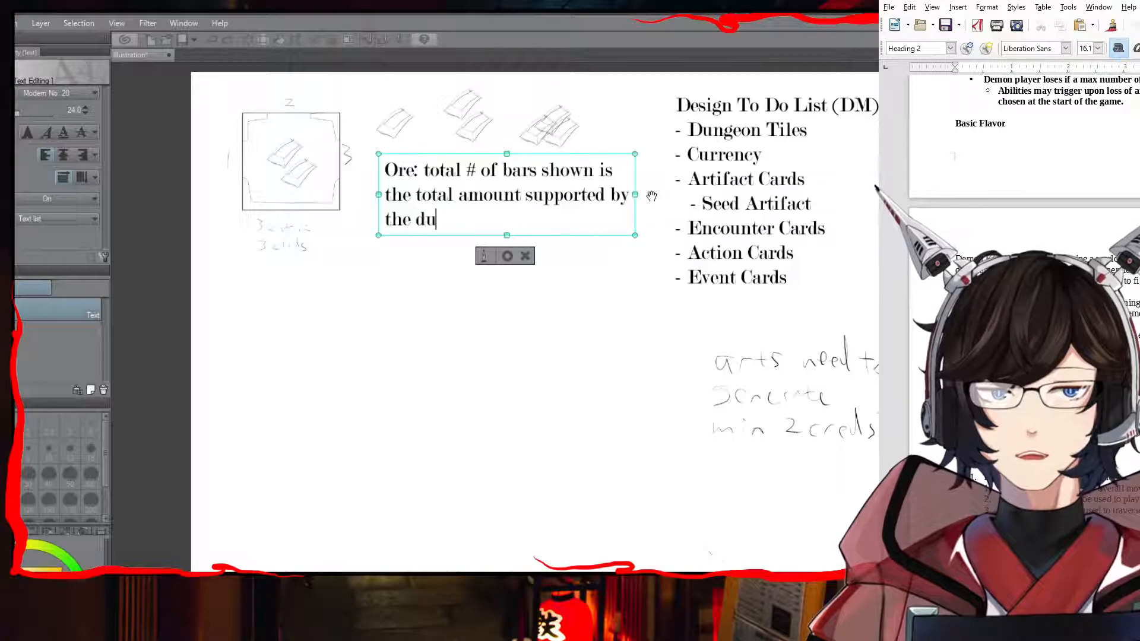
pyautogui.press('BackSpace')
pyautogui.press('BackSpace')
pyautogui.press('BackSpace')
pyautogui.press('BackSpace')
pyautogui.press('BackSpace')
pyautogui.press('BackSpace')
pyautogui.press('BackSpace')
pyautogui.press('BackSpace')
pyautogui.press('BackSpace')
pyautogui.press('BackSpace')
pyautogui.press('BackSpace')
pyautogui.press('BackSpace')
pyautogui.press('BackSpace')
pyautogui.press('BackSpace')
pyautogui.press('BackSpace')
pyautogui.press('BackSpace')
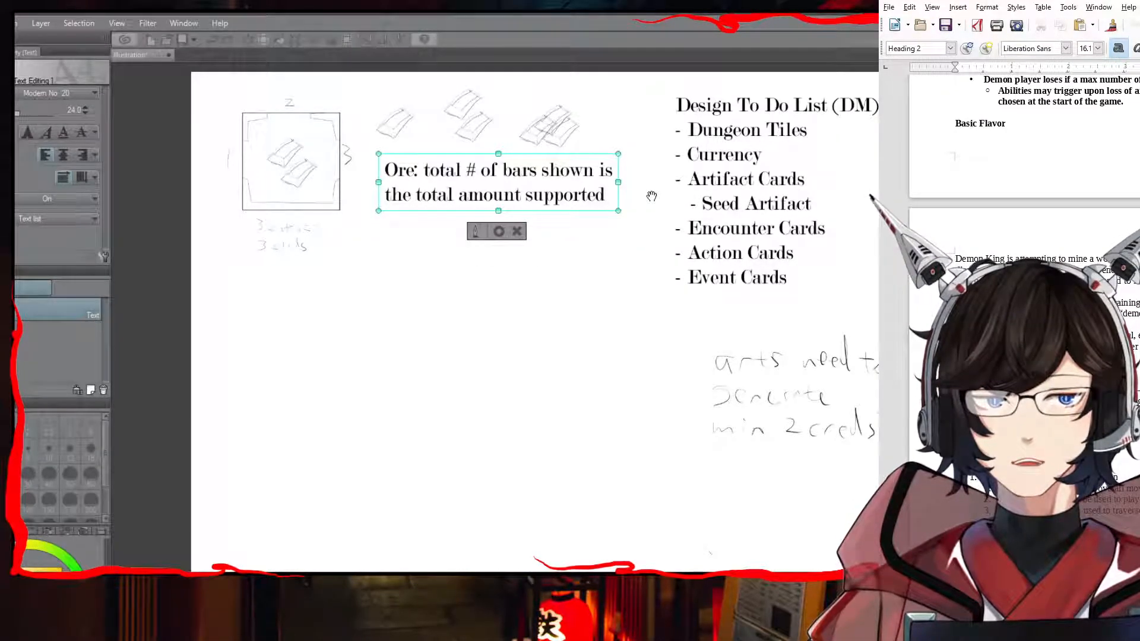
# Step: Change "supported" to "supportable" and begin a third line of the note with "among"
pyautogui.press('BackSpace')
pyautogui.write('able among')
pyautogui.press('BackSpace')
pyautogui.press('BackSpace')
pyautogui.press('BackSpace')
pyautogui.press('BackSpace')
pyautogui.press('BackSpace')
pyautogui.press('BackSpace')
pyautogui.press('BackSpace')
pyautogui.press('BackSpace')
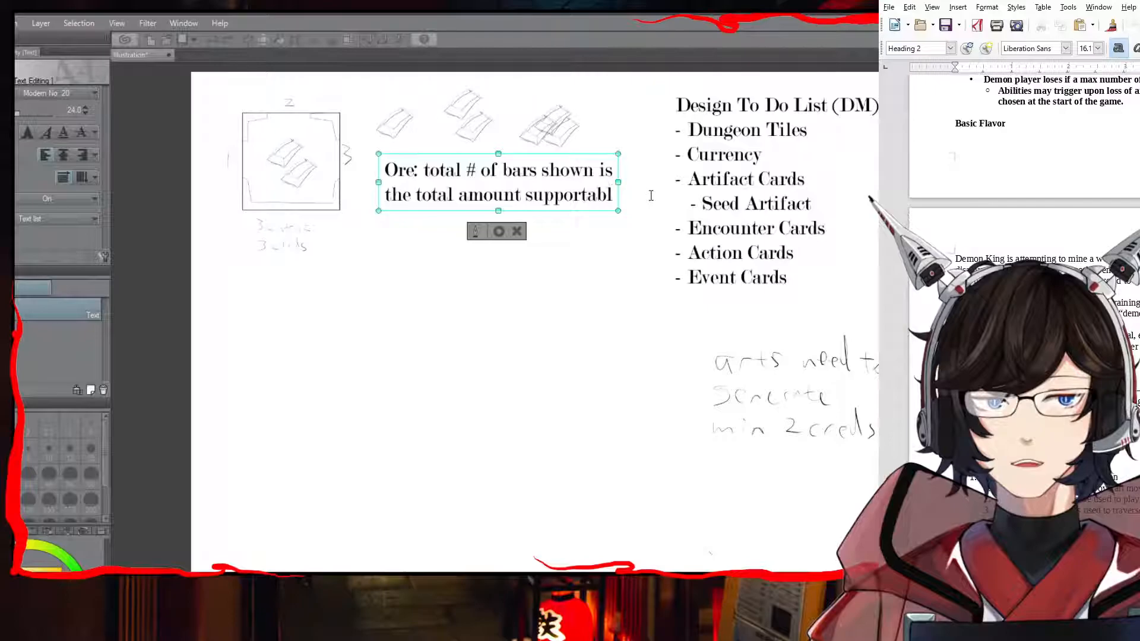
pyautogui.write('e')
pyautogui.press('Return')
pyautogui.write('among')
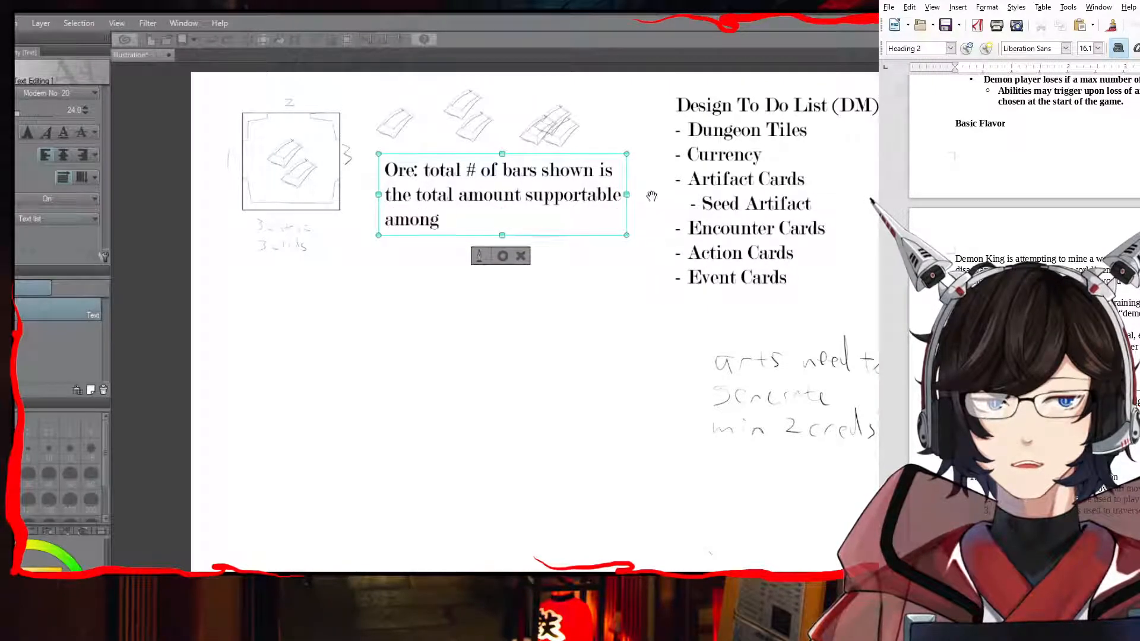
# Step: Complete the note with "artifact and encounter" and, on a fourth line, "cards in play", and commit the text
pyautogui.write(' artifact and en')
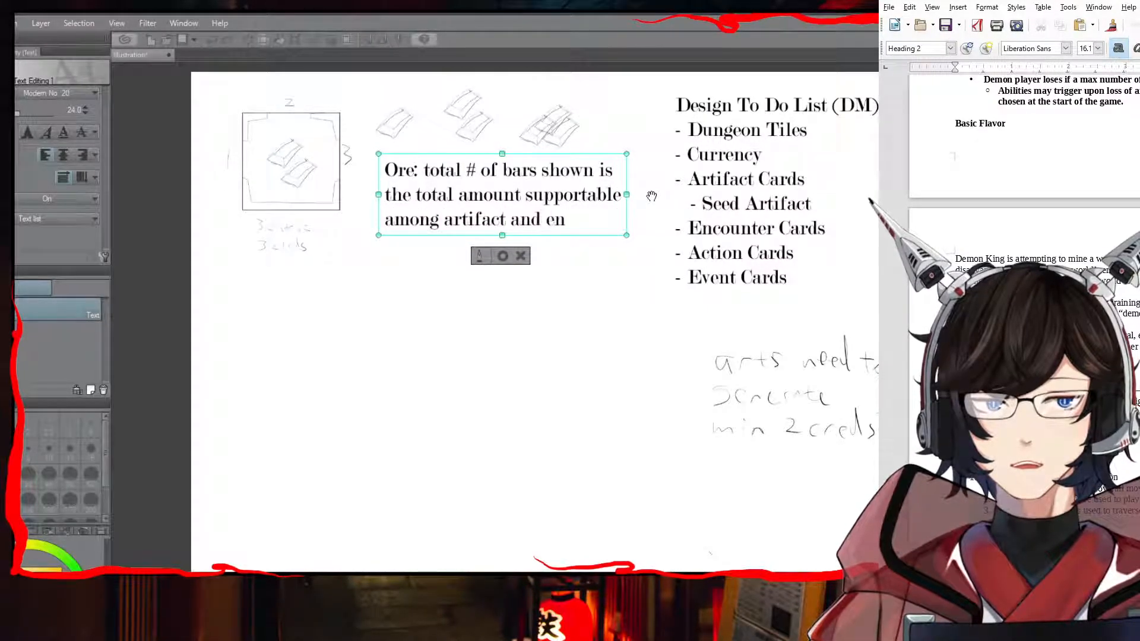
pyautogui.write('counter')
pyautogui.press('Return')
pyautogui.write('cards ')
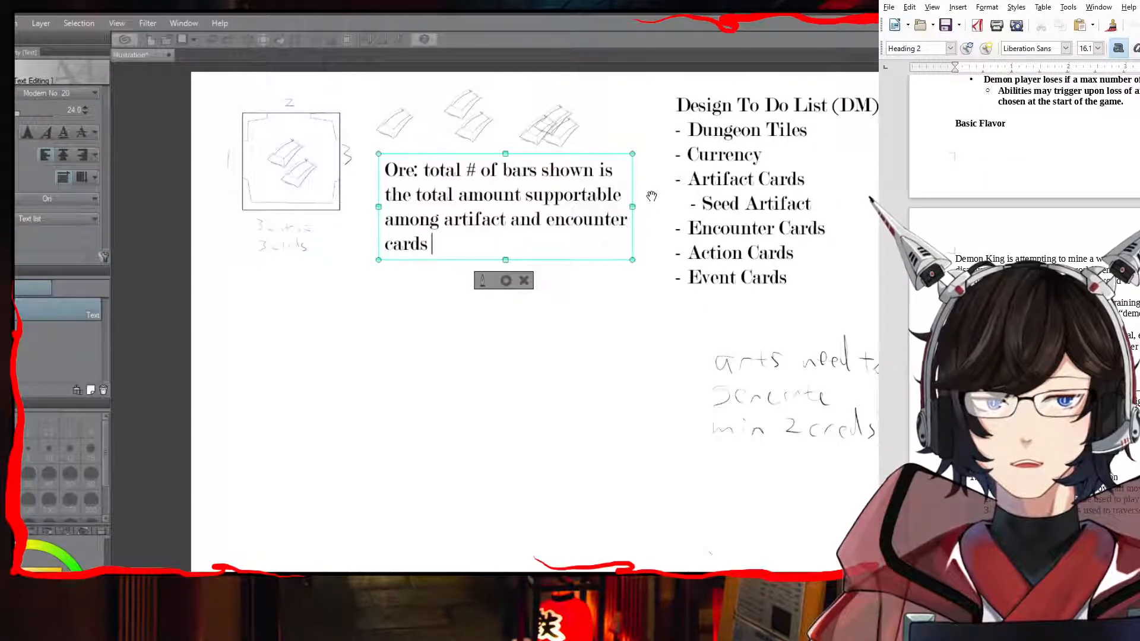
pyautogui.write('in play')
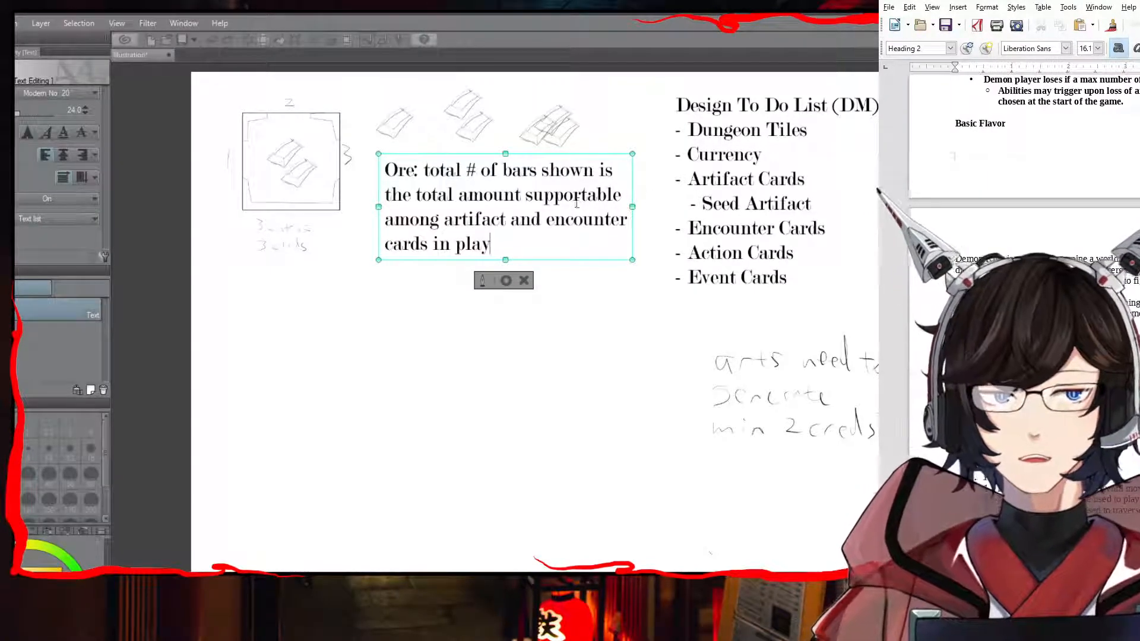
pyautogui.click(505, 288)
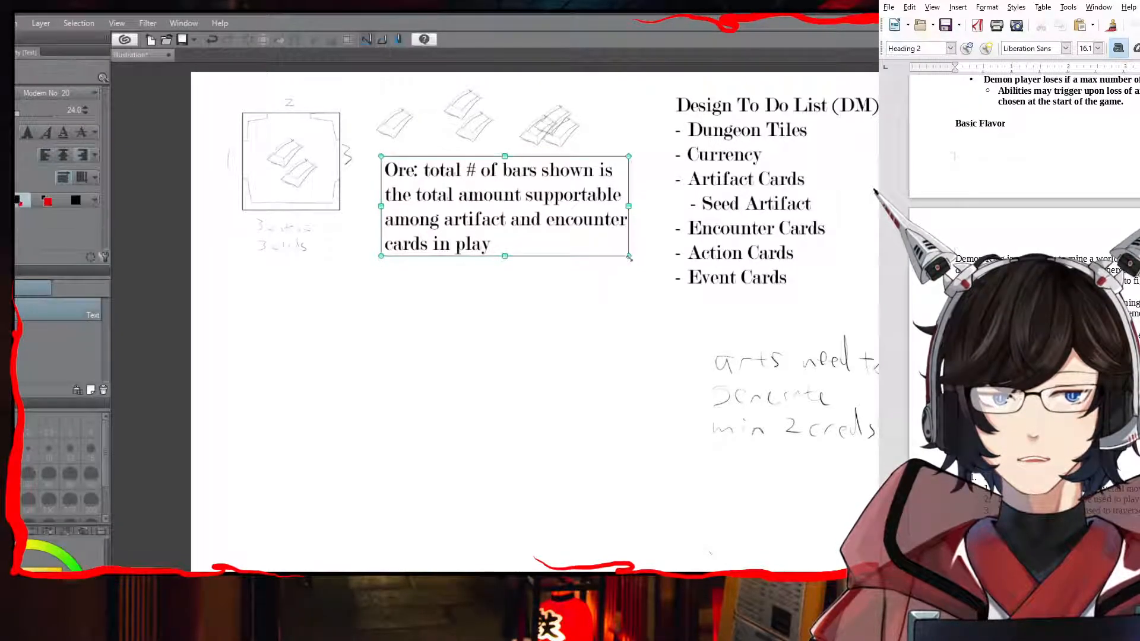
# Step: Scale the ore note down to slightly under half its size and center it just below the pair of boxes
pyautogui.moveTo(628, 254); pyautogui.dragTo(589, 224)
pyautogui.moveTo(529, 179); pyautogui.dragTo(493, 165)
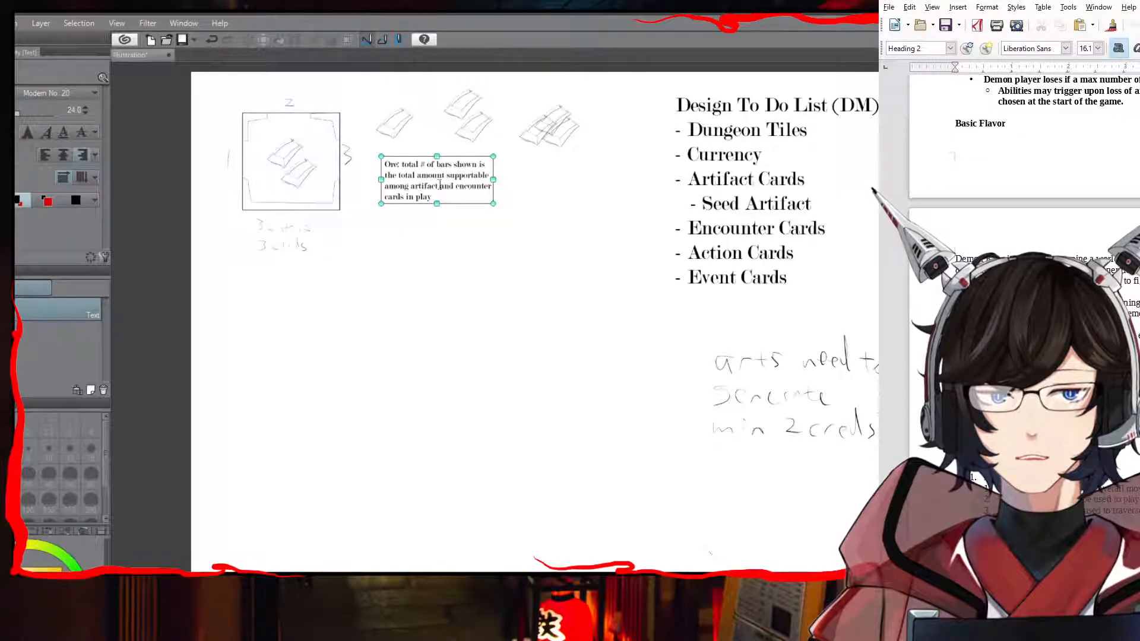
pyautogui.moveTo(408, 156); pyautogui.dragTo(438, 157)
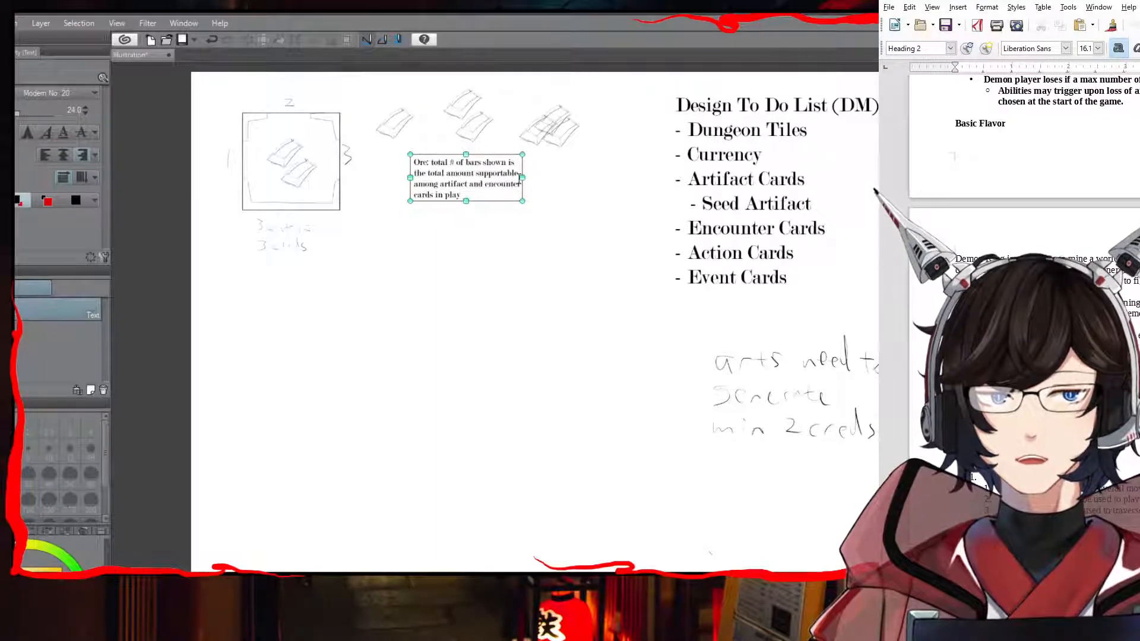
pyautogui.moveTo(529, 177)
pyautogui.mouseDown()
pyautogui.moveTo(567, 177)
pyautogui.moveTo(523, 174)
pyautogui.mouseUp()
pyautogui.moveTo(452, 160); pyautogui.dragTo(452, 154)
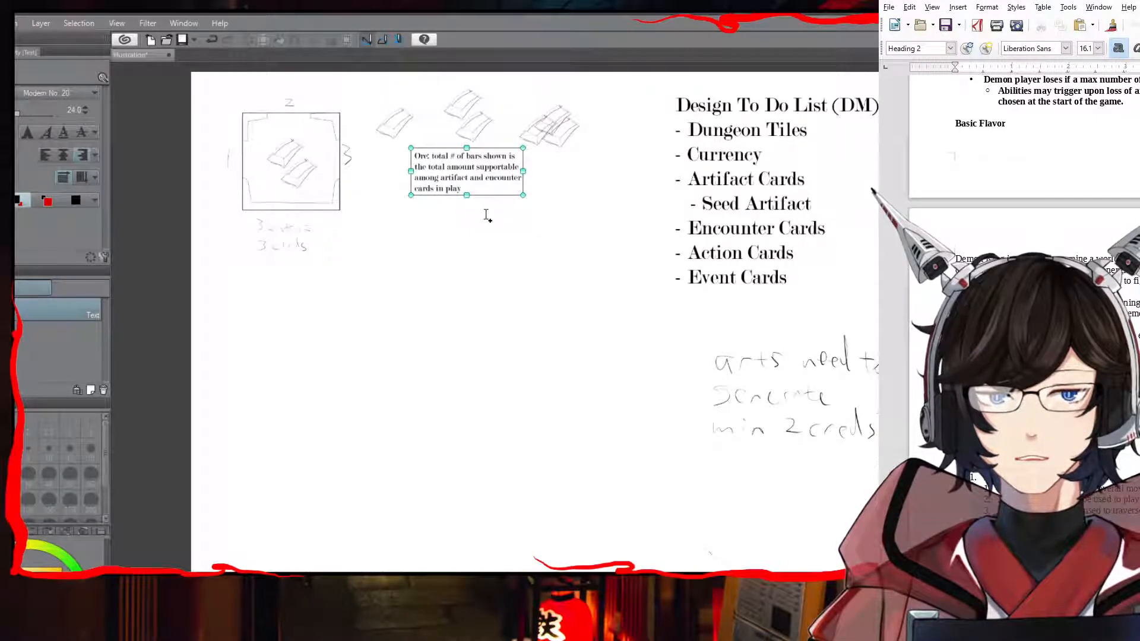
pyautogui.click(487, 215)
pyautogui.click(500, 261)
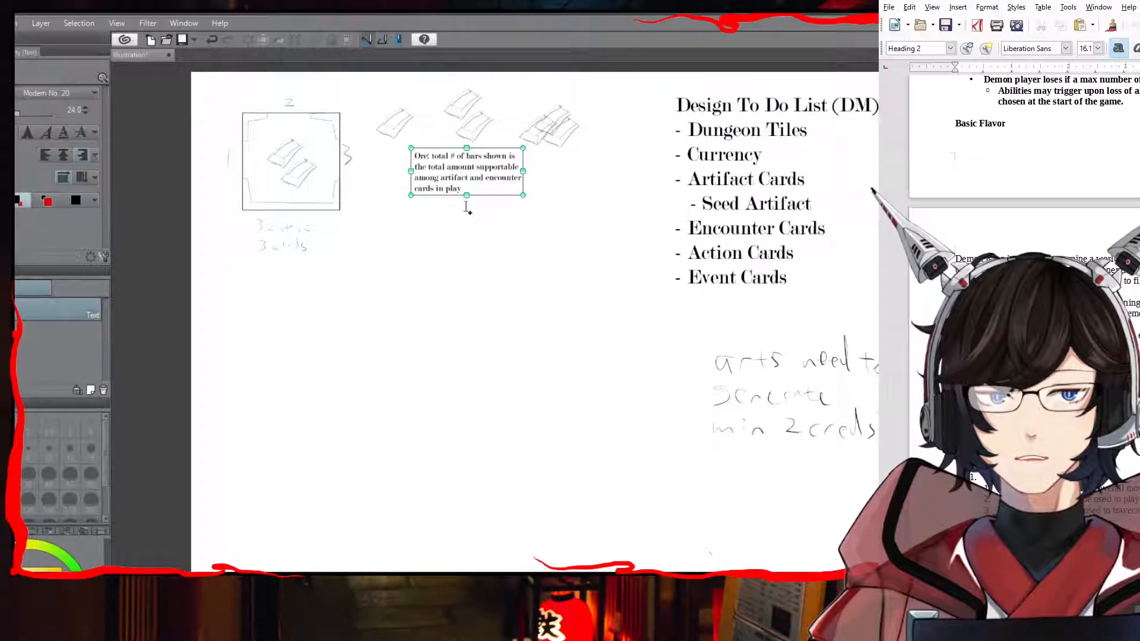
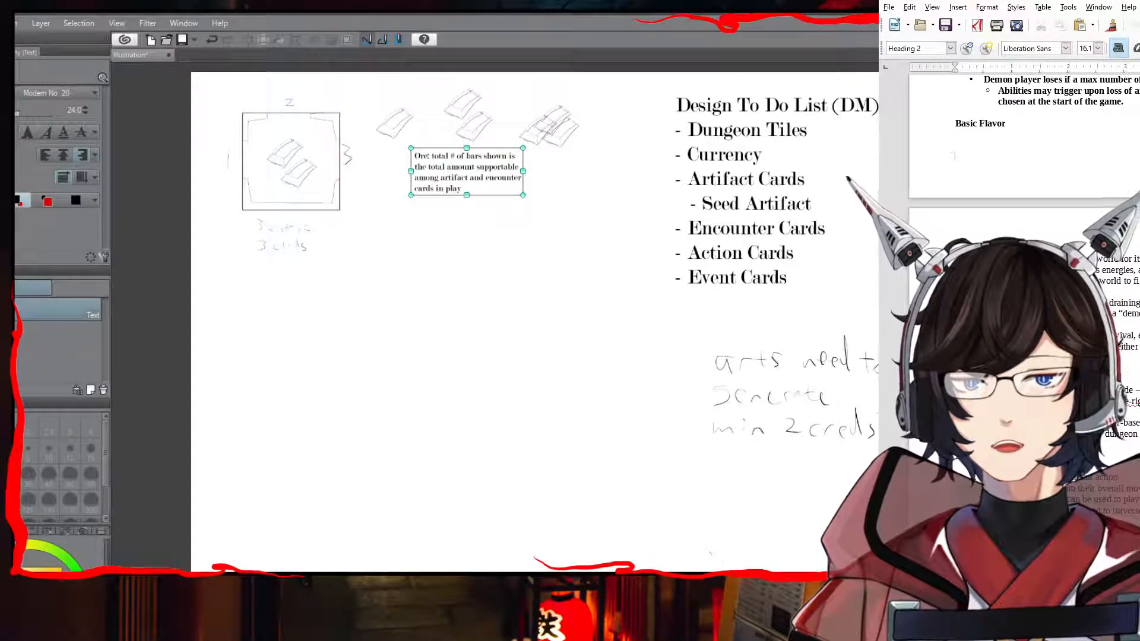
# Step: Sketch a small drumstick with the pen, diagonally just below the start of the ore note
pyautogui.press('p')
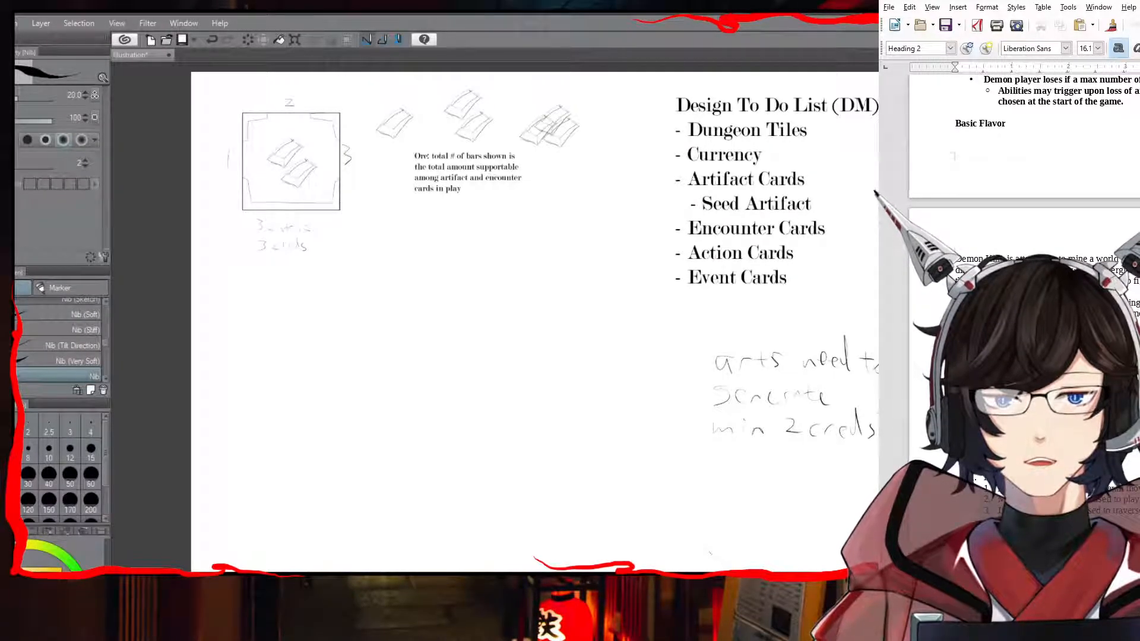
pyautogui.hotkey('ctrl', 'y')
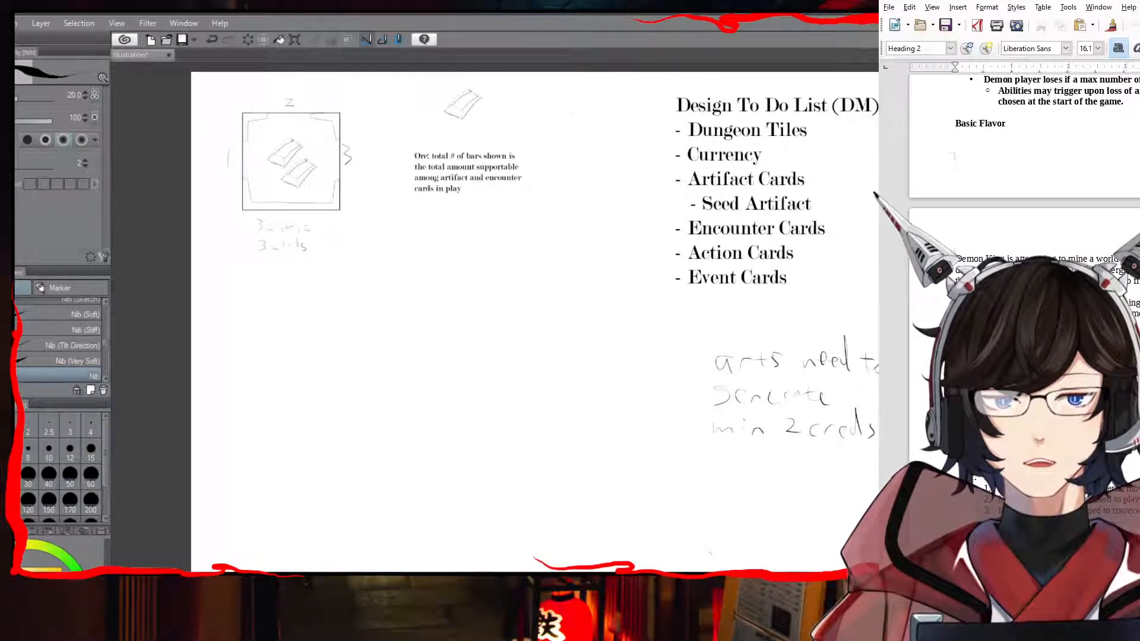
pyautogui.hotkey('ctrl', 'z')
pyautogui.hotkey('ctrl', 'y')
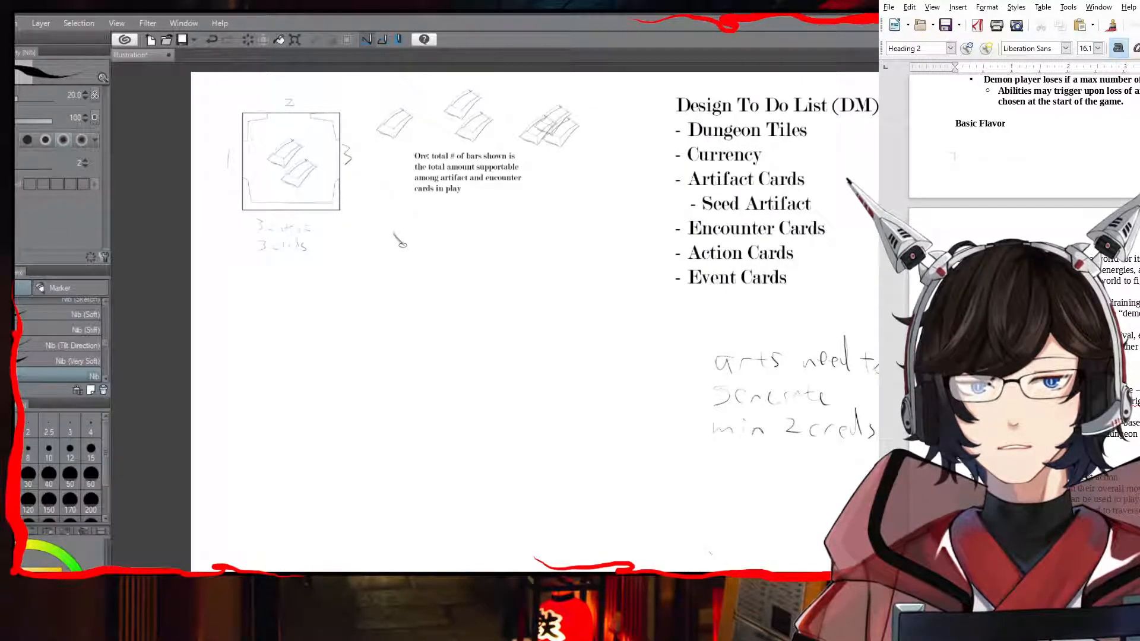
pyautogui.moveTo(409, 245); pyautogui.dragTo(399, 233)
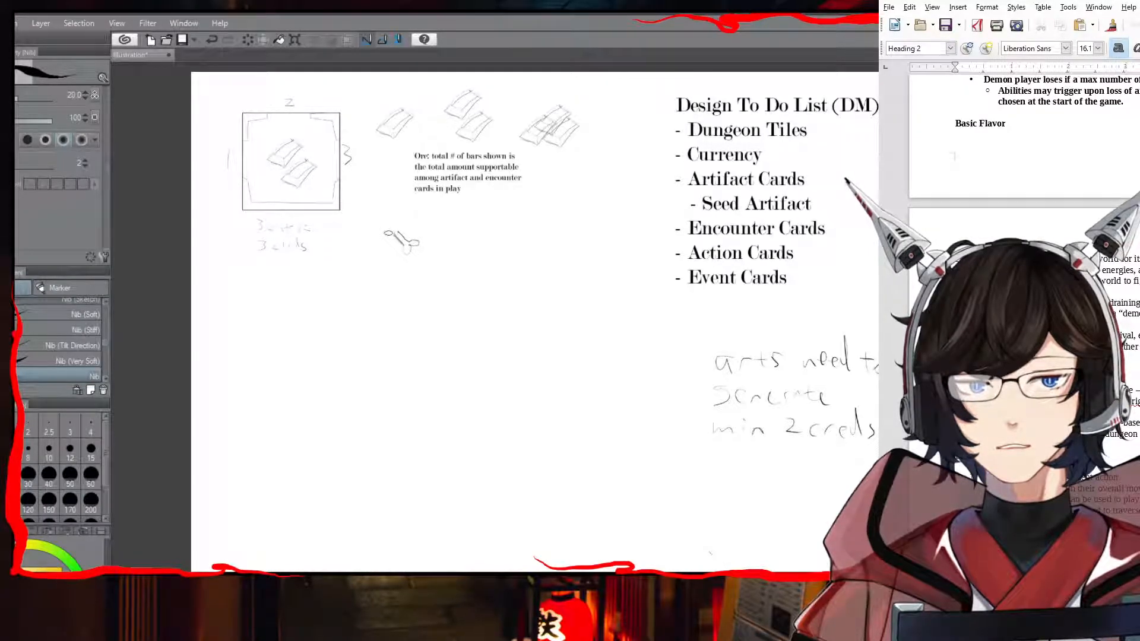
pyautogui.moveTo(398, 232)
pyautogui.mouseDown()
pyautogui.moveTo(379, 198)
pyautogui.moveTo(368, 217)
pyautogui.moveTo(385, 228)
pyautogui.mouseUp()
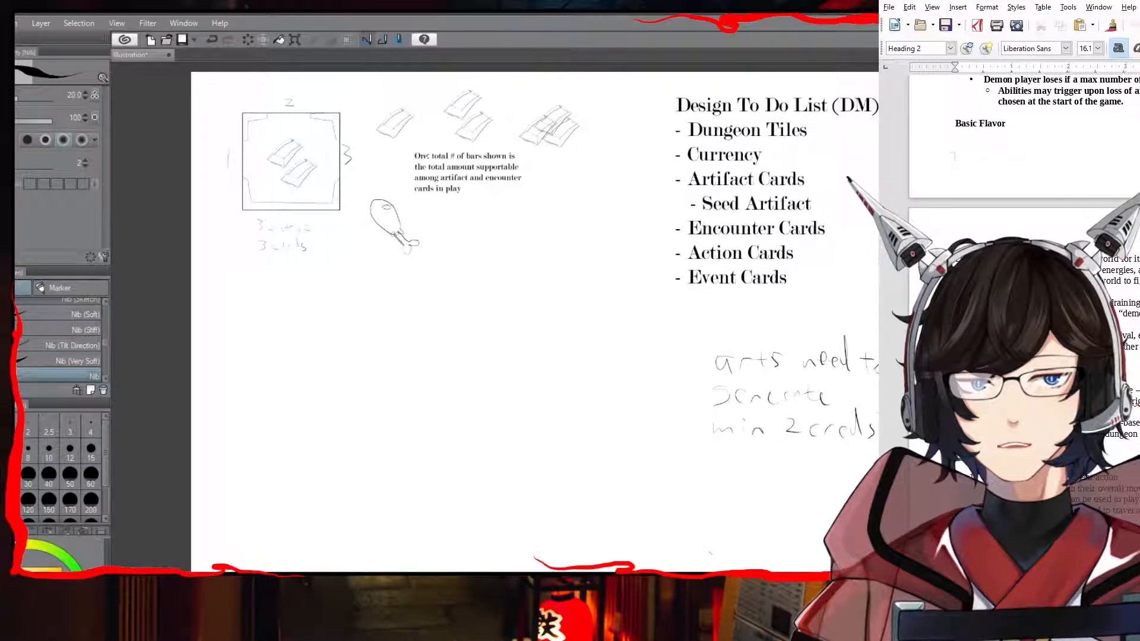
pyautogui.moveTo(385, 208); pyautogui.dragTo(391, 209)
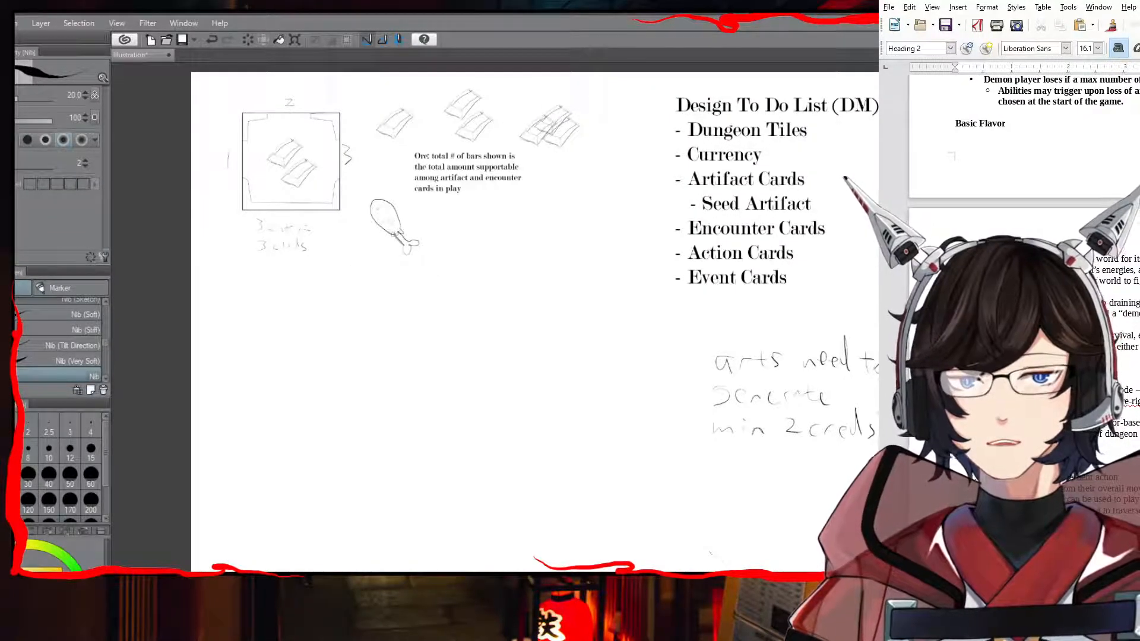
# Step: Place one copy of the drumstick to its right and another in the empty area below, and clear the selection
pyautogui.press('m')
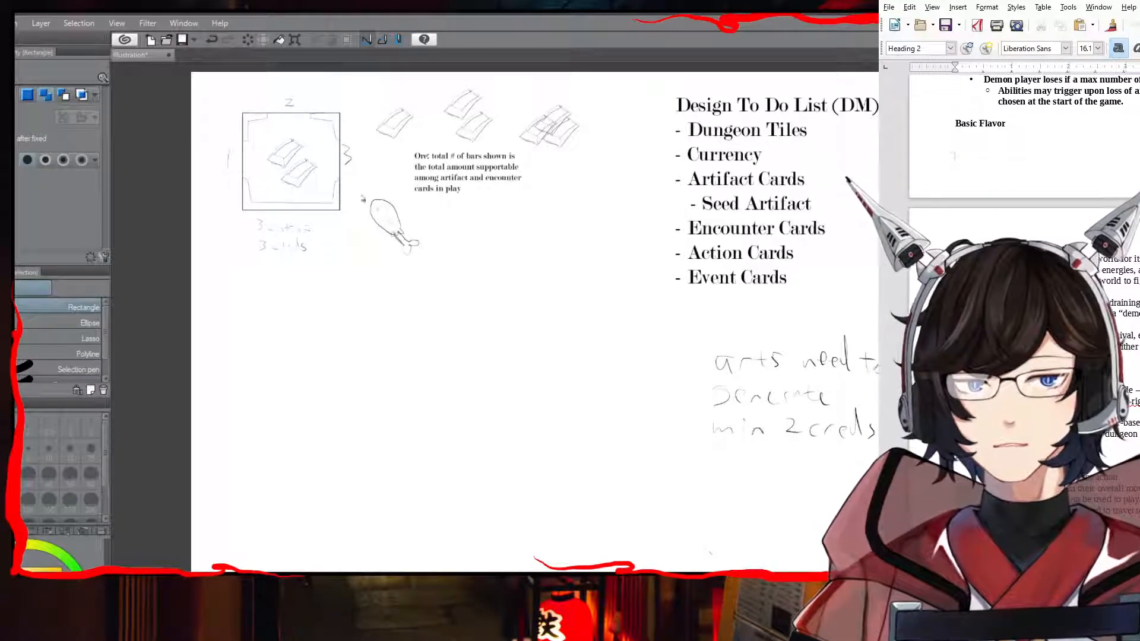
pyautogui.moveTo(360, 196)
pyautogui.mouseDown()
pyautogui.moveTo(424, 242)
pyautogui.moveTo(431, 261)
pyautogui.mouseUp()
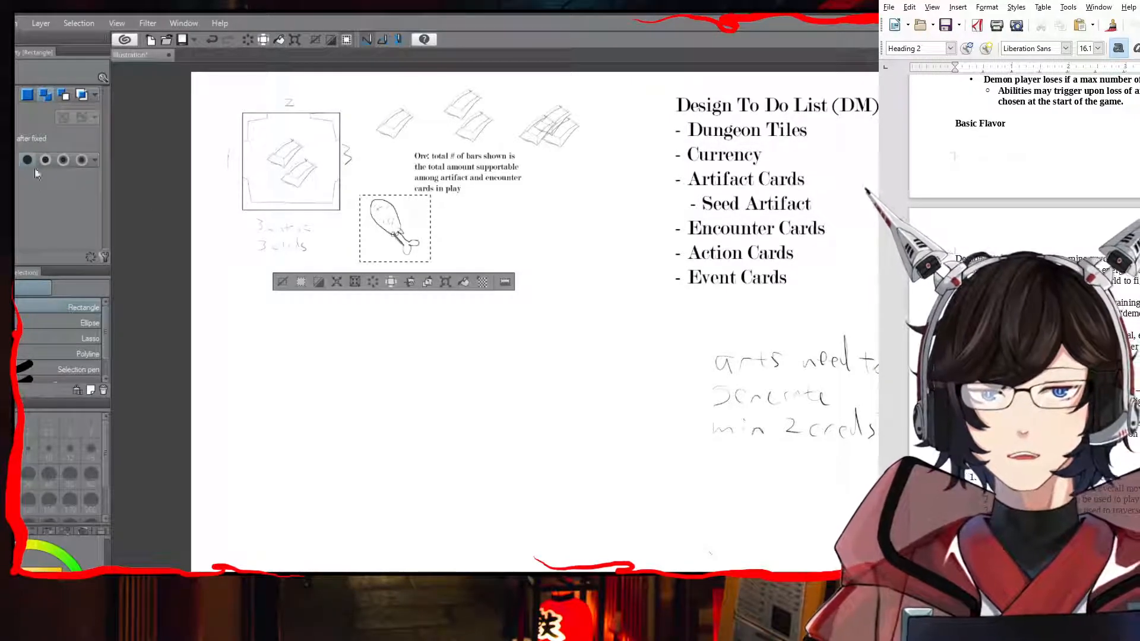
pyautogui.press('k')
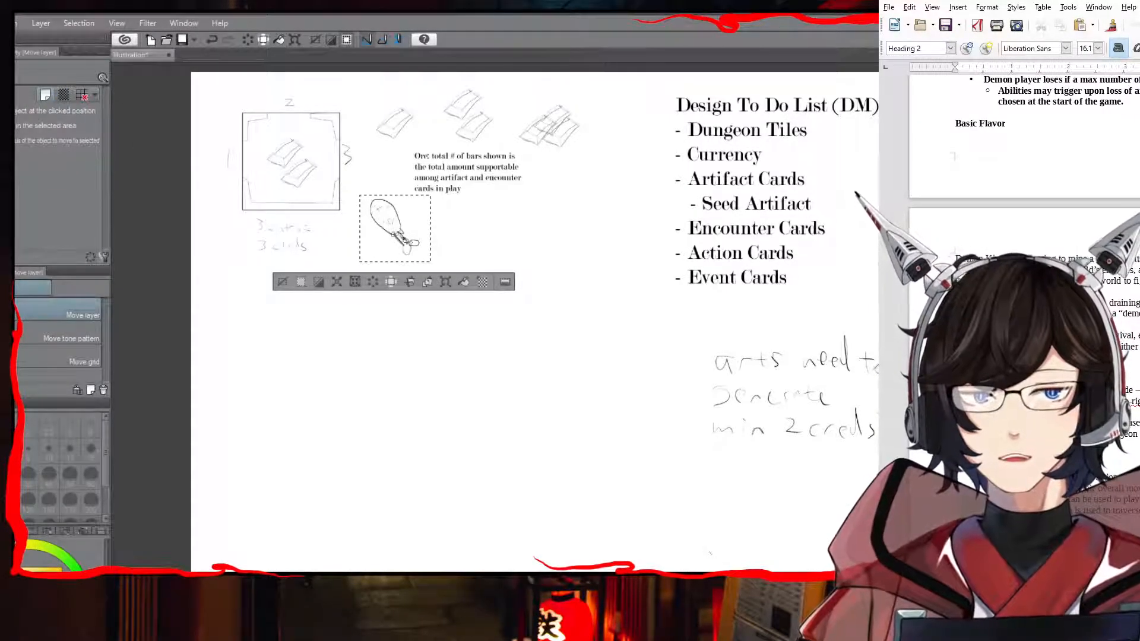
pyautogui.moveTo(404, 239); pyautogui.dragTo(482, 245)
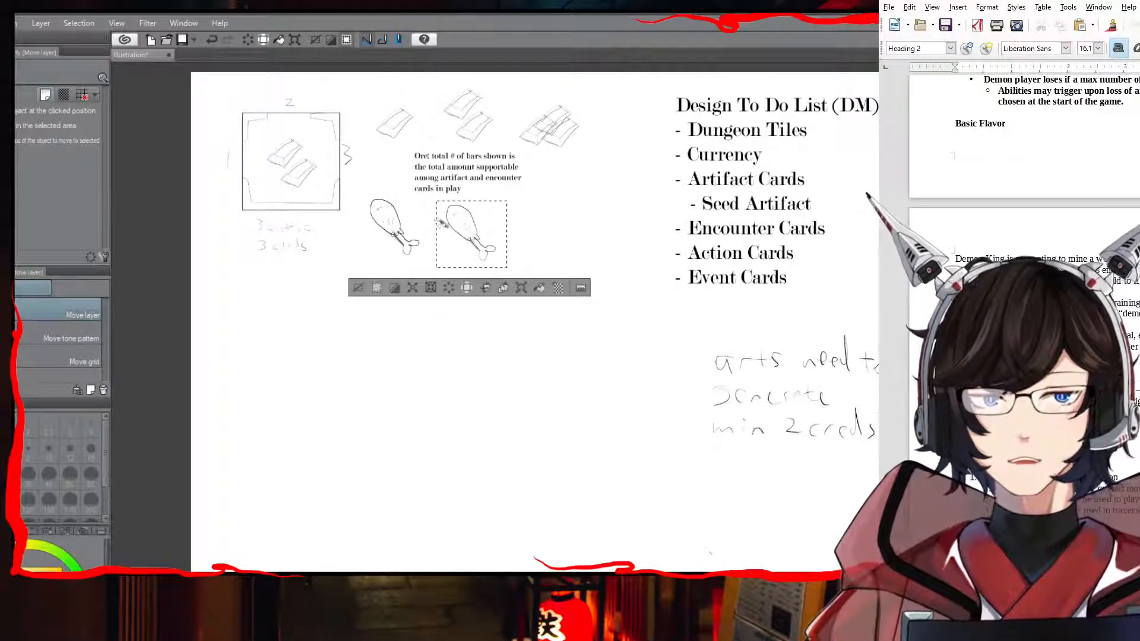
pyautogui.moveTo(402, 226); pyautogui.dragTo(475, 339)
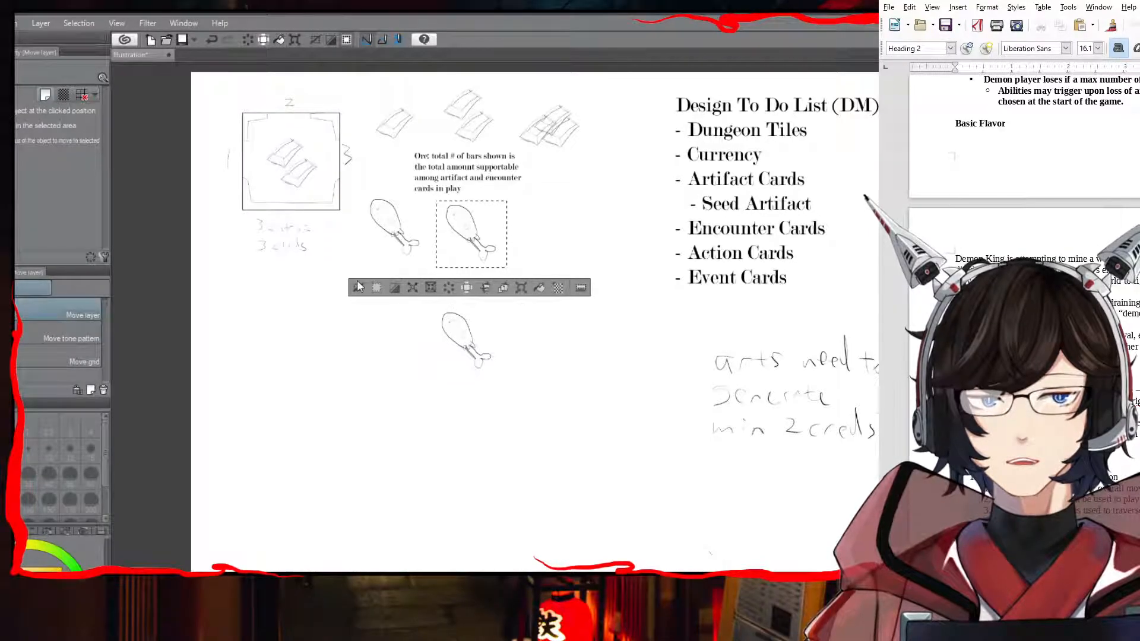
pyautogui.click(358, 288)
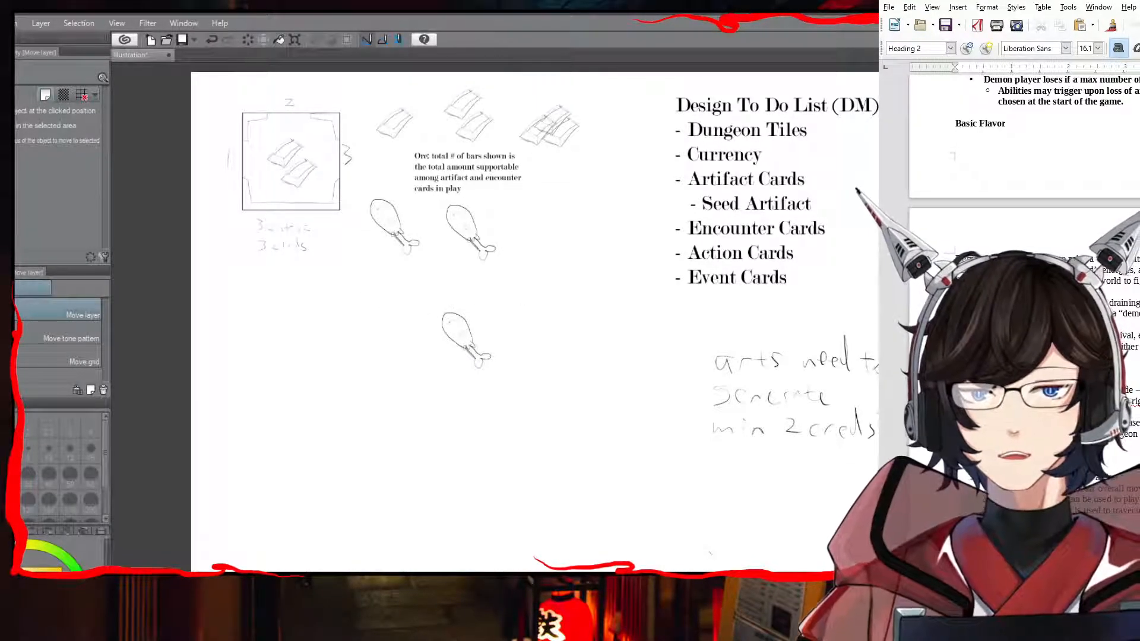
# Step: Select the lowest drumstick copy with a rectangular selection
pyautogui.press('m')
pyautogui.moveTo(434, 311)
pyautogui.mouseDown()
pyautogui.moveTo(523, 383)
pyautogui.moveTo(503, 379)
pyautogui.mouseUp()
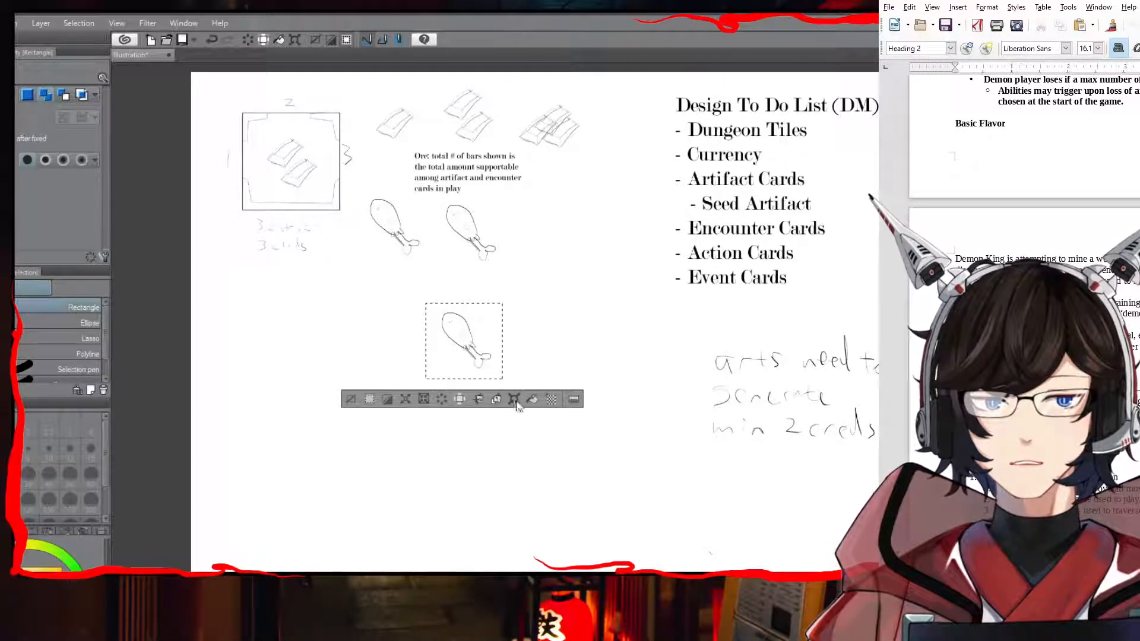
pyautogui.click(386, 399)
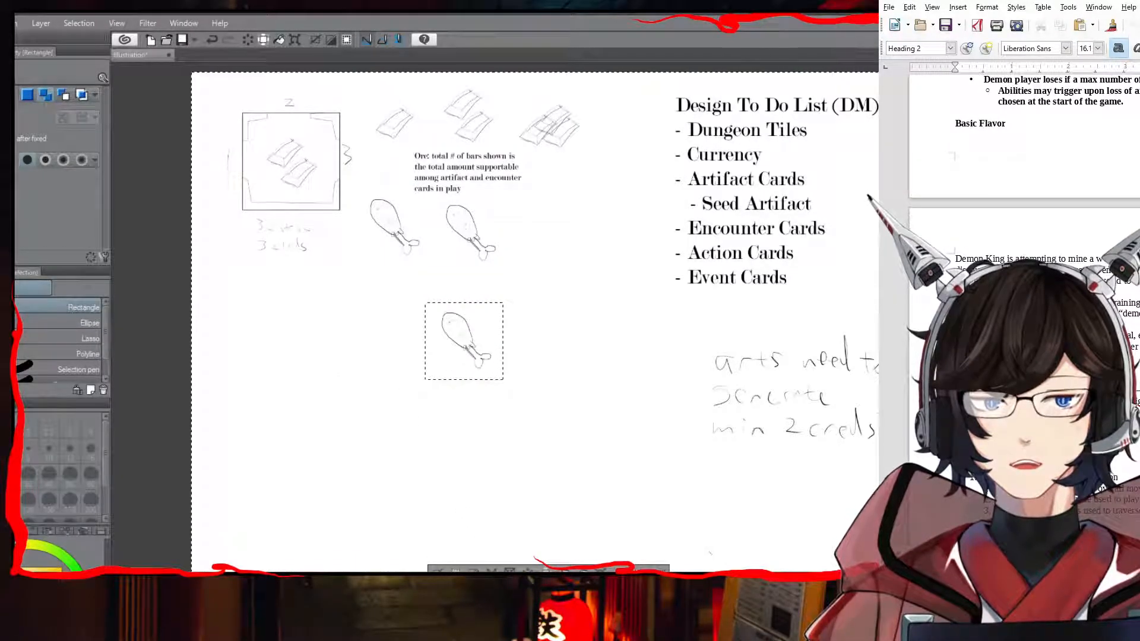
pyautogui.click(438, 570)
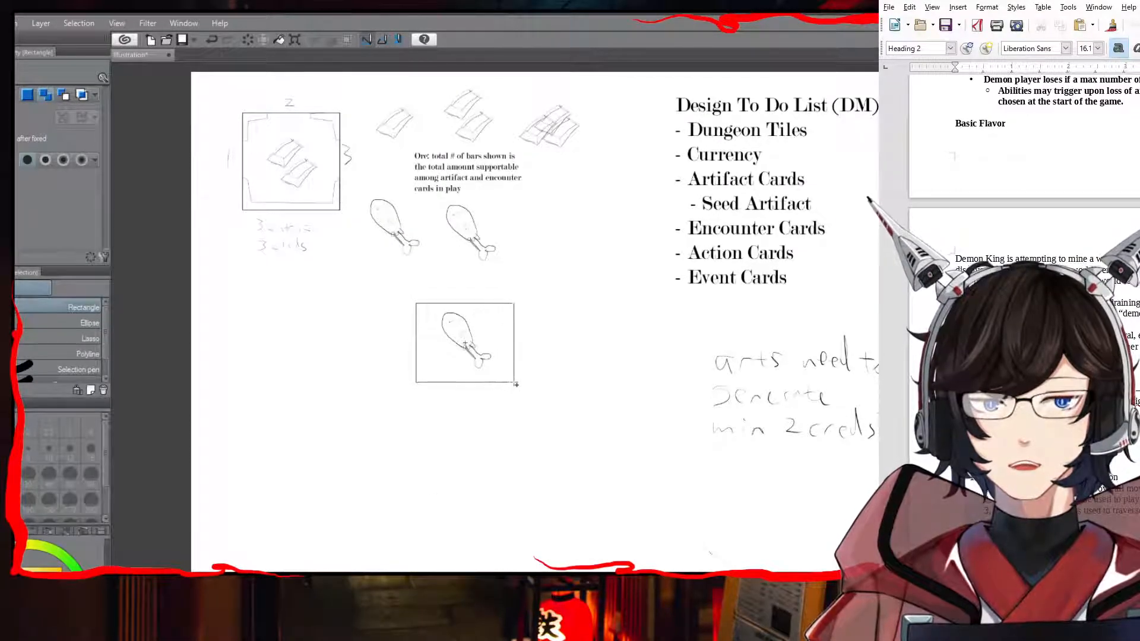
pyautogui.moveTo(516, 384); pyautogui.dragTo(517, 384)
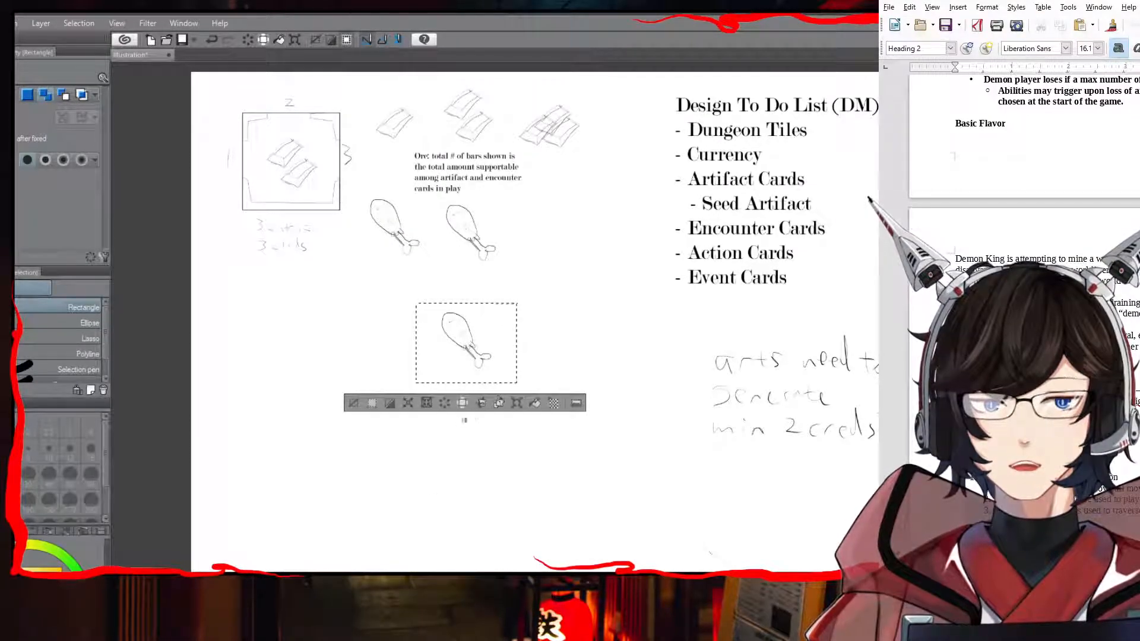
pyautogui.click(390, 404)
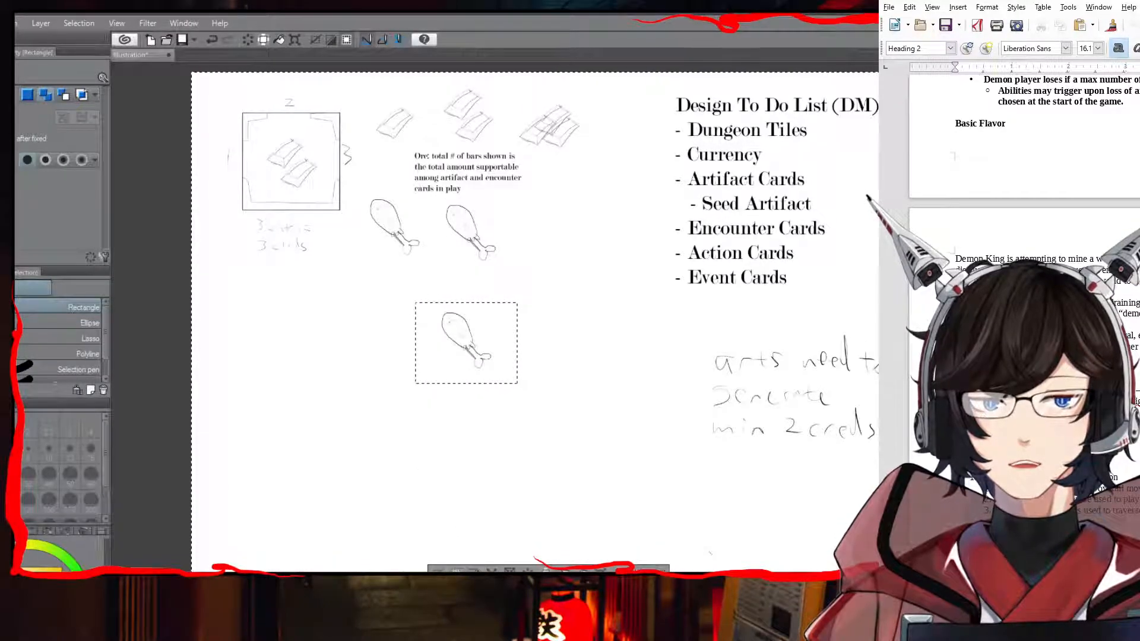
pyautogui.click(414, 423)
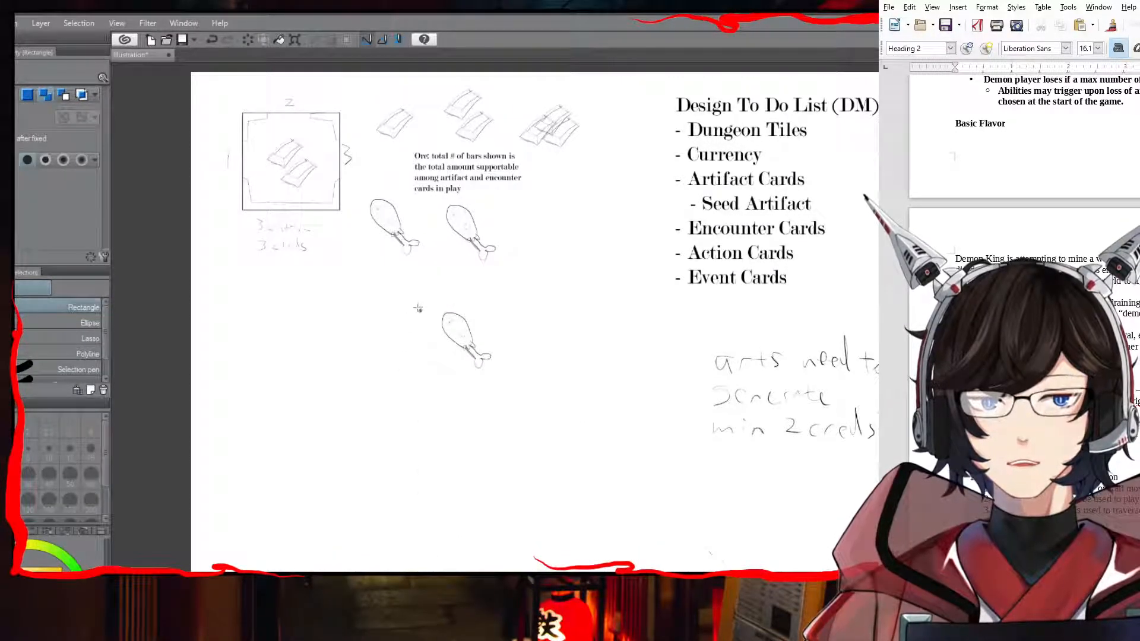
pyautogui.moveTo(513, 378); pyautogui.dragTo(511, 377)
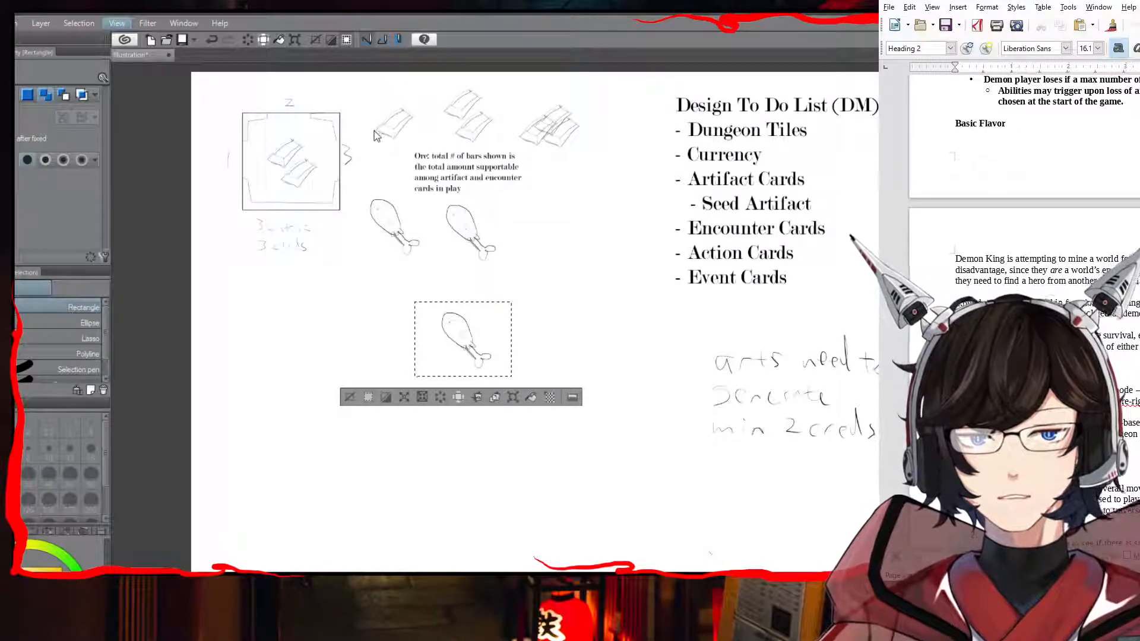
pyautogui.press('h')
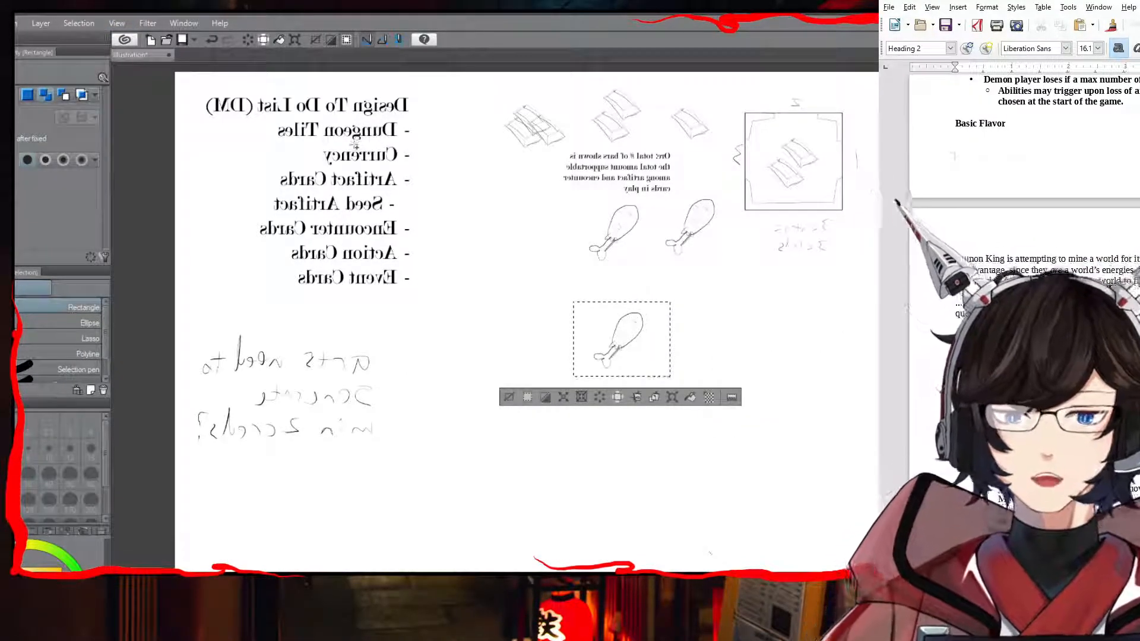
pyautogui.hotkey('ctrl', 'z')
pyautogui.hotkey('ctrl', 'y')
pyautogui.hotkey('ctrl', 'z')
pyautogui.hotkey('ctrl', 'y')
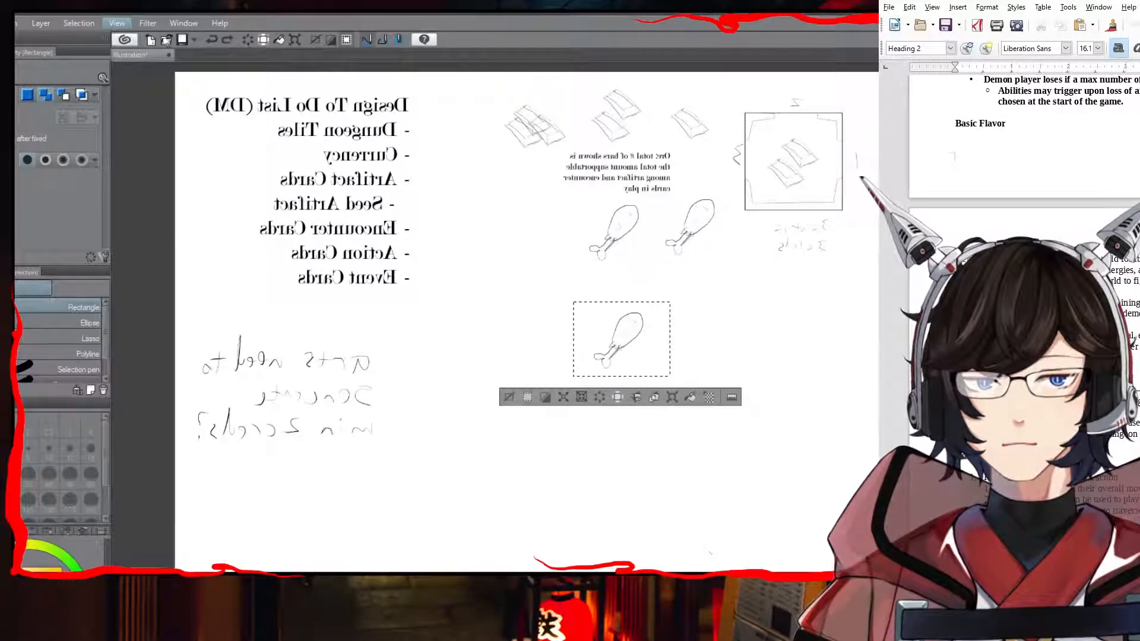
pyautogui.press('h')
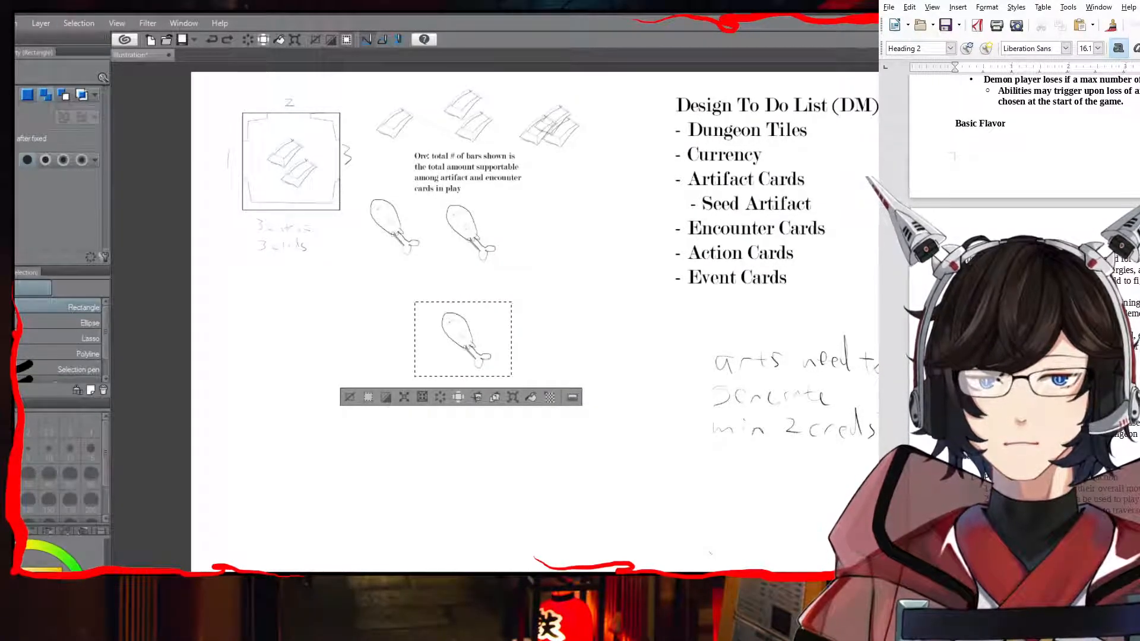
pyautogui.press('o')
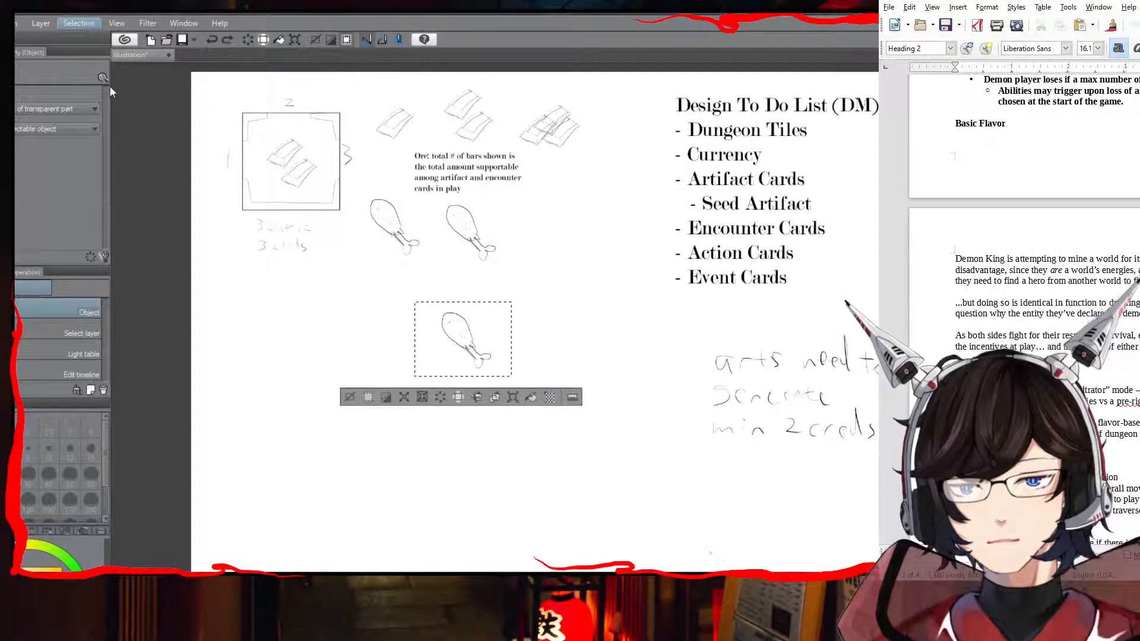
pyautogui.hotkey('ctrl', 'a')
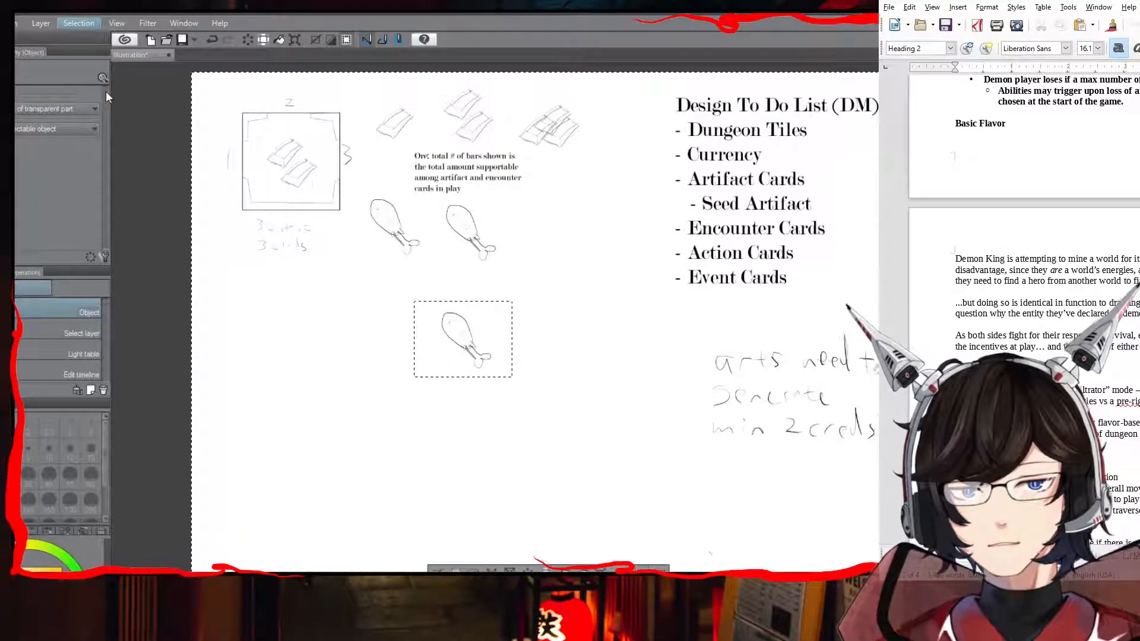
pyautogui.hotkey('ctrl', 'z')
pyautogui.click(79, 22)
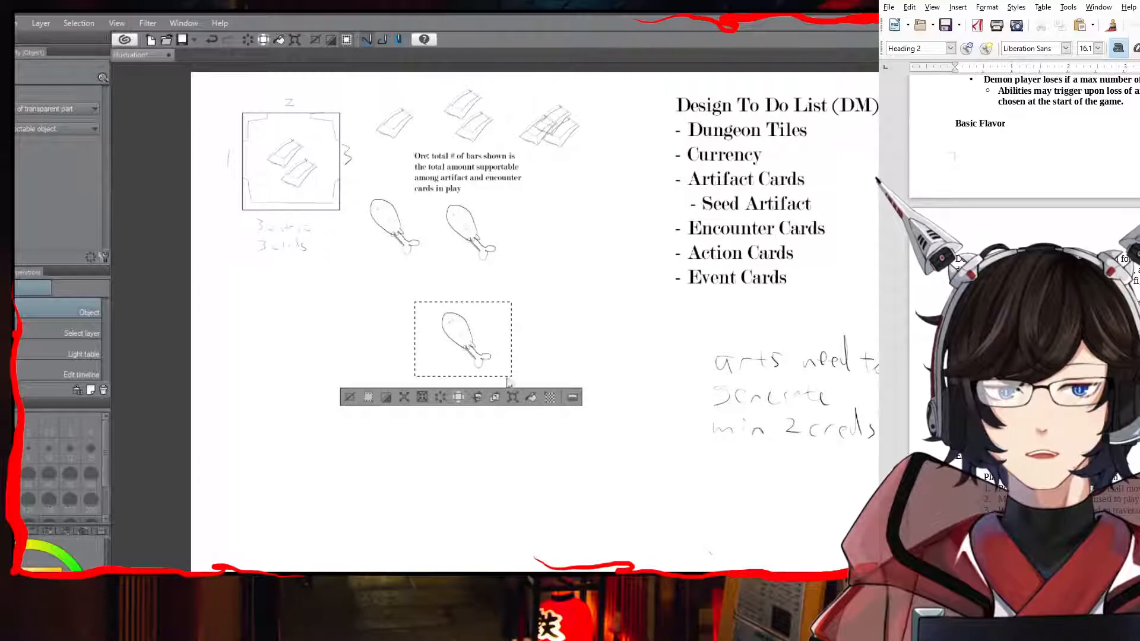
# Step: Flip the selected drumstick horizontally and move it beside the second drumstick so their bones cross, and clear the selection
pyautogui.click(512, 398)
pyautogui.moveTo(410, 315); pyautogui.dragTo(416, 351)
pyautogui.moveTo(452, 425); pyautogui.dragTo(637, 415)
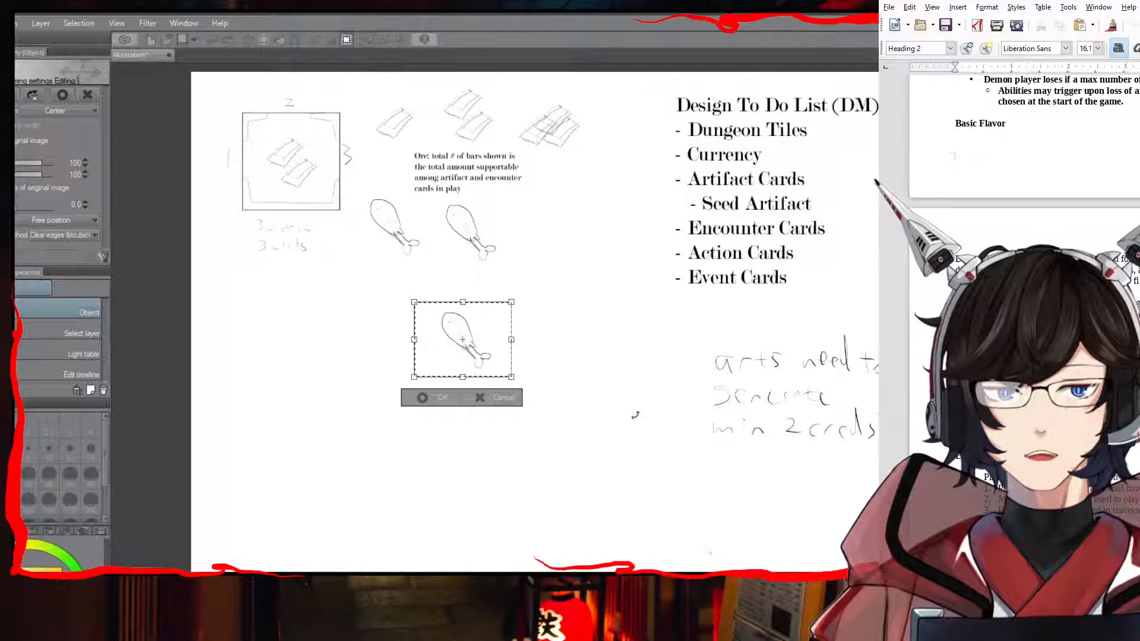
pyautogui.moveTo(414, 339); pyautogui.dragTo(602, 350)
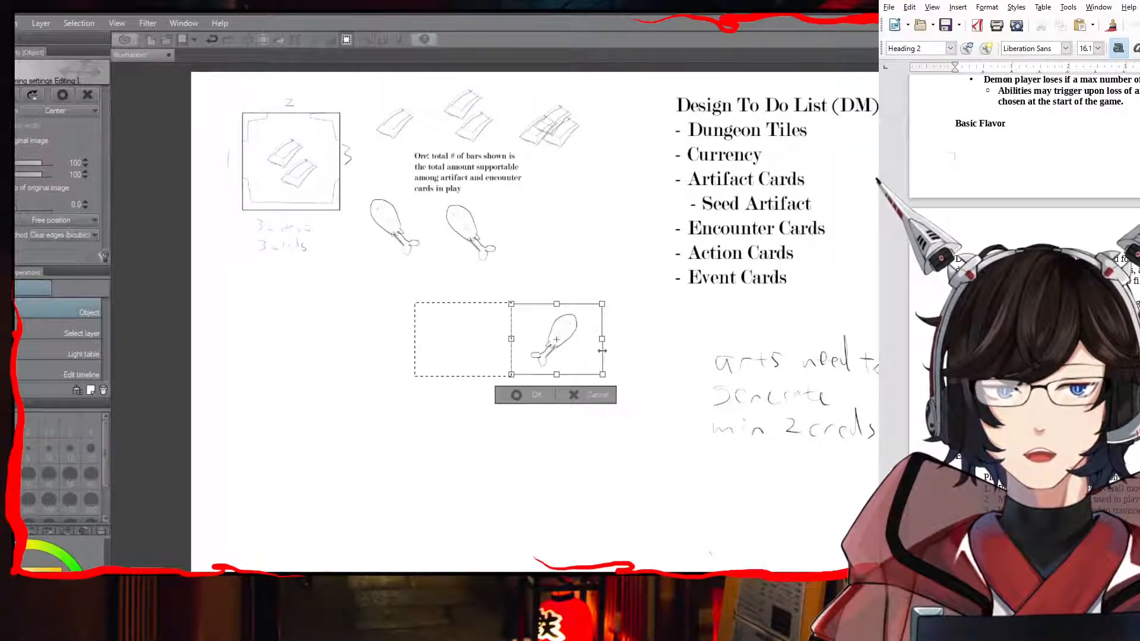
pyautogui.moveTo(602, 351); pyautogui.dragTo(607, 351)
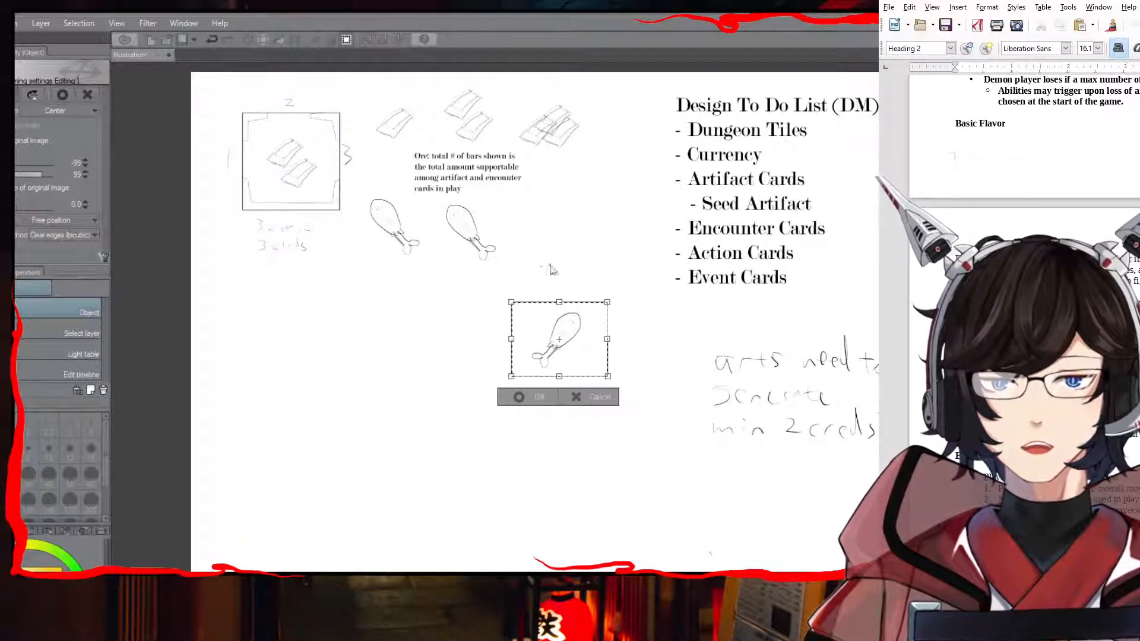
pyautogui.press('Return')
pyautogui.moveTo(558, 332); pyautogui.dragTo(484, 226)
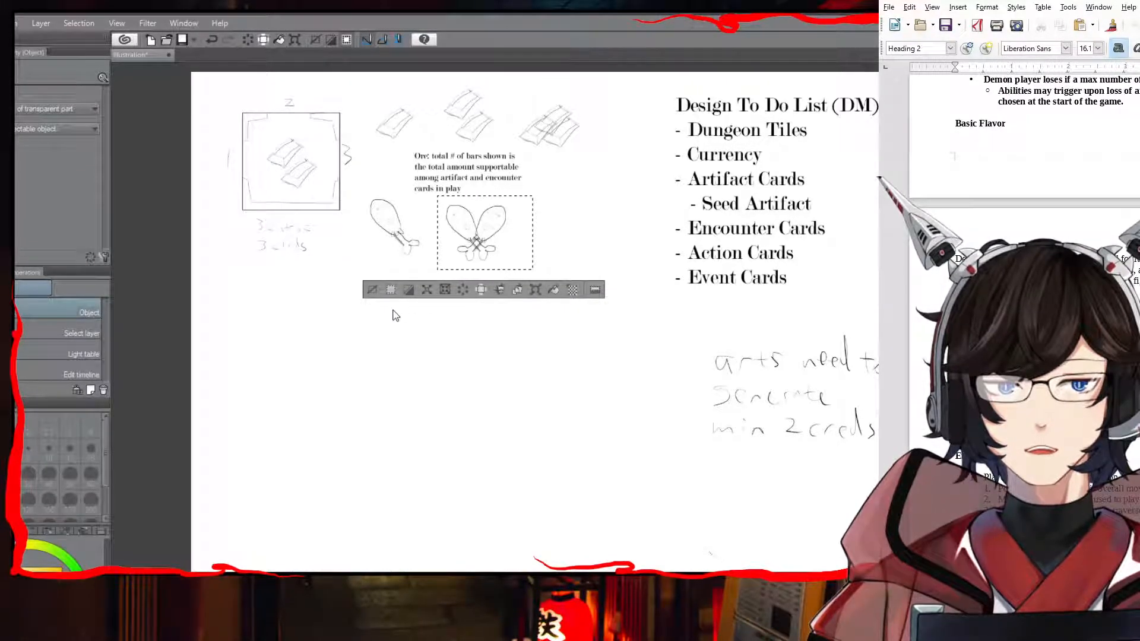
pyautogui.click(372, 290)
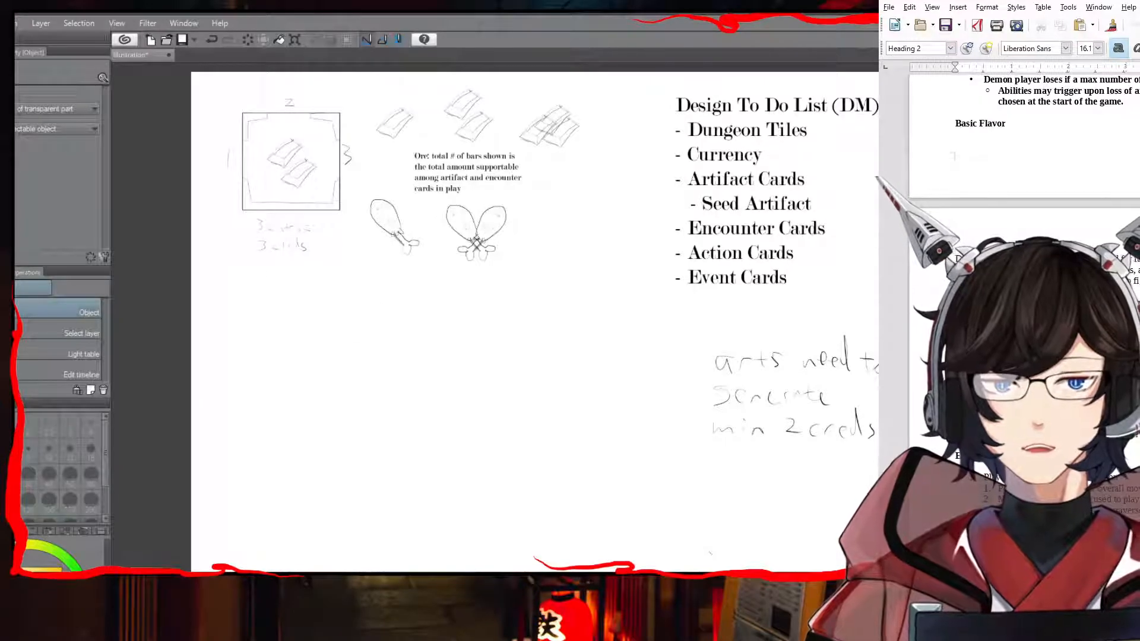
# Step: Try placing a copy to the right of the crossed drumsticks, undo it, and clear the selection
pyautogui.press('m')
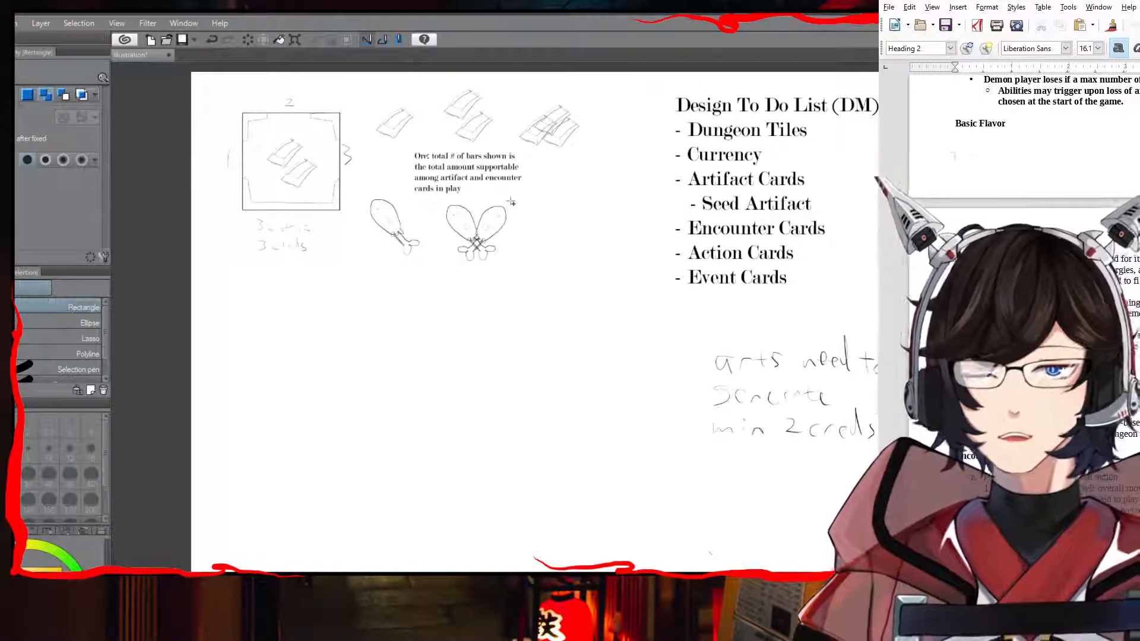
pyautogui.moveTo(510, 202); pyautogui.dragTo(441, 263)
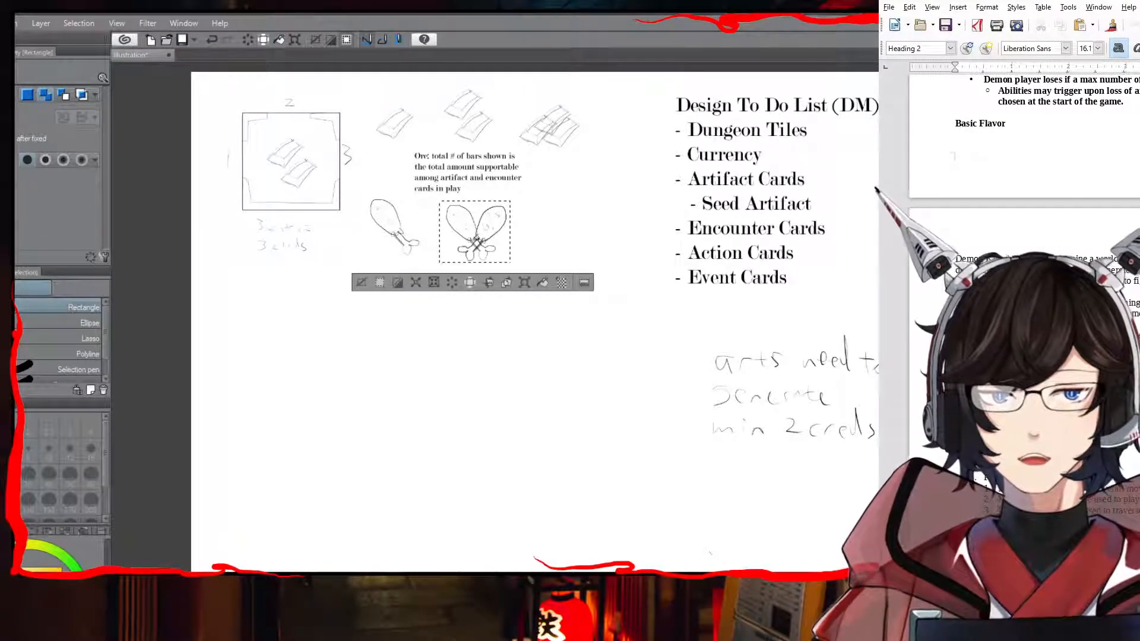
pyautogui.press('k')
pyautogui.moveTo(478, 231); pyautogui.dragTo(579, 240)
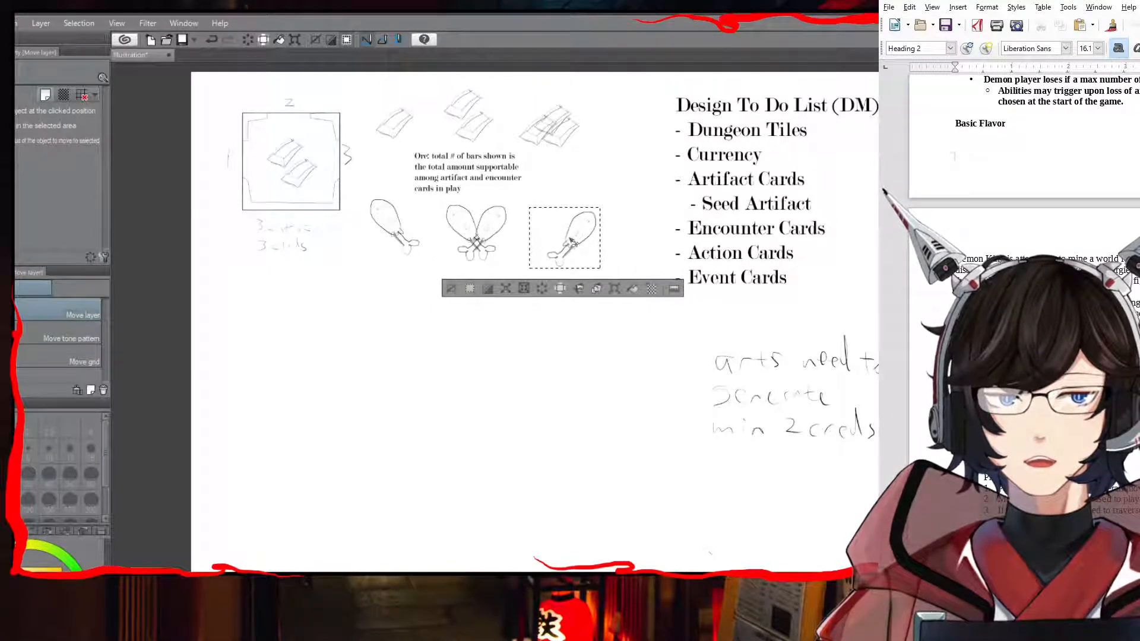
pyautogui.hotkey('ctrl', 'z')
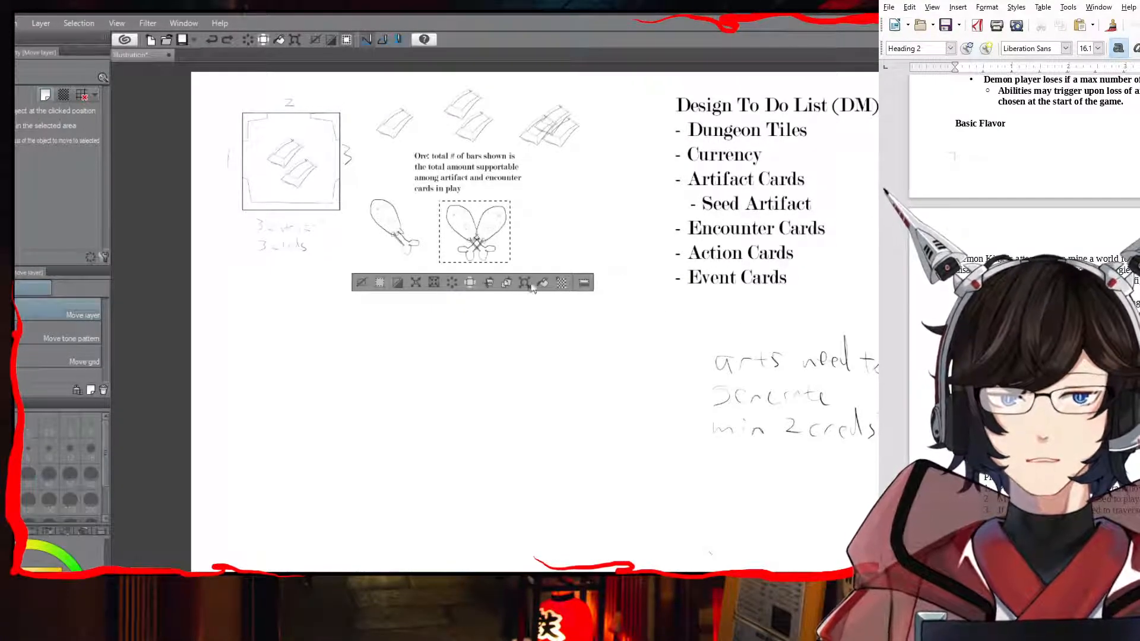
pyautogui.click(361, 283)
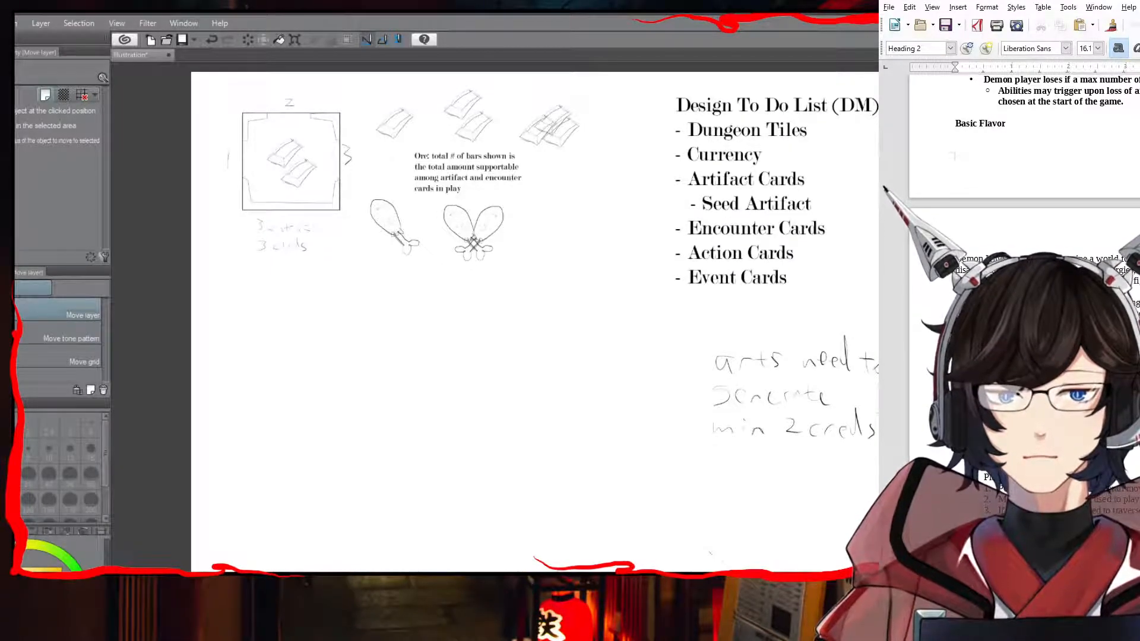
# Step: Select the crossed drumstick pair with a rectangular selection and place a copy of it to the right
pyautogui.press('m')
pyautogui.moveTo(510, 200); pyautogui.dragTo(431, 259)
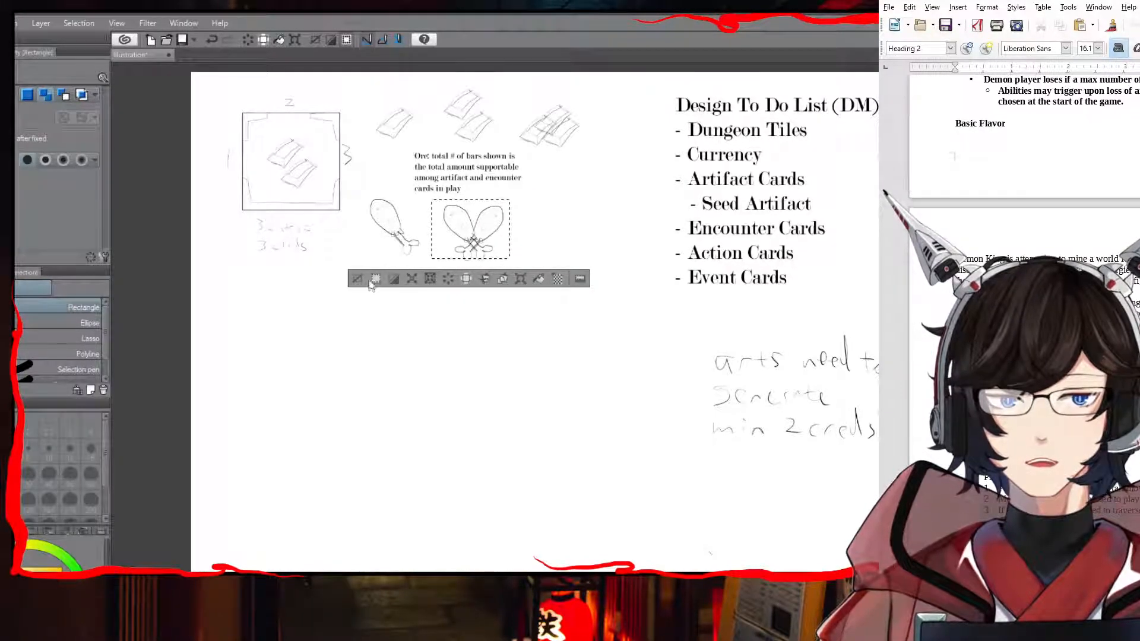
pyautogui.click(357, 278)
pyautogui.moveTo(511, 201); pyautogui.dragTo(437, 269)
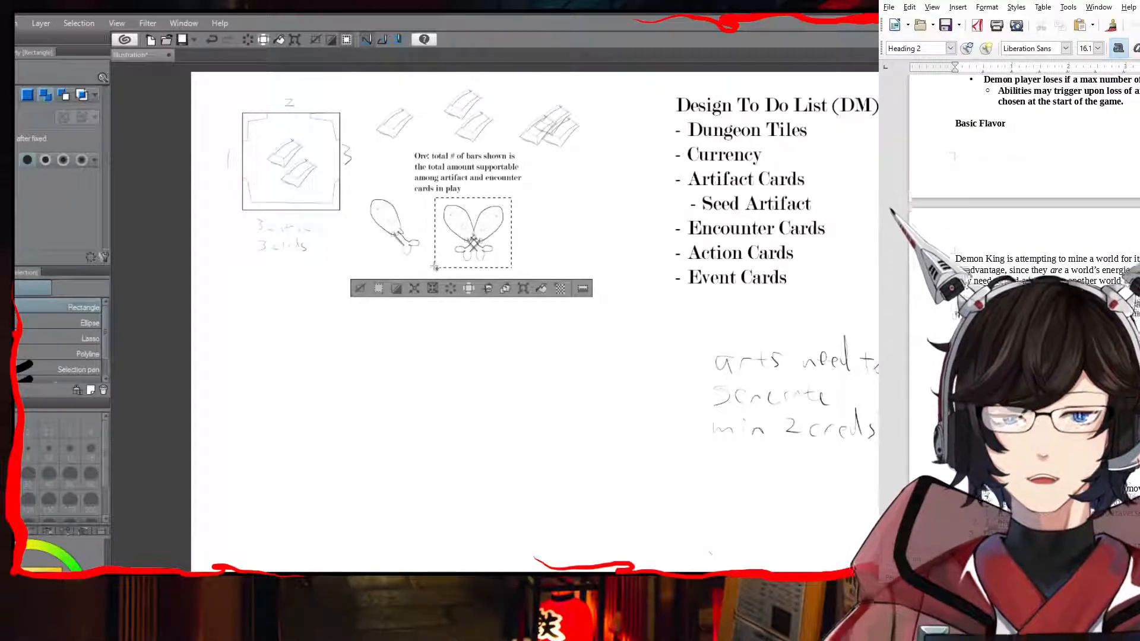
pyautogui.press('k')
pyautogui.moveTo(475, 232); pyautogui.dragTo(567, 230)
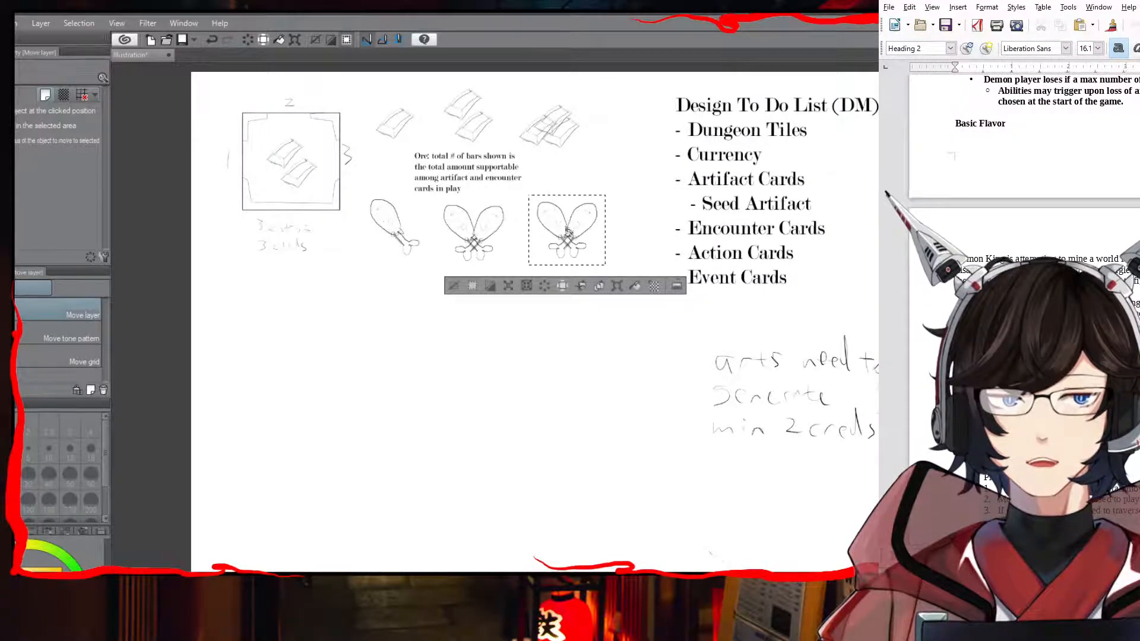
# Step: Rotate the copied drumstick pair about 28 degrees clockwise and nudge it slightly down and to the right
pyautogui.click(615, 286)
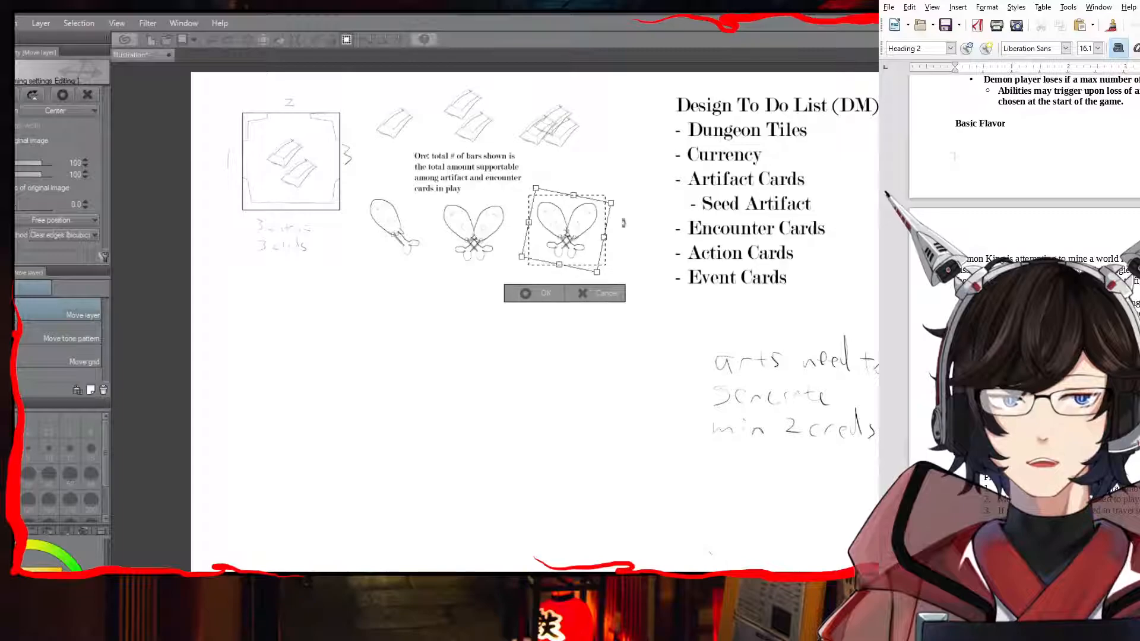
pyautogui.moveTo(625, 233); pyautogui.dragTo(625, 242)
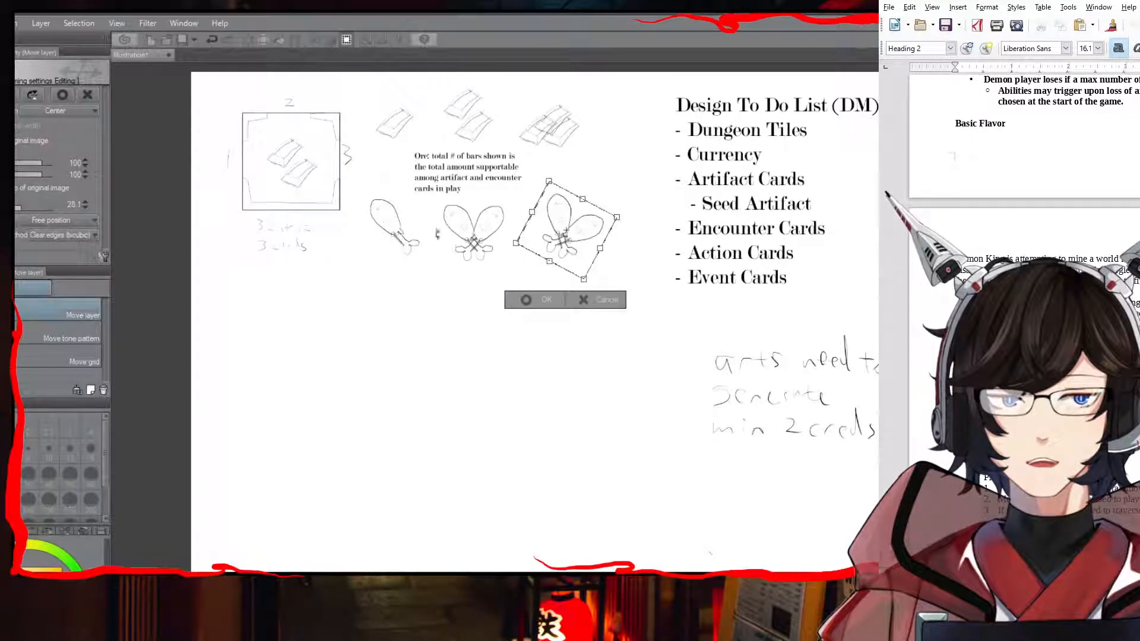
pyautogui.click(541, 302)
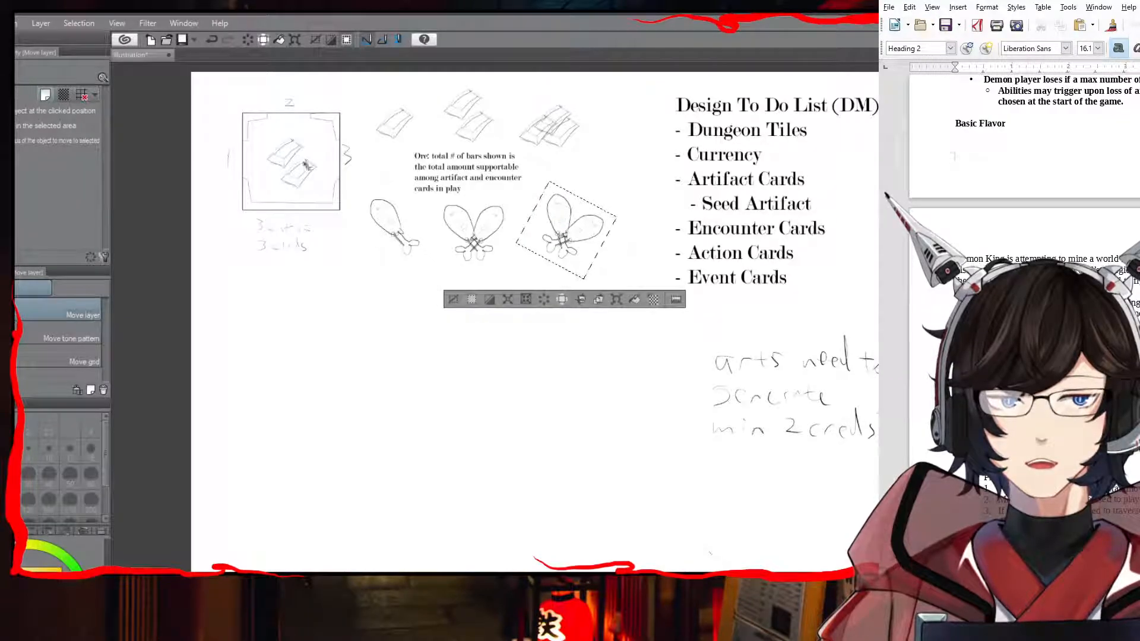
pyautogui.moveTo(564, 236)
pyautogui.mouseDown()
pyautogui.moveTo(591, 237)
pyautogui.moveTo(571, 241)
pyautogui.mouseUp()
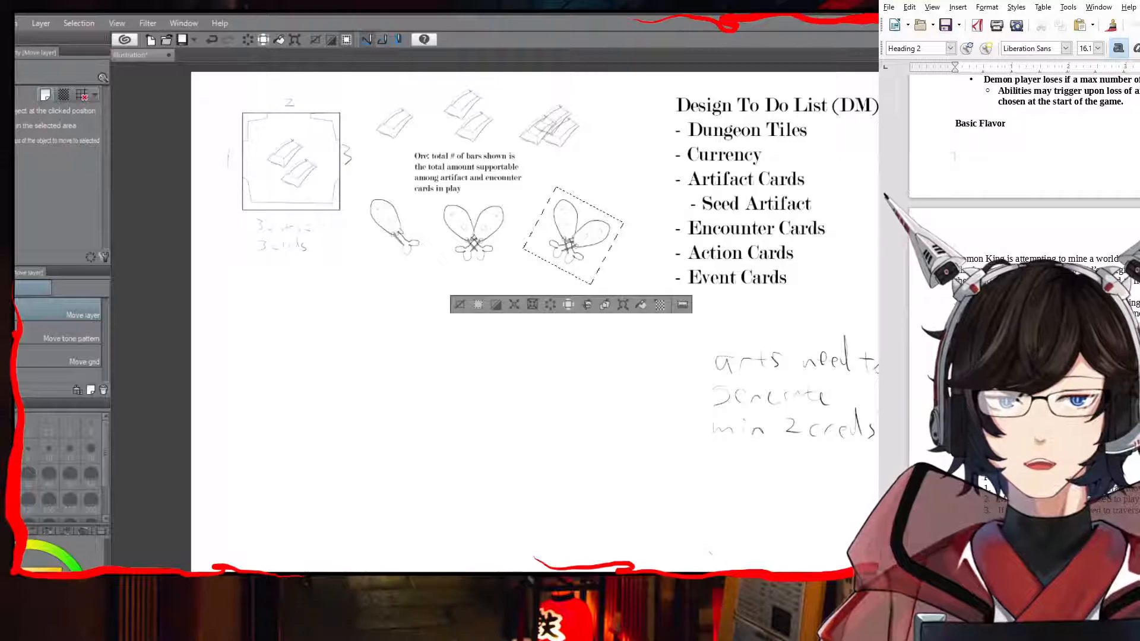
# Step: Try twice to place a copy of the single drumstick, undoing each attempt and clearing the selection
pyautogui.press('m')
pyautogui.moveTo(358, 194); pyautogui.dragTo(429, 259)
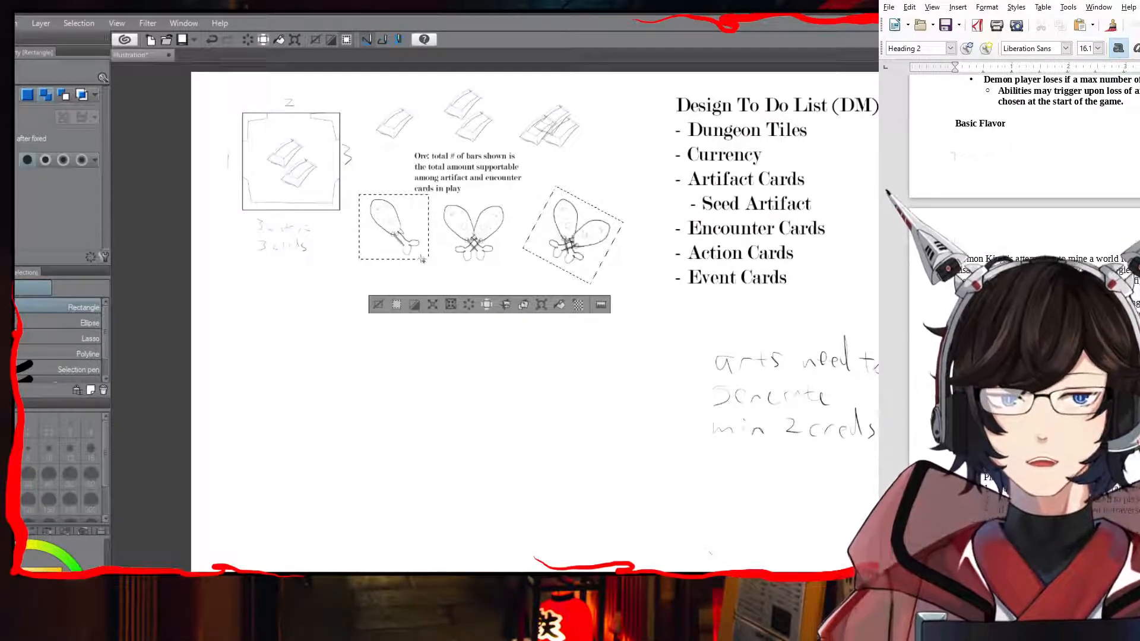
pyautogui.press('k')
pyautogui.moveTo(406, 230); pyautogui.dragTo(451, 268)
pyautogui.hotkey('ctrl', 'z')
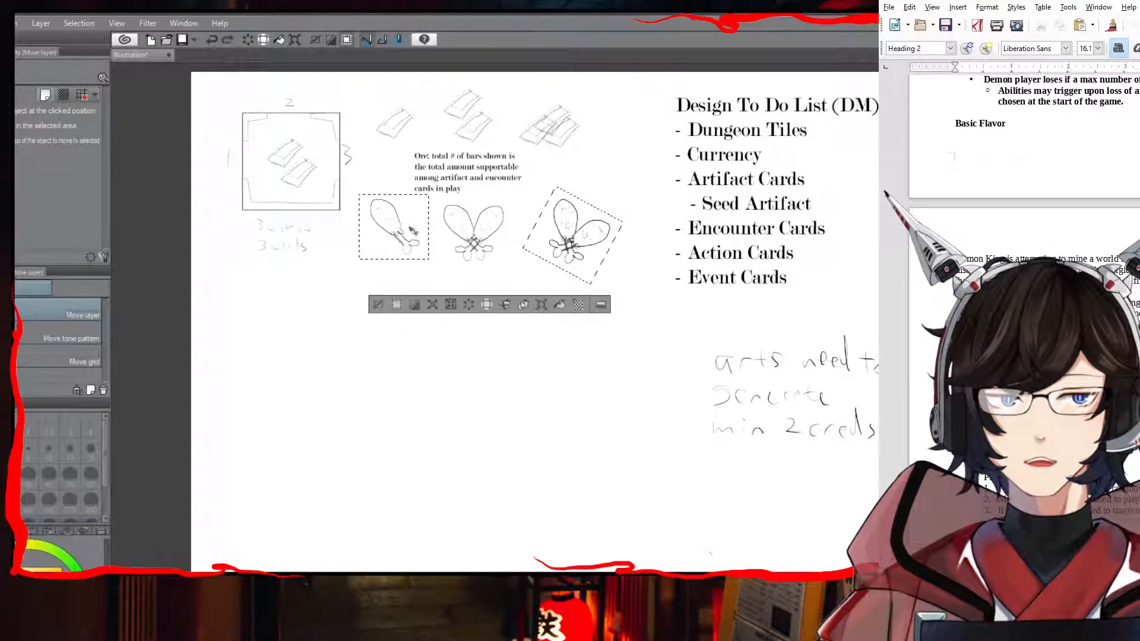
pyautogui.click(378, 307)
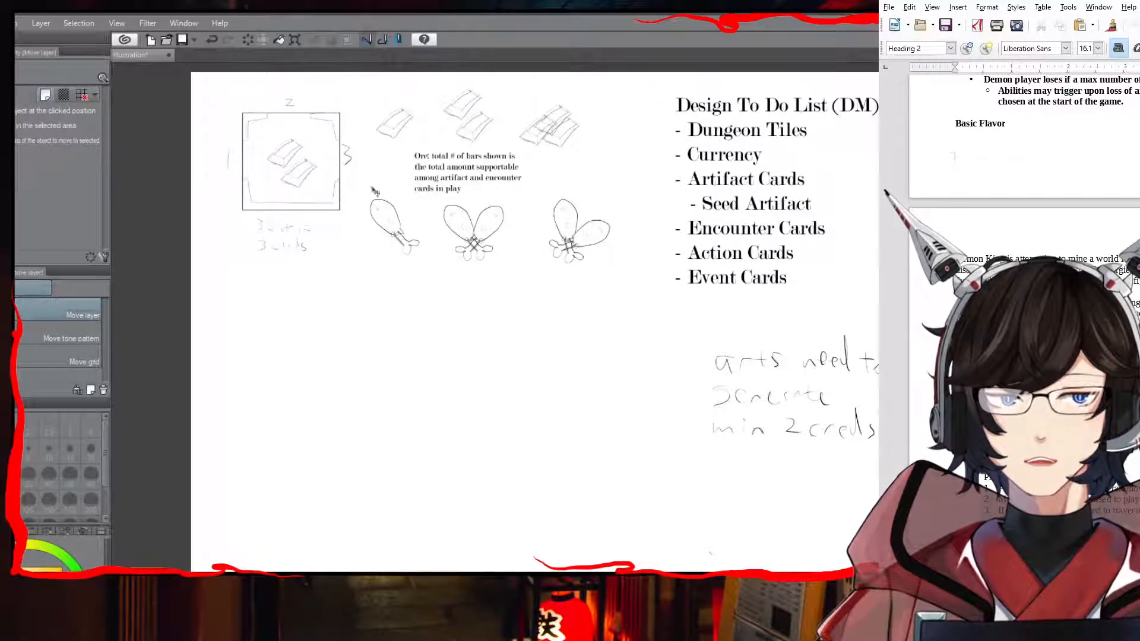
pyautogui.press('m')
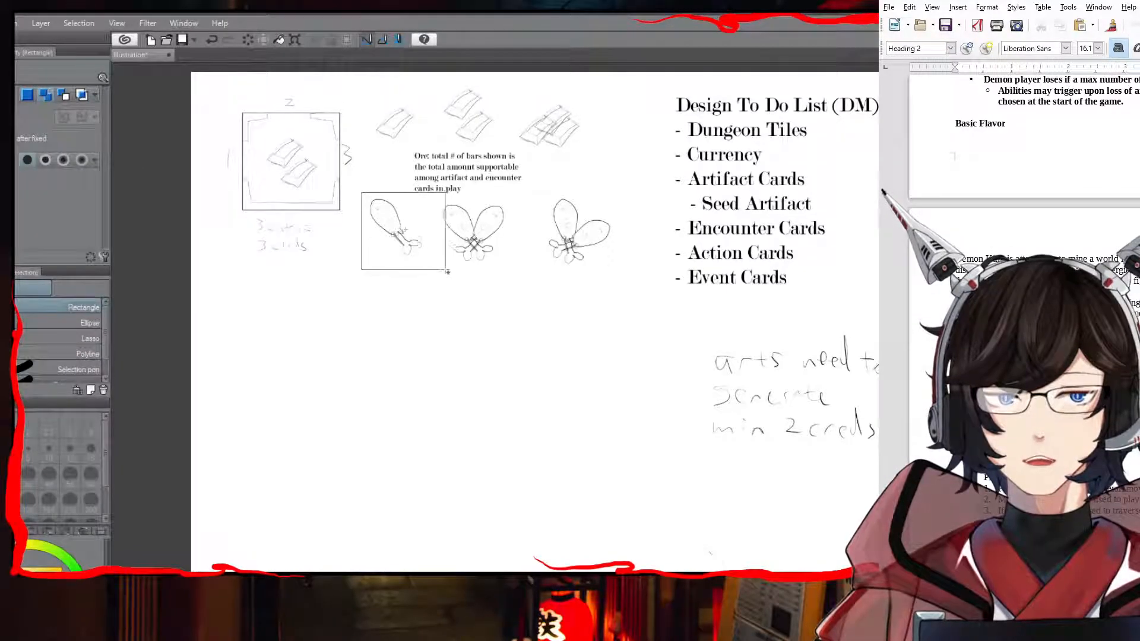
pyautogui.moveTo(432, 267); pyautogui.dragTo(430, 267)
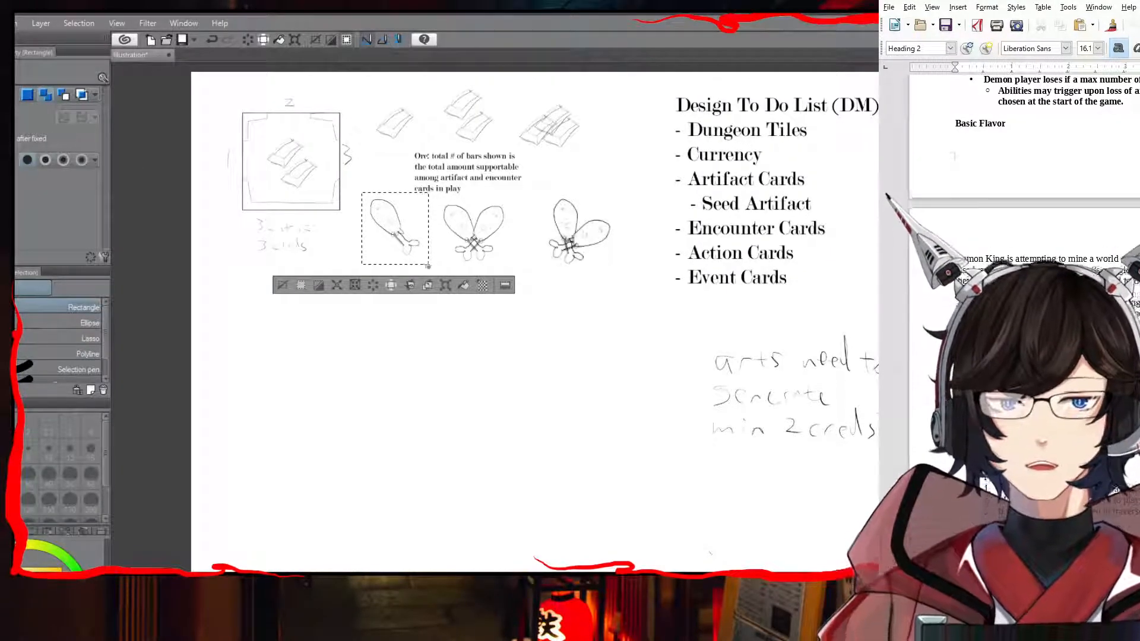
pyautogui.press('k')
pyautogui.moveTo(421, 249)
pyautogui.mouseDown()
pyautogui.moveTo(497, 249)
pyautogui.moveTo(423, 242)
pyautogui.mouseUp()
pyautogui.hotkey('ctrl', 'z')
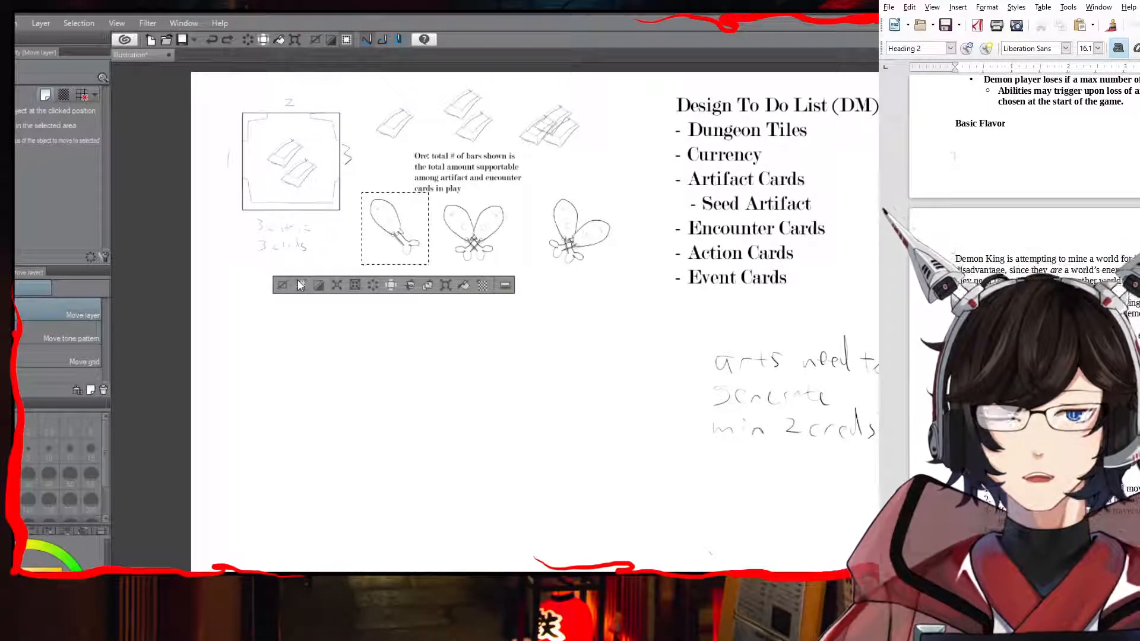
pyautogui.click(284, 286)
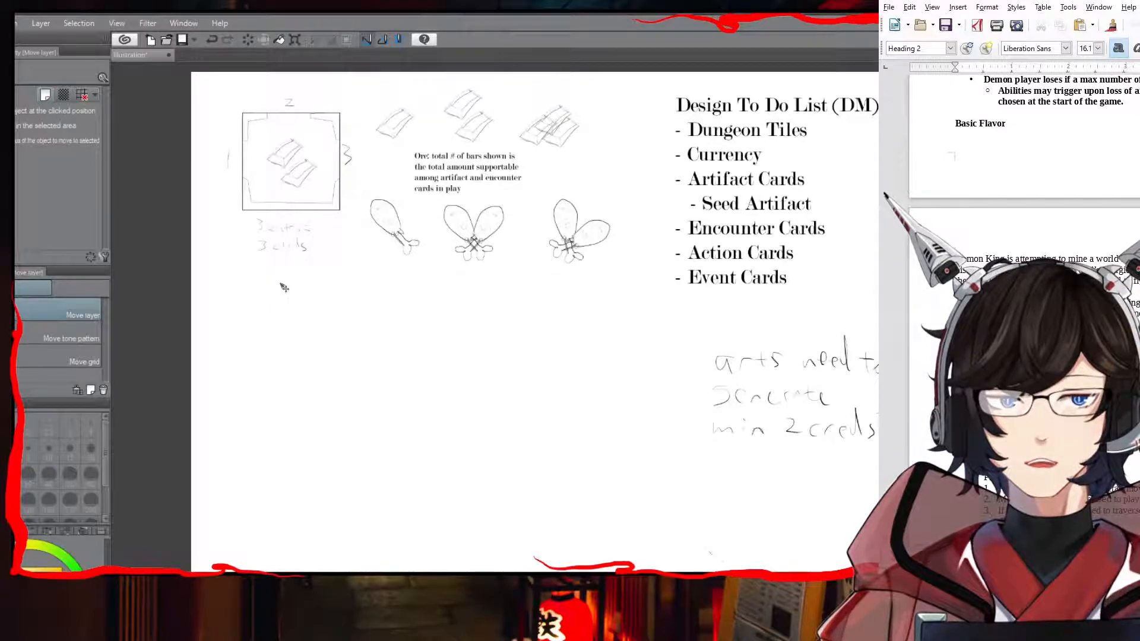
# Step: Select the single drumstick with a rectangular selection and place a copy over the rotated drumstick pair
pyautogui.press('m')
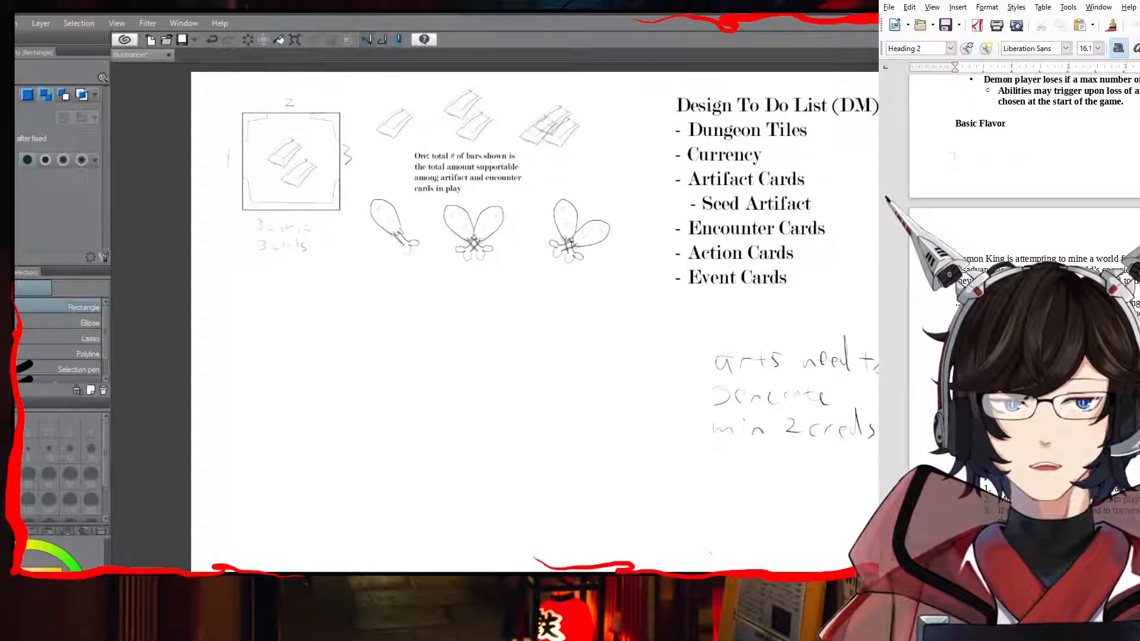
pyautogui.moveTo(362, 191); pyautogui.dragTo(423, 260)
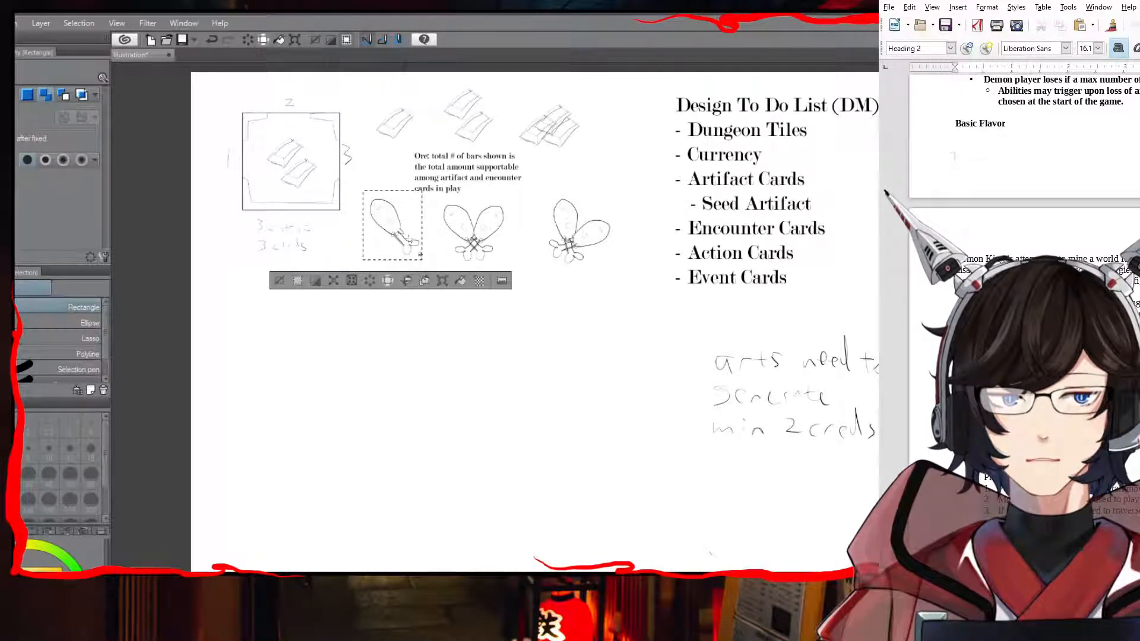
pyautogui.click(300, 281)
pyautogui.moveTo(358, 191); pyautogui.dragTo(363, 215)
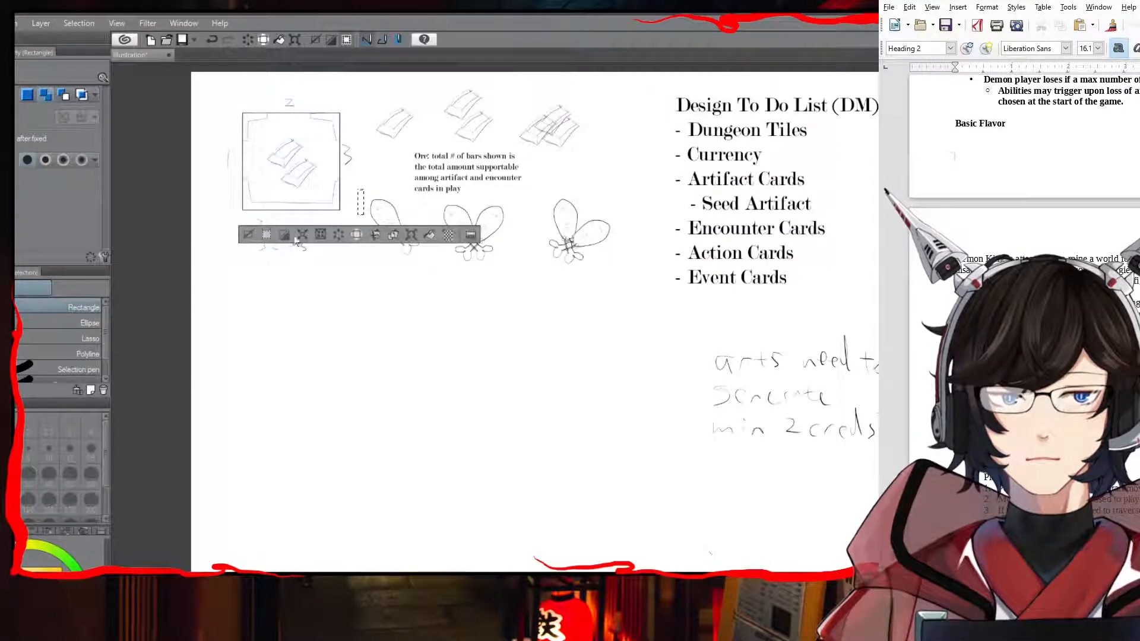
pyautogui.moveTo(429, 259); pyautogui.dragTo(352, 197)
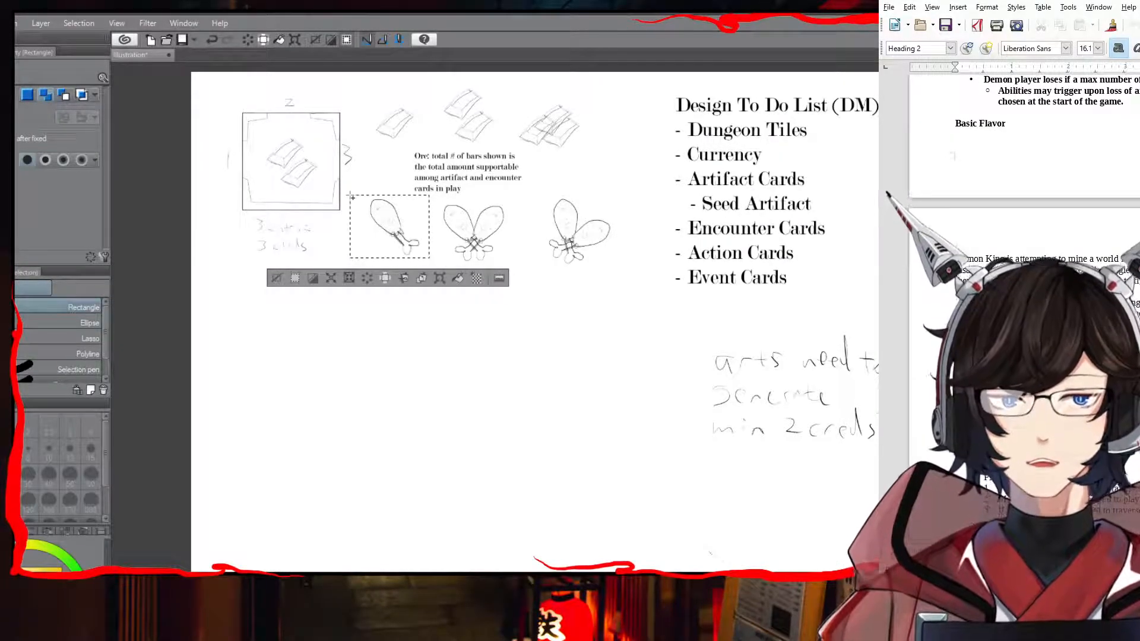
pyautogui.press('k')
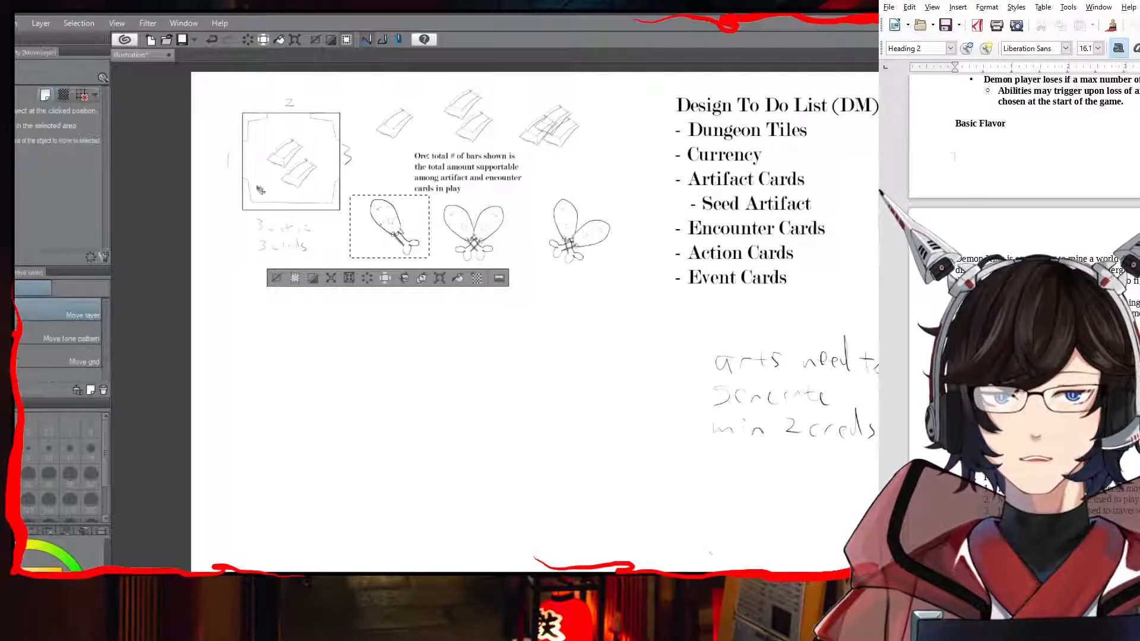
pyautogui.moveTo(401, 237)
pyautogui.mouseDown()
pyautogui.moveTo(559, 275)
pyautogui.moveTo(559, 245)
pyautogui.mouseUp()
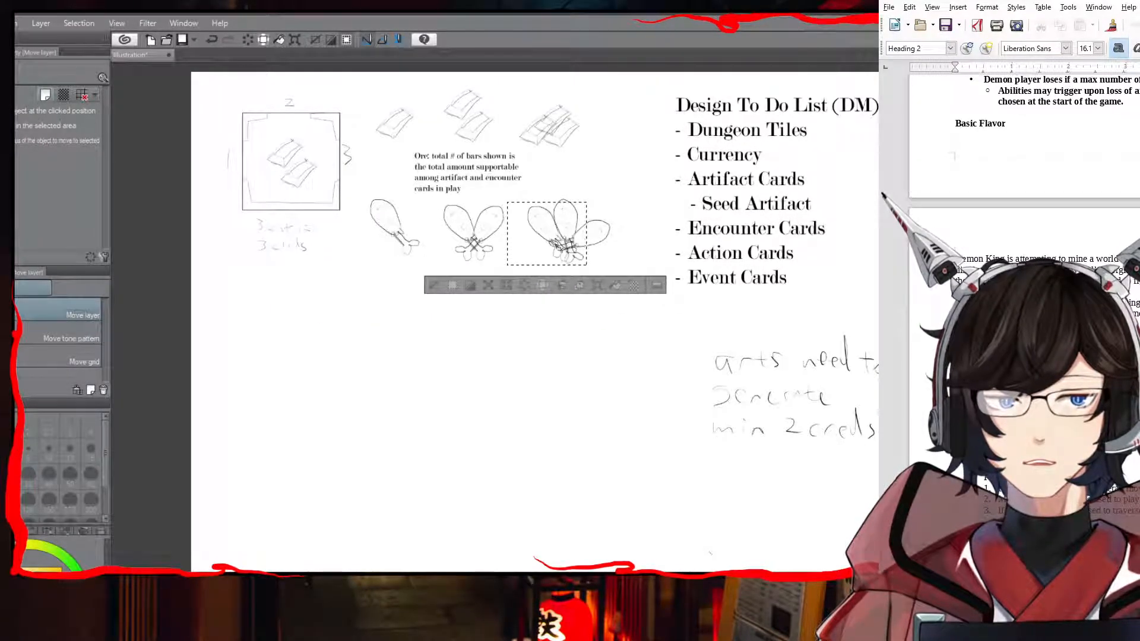
# Step: Rotate the new drumstick copy counterclockwise, fit its bone to the rotated pair as the third drumstick, and clear the selection
pyautogui.click(597, 285)
pyautogui.moveTo(515, 188); pyautogui.dragTo(486, 192)
pyautogui.moveTo(529, 222); pyautogui.dragTo(535, 229)
pyautogui.click(526, 312)
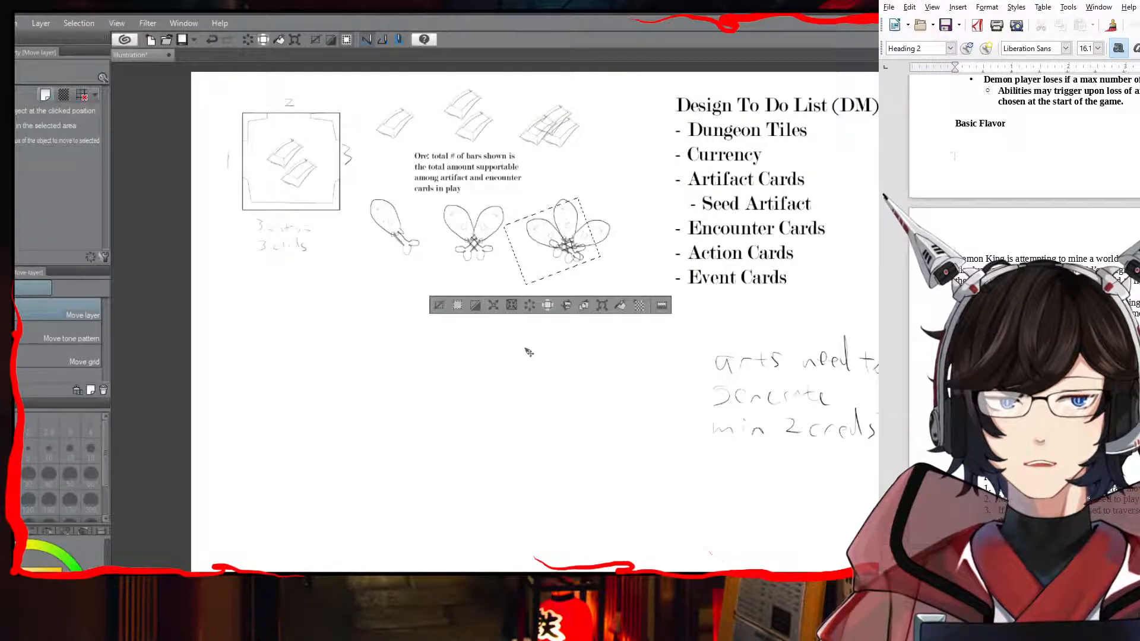
pyautogui.click(440, 306)
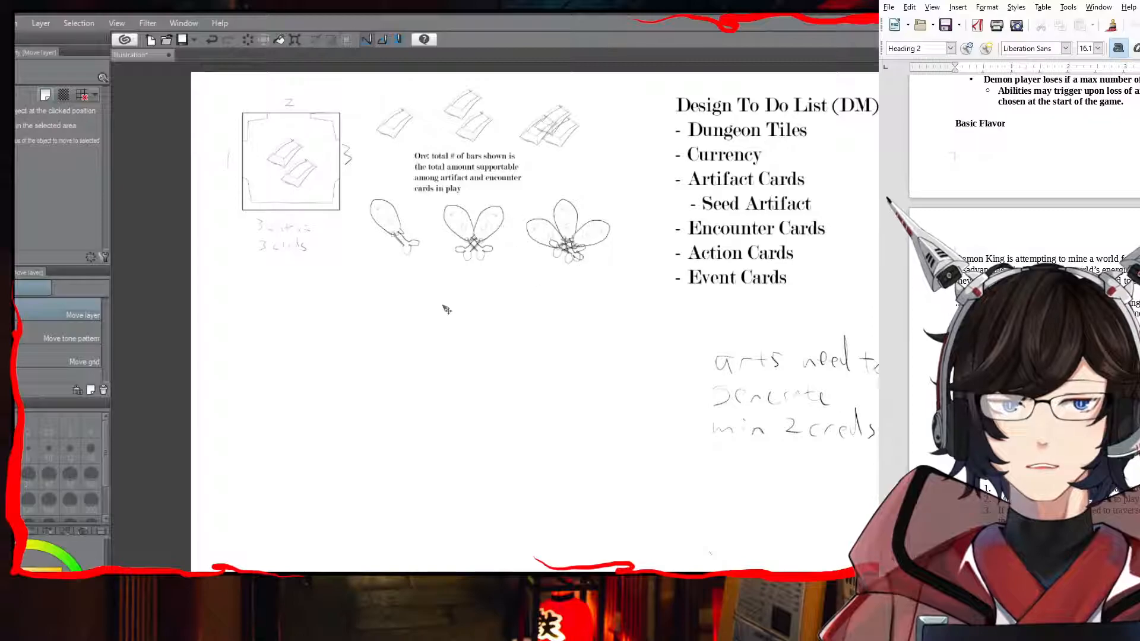
# Step: Select the three-drumstick cluster, nudge it into line with the other drumstick icons, and clear the selection
pyautogui.press('m')
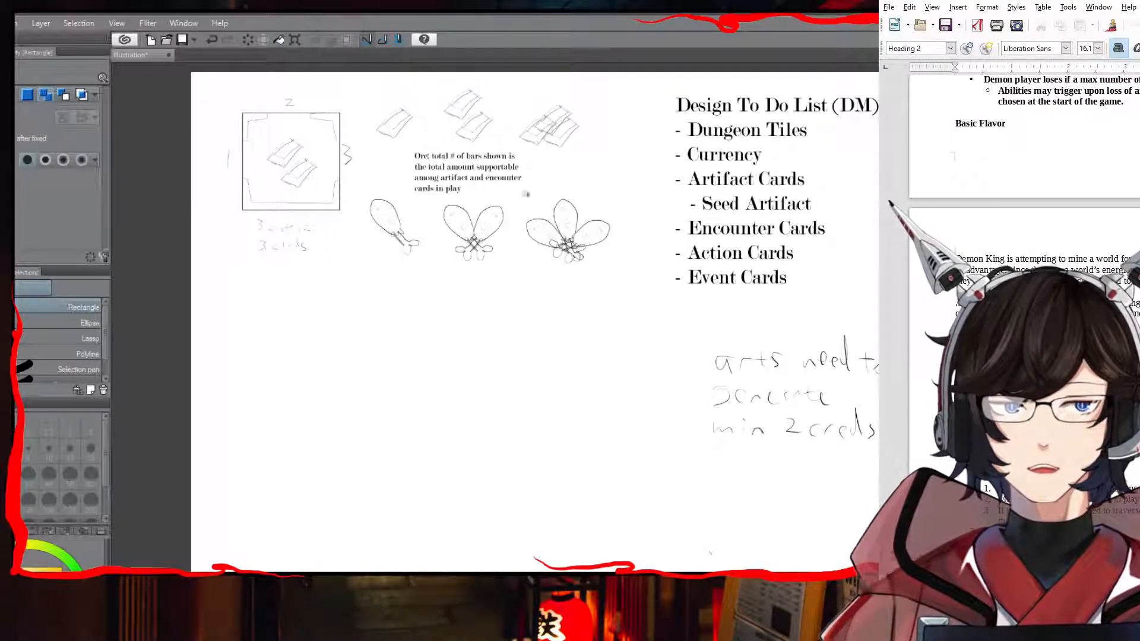
pyautogui.moveTo(517, 188); pyautogui.dragTo(626, 272)
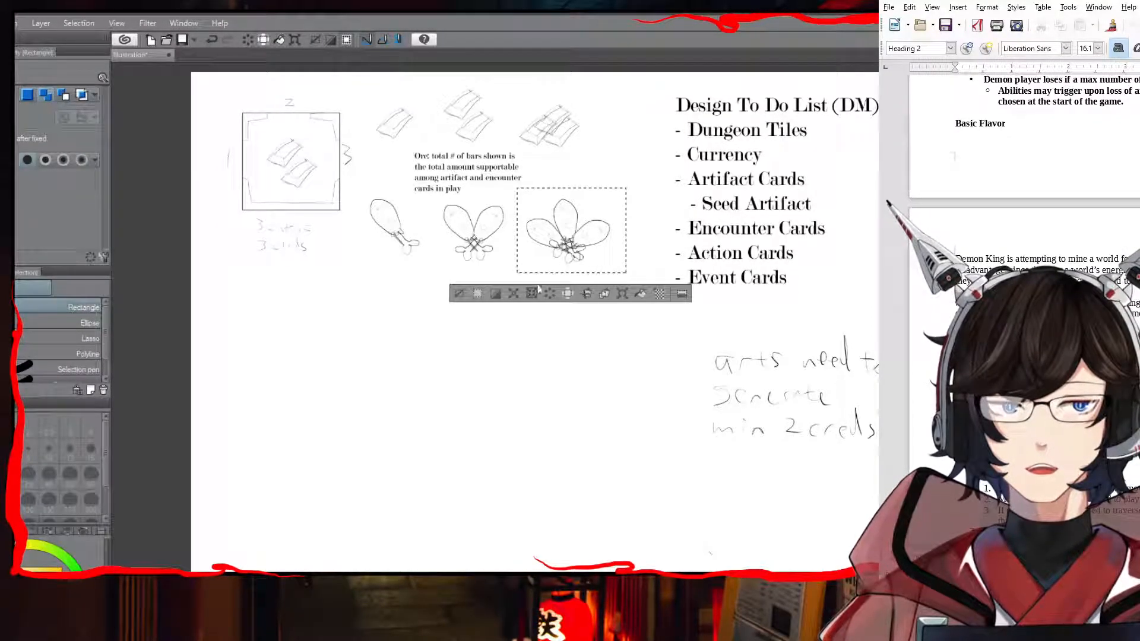
pyautogui.press('k')
pyautogui.moveTo(584, 231); pyautogui.dragTo(585, 233)
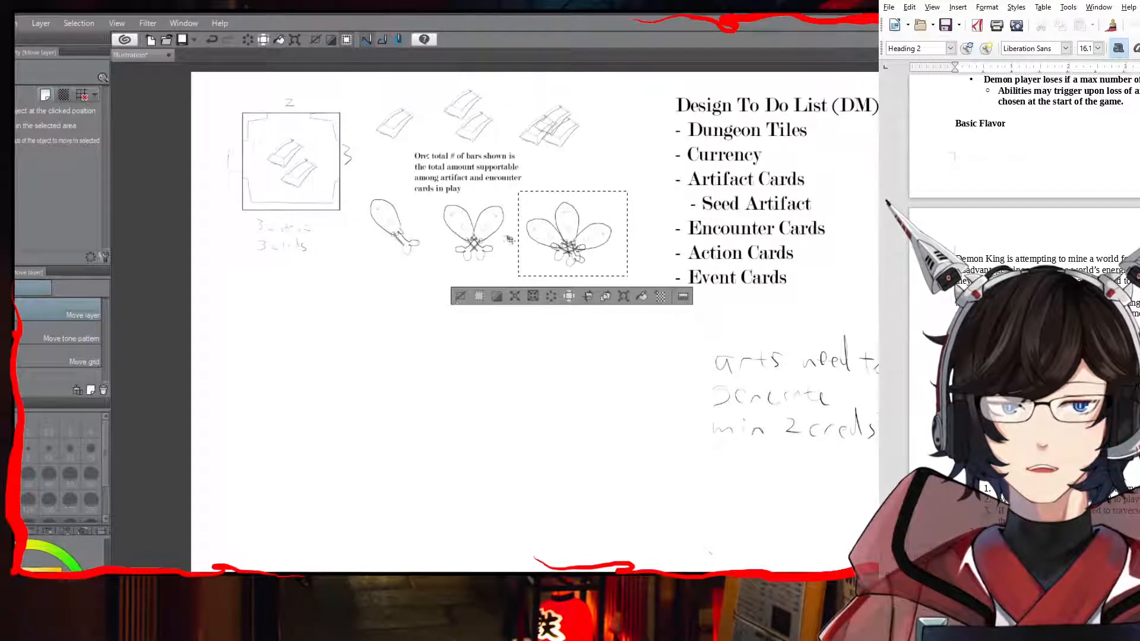
pyautogui.moveTo(545, 243)
pyautogui.mouseDown()
pyautogui.moveTo(585, 240)
pyautogui.moveTo(556, 249)
pyautogui.mouseUp()
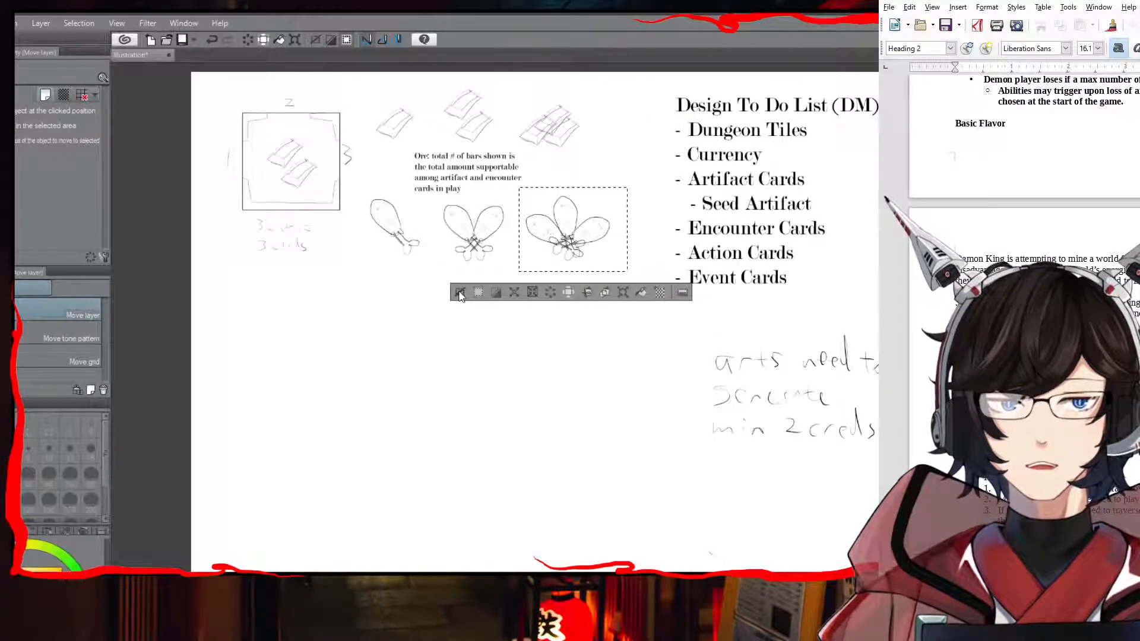
pyautogui.click(459, 292)
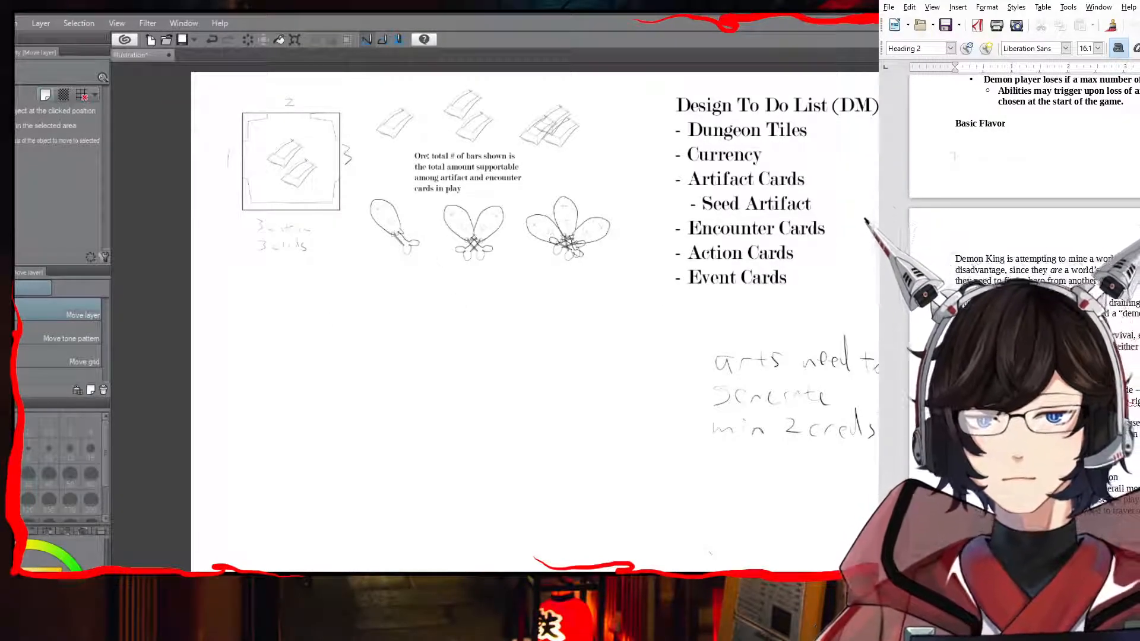
# Step: Start a text note below the drumstick icons reading "Food: total # of food shown" and, on a second line, "indicates total upkeep available for minio"
pyautogui.press('t')
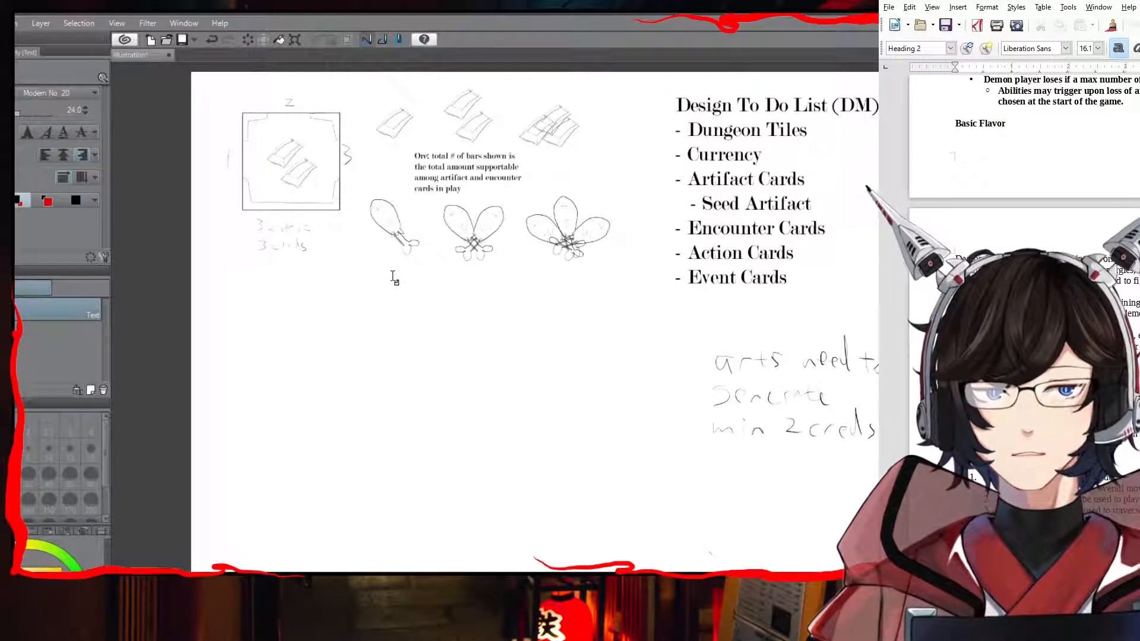
pyautogui.click(374, 303)
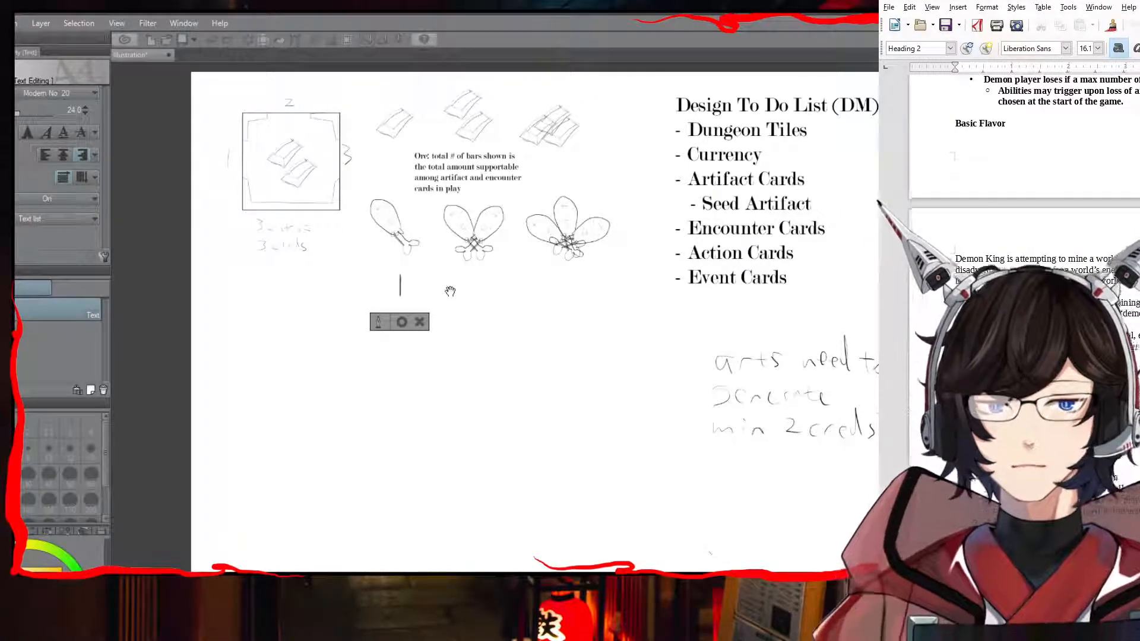
pyautogui.write('Food: total #')
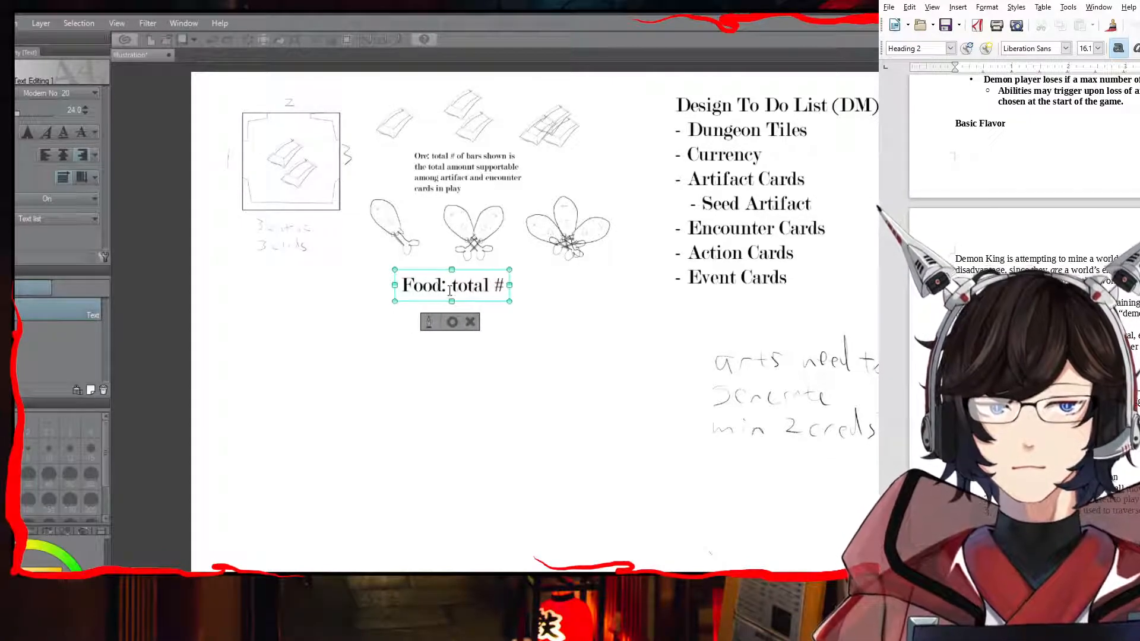
pyautogui.write(' of food shown')
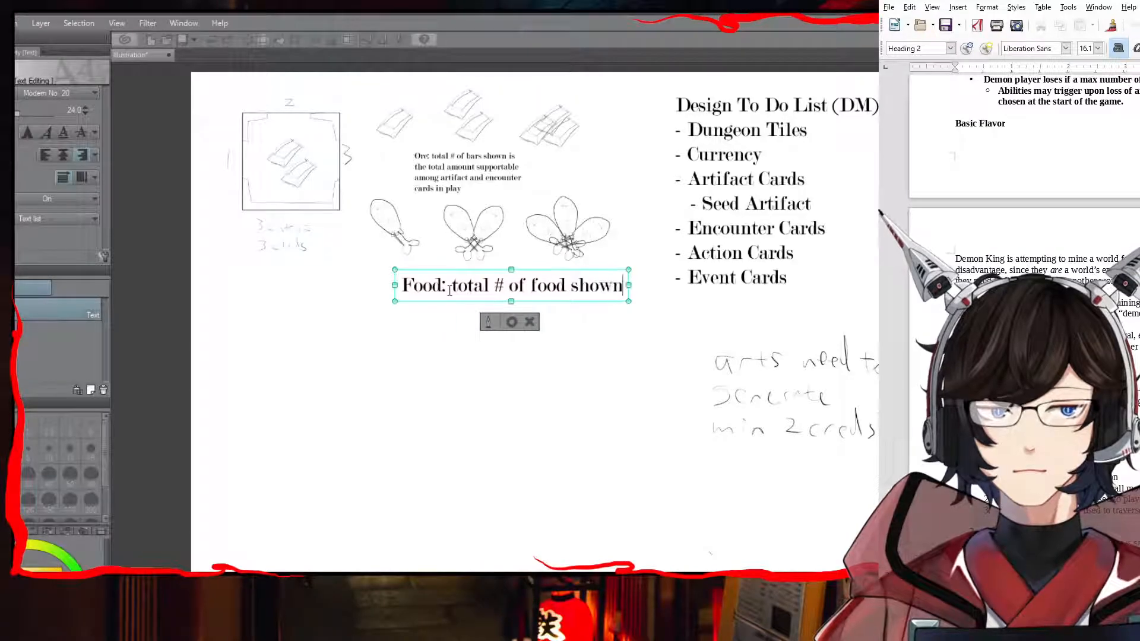
pyautogui.press('Return')
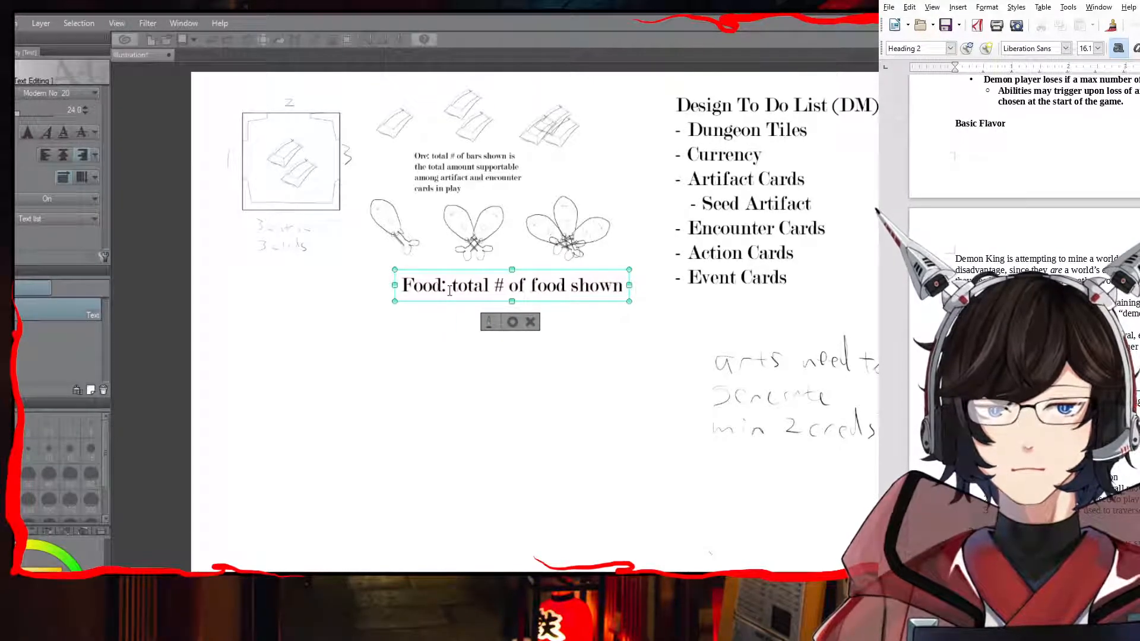
pyautogui.write('indicates total')
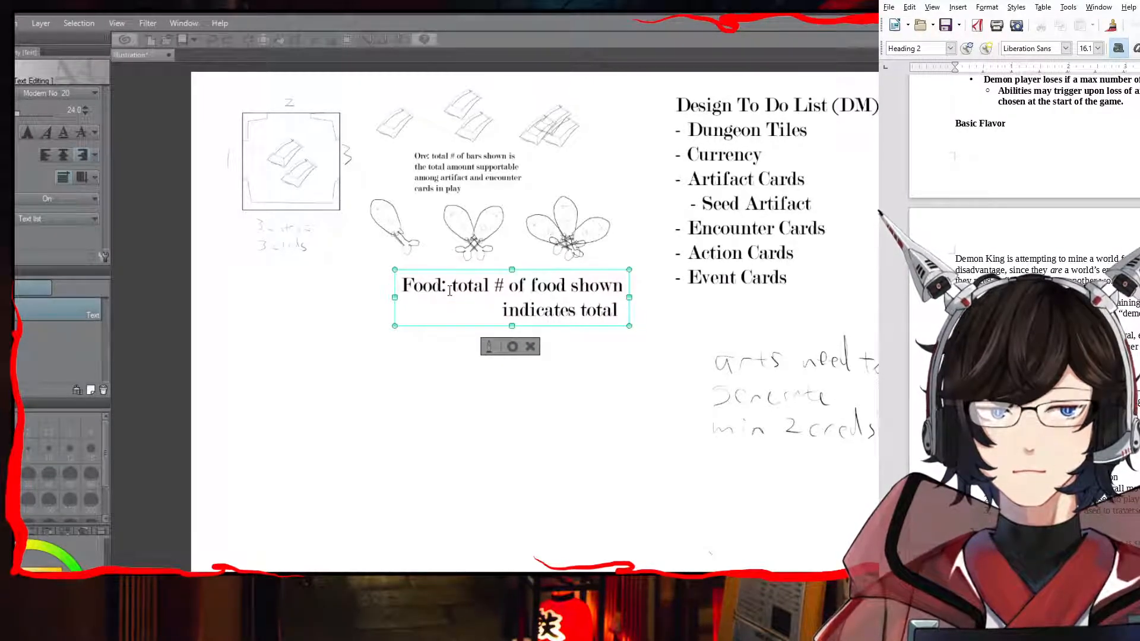
pyautogui.write(' upkeep avail')
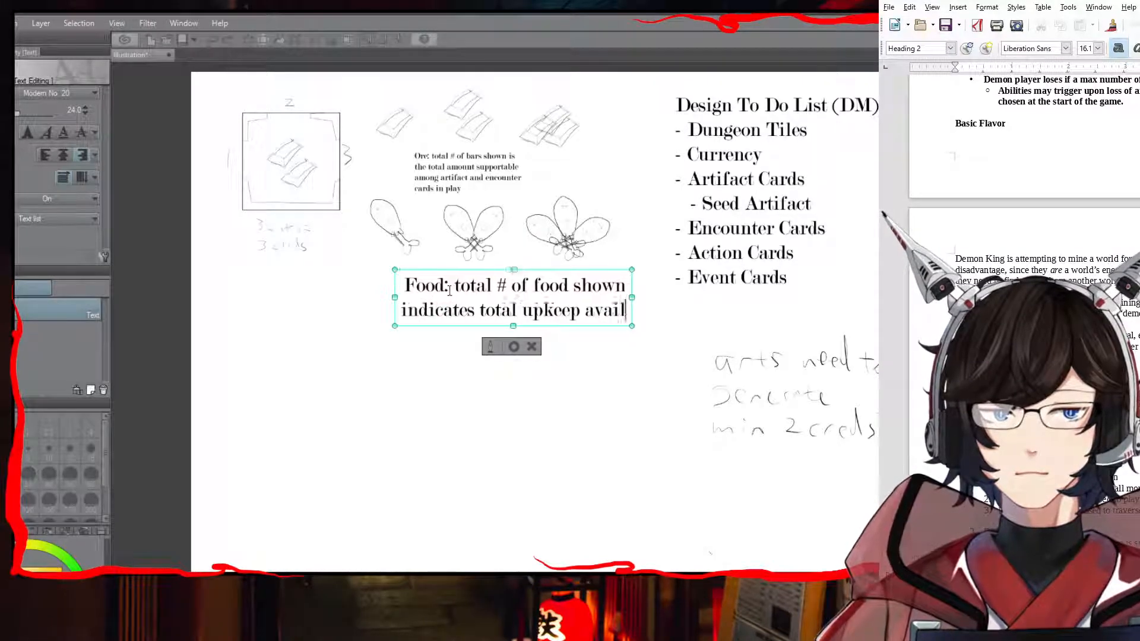
pyautogui.write('able for minio')
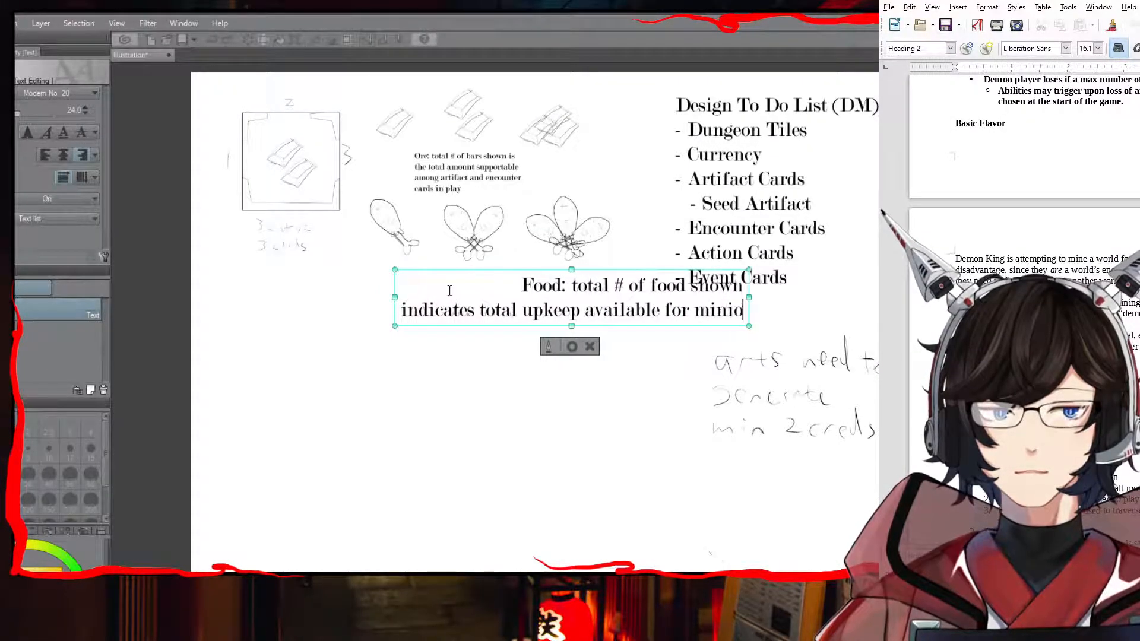
# Step: Remove the unfinished "for minio" ending and finish the food note with a third line reading "for all minion cards"
pyautogui.press('BackSpace')
pyautogui.press('BackSpace')
pyautogui.press('BackSpace')
pyautogui.press('BackSpace')
pyautogui.press('BackSpace')
pyautogui.press('BackSpace')
pyautogui.press('BackSpace')
pyautogui.press('BackSpace')
pyautogui.press('BackSpace')
pyautogui.press('BackSpace')
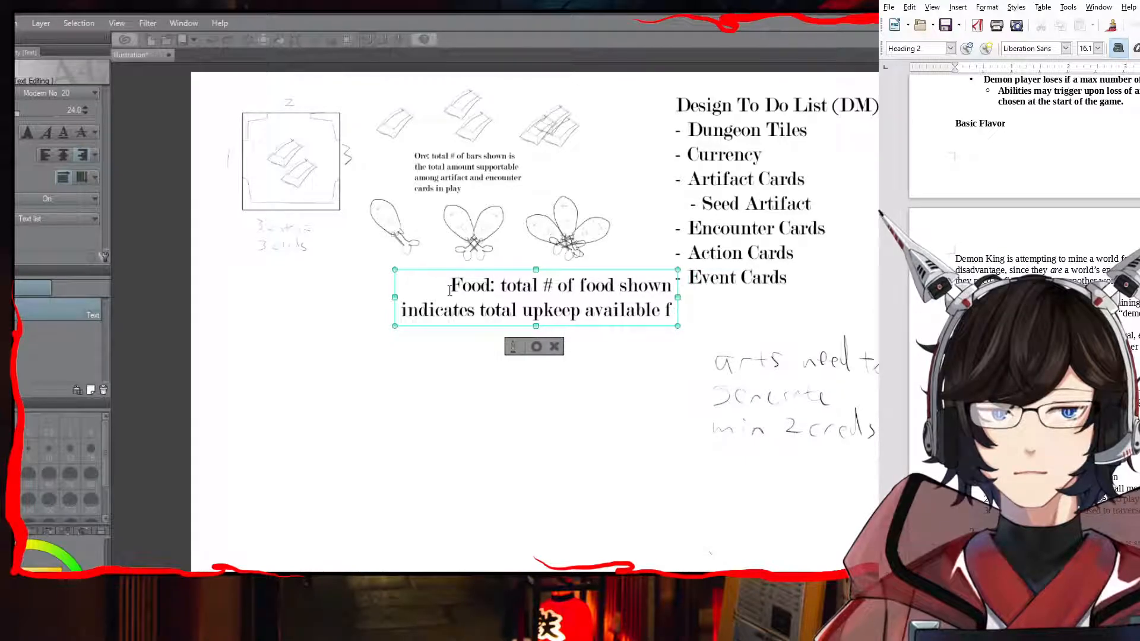
pyautogui.write('for all minions')
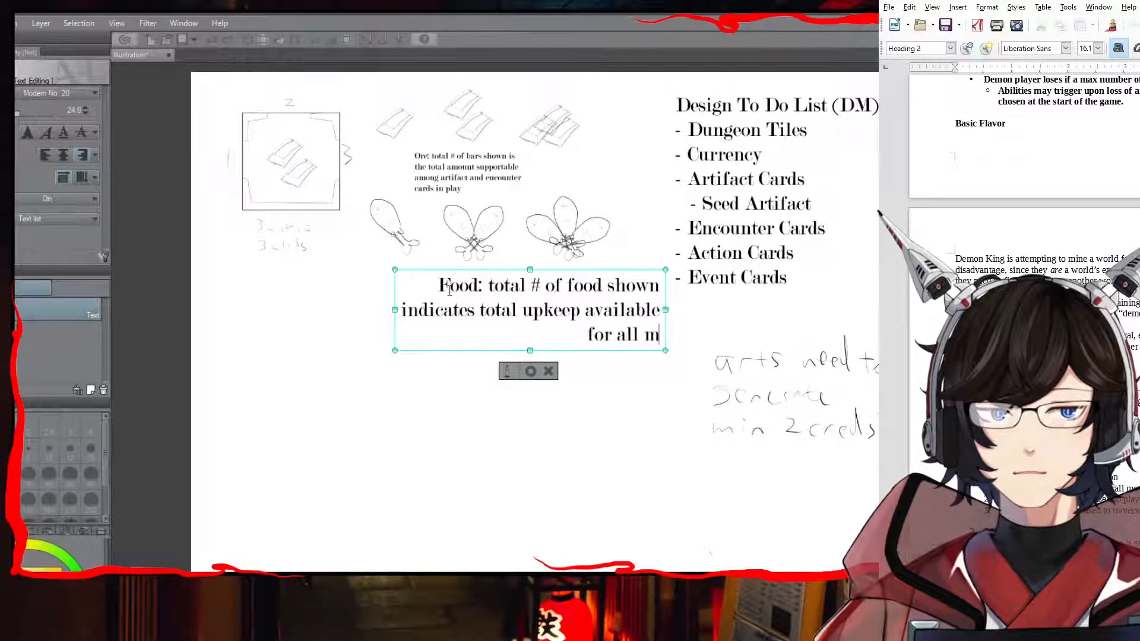
pyautogui.press('BackSpace')
pyautogui.write('cards')
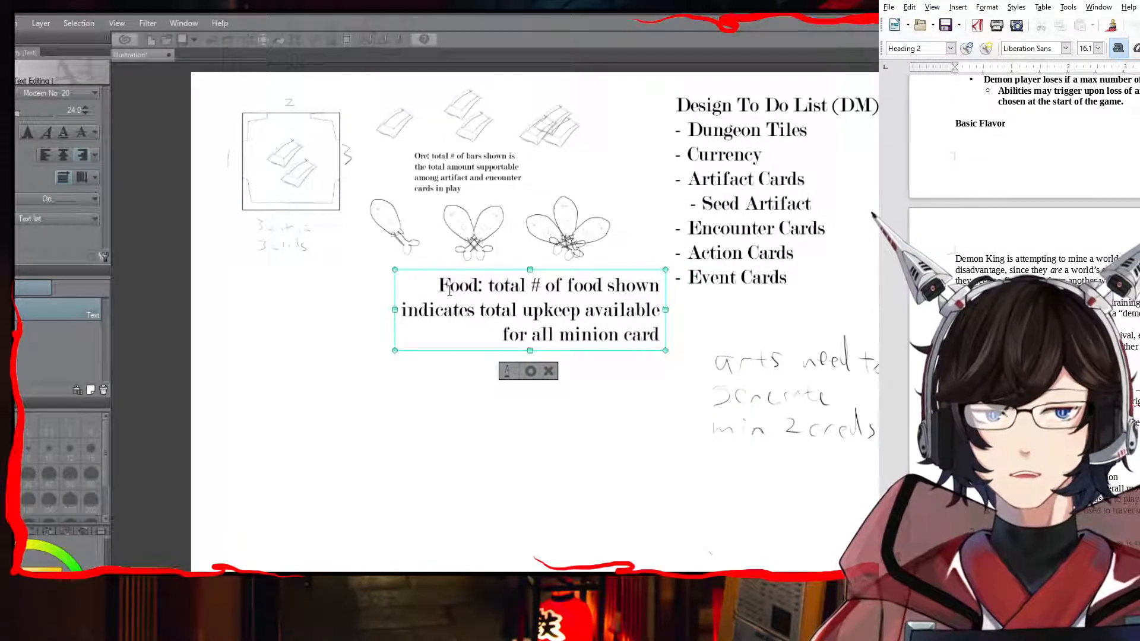
# Step: Left-align the whole food note, commit it, and shrink and center it beneath the drumstick icons
pyautogui.click(45, 154)
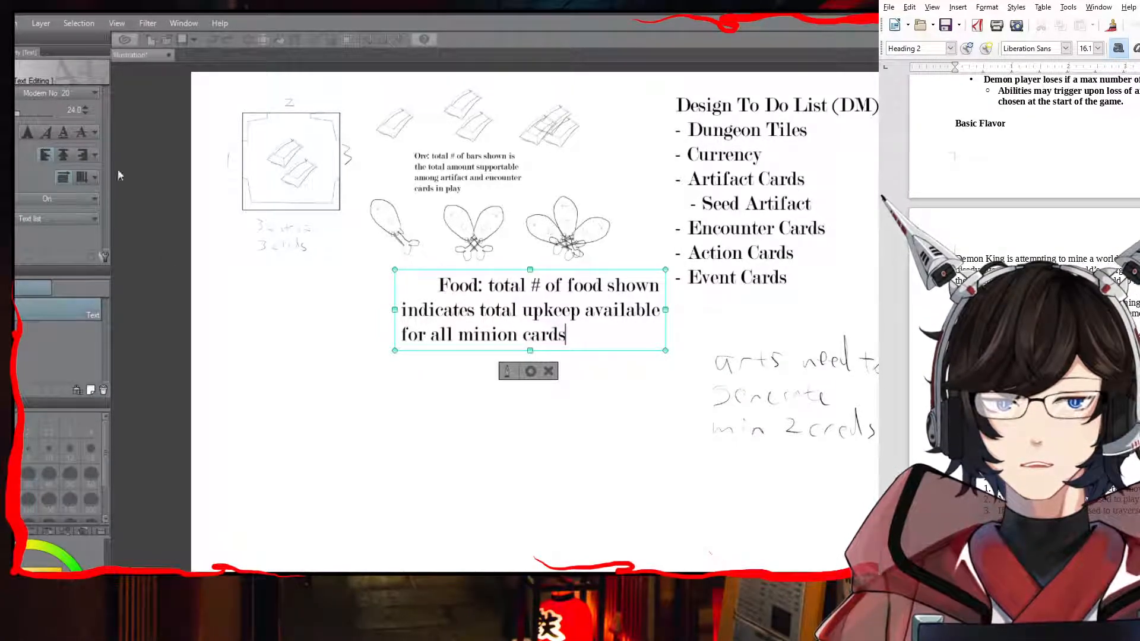
pyautogui.hotkey('ctrl', 'a')
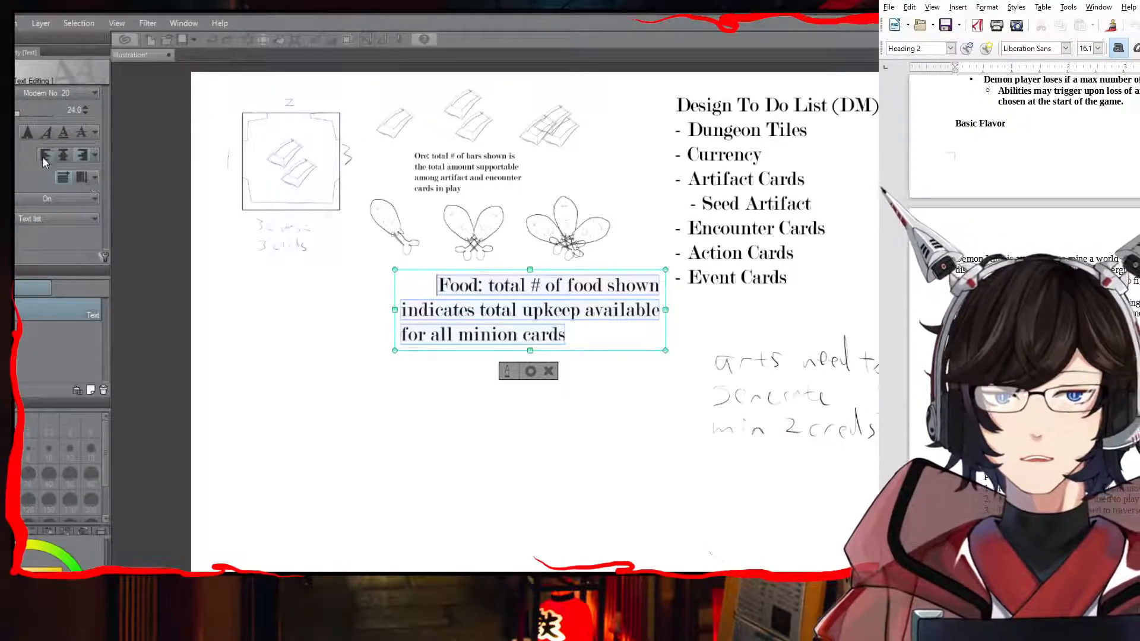
pyautogui.click(43, 155)
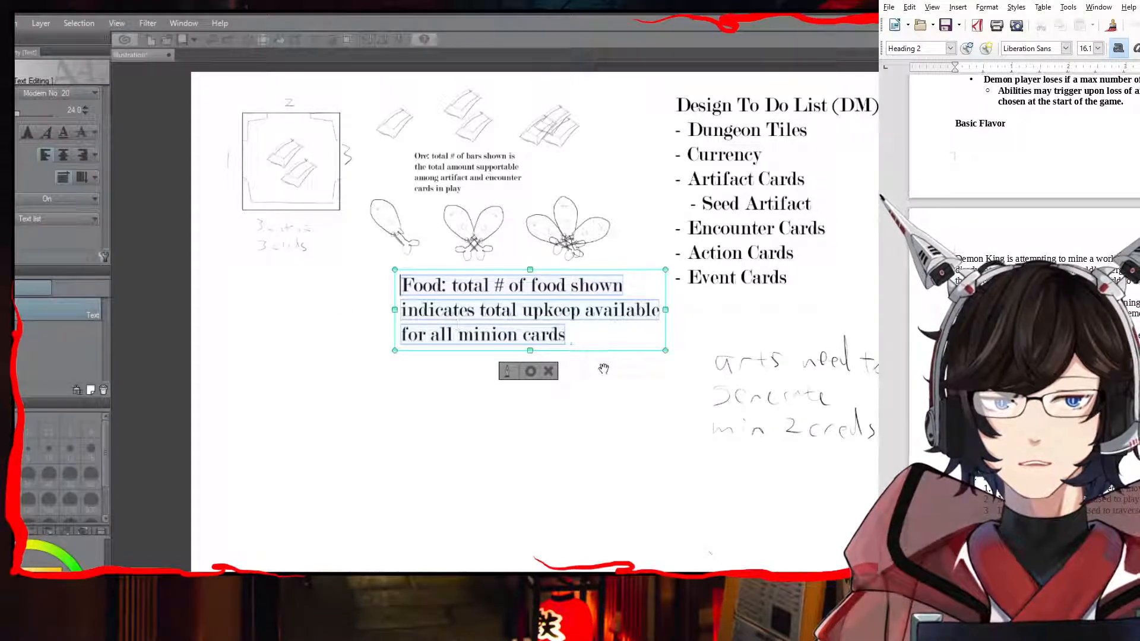
pyautogui.click(531, 371)
pyautogui.moveTo(582, 317); pyautogui.dragTo(525, 303)
pyautogui.moveTo(442, 275); pyautogui.dragTo(459, 270)
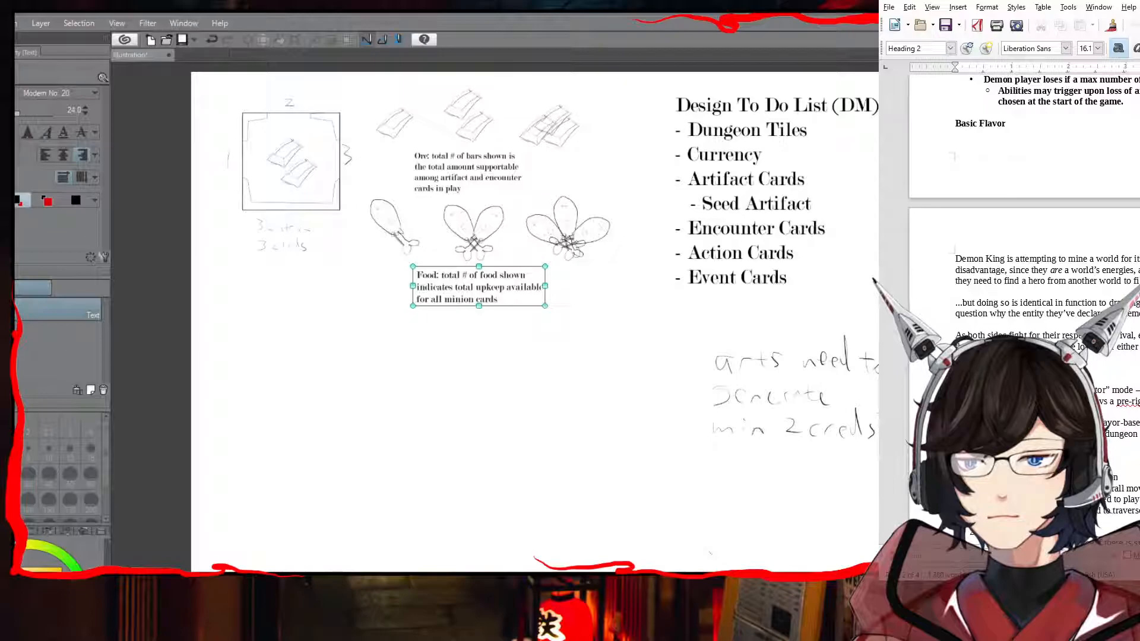
pyautogui.click(404, 339)
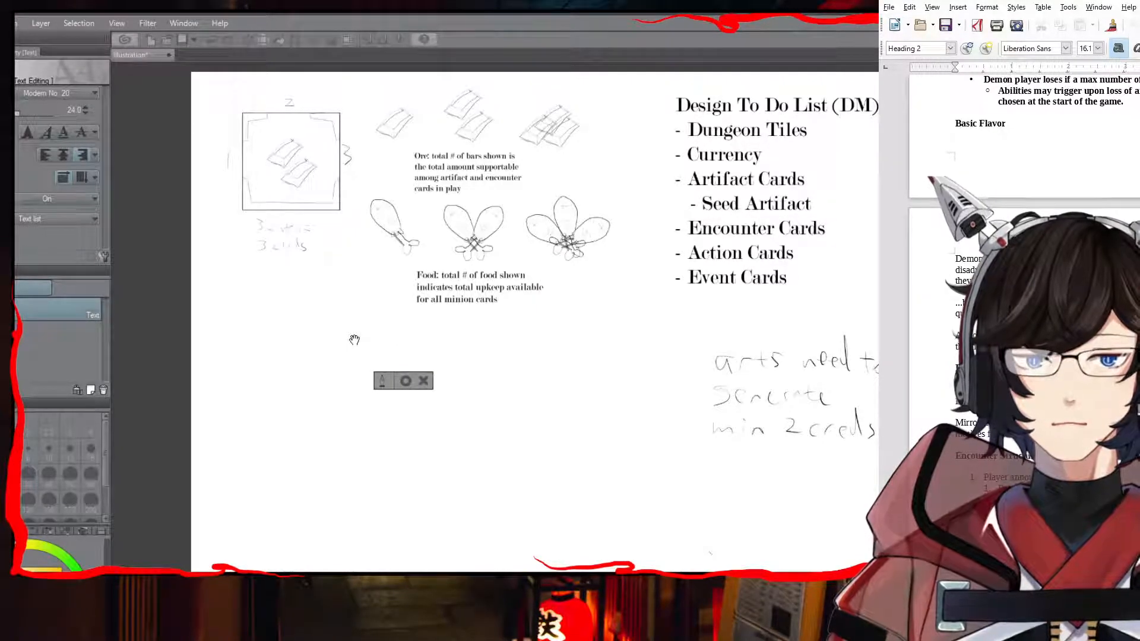
pyautogui.click(423, 381)
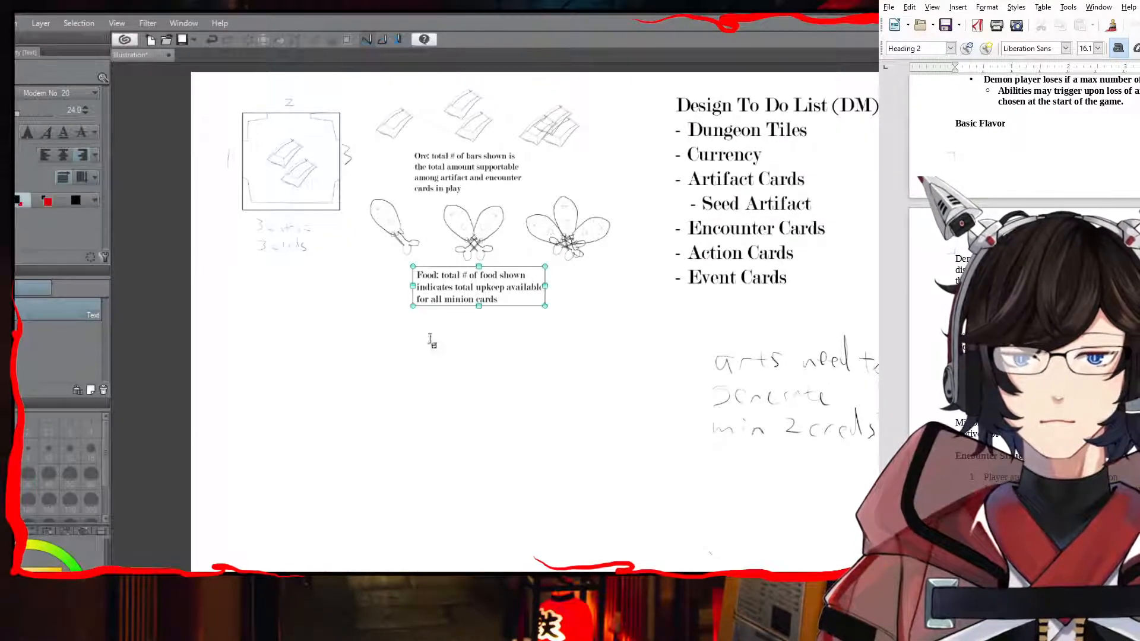
# Step: Sketch a single four-pointed star with the pen below the food note, undoing and redrawing misplaced strokes
pyautogui.press('p')
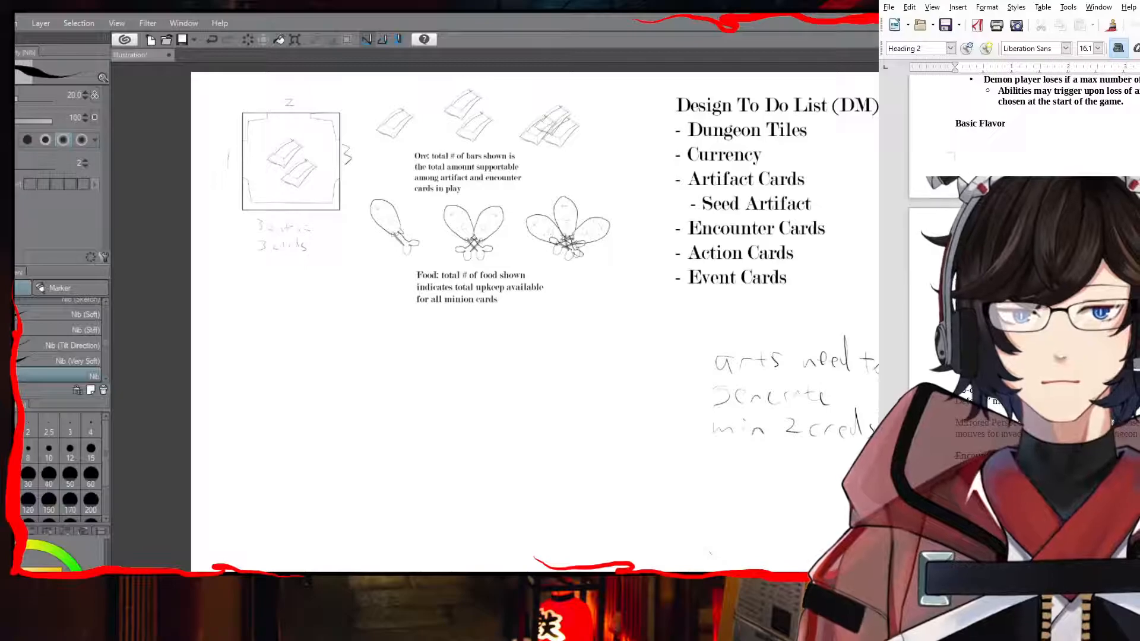
pyautogui.moveTo(380, 343)
pyautogui.mouseDown()
pyautogui.moveTo(388, 317)
pyautogui.moveTo(397, 340)
pyautogui.mouseUp()
pyautogui.hotkey('ctrl', 'z')
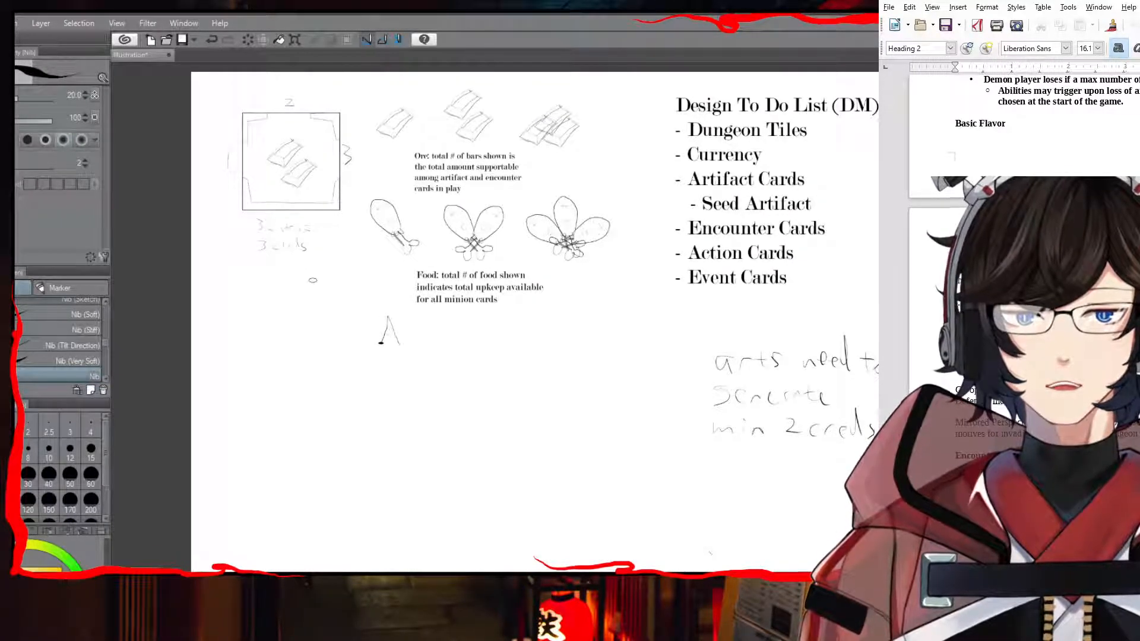
pyautogui.hotkey('ctrl', 'z')
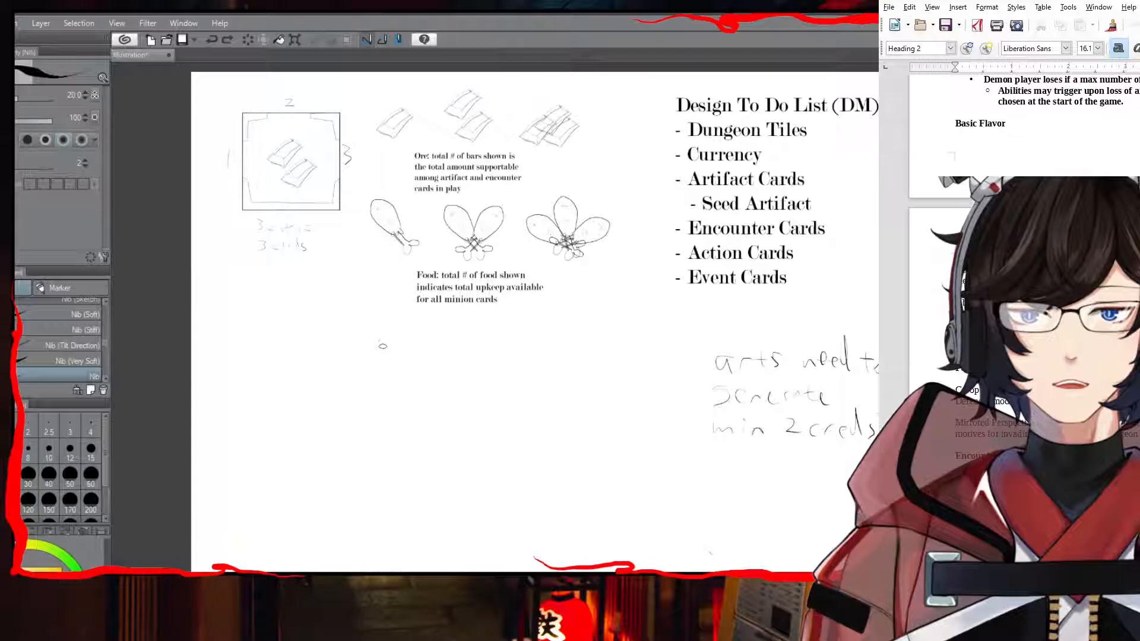
pyautogui.moveTo(383, 342); pyautogui.dragTo(384, 350)
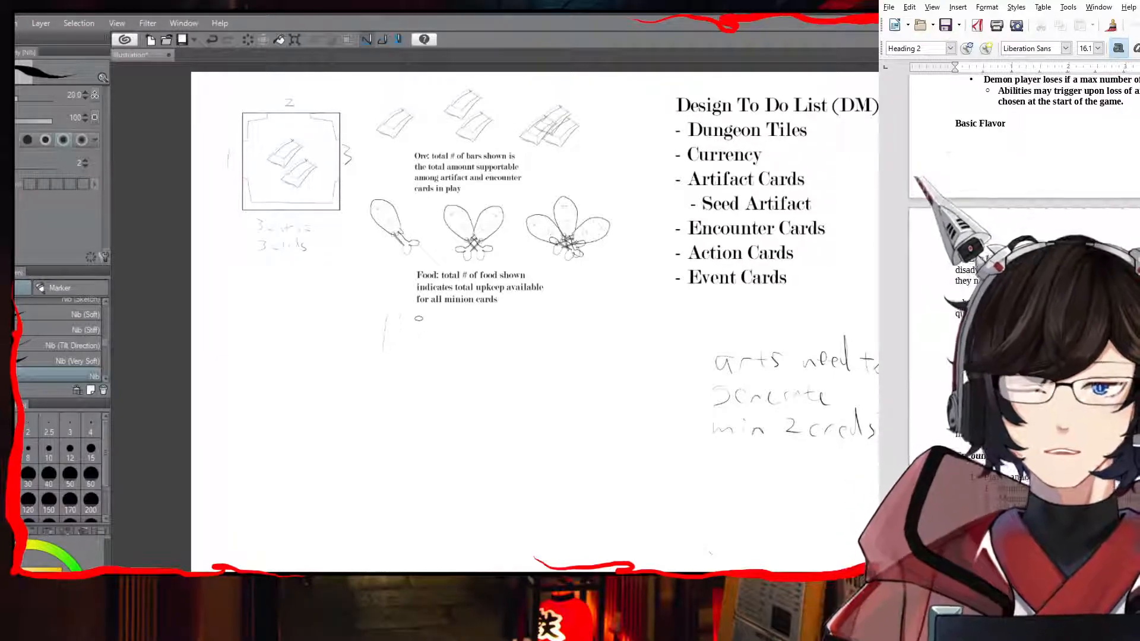
pyautogui.hotkey('ctrl', 'z')
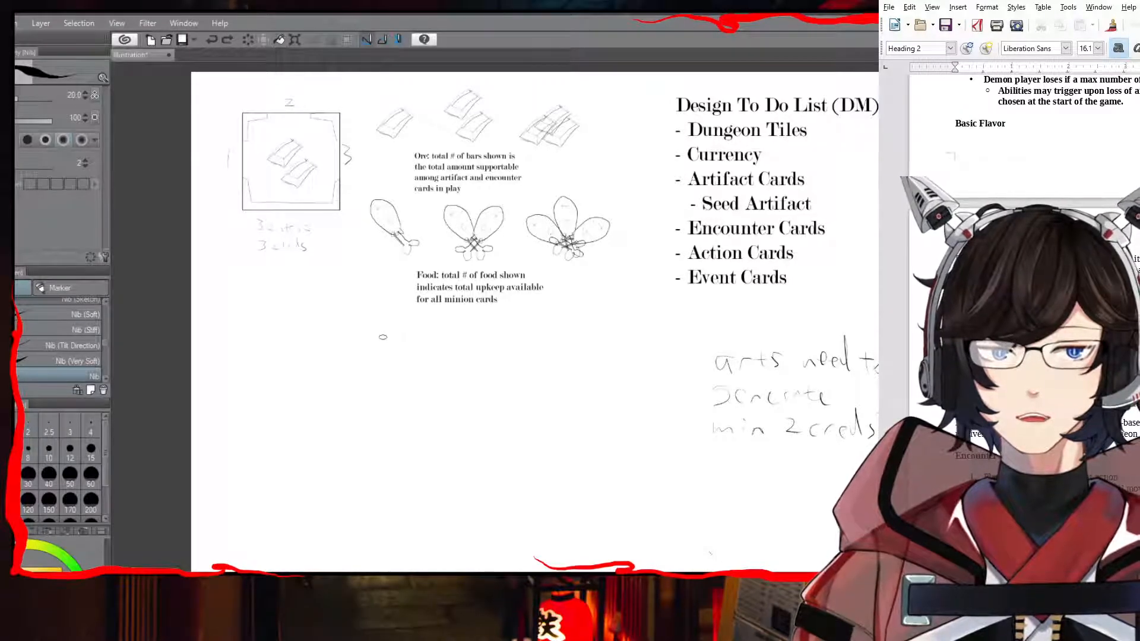
pyautogui.moveTo(401, 339); pyautogui.dragTo(394, 357)
pyautogui.hotkey('ctrl', 'z')
pyautogui.hotkey('ctrl', 'z')
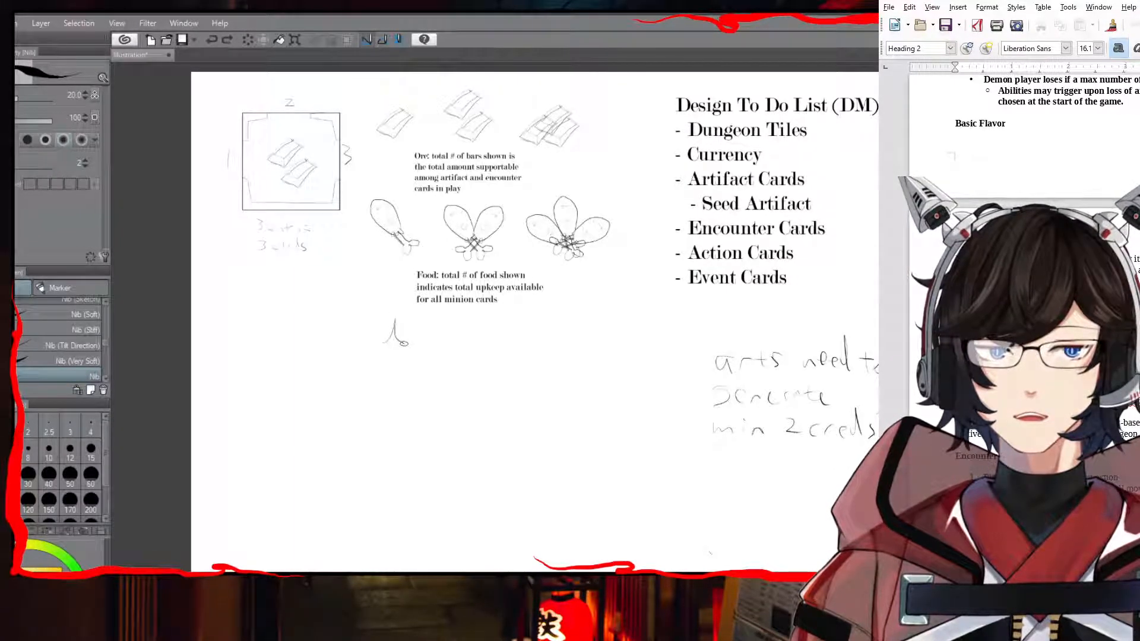
pyautogui.moveTo(400, 343)
pyautogui.mouseDown()
pyautogui.moveTo(392, 318)
pyautogui.moveTo(403, 346)
pyautogui.moveTo(379, 343)
pyautogui.moveTo(393, 363)
pyautogui.moveTo(404, 344)
pyautogui.moveTo(393, 370)
pyautogui.mouseUp()
pyautogui.hotkey('ctrl', 'z')
pyautogui.hotkey('ctrl', 'z')
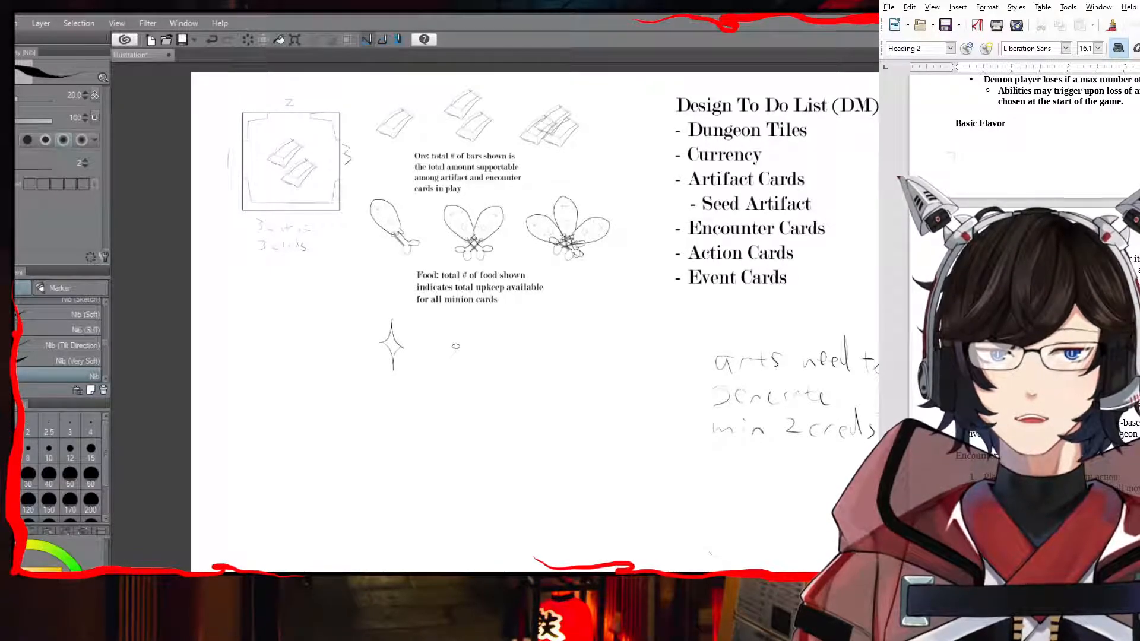
# Step: Sketch a layered star beside the single star, and a third many-pointed star overlaid with two crossing elongated loops
pyautogui.moveTo(455, 347)
pyautogui.mouseDown()
pyautogui.moveTo(470, 319)
pyautogui.moveTo(479, 348)
pyautogui.moveTo(467, 375)
pyautogui.moveTo(461, 332)
pyautogui.moveTo(484, 332)
pyautogui.moveTo(479, 368)
pyautogui.moveTo(459, 361)
pyautogui.moveTo(461, 350)
pyautogui.moveTo(475, 353)
pyautogui.mouseUp()
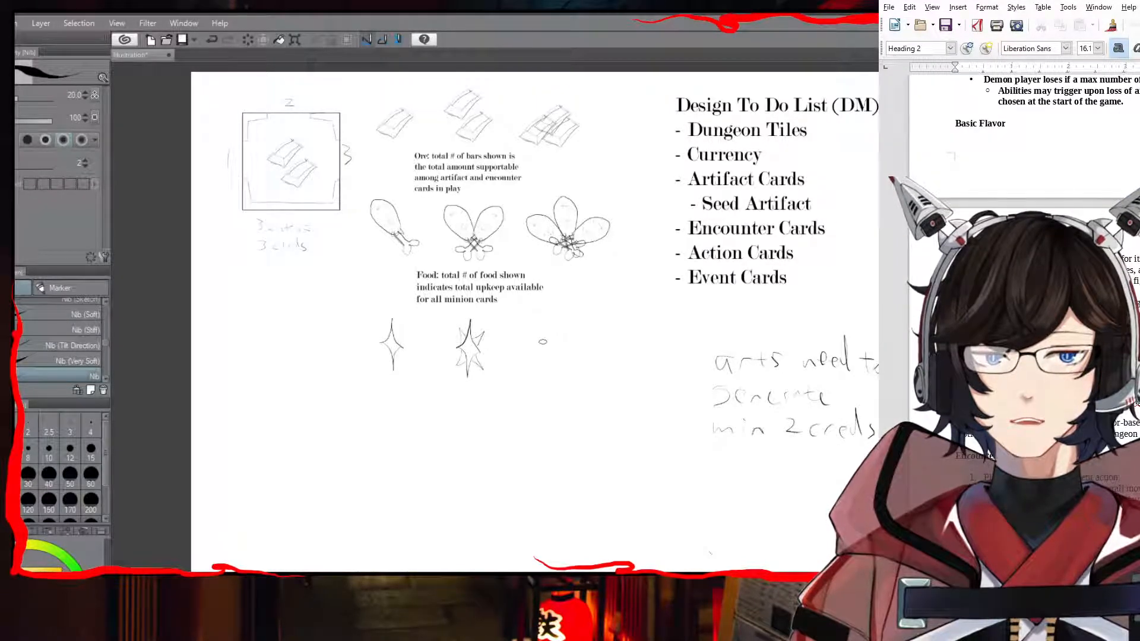
pyautogui.moveTo(542, 345)
pyautogui.mouseDown()
pyautogui.moveTo(552, 313)
pyautogui.moveTo(554, 339)
pyautogui.moveTo(541, 348)
pyautogui.moveTo(557, 379)
pyautogui.mouseUp()
pyautogui.hotkey('ctrl', 'z')
pyautogui.hotkey('ctrl', 'z')
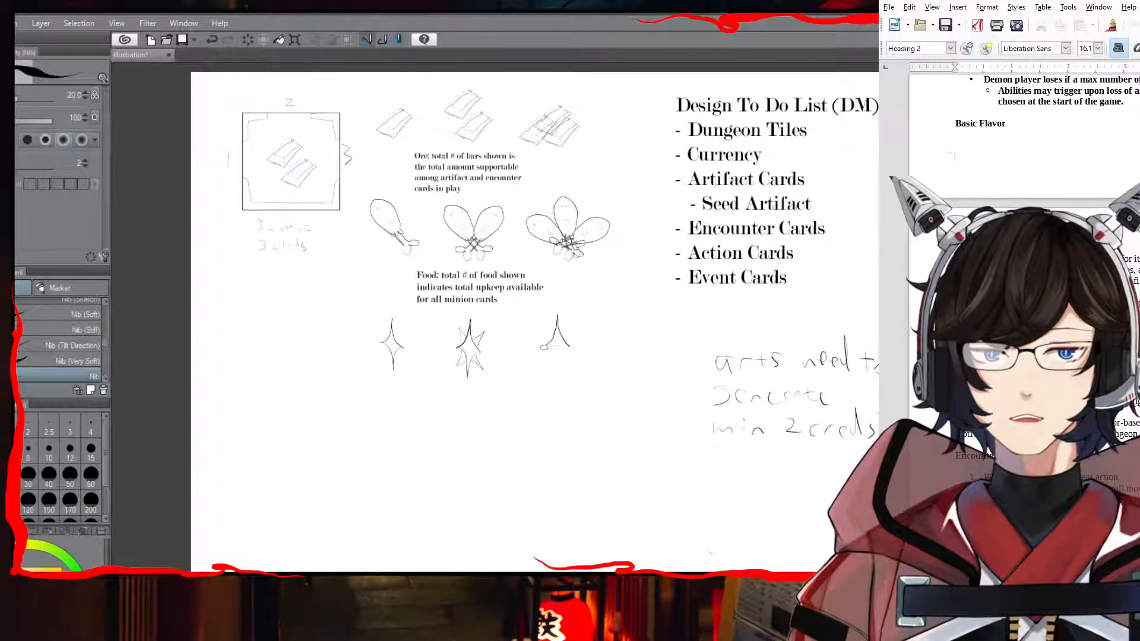
pyautogui.moveTo(570, 346)
pyautogui.mouseDown()
pyautogui.moveTo(547, 323)
pyautogui.moveTo(557, 339)
pyautogui.moveTo(573, 322)
pyautogui.moveTo(550, 361)
pyautogui.moveTo(547, 351)
pyautogui.moveTo(545, 372)
pyautogui.moveTo(579, 371)
pyautogui.mouseUp()
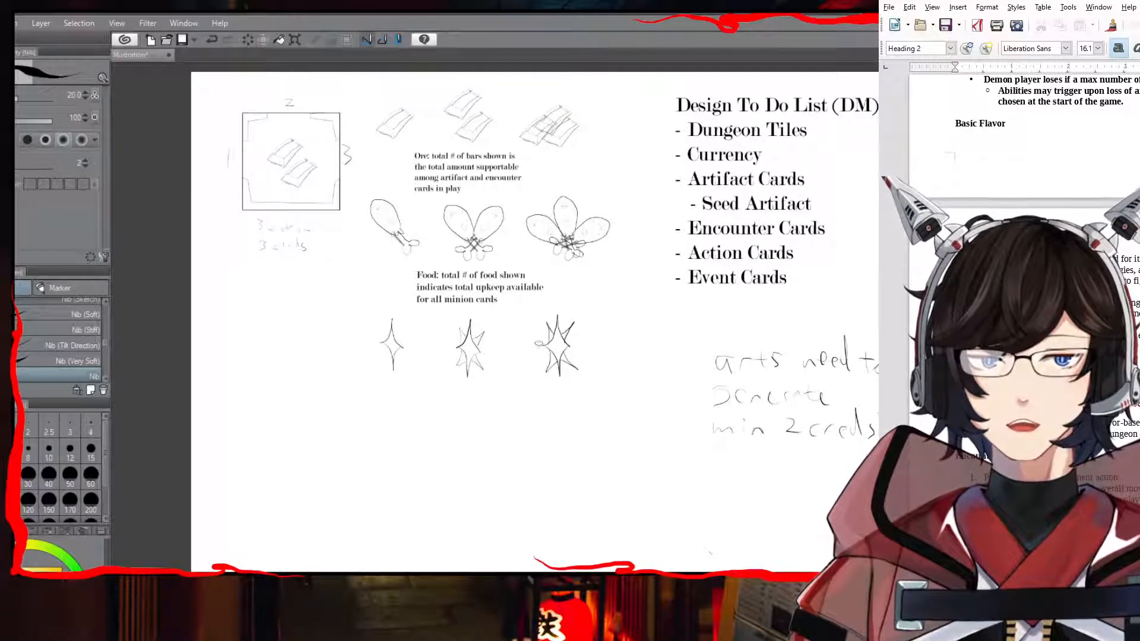
pyautogui.moveTo(538, 351)
pyautogui.mouseDown()
pyautogui.moveTo(526, 378)
pyautogui.moveTo(571, 349)
pyautogui.moveTo(593, 309)
pyautogui.moveTo(565, 330)
pyautogui.mouseUp()
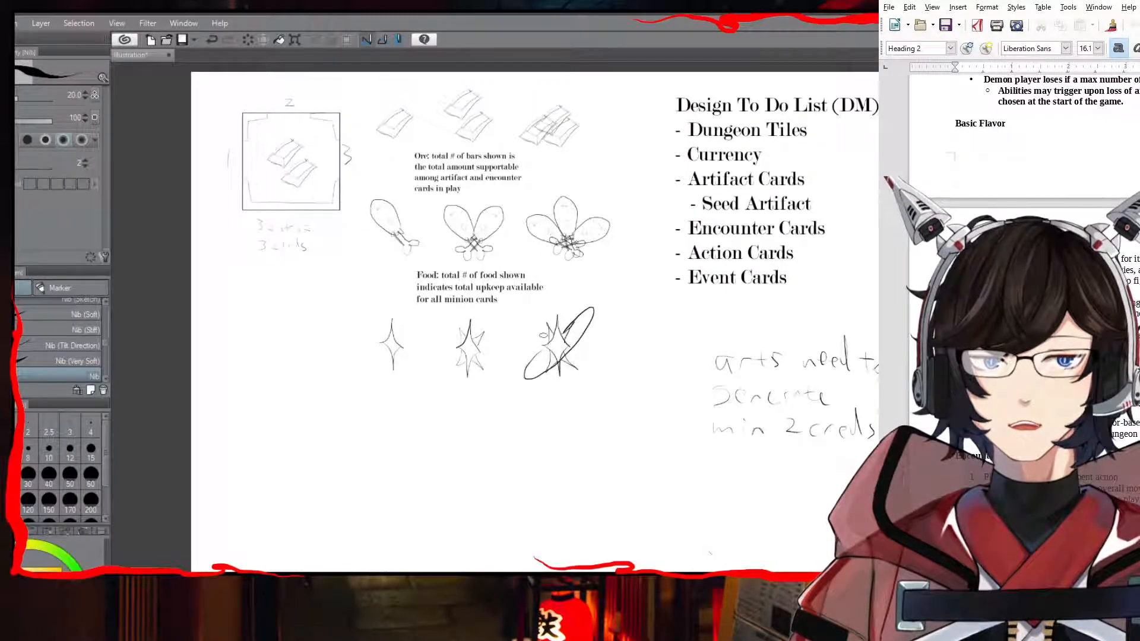
pyautogui.moveTo(527, 325)
pyautogui.mouseDown()
pyautogui.moveTo(558, 369)
pyautogui.moveTo(595, 373)
pyautogui.moveTo(564, 351)
pyautogui.mouseUp()
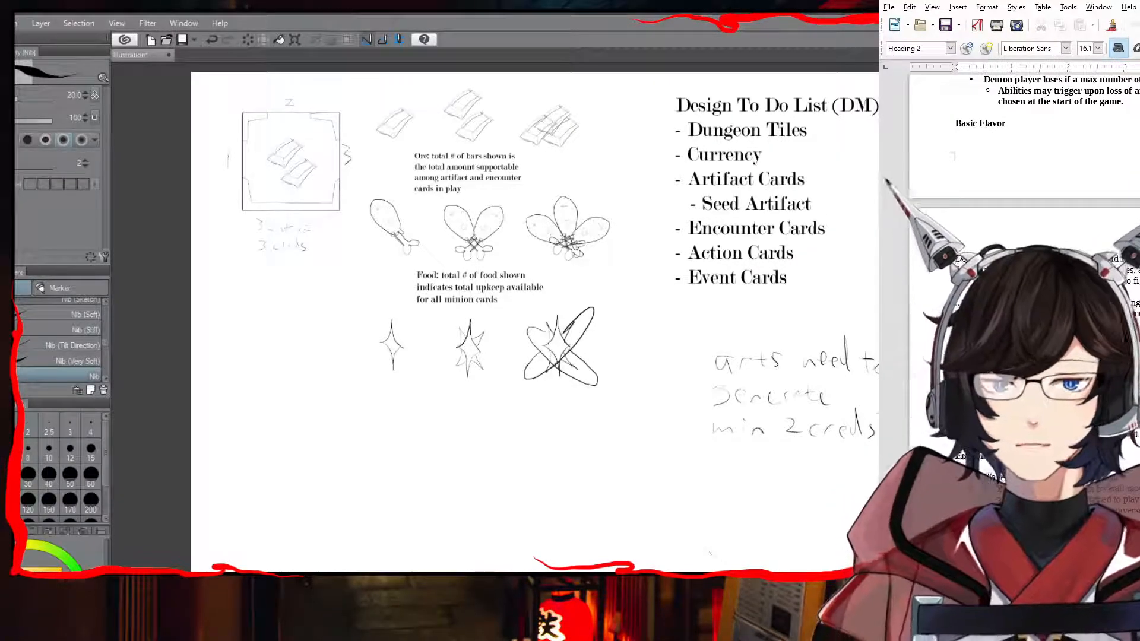
# Step: Start a text note beneath the star icons with the first line "Mana: total # of mana shown"
pyautogui.press('t')
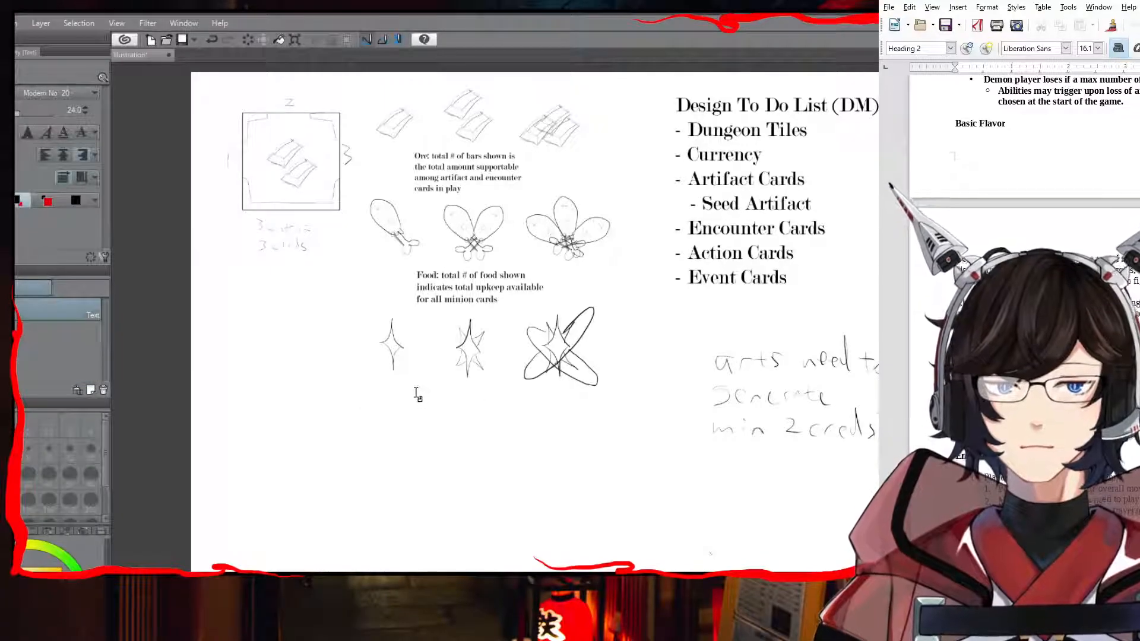
pyautogui.click(417, 396)
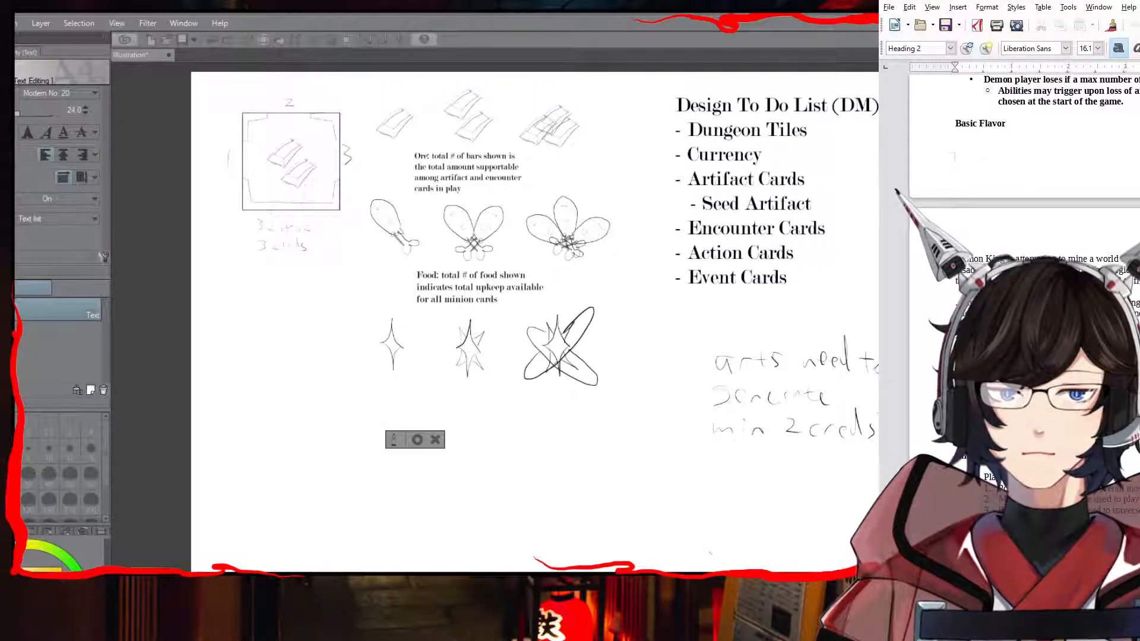
pyautogui.moveTo(417, 393); pyautogui.dragTo(420, 399)
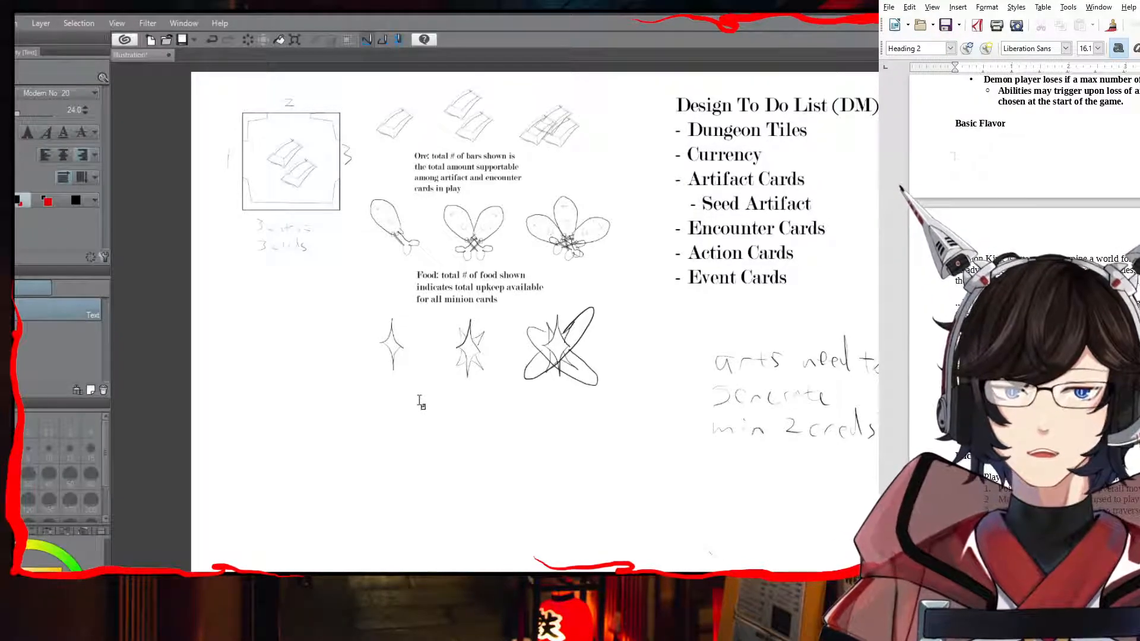
pyautogui.write('Mana: ')
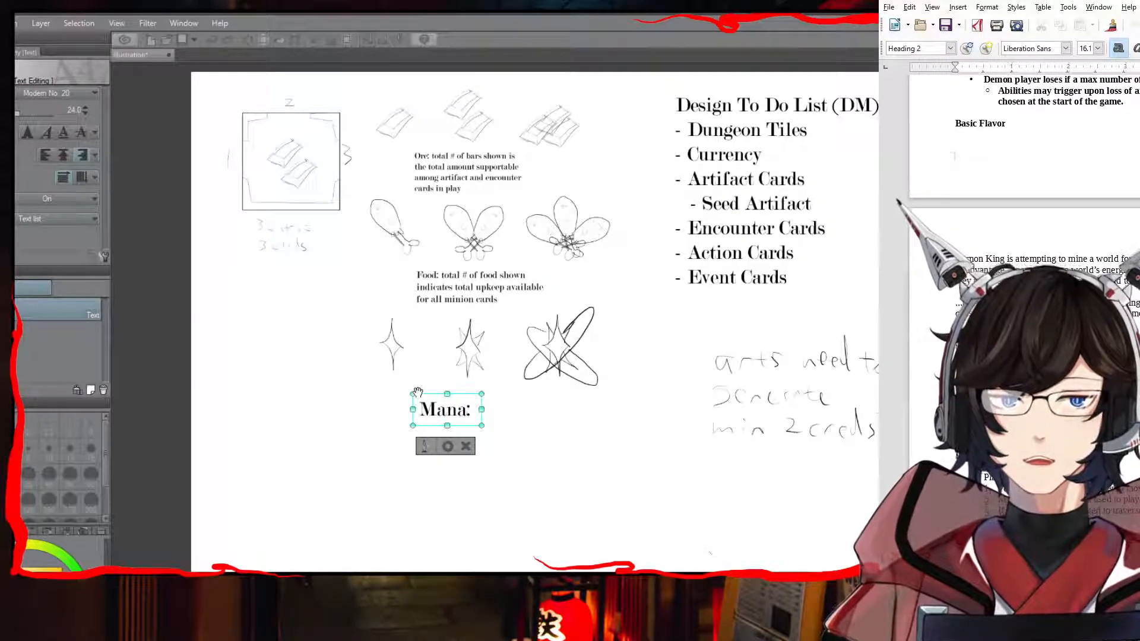
pyautogui.write('total # of')
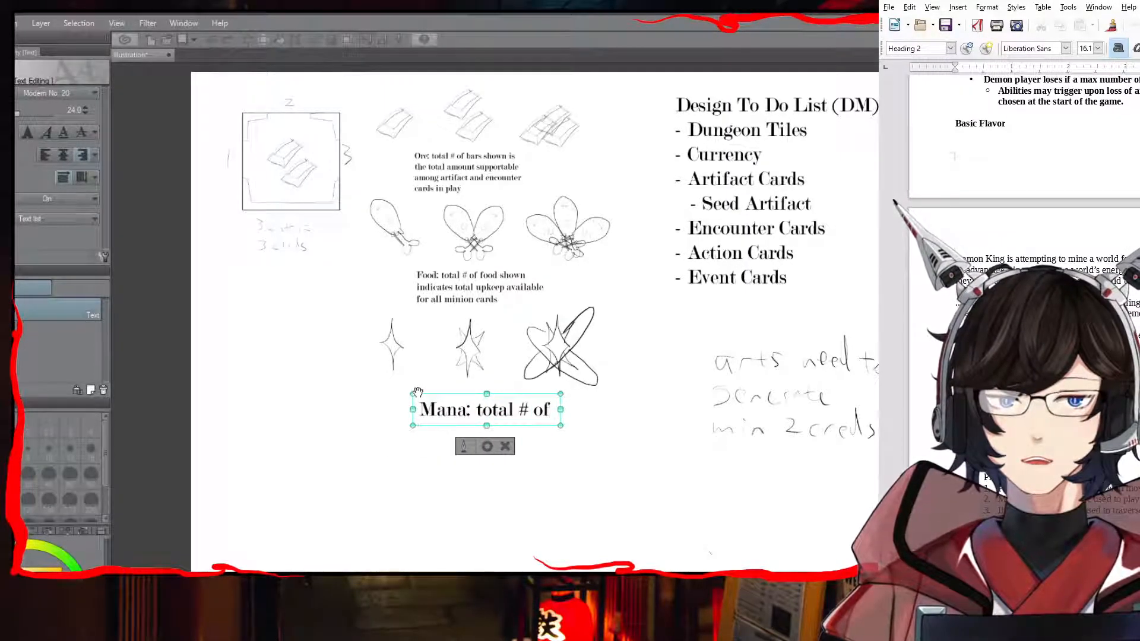
pyautogui.write(' mana')
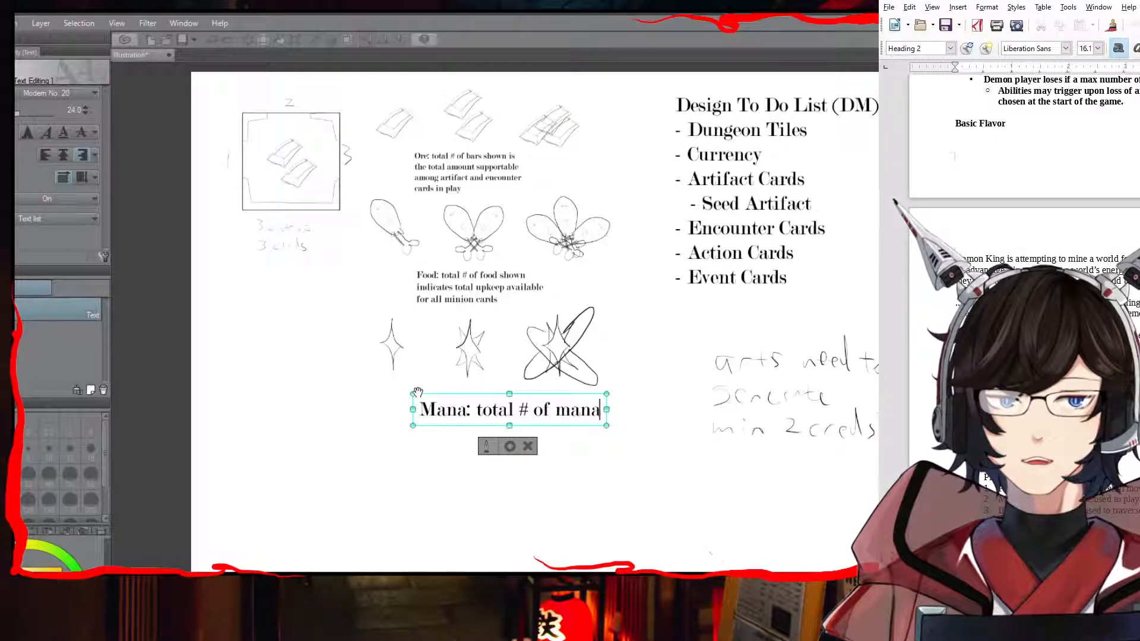
pyautogui.press('BackSpace')
pyautogui.press('BackSpace')
pyautogui.press('BackSpace')
pyautogui.press('BackSpace')
pyautogui.press('BackSpace')
pyautogui.press('BackSpace')
pyautogui.press('BackSpace')
pyautogui.press('BackSpace')
pyautogui.press('BackSpace')
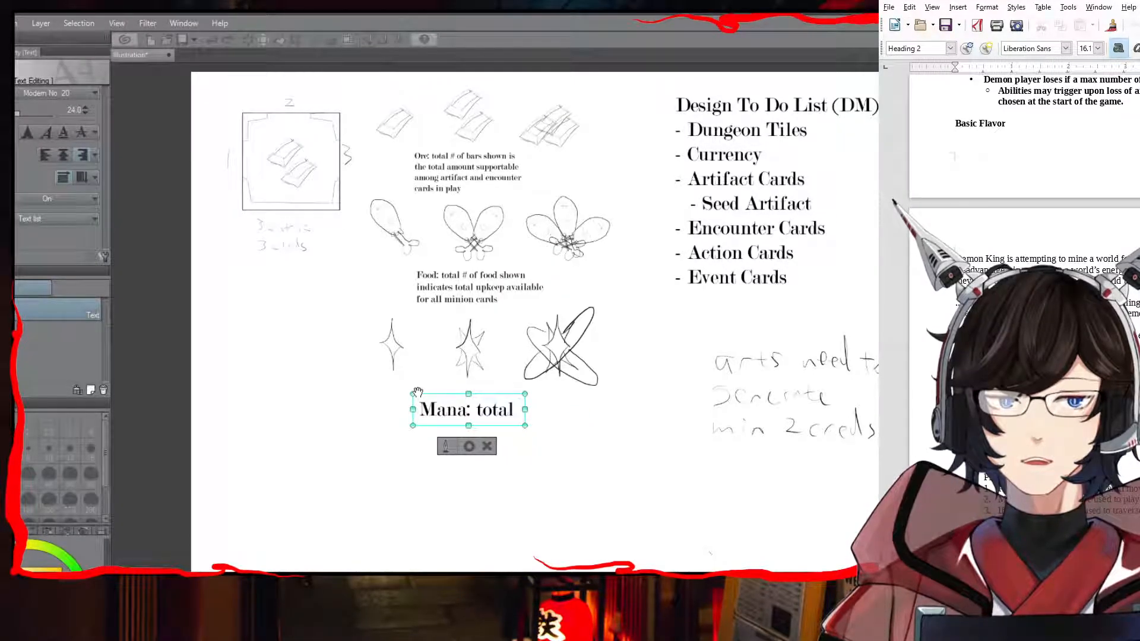
pyautogui.write('#')
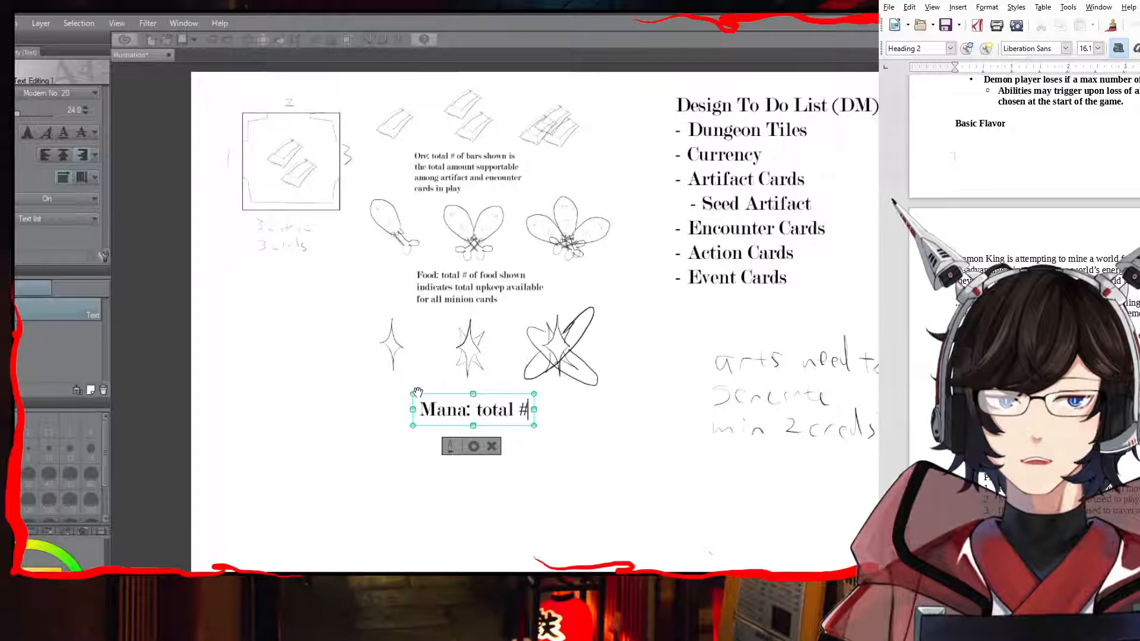
pyautogui.write(' of mana shown')
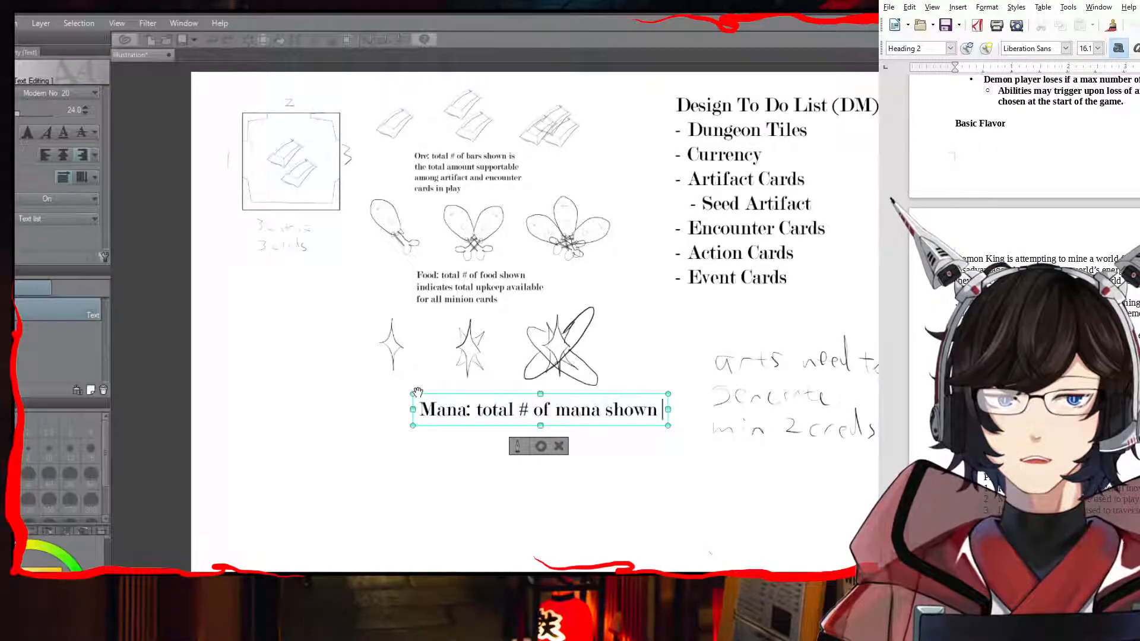
# Step: Add a second line to the mana note reading "indicates upkeep of enchantments"
pyautogui.write('indicates upk')
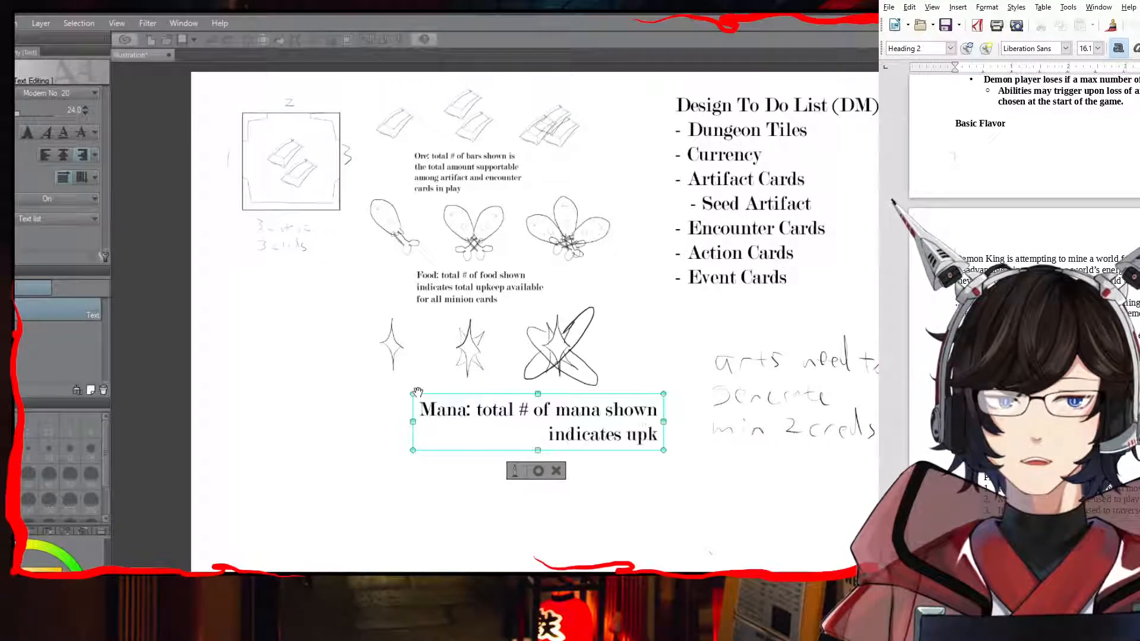
pyautogui.write('eep of spell')
pyautogui.press('BackSpace')
pyautogui.press('BackSpace')
pyautogui.press('BackSpace')
pyautogui.press('BackSpace')
pyautogui.press('BackSpace')
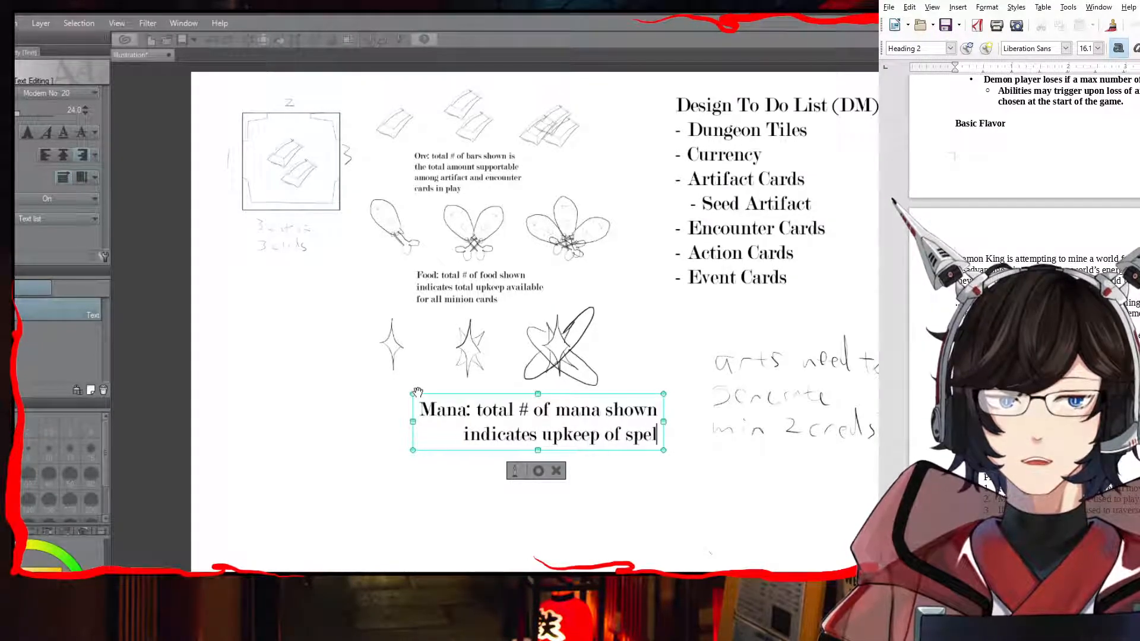
pyautogui.write('enchantments')
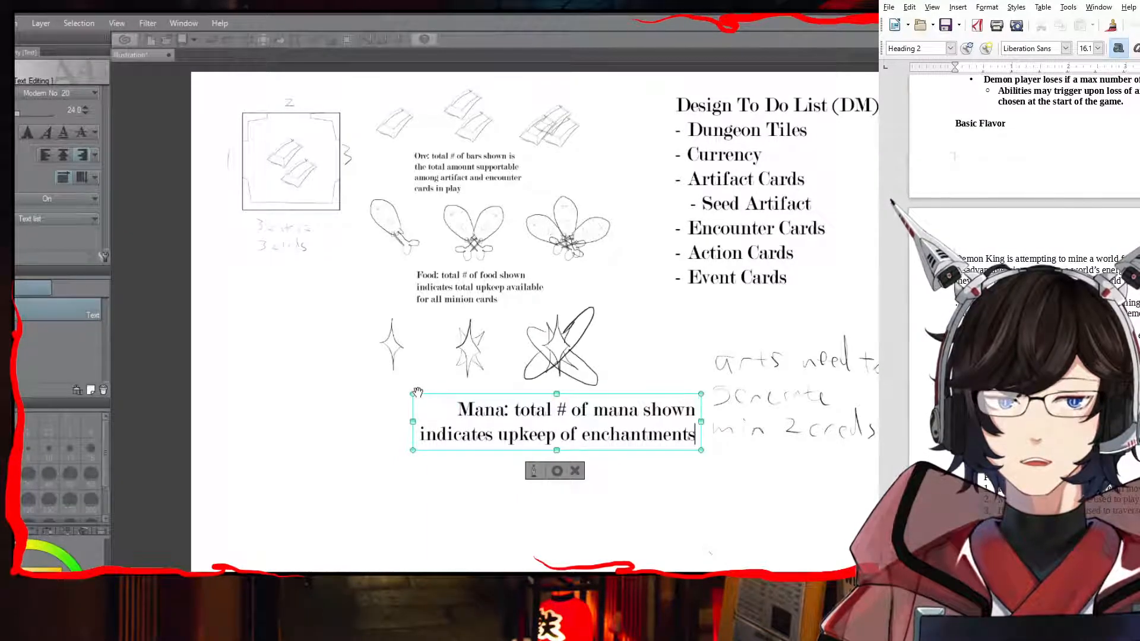
pyautogui.write('and rare')
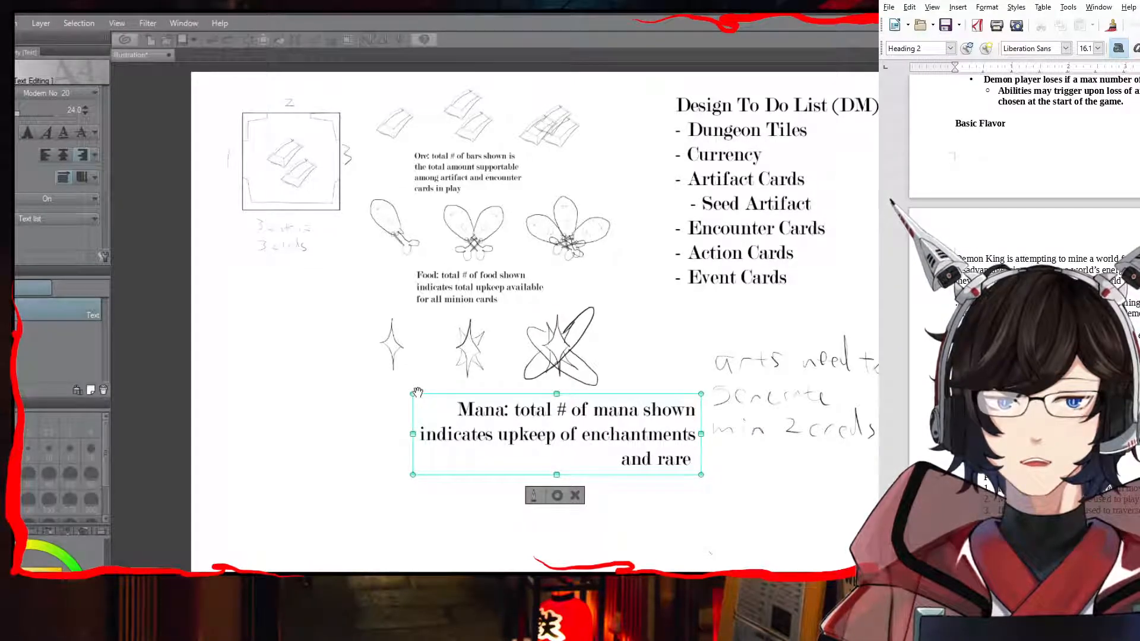
pyautogui.press('BackSpace')
pyautogui.press('BackSpace')
pyautogui.press('BackSpace')
pyautogui.press('BackSpace')
pyautogui.press('BackSpace')
pyautogui.press('BackSpace')
pyautogui.press('BackSpace')
pyautogui.press('BackSpace')
pyautogui.press('BackSpace')
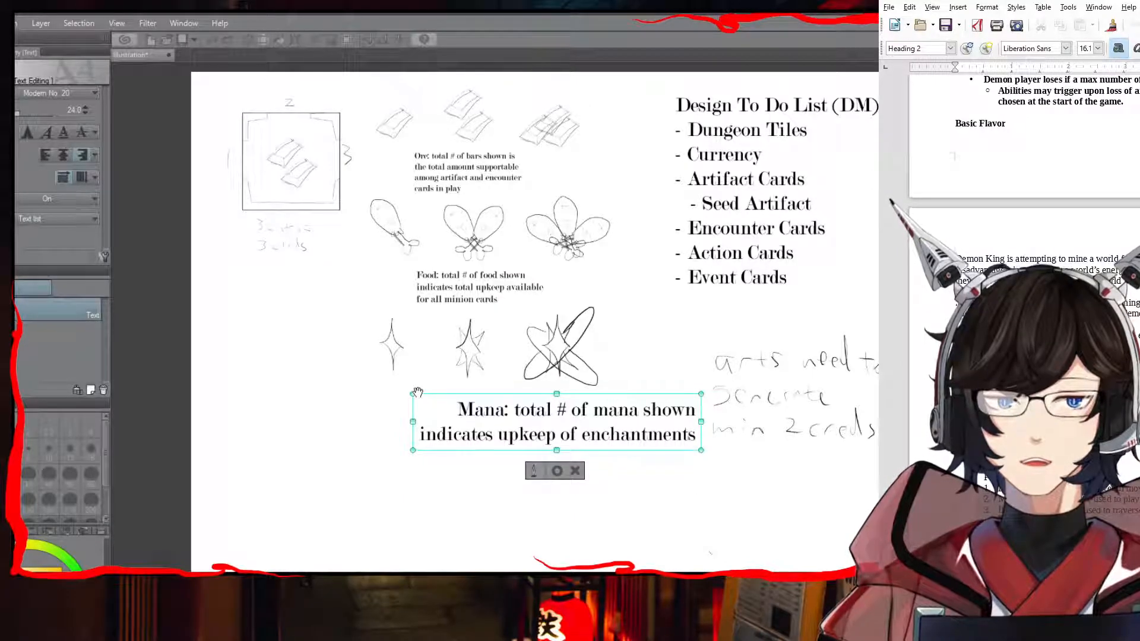
pyautogui.press('Return')
pyautogui.write('artifacts,')
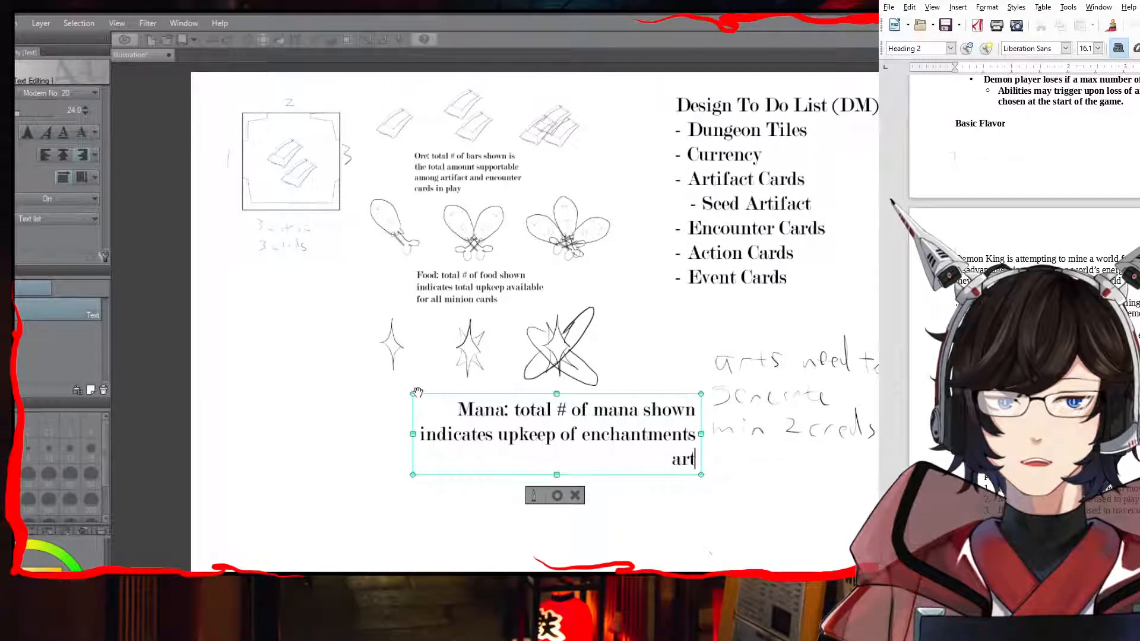
pyautogui.press('BackSpace')
pyautogui.press('BackSpace')
pyautogui.press('BackSpace')
pyautogui.press('BackSpace')
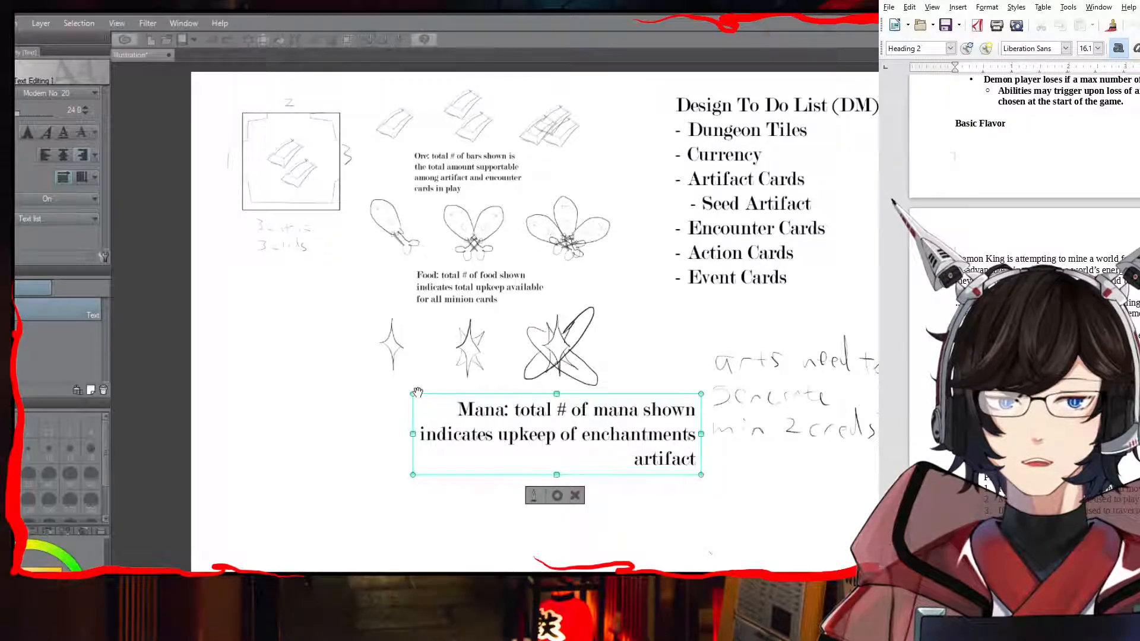
pyautogui.write('cts,')
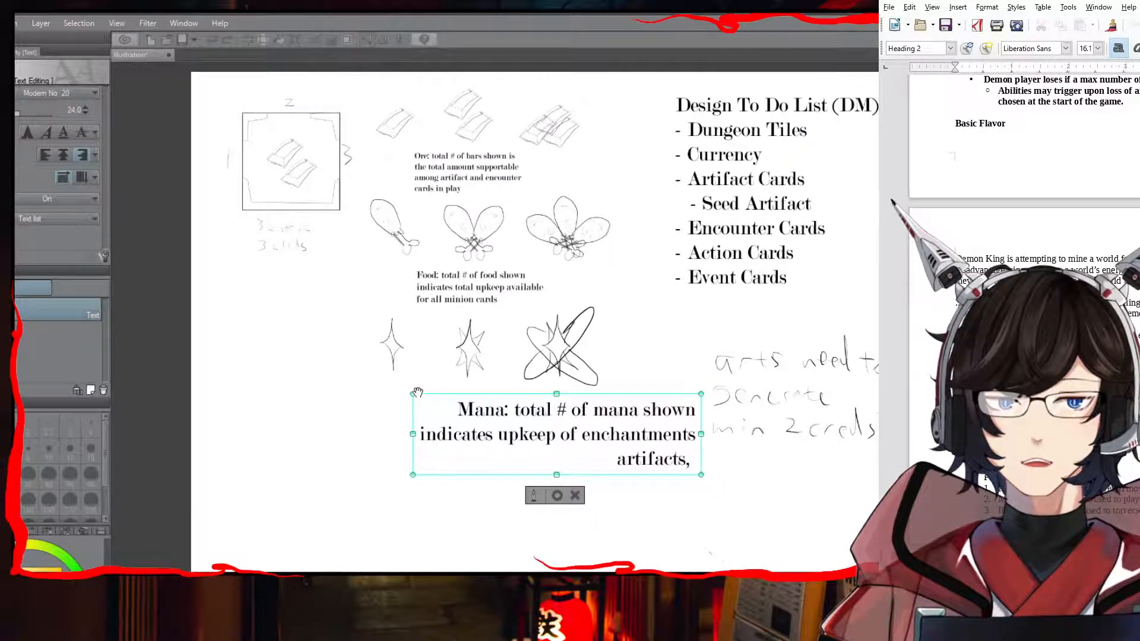
pyautogui.press('BackSpace')
pyautogui.press('BackSpace')
pyautogui.press('BackSpace')
pyautogui.press('BackSpace')
pyautogui.press('BackSpace')
pyautogui.press('BackSpace')
pyautogui.press('BackSpace')
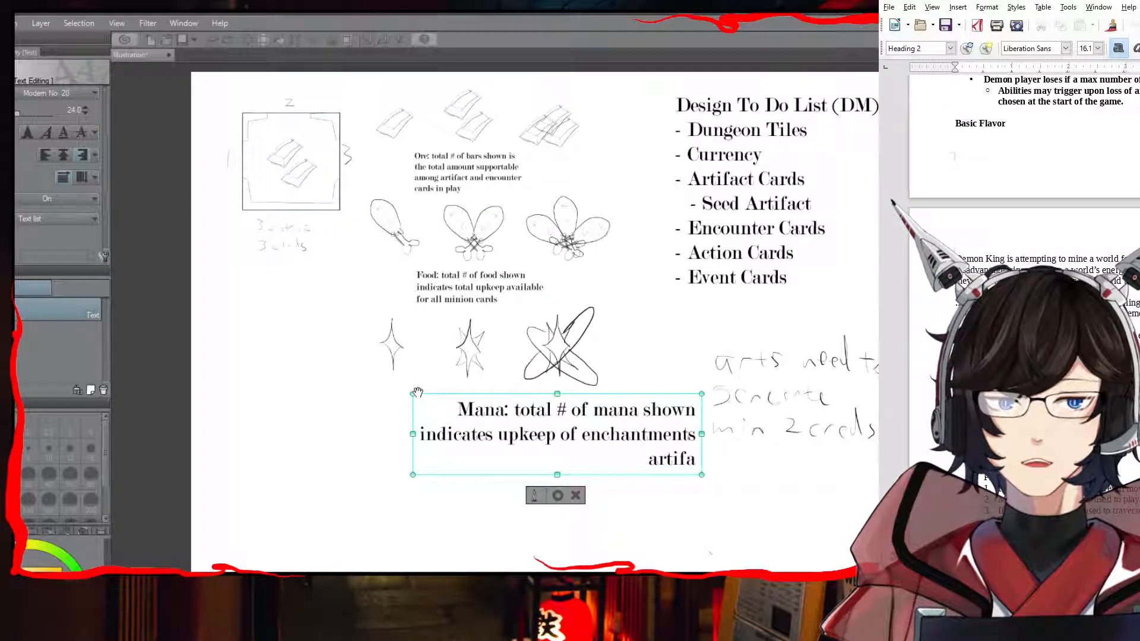
pyautogui.press('BackSpace')
pyautogui.press('BackSpace')
pyautogui.press('BackSpace')
pyautogui.press('BackSpace')
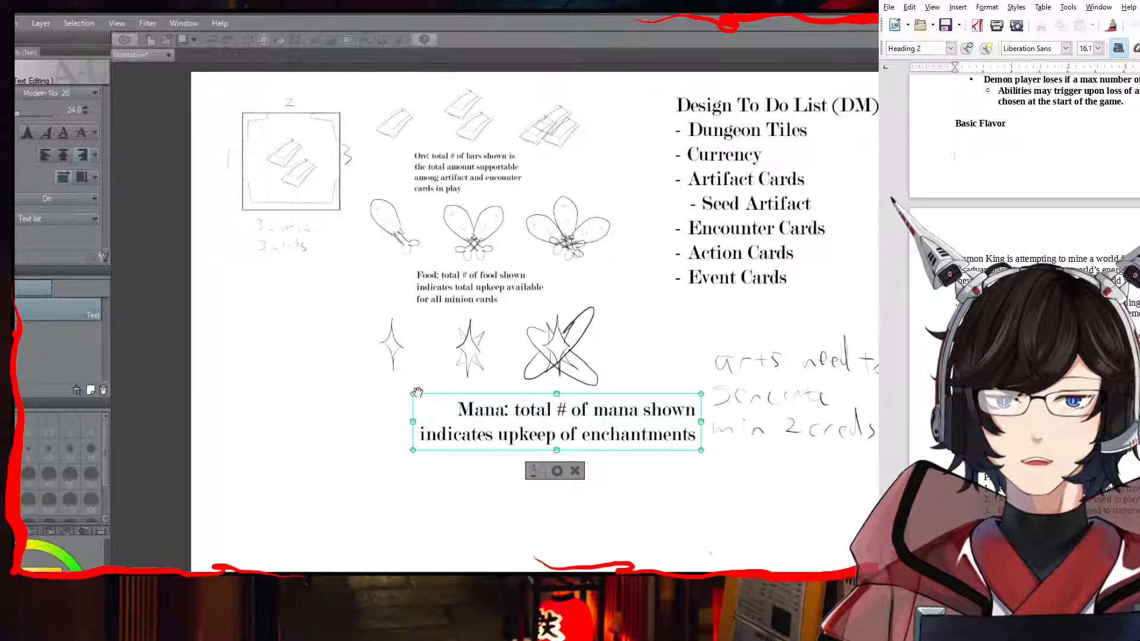
pyautogui.write('art')
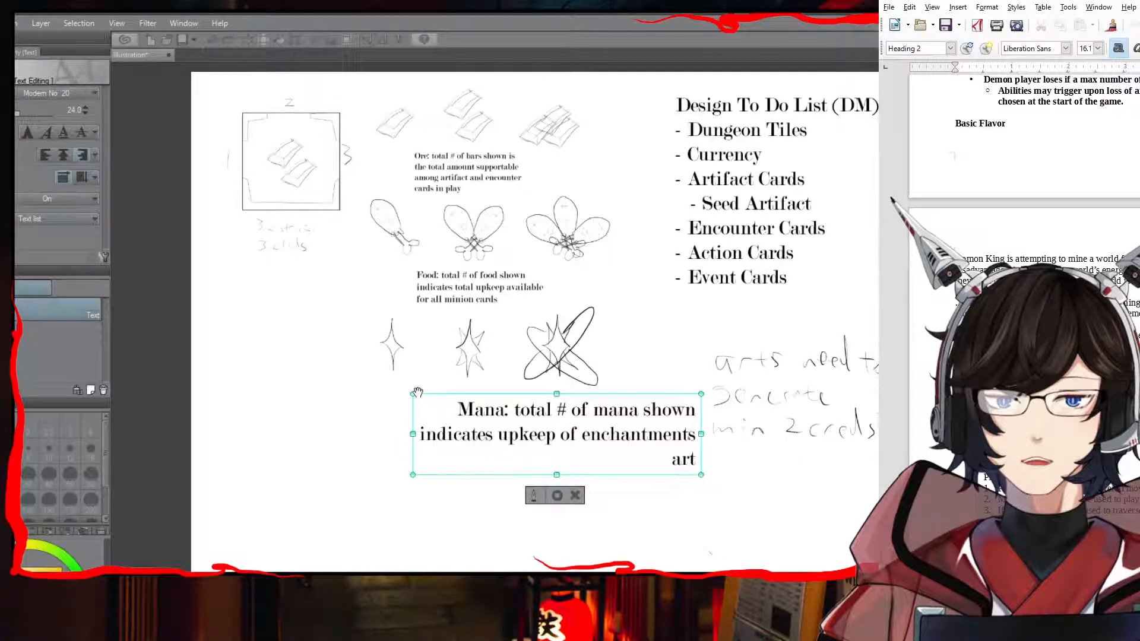
pyautogui.write('ifacts, and ot')
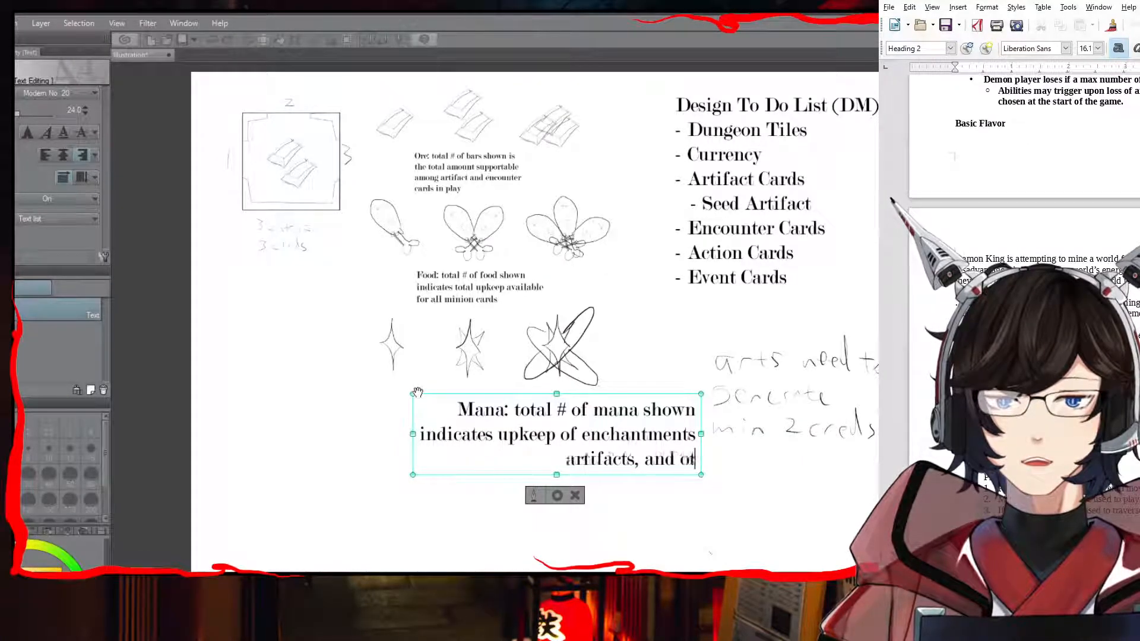
pyautogui.press('BackSpace')
pyautogui.press('BackSpace')
pyautogui.press('BackSpace')
pyautogui.press('BackSpace')
pyautogui.press('BackSpace')
pyautogui.press('BackSpace')
pyautogui.press('BackSpace')
pyautogui.press('BackSpace')
pyautogui.press('BackSpace')
pyautogui.press('BackSpace')
pyautogui.press('BackSpace')
pyautogui.press('BackSpace')
pyautogui.press('BackSpace')
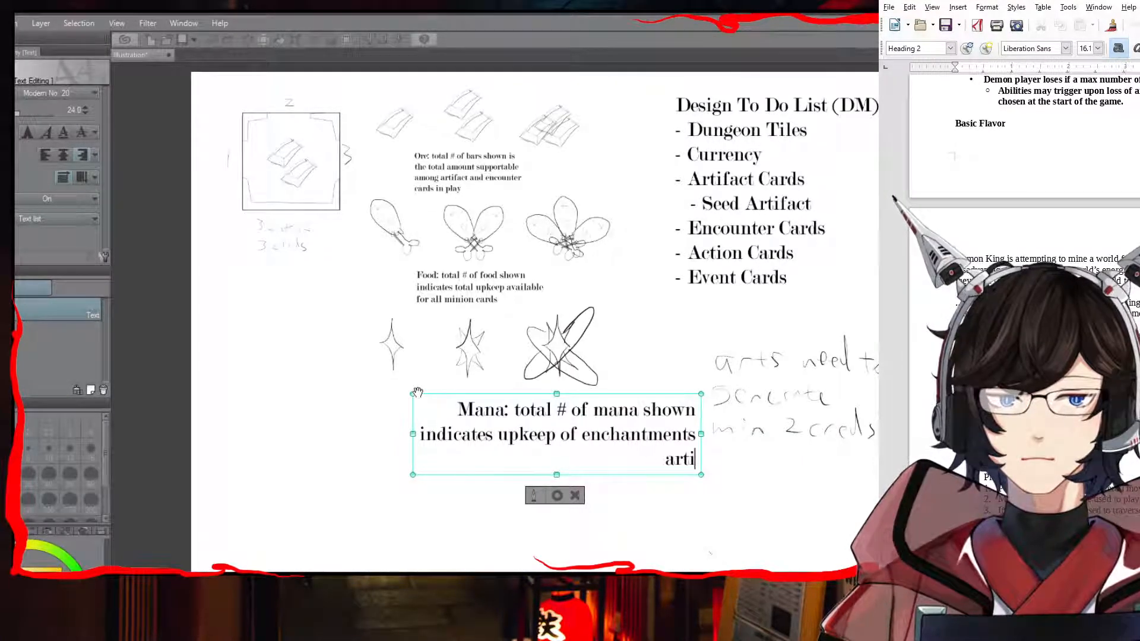
pyautogui.press('BackSpace')
pyautogui.press('BackSpace')
pyautogui.press('BackSpace')
# Step: Add a comma after "enchantments" and begin the mana note's third line with "artifacts, and other"
pyautogui.write(',')
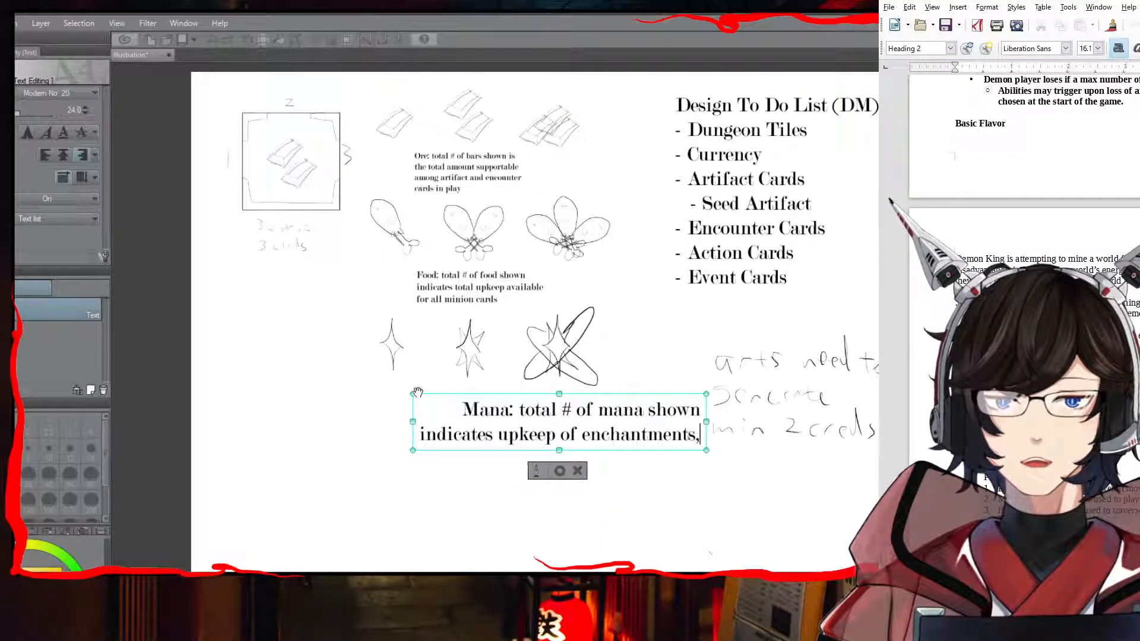
pyautogui.write(' artif')
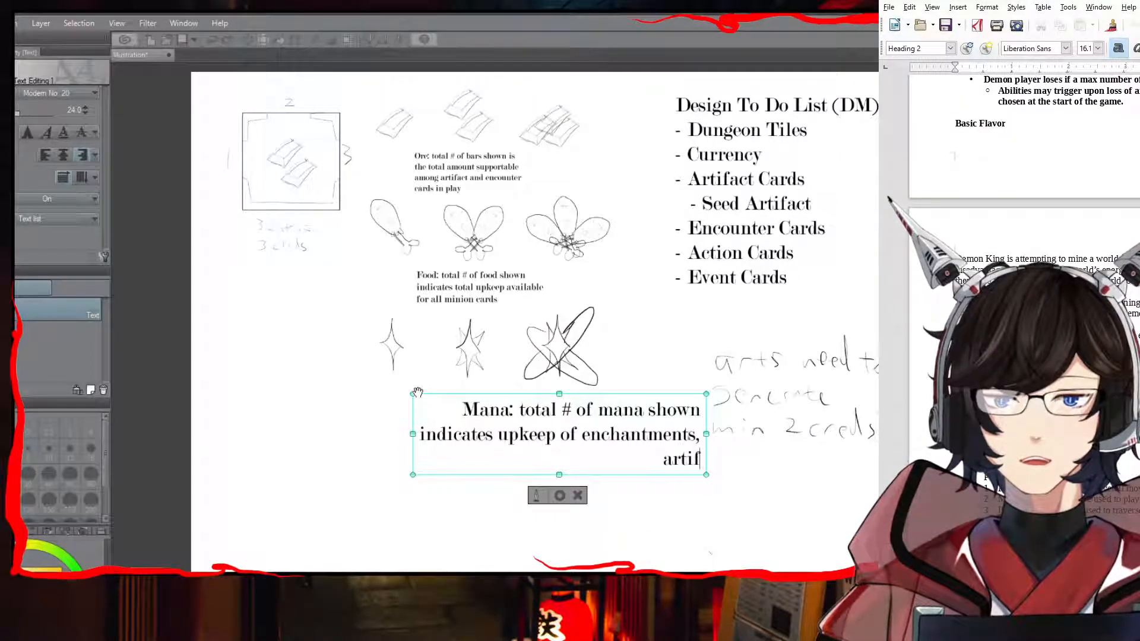
pyautogui.write('acts, and other e')
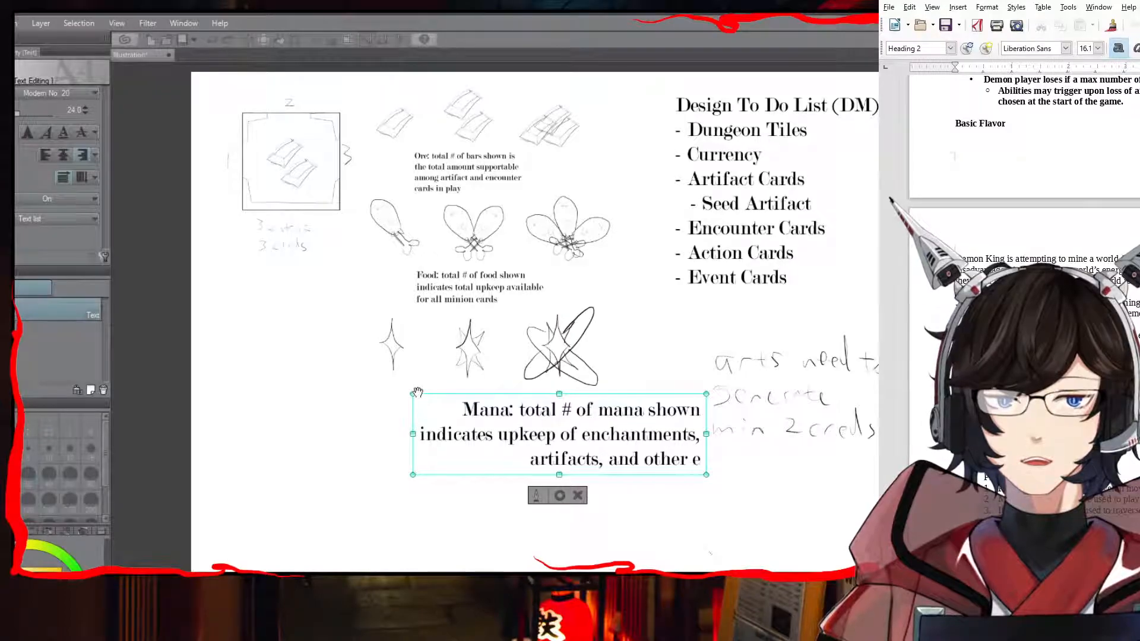
pyautogui.write('mpowered encount')
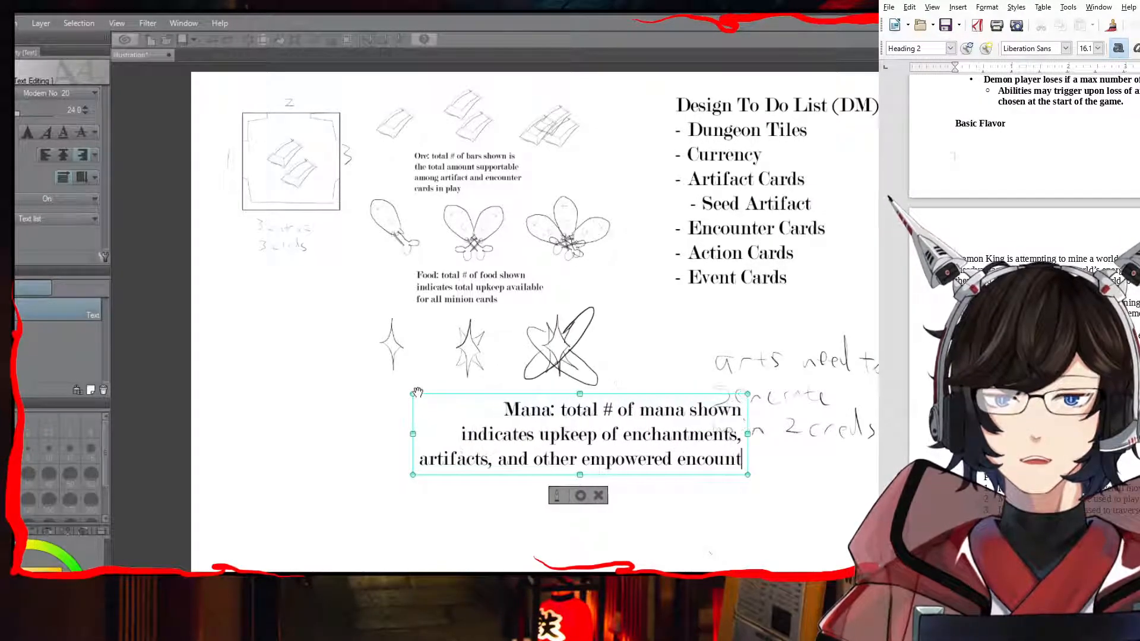
pyautogui.press('BackSpace')
pyautogui.press('BackSpace')
pyautogui.press('BackSpace')
pyautogui.press('BackSpace')
pyautogui.press('BackSpace')
pyautogui.press('BackSpace')
pyautogui.press('BackSpace')
pyautogui.press('BackSpace')
pyautogui.press('BackSpace')
pyautogui.press('BackSpace')
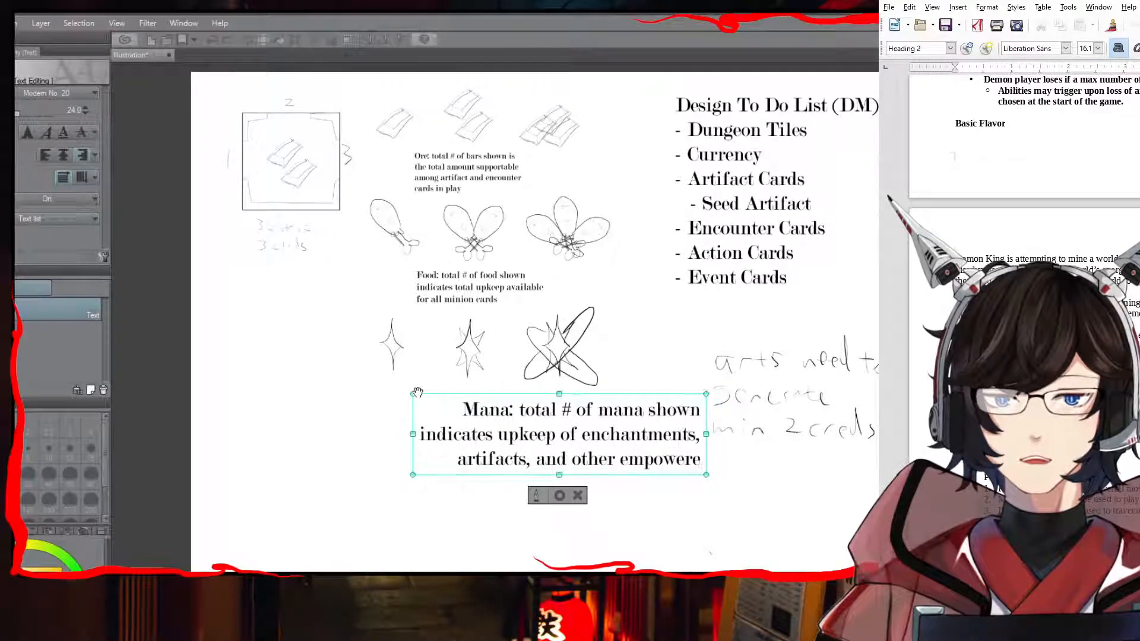
pyautogui.press('BackSpace')
pyautogui.press('BackSpace')
pyautogui.press('BackSpace')
pyautogui.press('BackSpace')
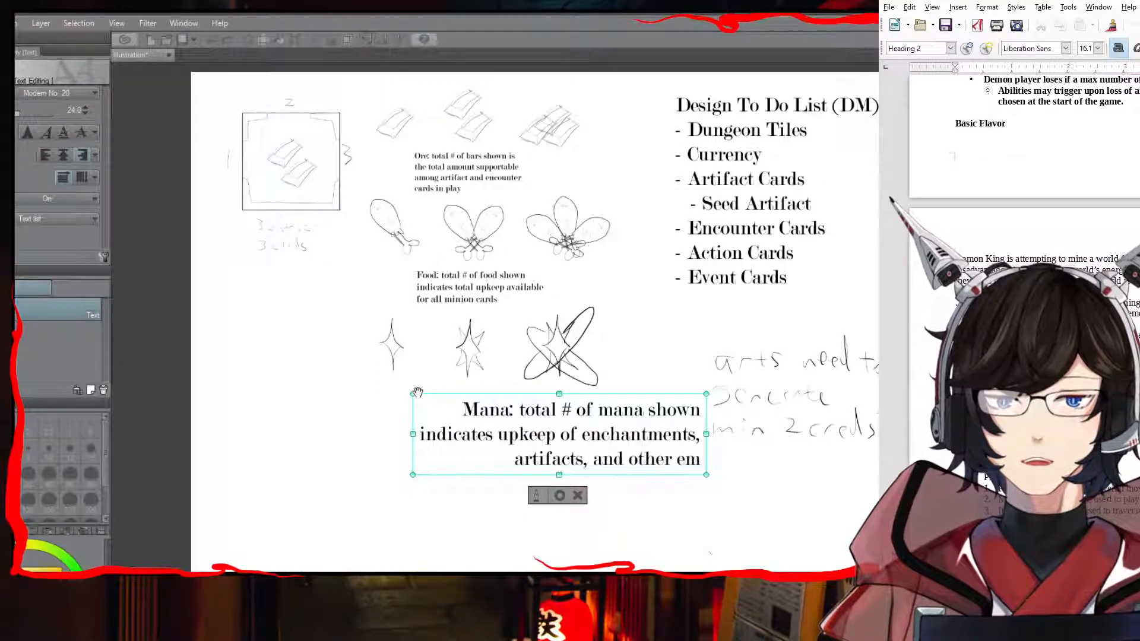
pyautogui.write('powered')
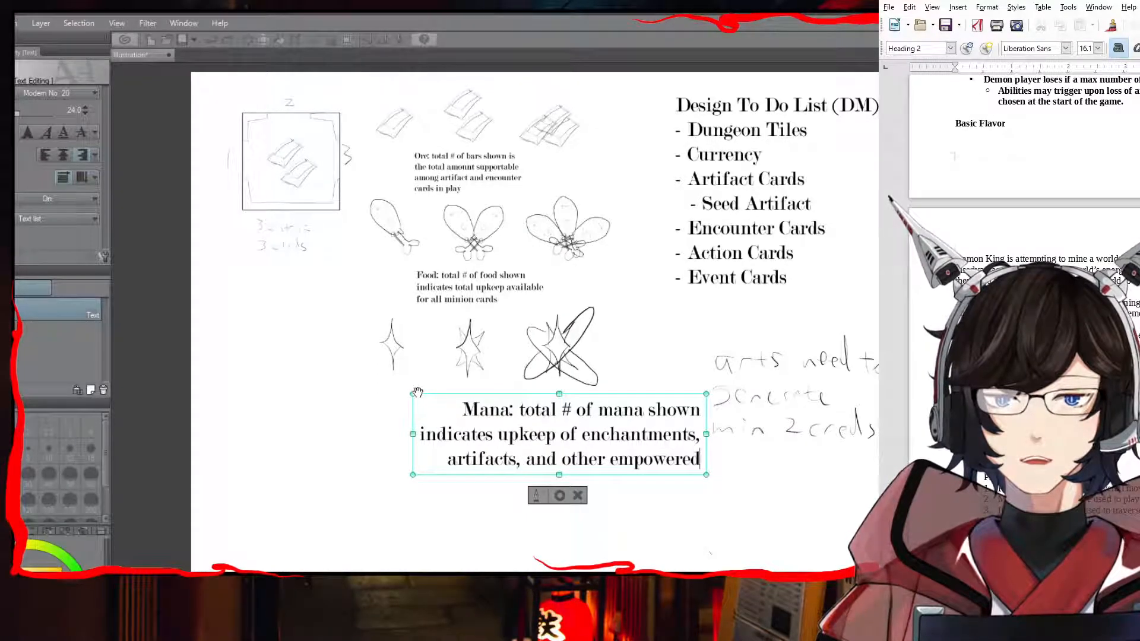
pyautogui.press('BackSpace')
pyautogui.press('BackSpace')
pyautogui.press('BackSpace')
pyautogui.press('BackSpace')
pyautogui.press('BackSpace')
pyautogui.press('BackSpace')
pyautogui.press('BackSpace')
pyautogui.press('BackSpace')
pyautogui.press('BackSpace')
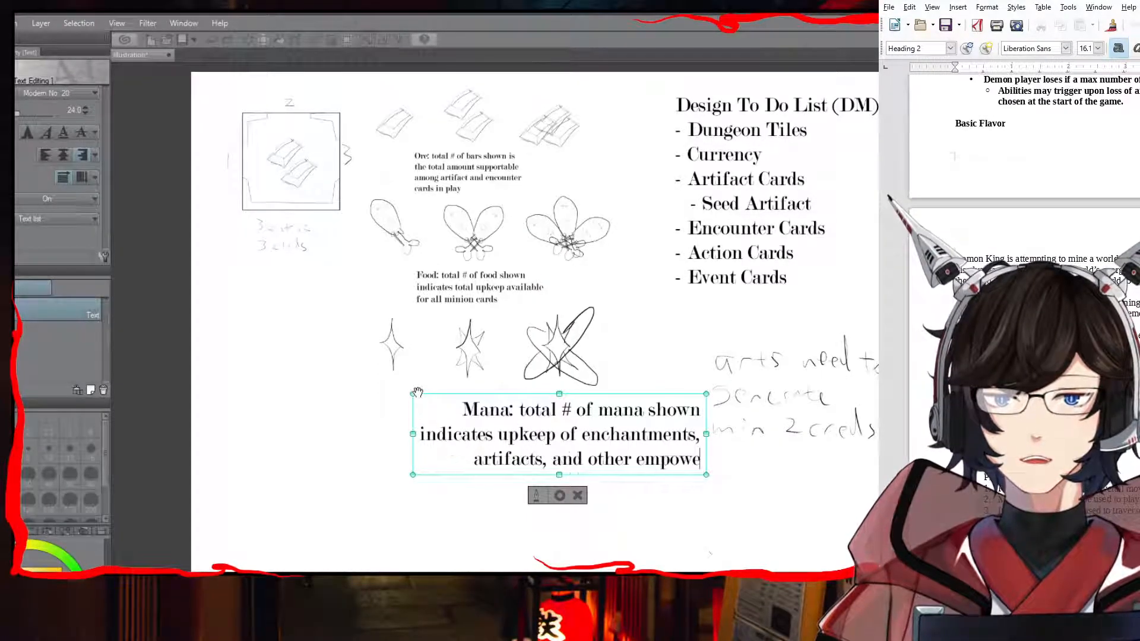
pyautogui.write('de')
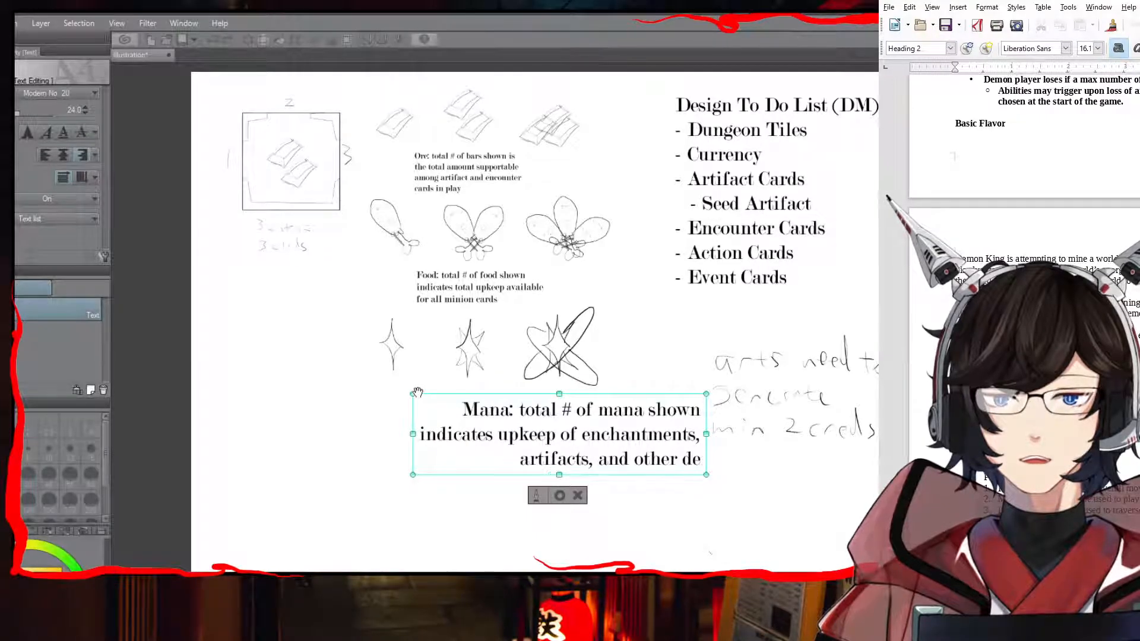
pyautogui.press('BackSpace')
pyautogui.press('BackSpace')
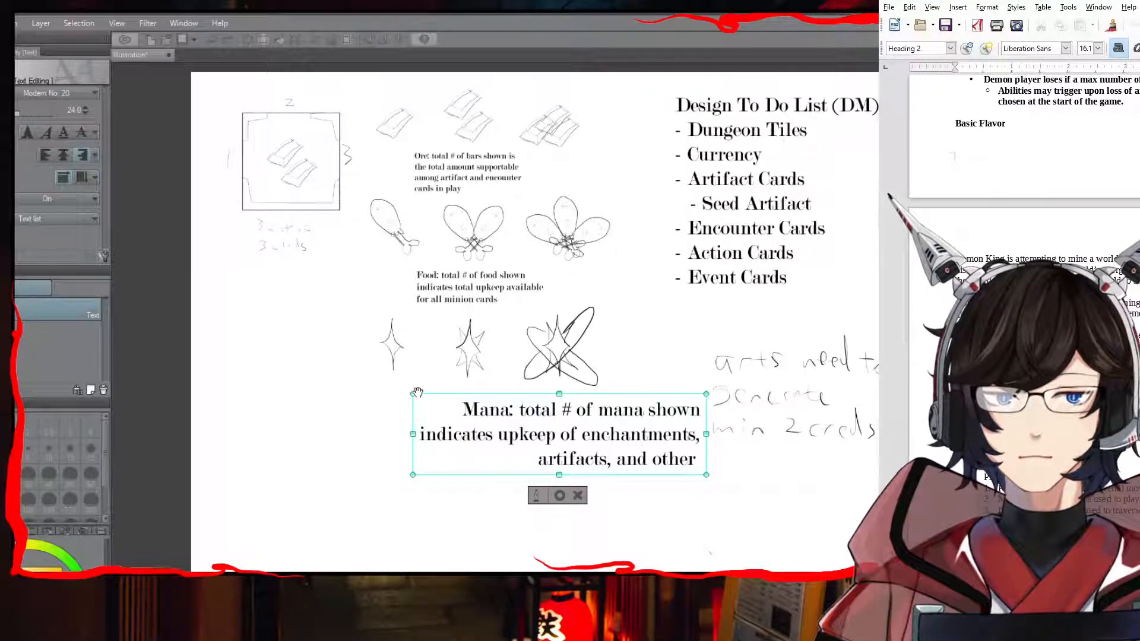
# Step: Complete the mana note's third line with "empowered encounters (rare)"
pyautogui.write('empowere')
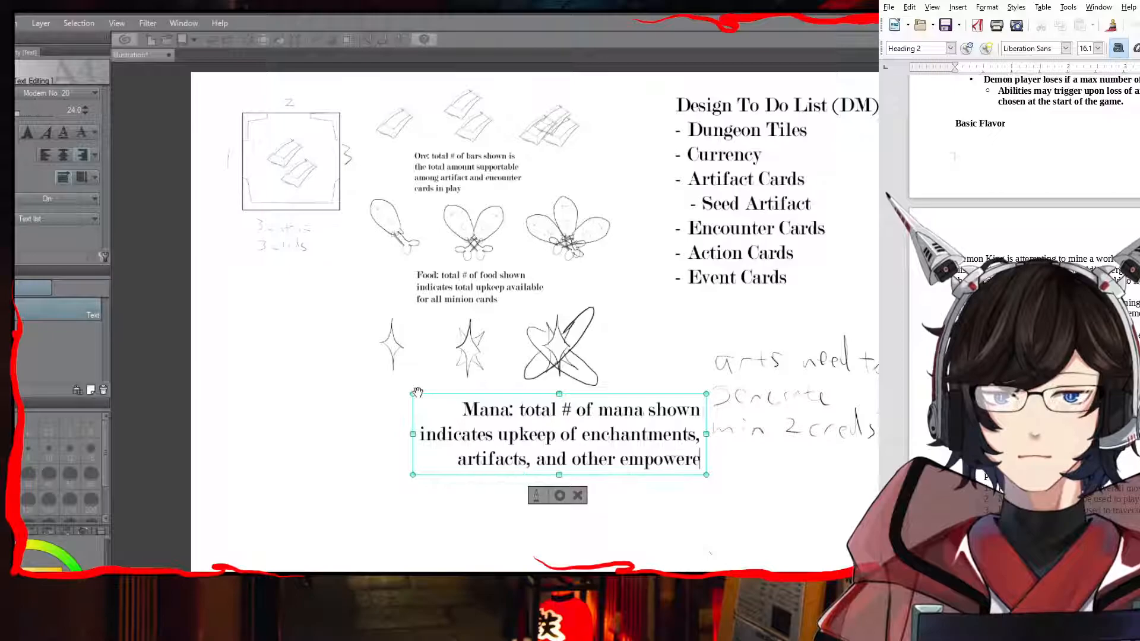
pyautogui.write('d encounters')
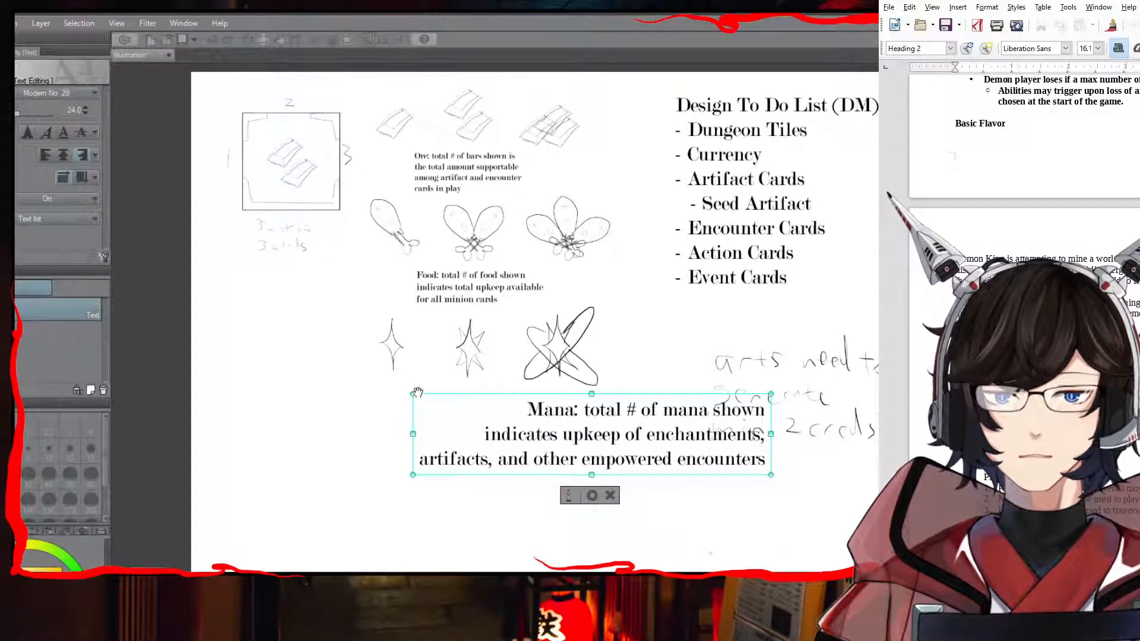
pyautogui.write(' (rare)')
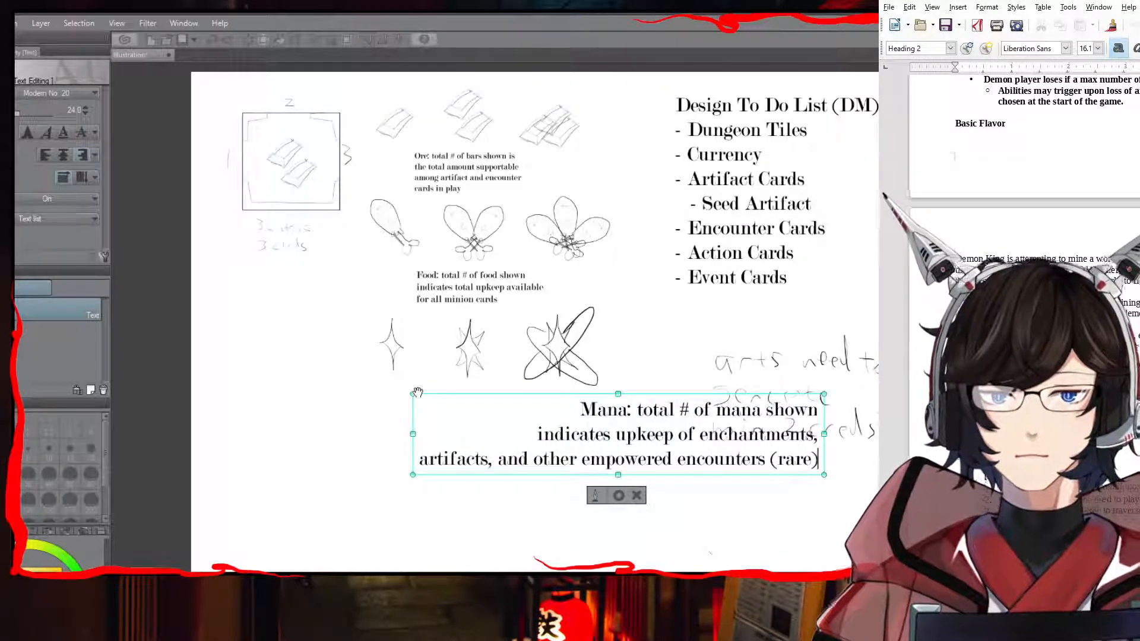
# Step: Left-align the mana note's text and put "encounters (rare)" on a fourth line
pyautogui.hotkey('ctrl', 'a')
pyautogui.click(45, 155)
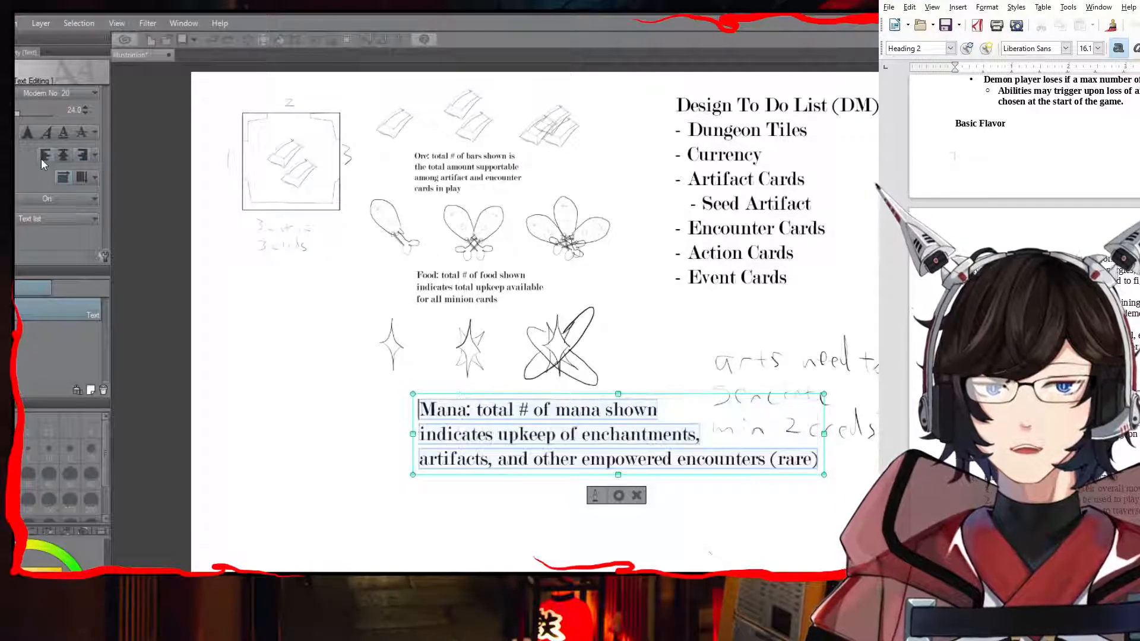
pyautogui.click(724, 459)
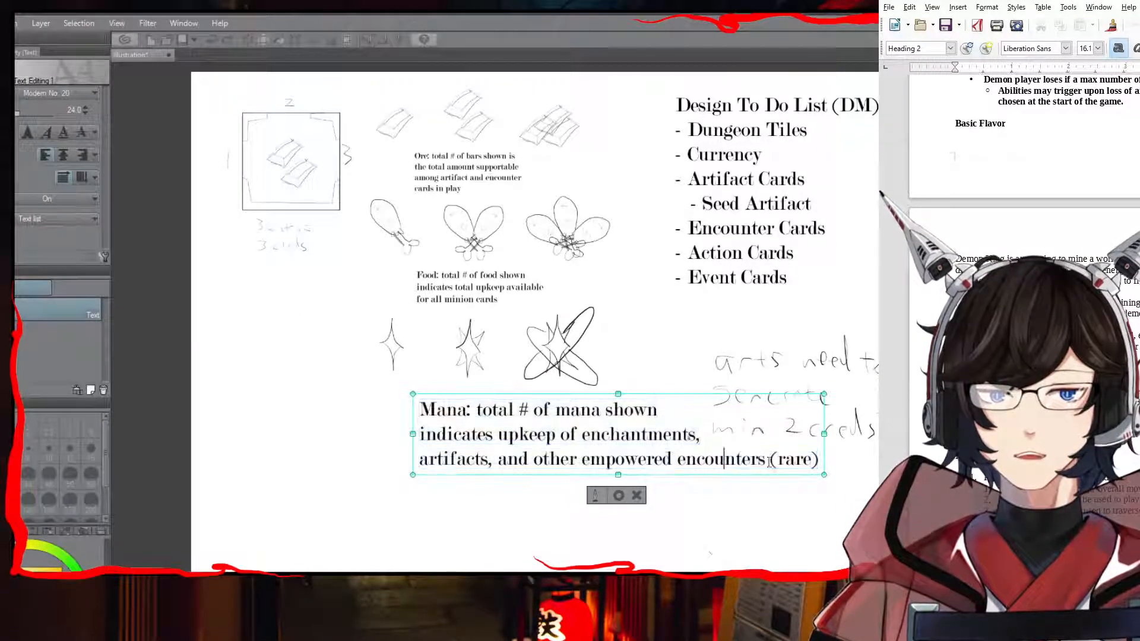
pyautogui.moveTo(819, 460); pyautogui.dragTo(766, 459)
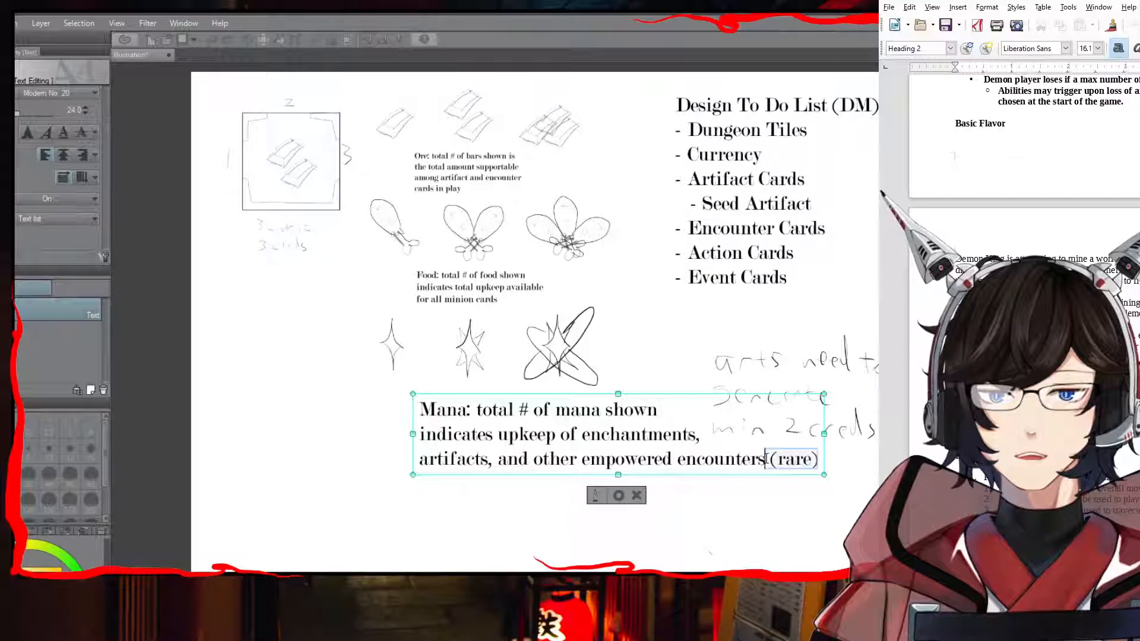
pyautogui.click(684, 458)
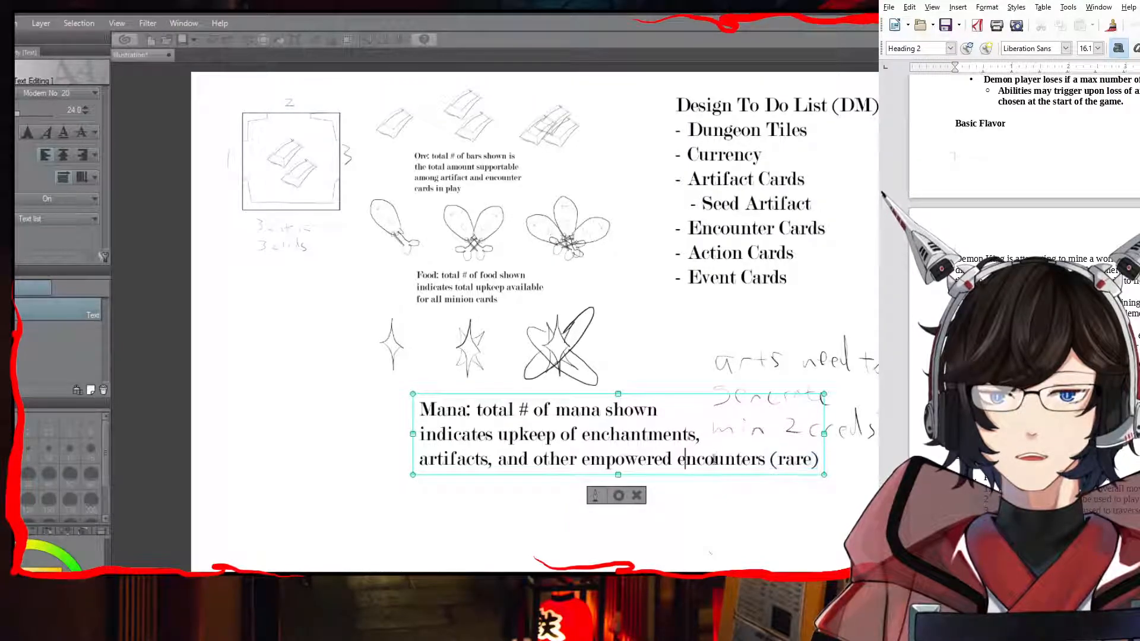
# Step: Scale the mana note down to match the ore and food notes and position it beneath the star icons
pyautogui.moveTo(825, 475); pyautogui.dragTo(524, 432)
pyautogui.click(486, 472)
pyautogui.moveTo(453, 401); pyautogui.dragTo(440, 394)
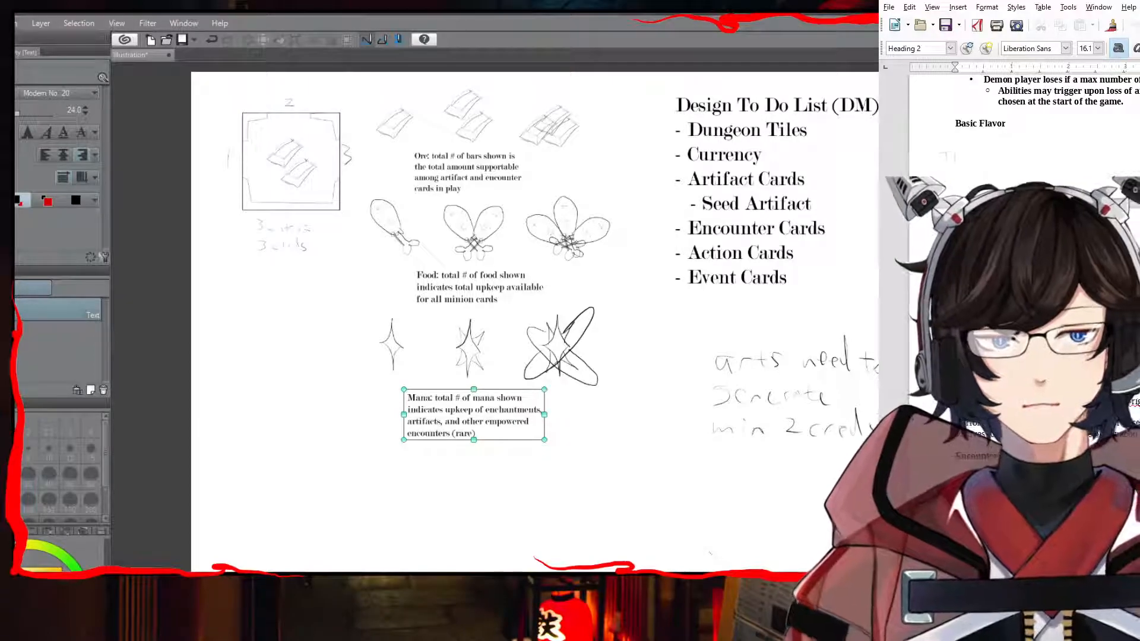
# Step: Draw a check mark beside Dungeon Tiles in the design to-do list with the Nib pen
pyautogui.press('p')
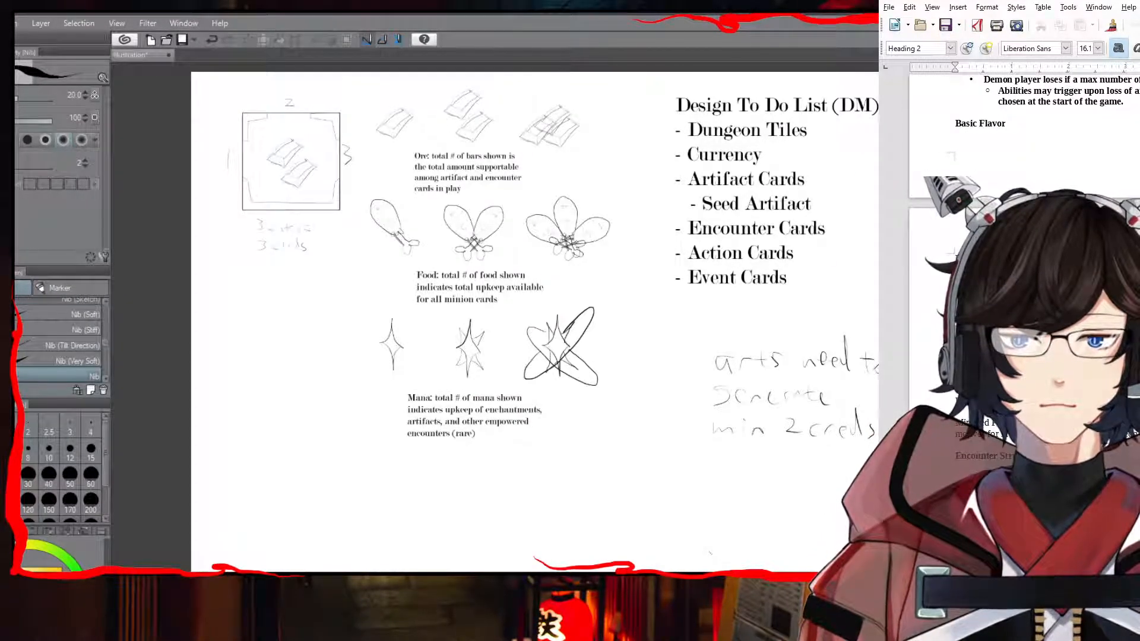
pyautogui.moveTo(824, 123)
pyautogui.mouseDown()
pyautogui.moveTo(837, 135)
pyautogui.moveTo(879, 125)
pyautogui.mouseUp()
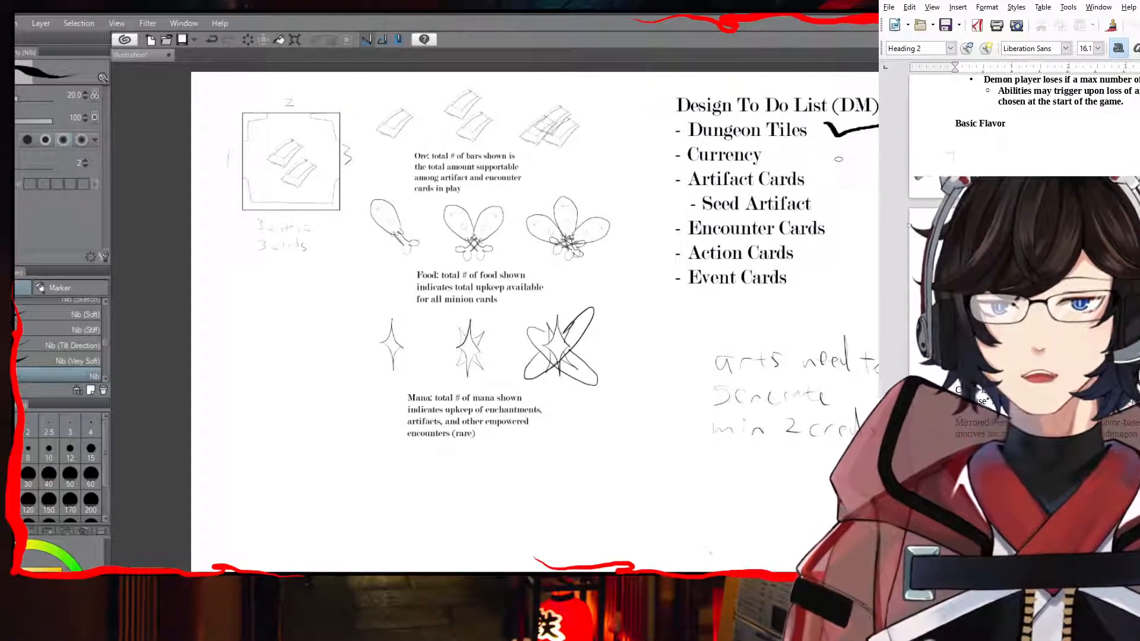
pyautogui.moveTo(876, 415); pyautogui.dragTo(868, 437)
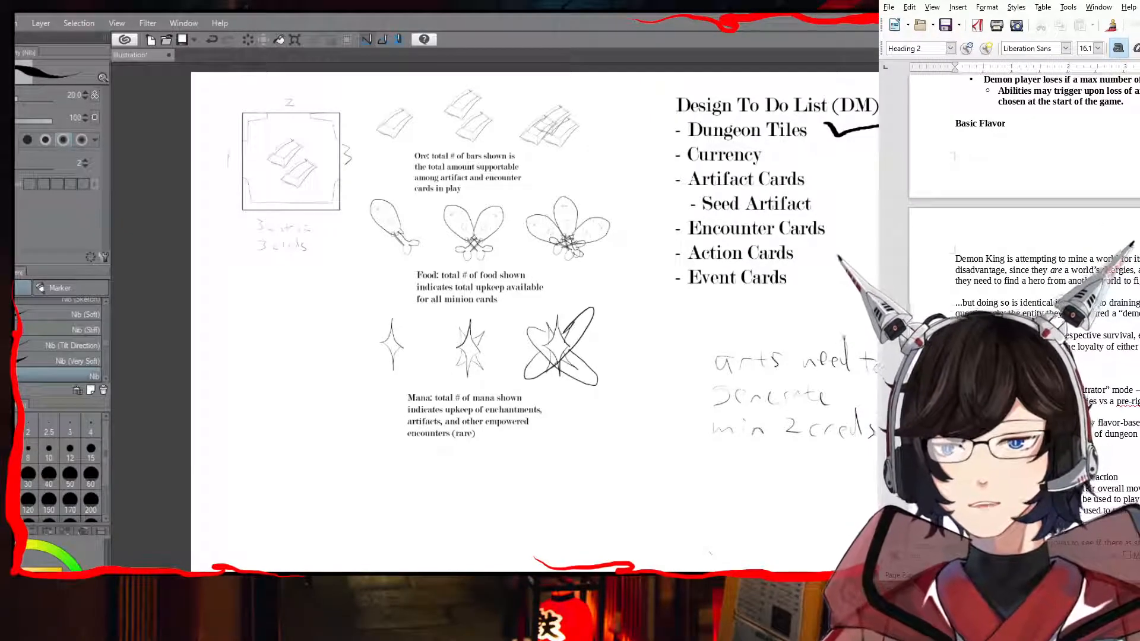
# Step: Erase the faint handwritten note beneath the dungeon tile using the Rough eraser at size 200
pyautogui.press('e')
pyautogui.moveTo(262, 249); pyautogui.dragTo(279, 289)
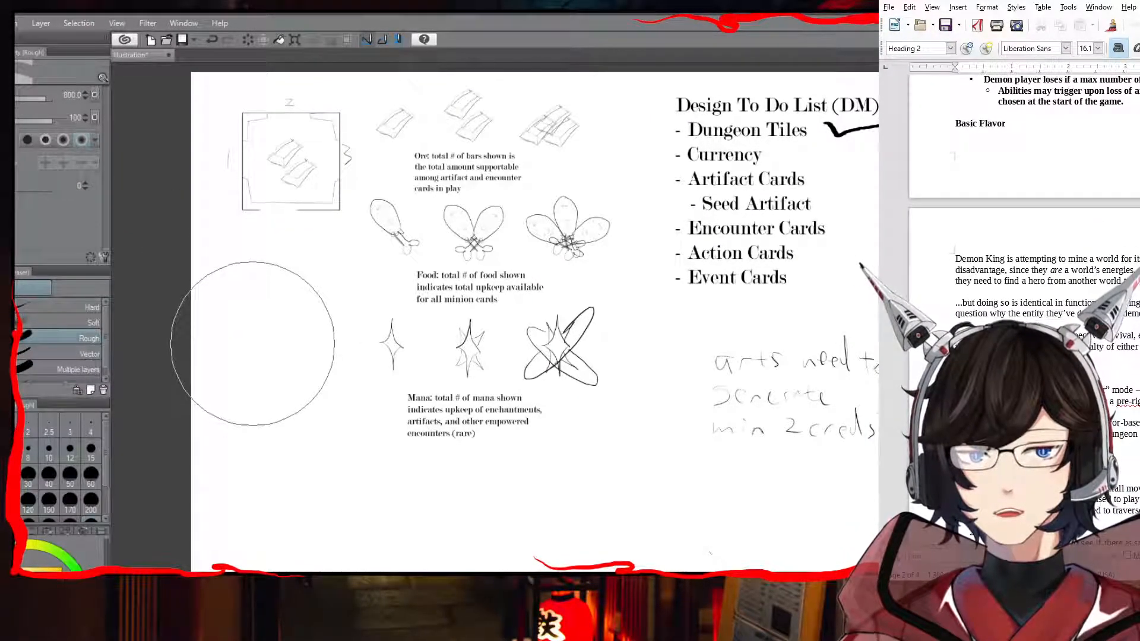
pyautogui.hotkey('ctrl', 'z')
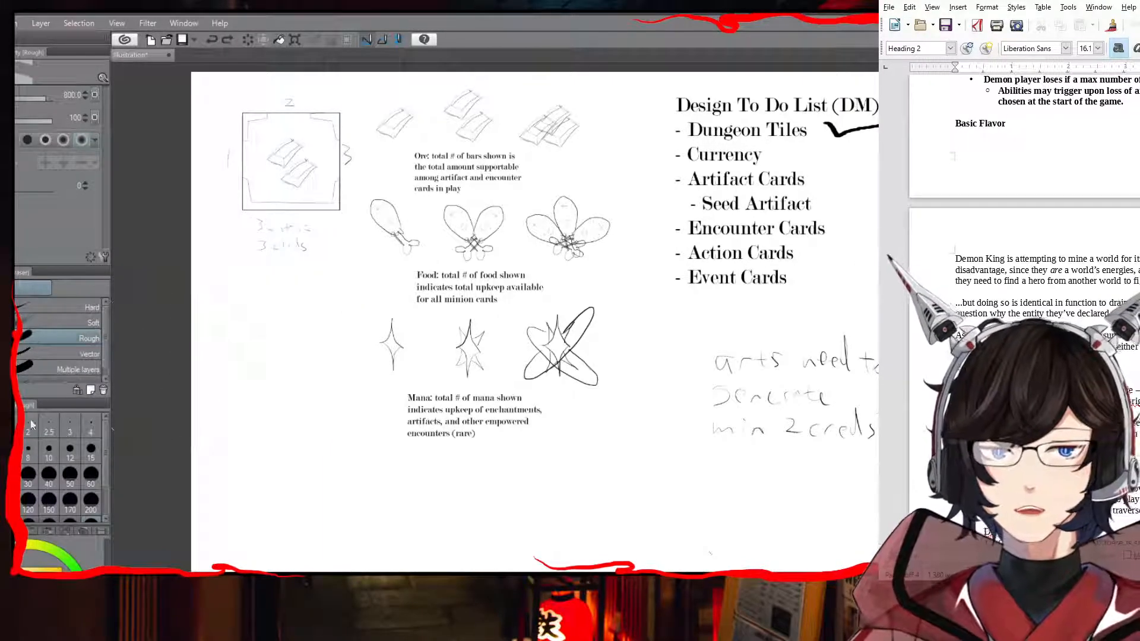
pyautogui.scroll(-1, 90, 475)
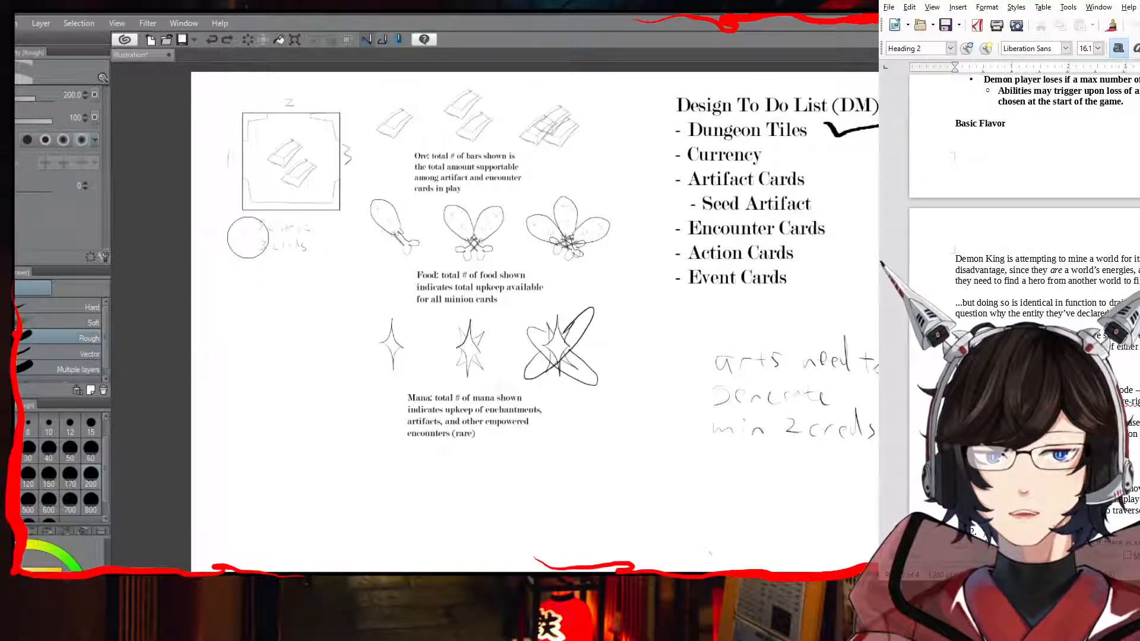
pyautogui.moveTo(247, 238); pyautogui.dragTo(312, 242)
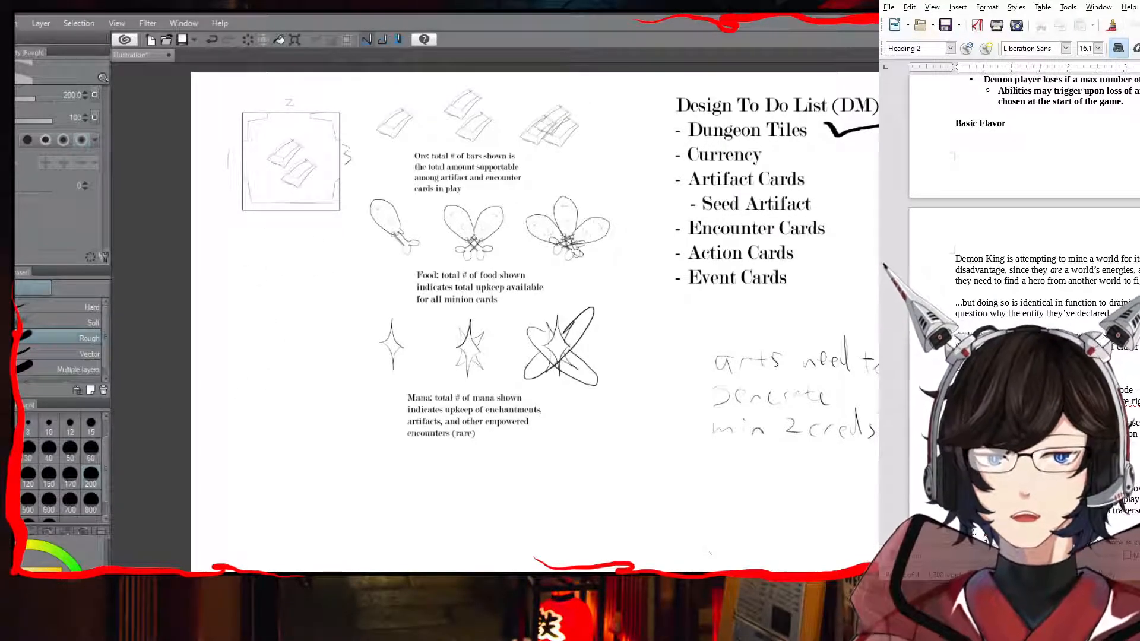
# Step: Pencil a 4 in the dungeon tile's lower-right corner and label it "play cost" beneath the tile
pyautogui.press('p')
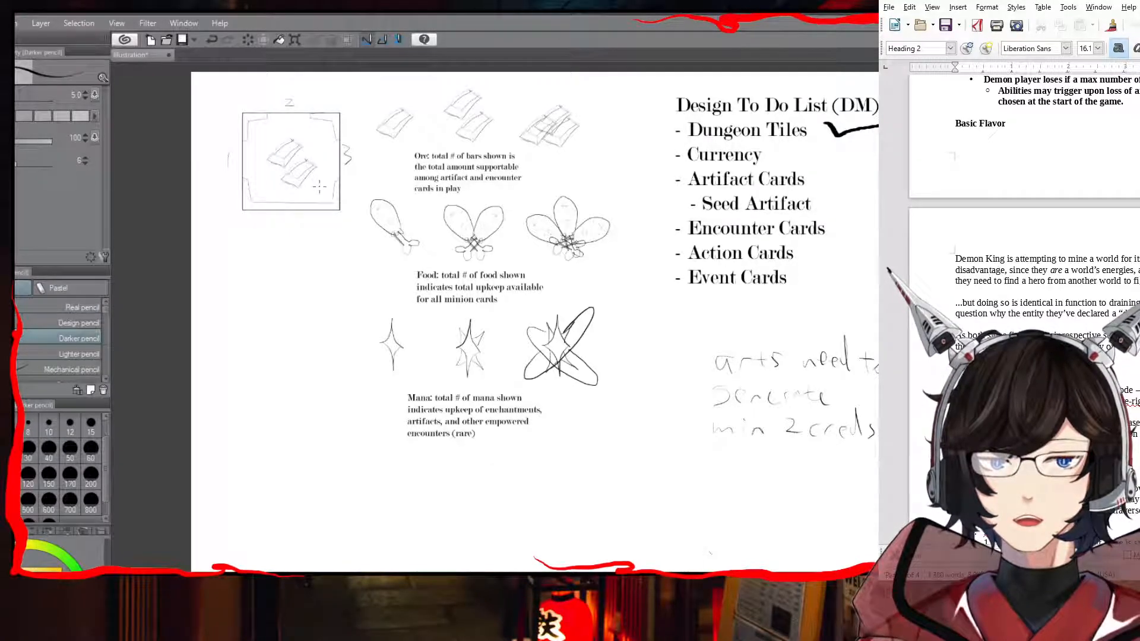
pyautogui.moveTo(316, 187)
pyautogui.mouseDown()
pyautogui.moveTo(318, 228)
pyautogui.moveTo(283, 261)
pyautogui.moveTo(322, 257)
pyautogui.mouseUp()
pyautogui.moveTo(330, 247)
pyautogui.mouseDown()
pyautogui.moveTo(283, 286)
pyautogui.moveTo(343, 273)
pyautogui.moveTo(336, 287)
pyautogui.mouseUp()
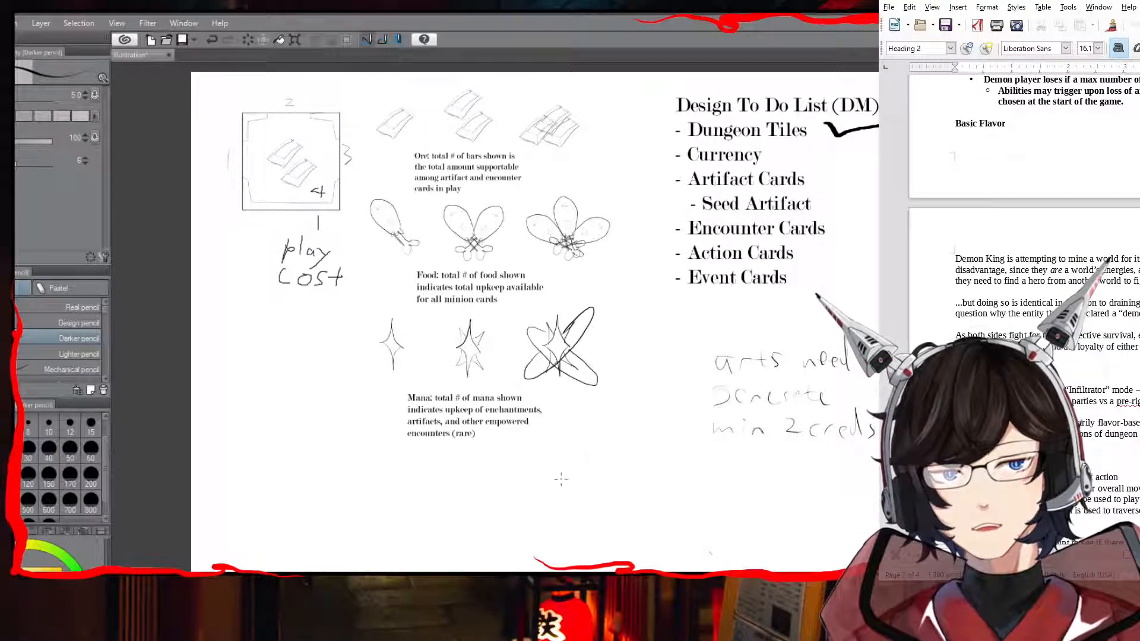
# Step: Handwrite 10, 5 and 3 with "54 tiles" beneath the mana note and save the illustration as "DM assets dungeon tiles"
pyautogui.moveTo(561, 480)
pyautogui.mouseDown()
pyautogui.moveTo(570, 485)
pyautogui.moveTo(562, 500)
pyautogui.mouseUp()
pyautogui.moveTo(466, 479)
pyautogui.mouseDown()
pyautogui.moveTo(476, 488)
pyautogui.moveTo(468, 478)
pyautogui.moveTo(493, 475)
pyautogui.mouseUp()
pyautogui.moveTo(380, 473)
pyautogui.mouseDown()
pyautogui.moveTo(380, 490)
pyautogui.moveTo(401, 484)
pyautogui.moveTo(400, 469)
pyautogui.mouseUp()
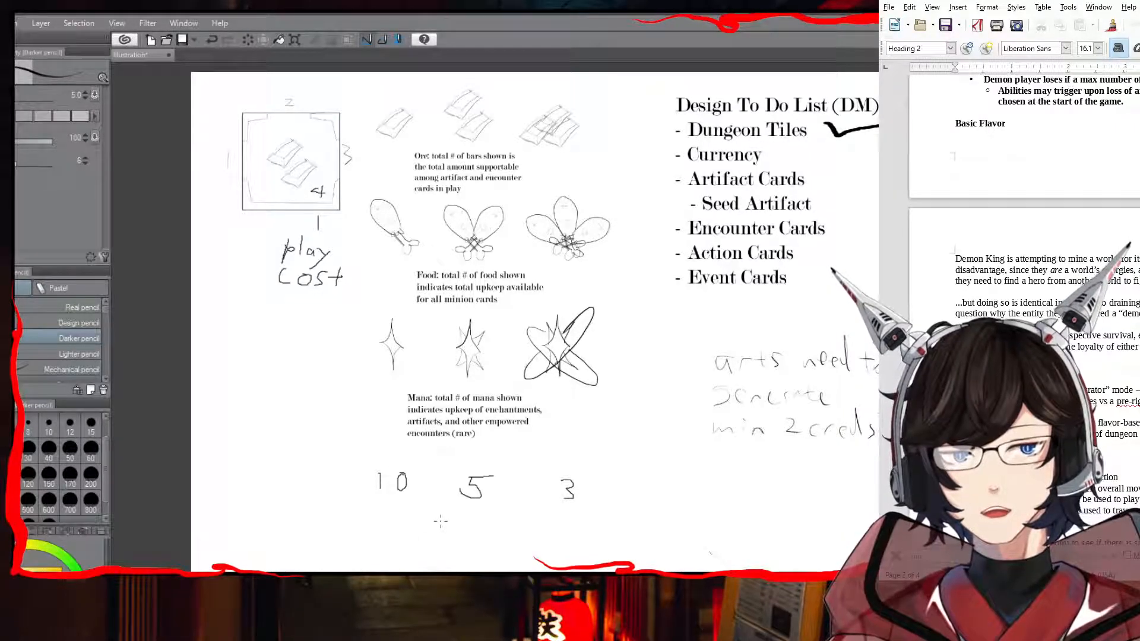
pyautogui.moveTo(420, 522)
pyautogui.mouseDown()
pyautogui.moveTo(514, 531)
pyautogui.moveTo(511, 542)
pyautogui.moveTo(528, 530)
pyautogui.moveTo(520, 540)
pyautogui.moveTo(485, 534)
pyautogui.mouseUp()
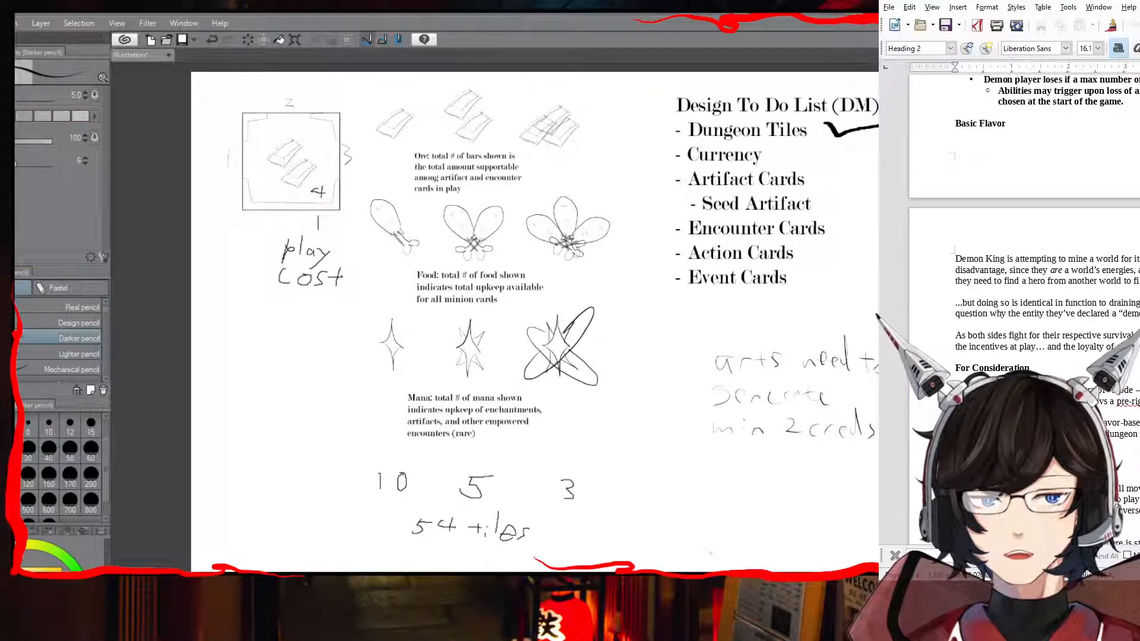
pyautogui.press('Return')
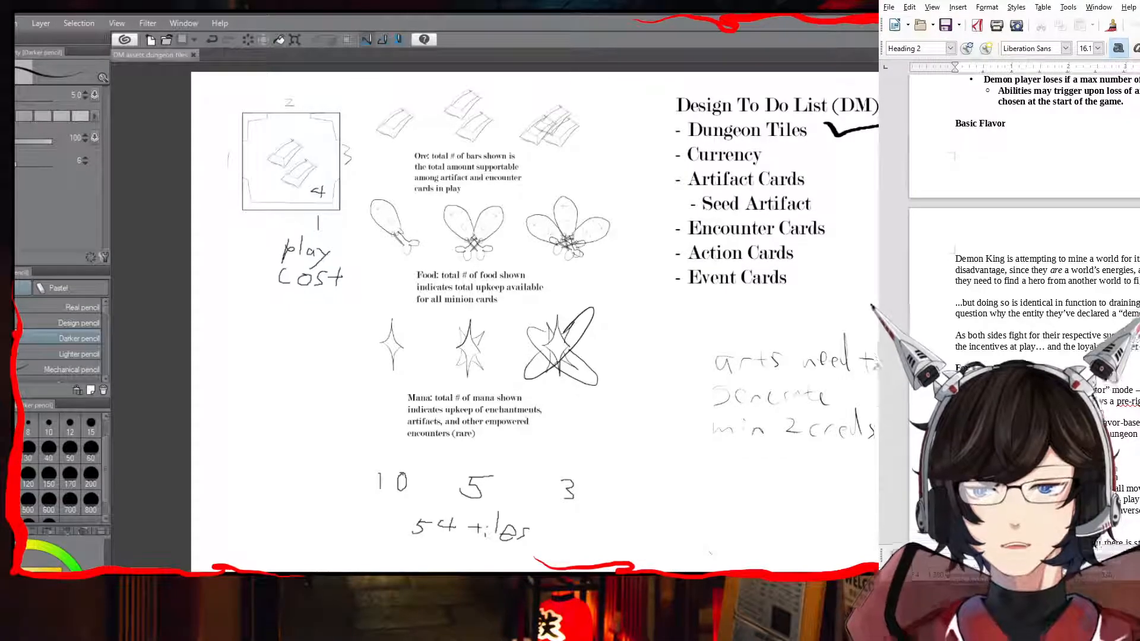